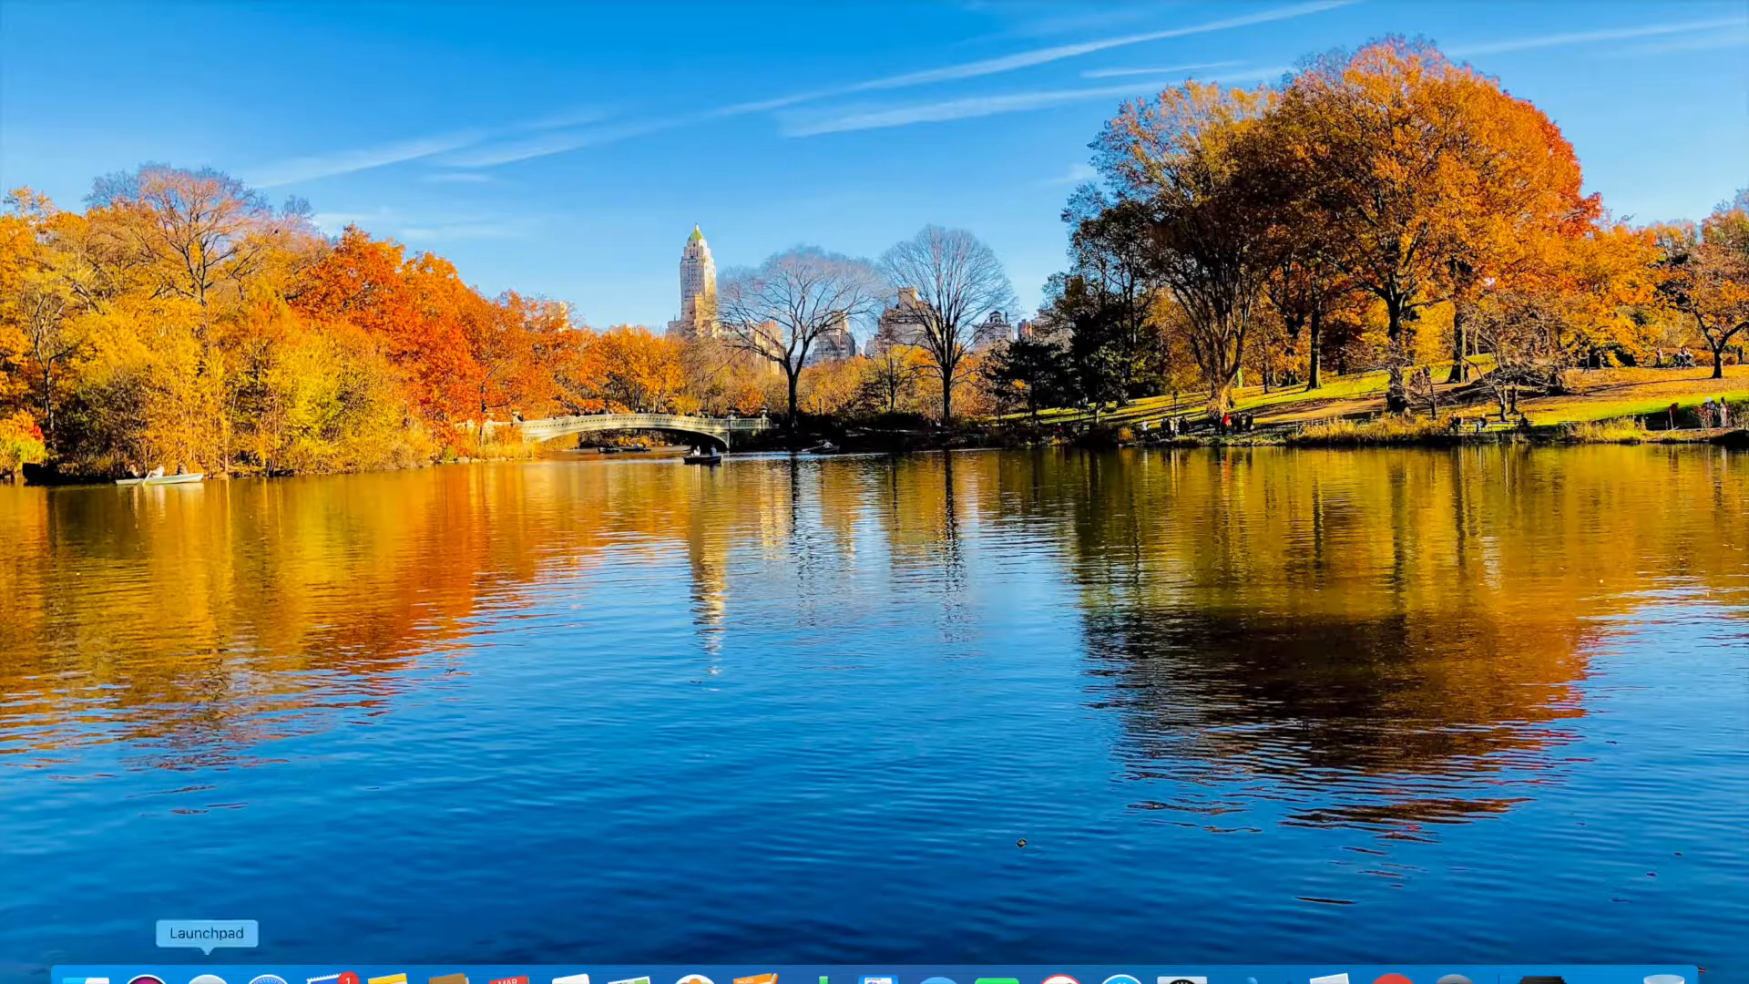
# Open the Nest website, nest.com, in Safari
pyautogui.click(267, 978)
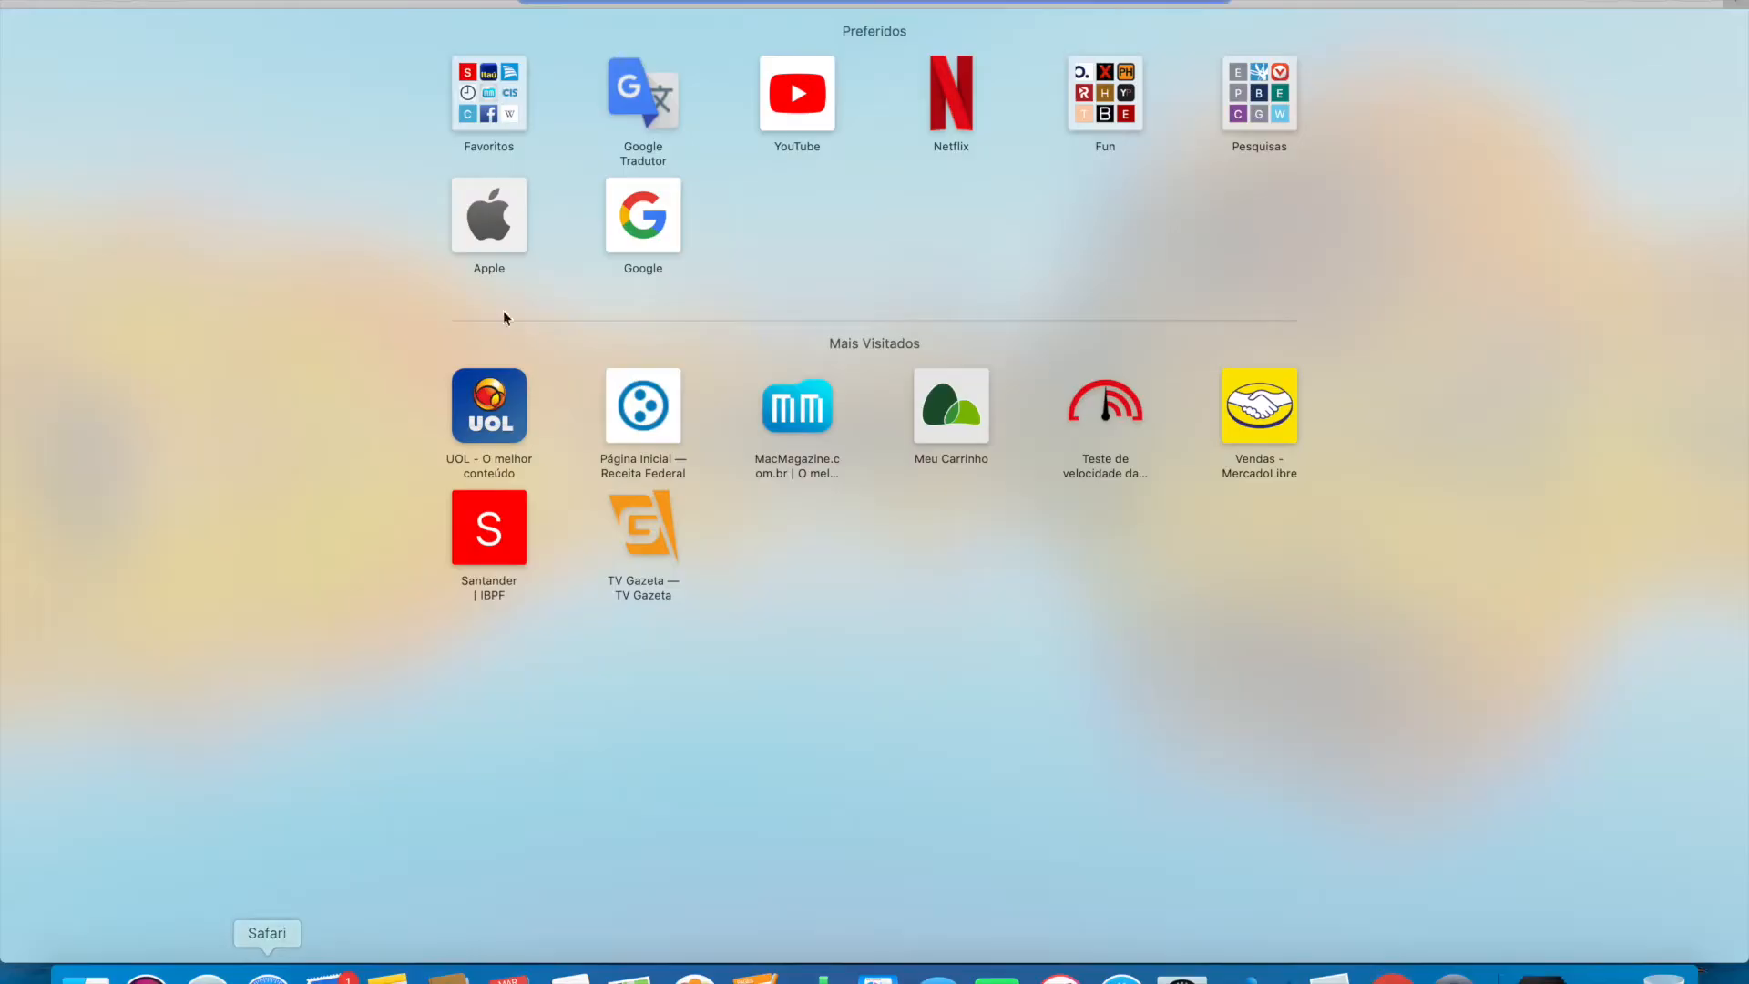
pyautogui.write('nes')
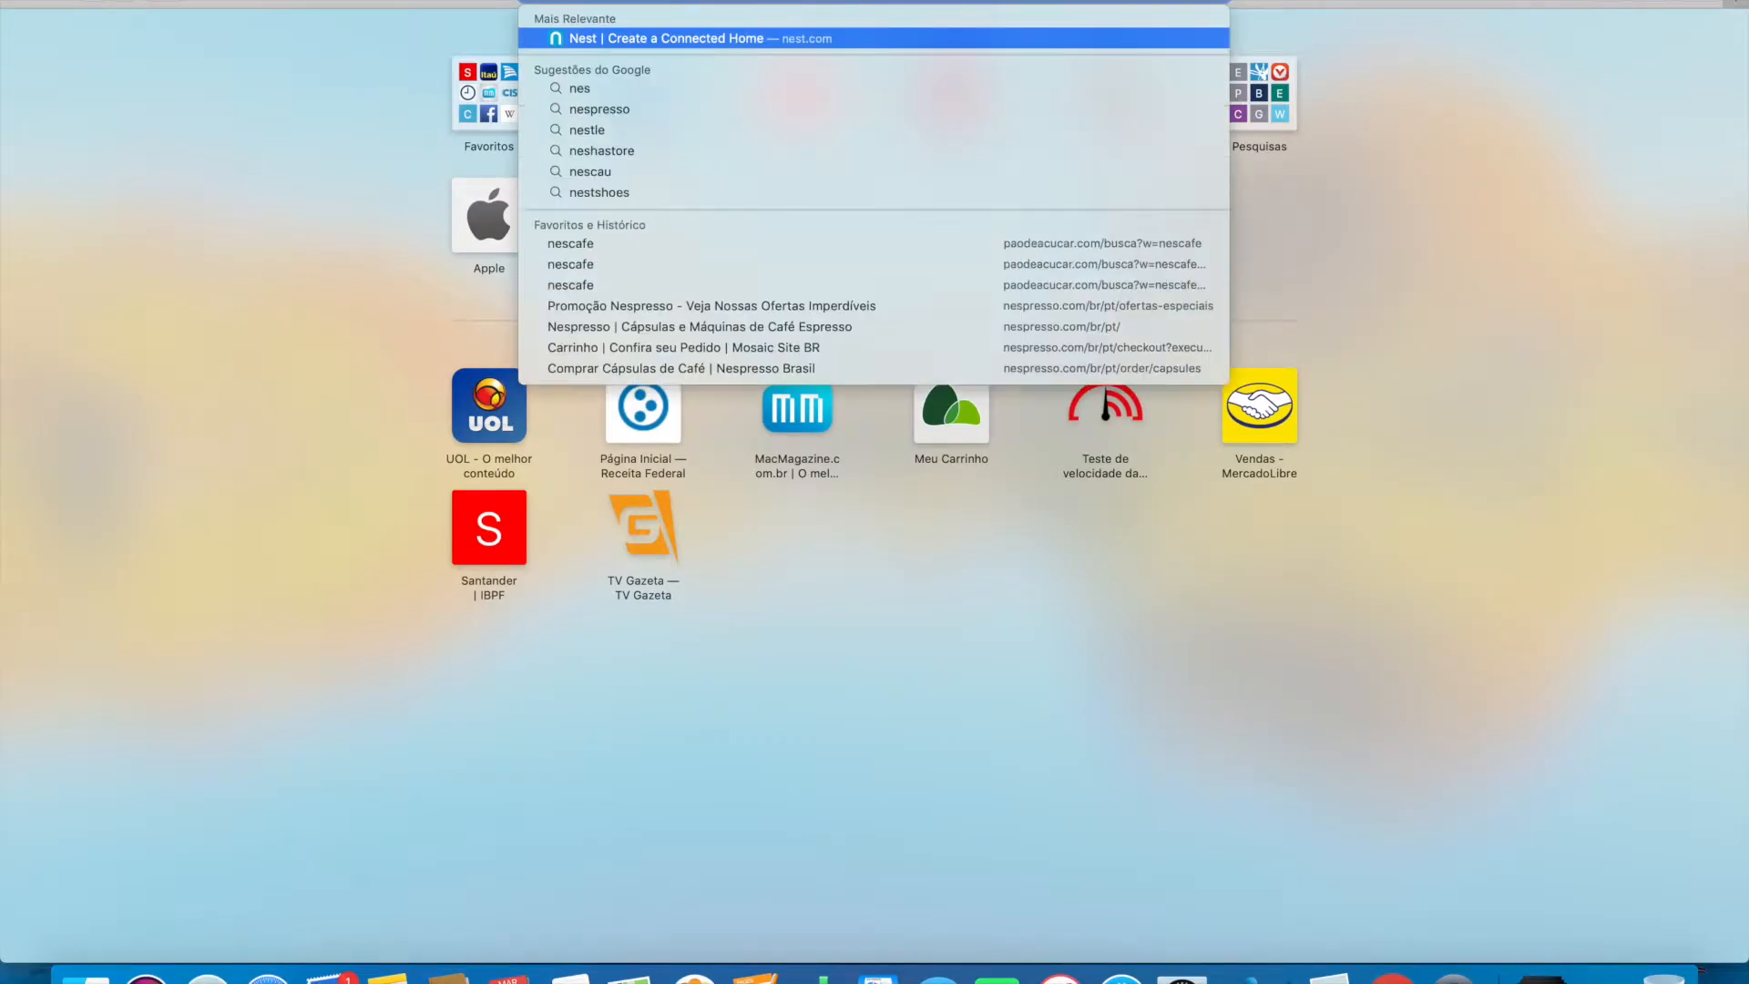
pyautogui.press('Return')
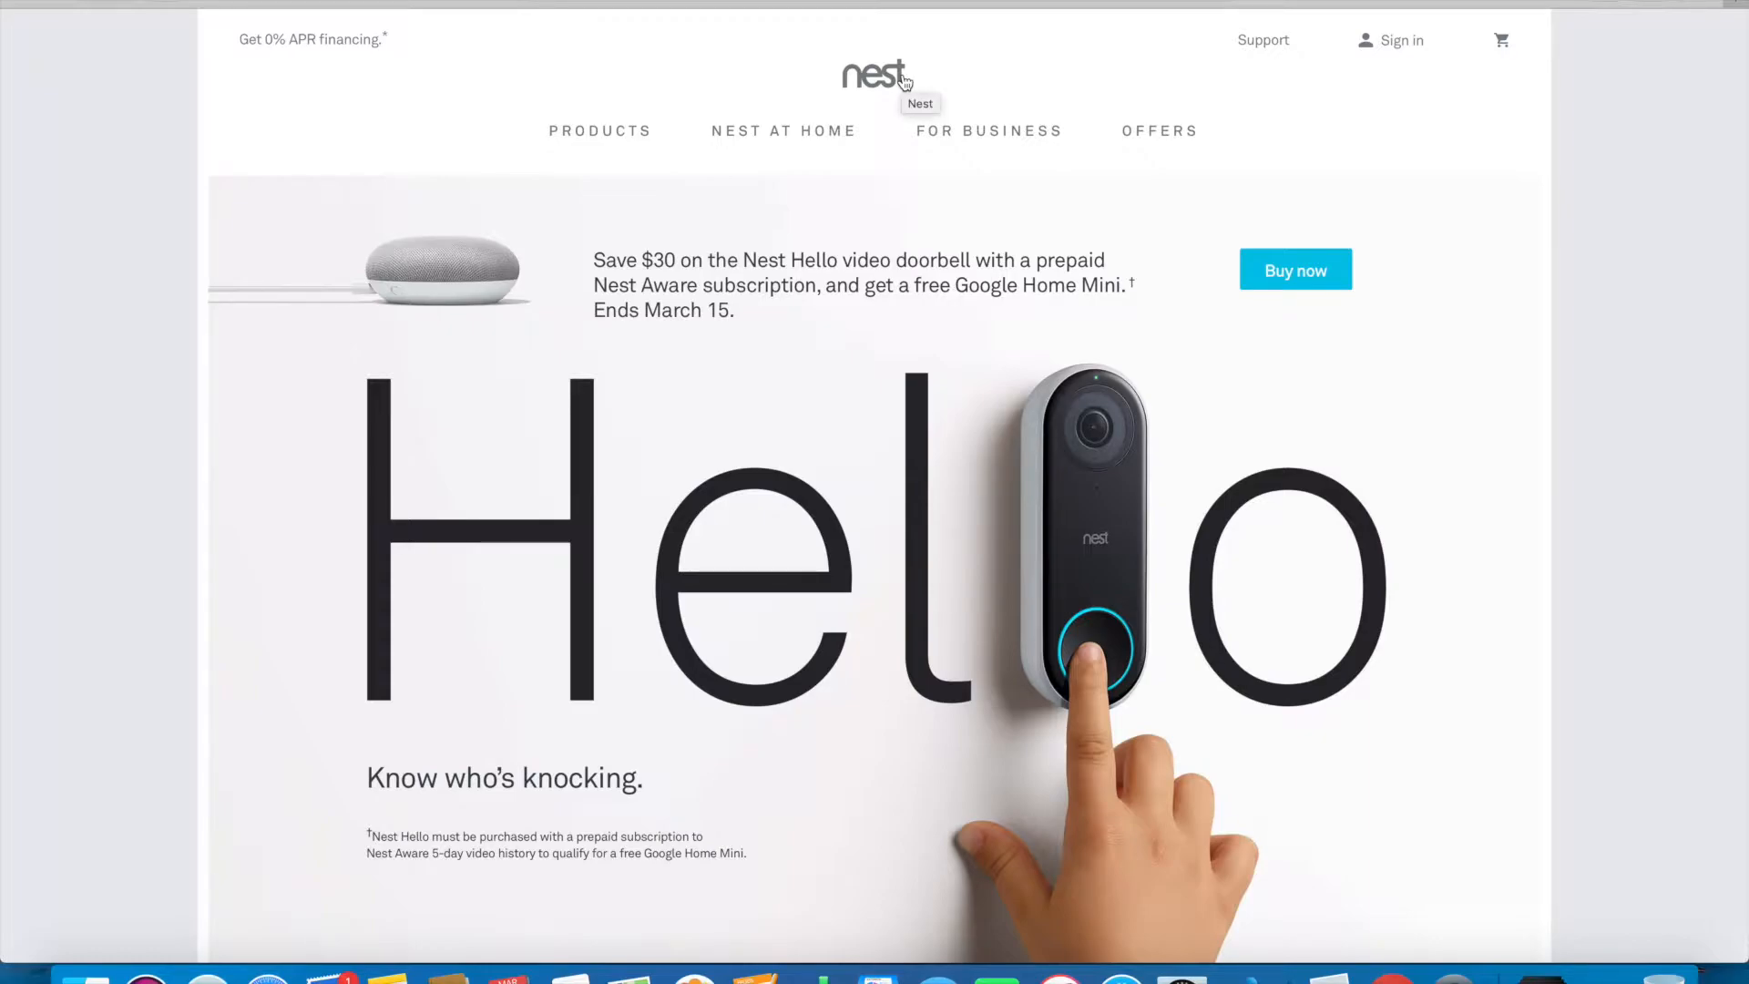
# Look over the Nest homepage, including the Hello doorbell promotion and the product categories from thermostats to smoke alarms
pyautogui.scroll(-3, 904, 390)
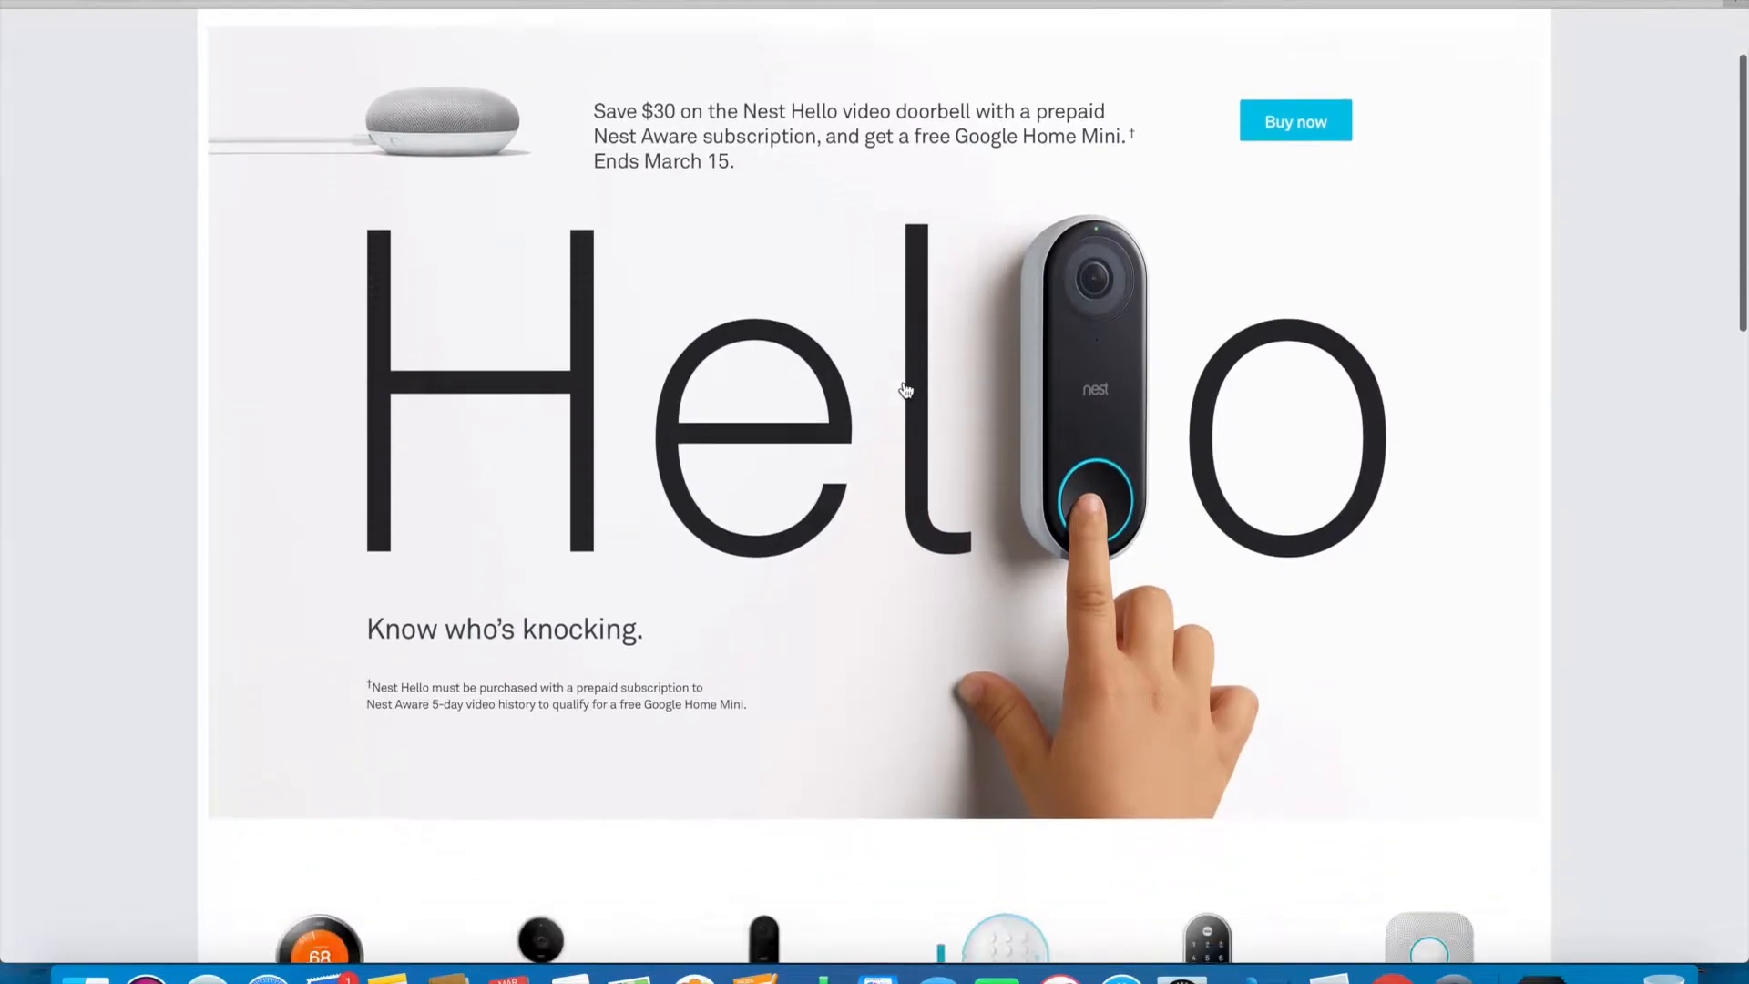
pyautogui.scroll(-5, 905, 390)
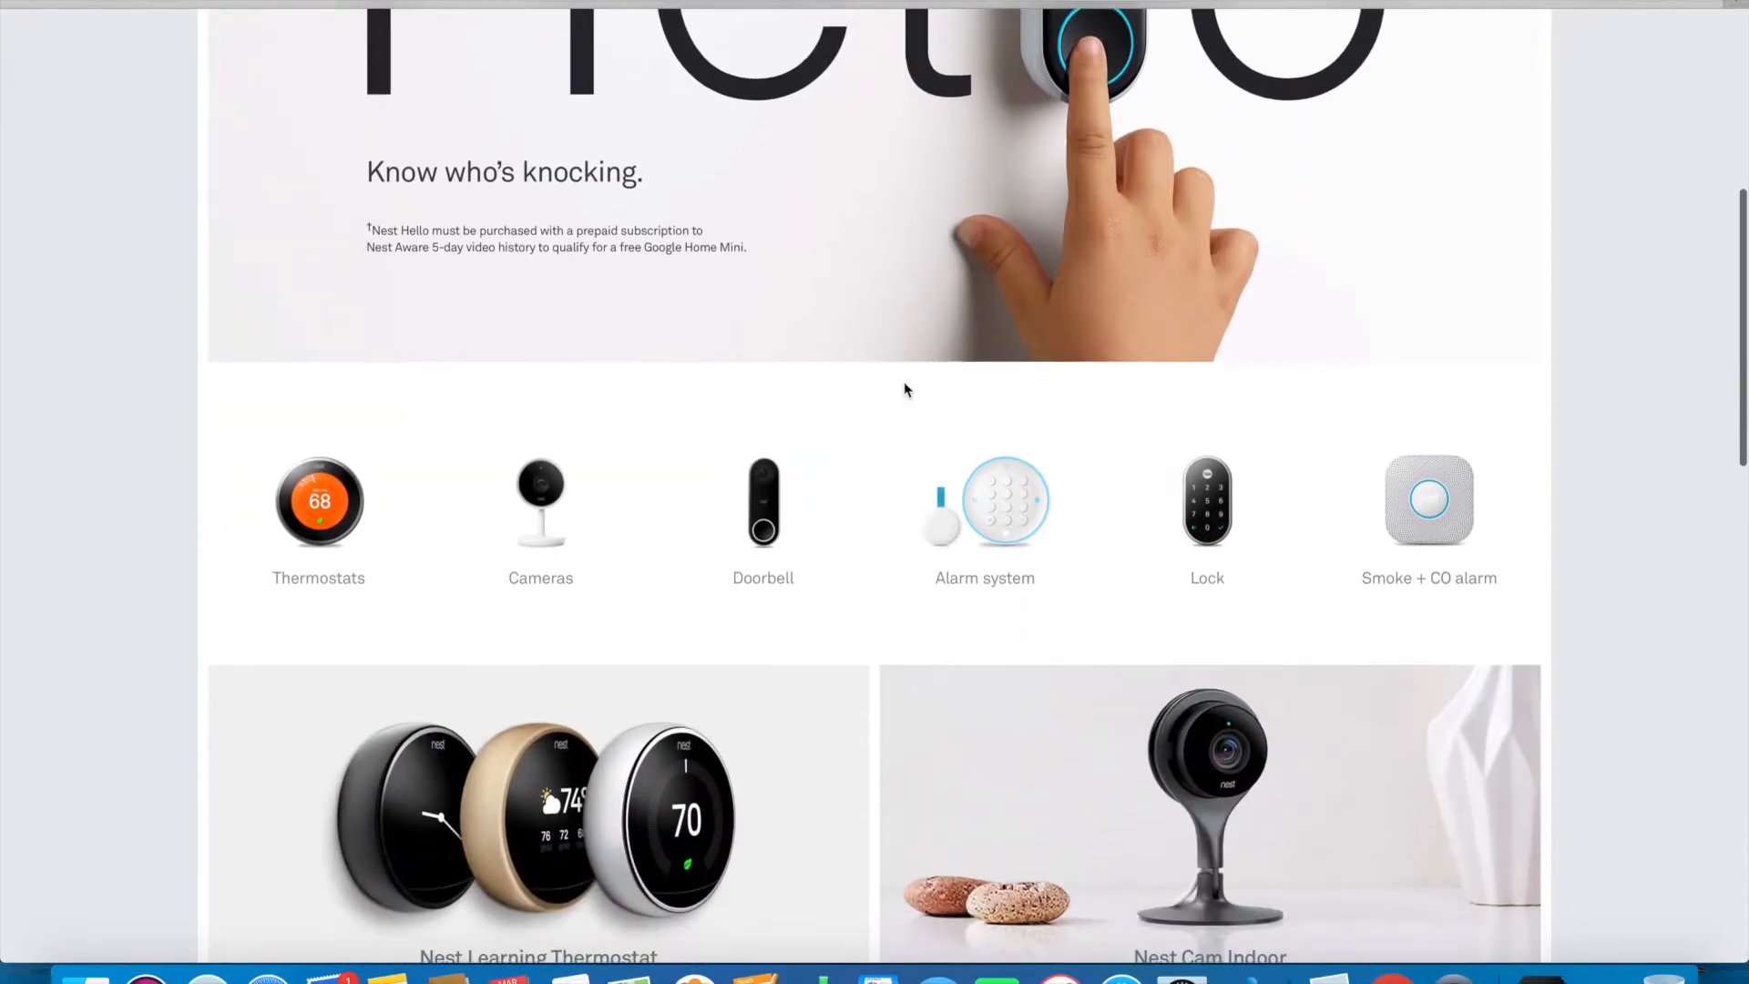
pyautogui.scroll(-2, 905, 390)
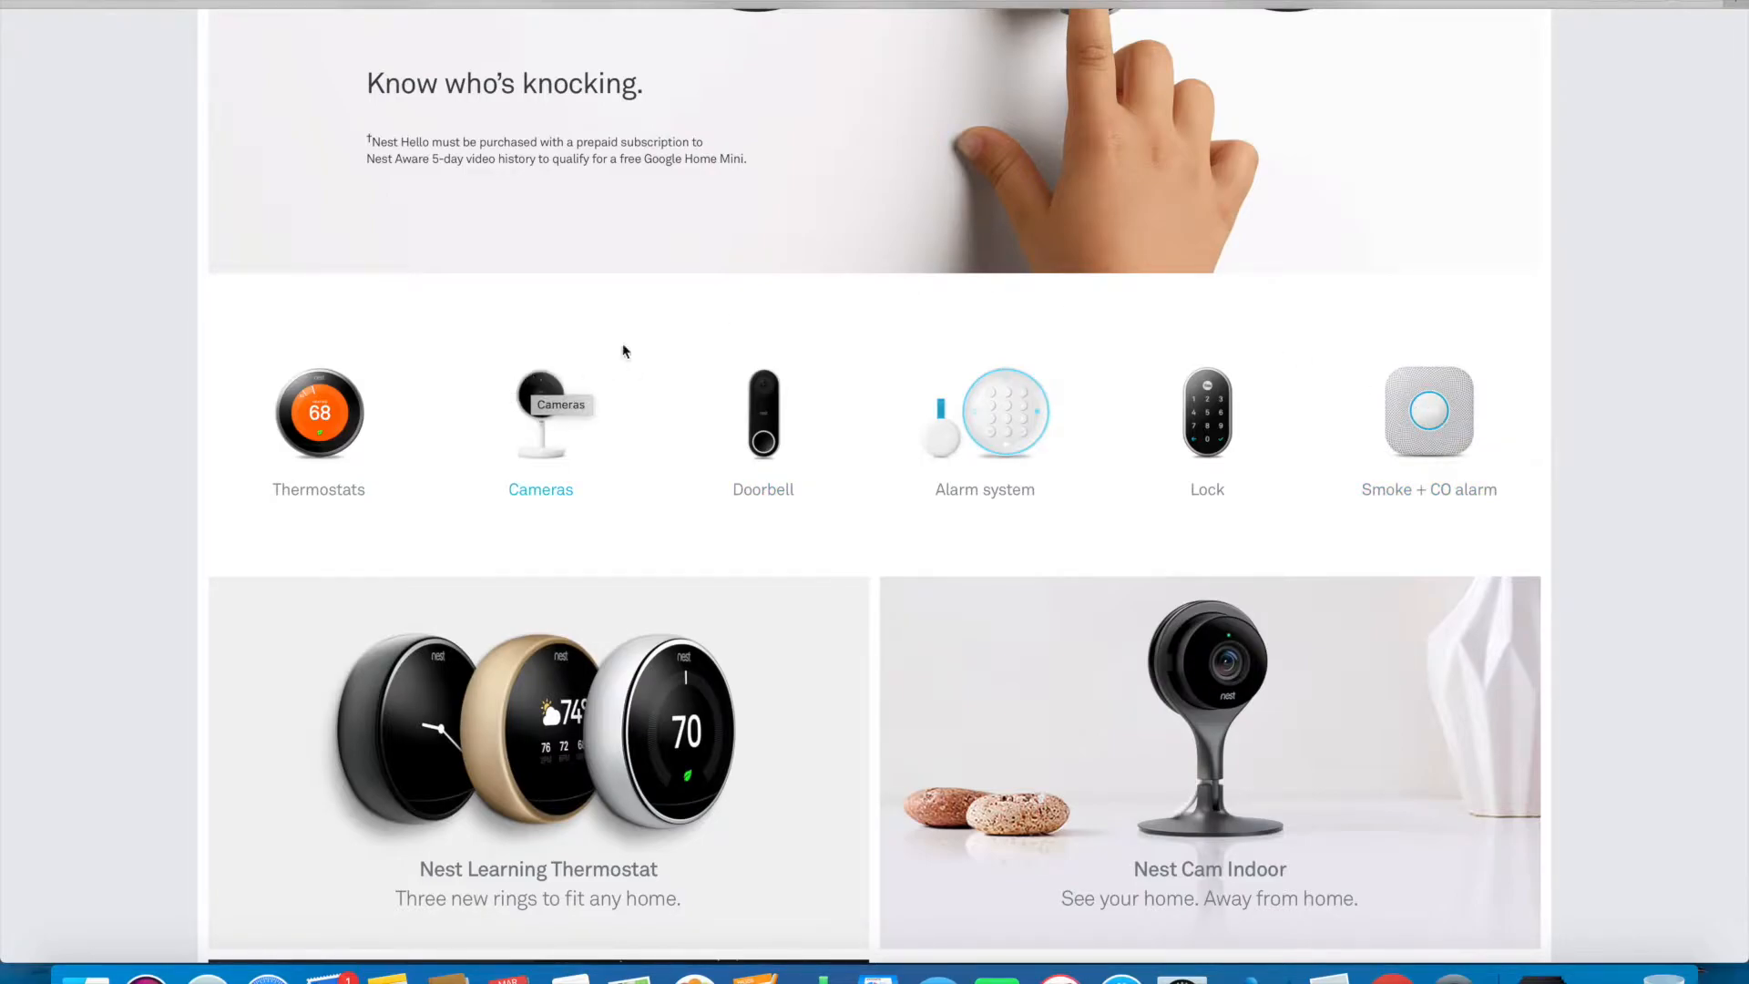
pyautogui.scroll(3, 703, 335)
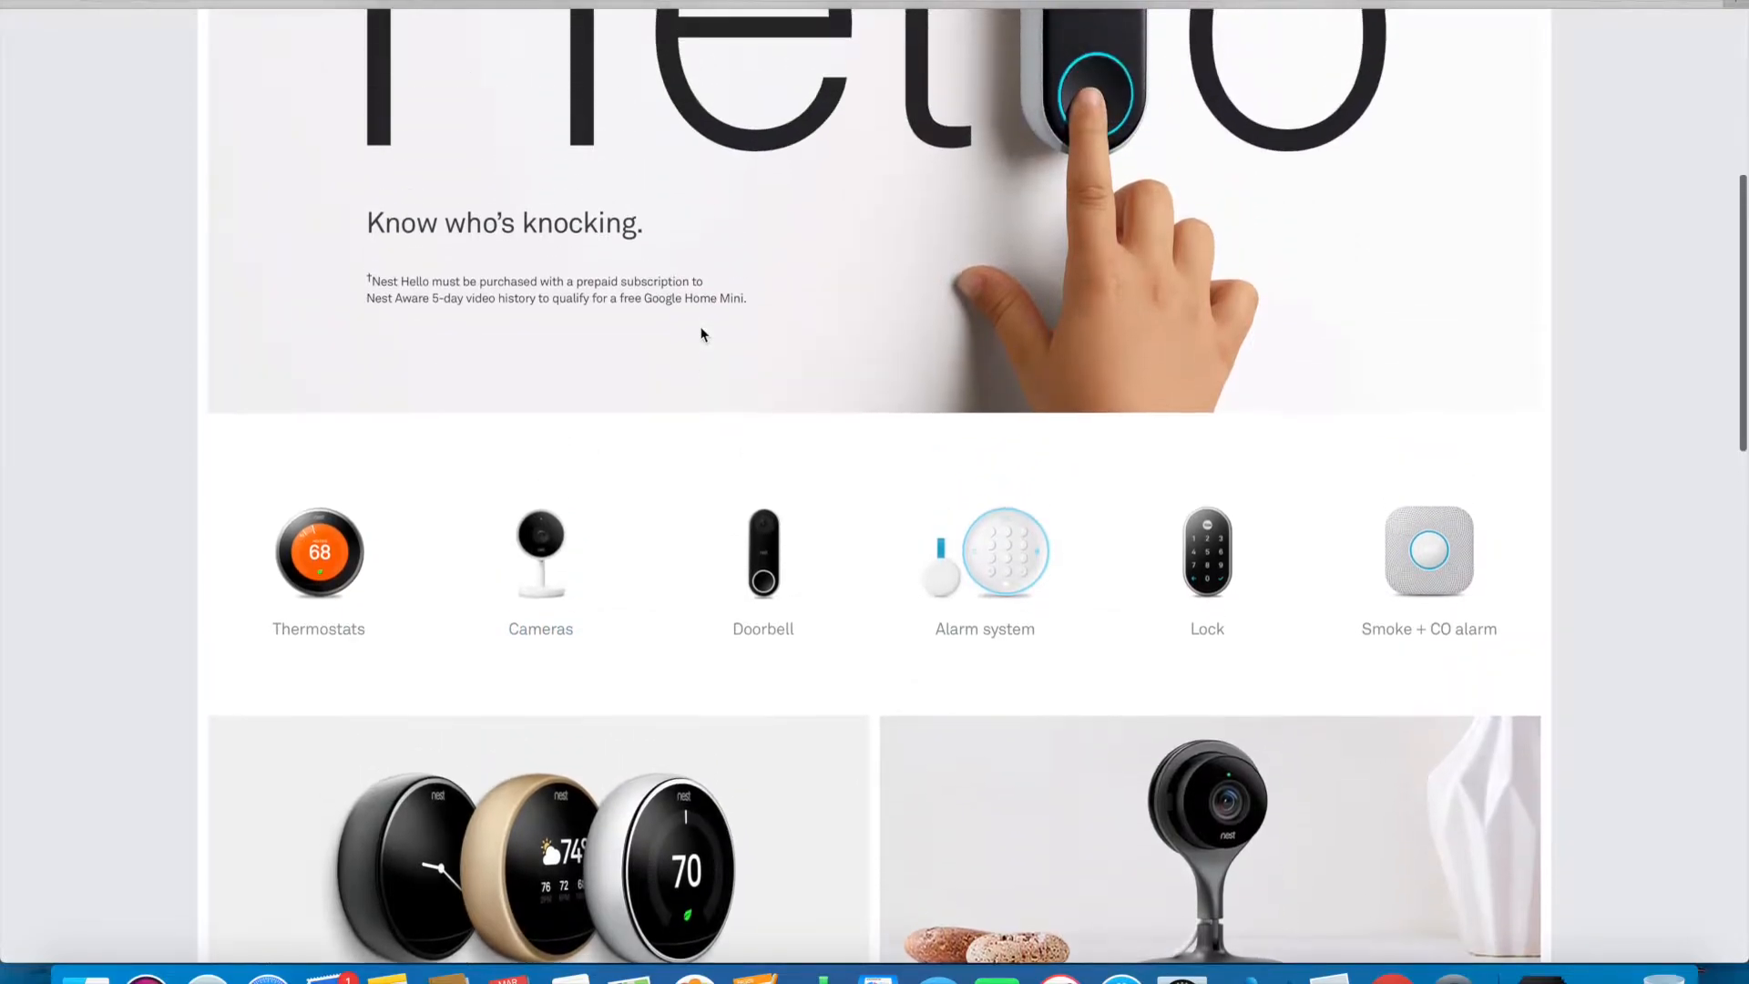
pyautogui.scroll(7, 703, 334)
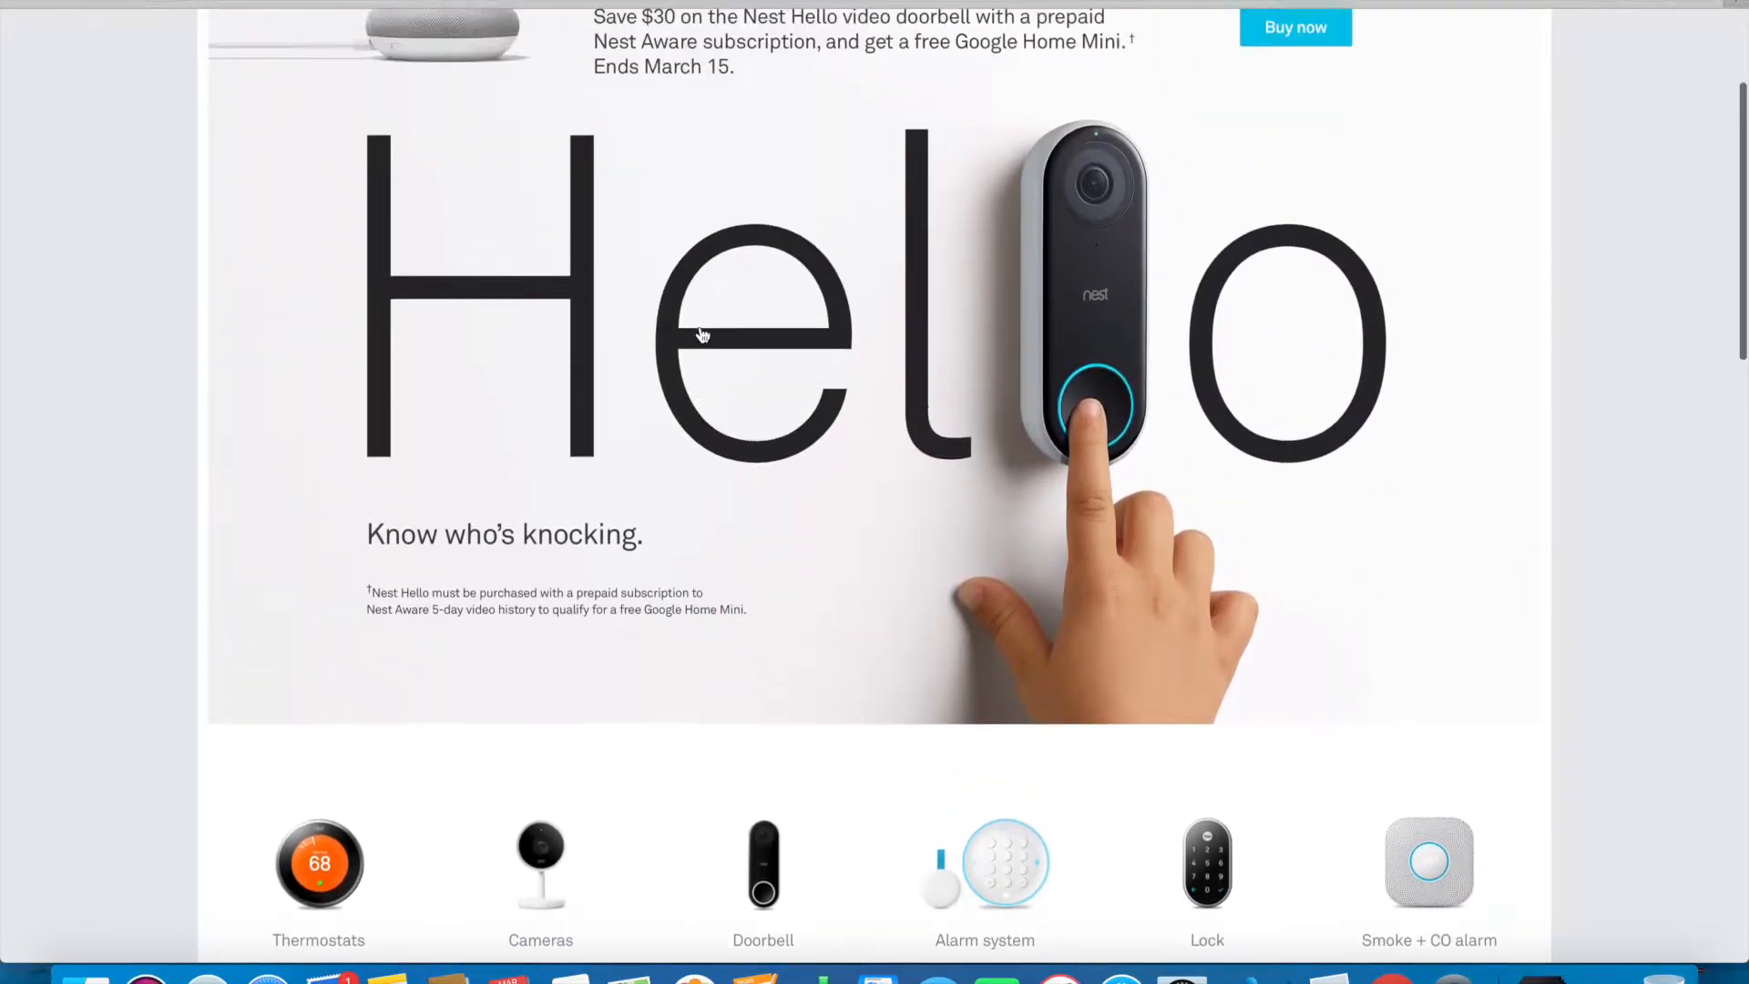
pyautogui.scroll(5, 702, 334)
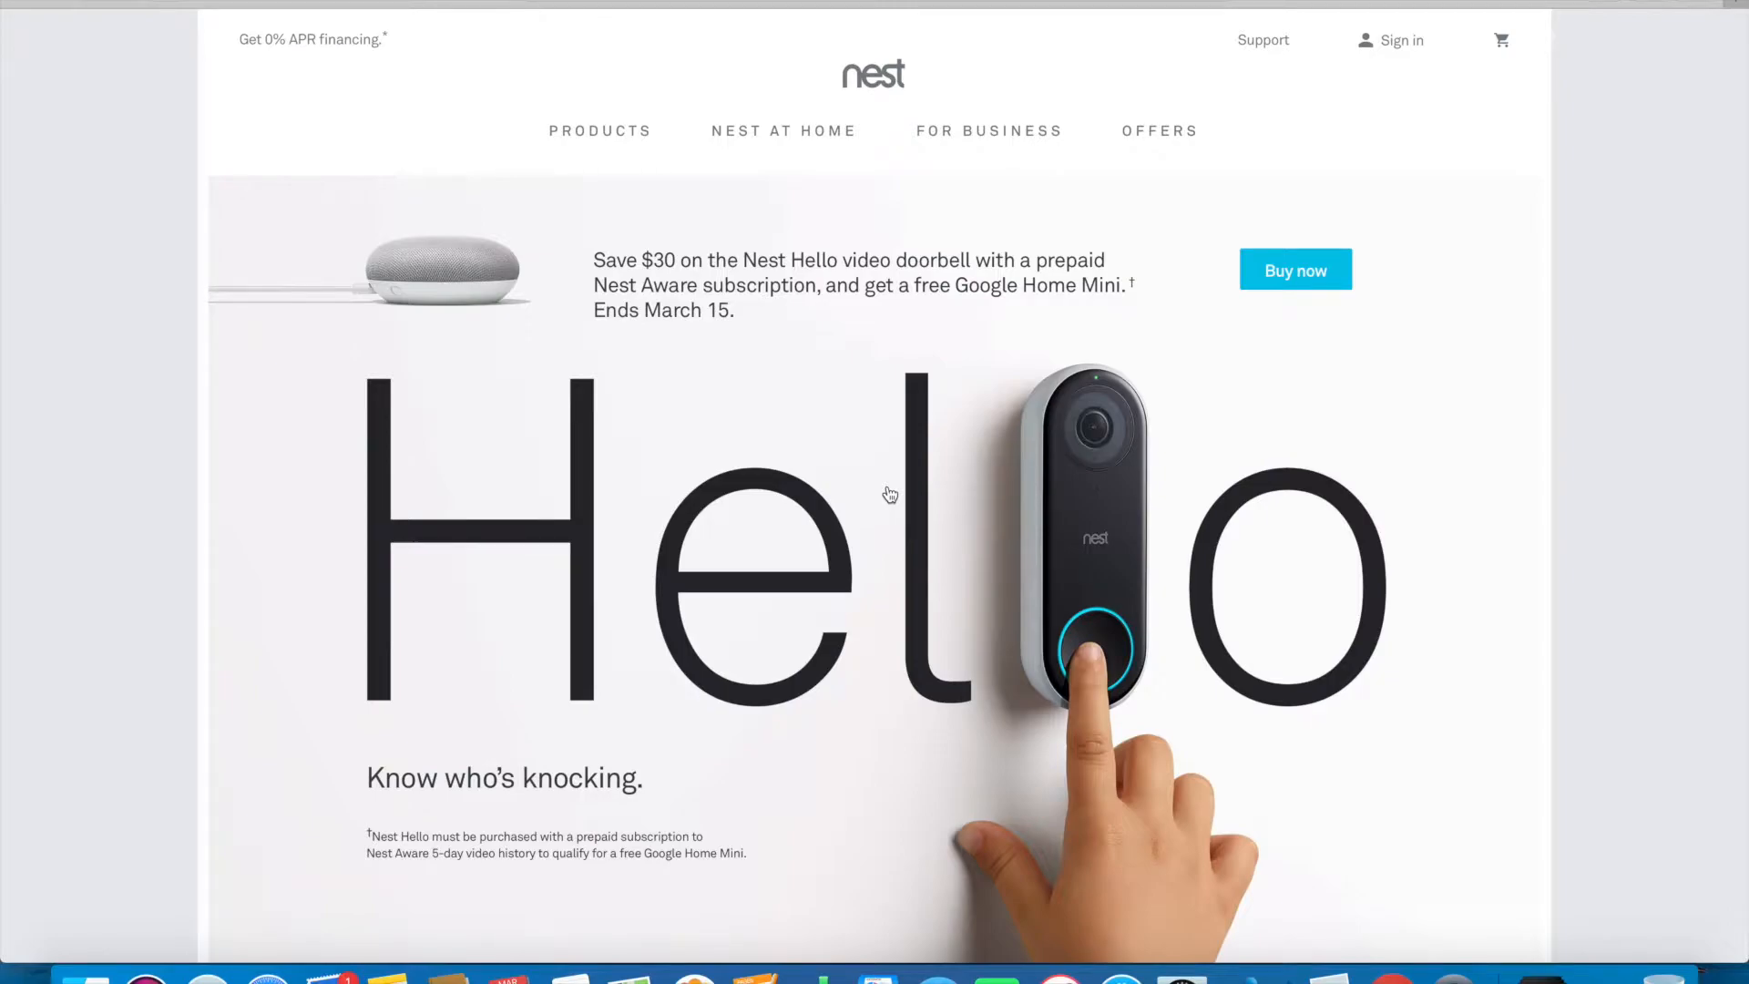
pyautogui.scroll(-3, 882, 451)
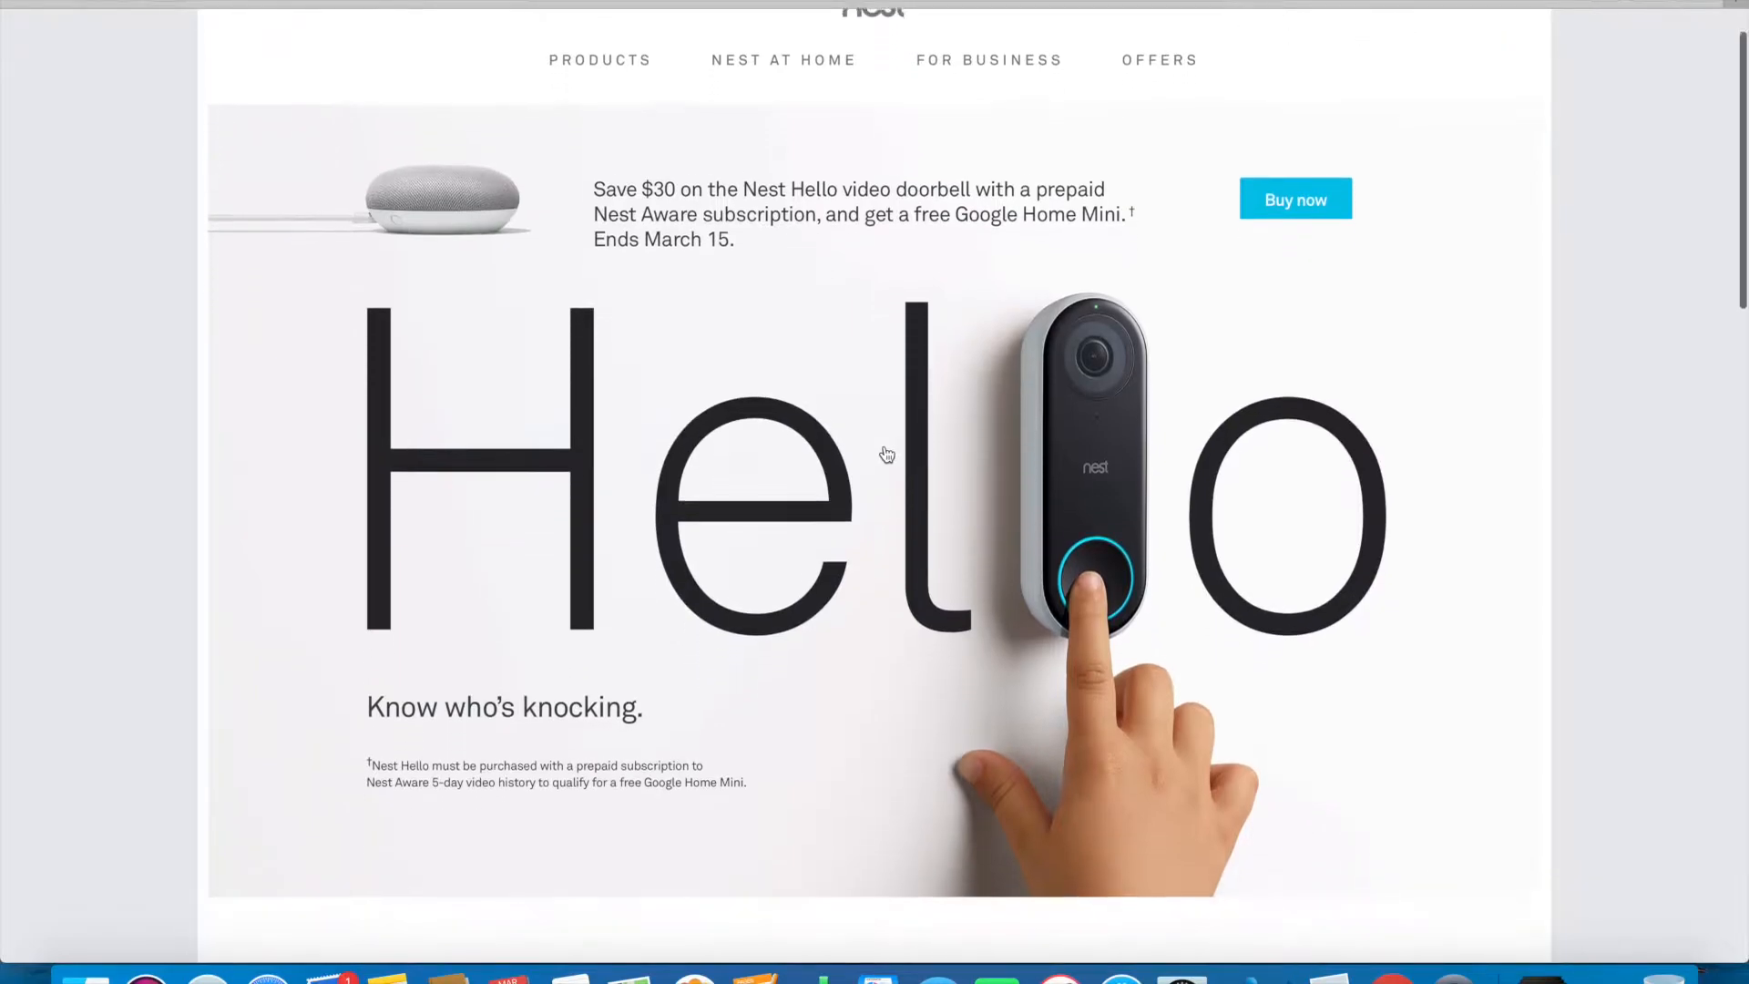
pyautogui.scroll(3, 891, 397)
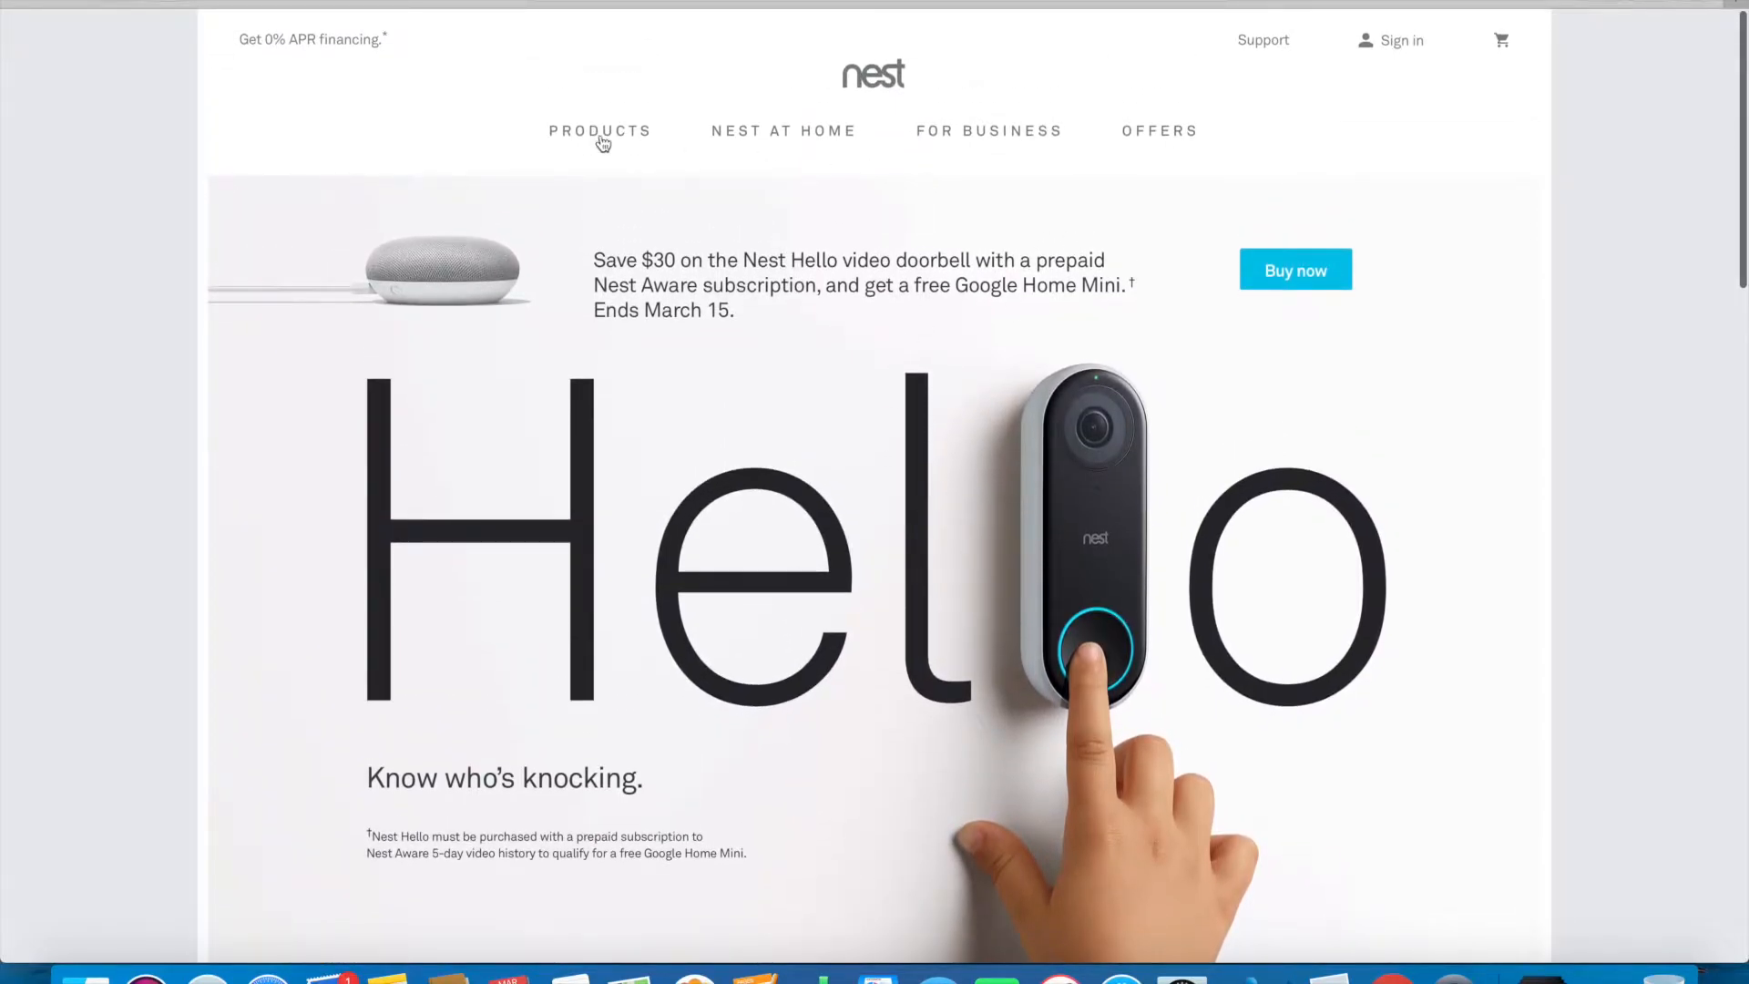
pyautogui.scroll(-2, 747, 393)
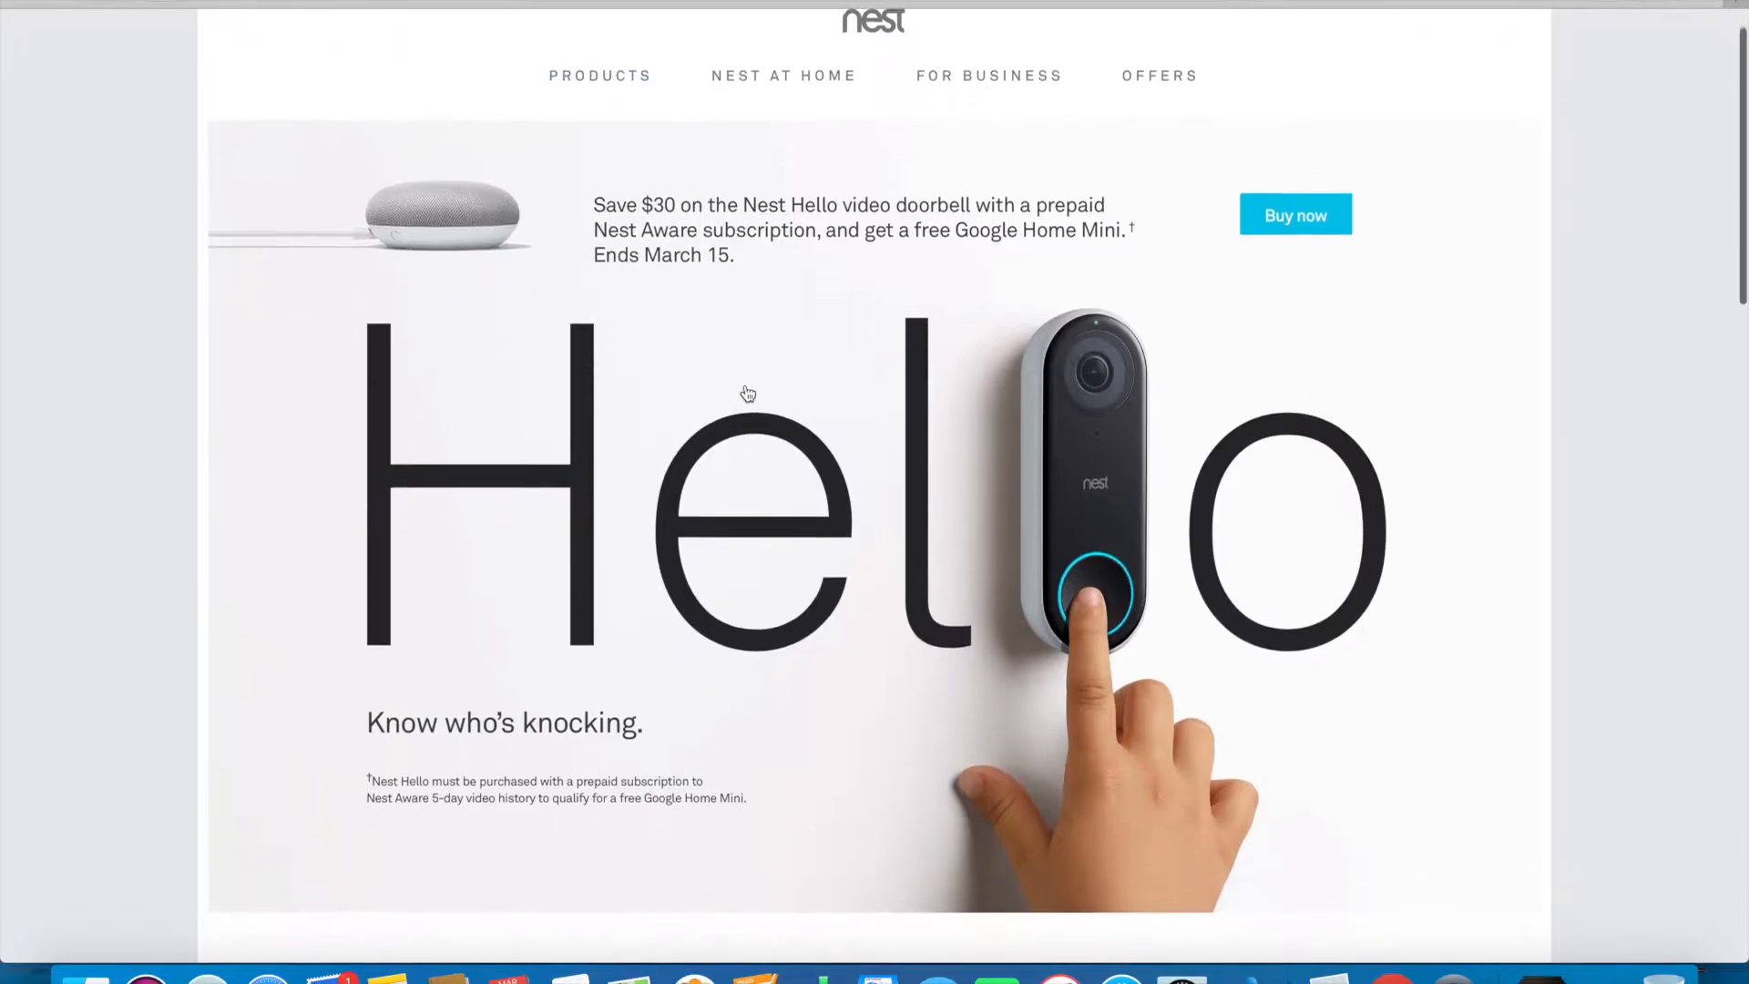
pyautogui.scroll(2, 747, 394)
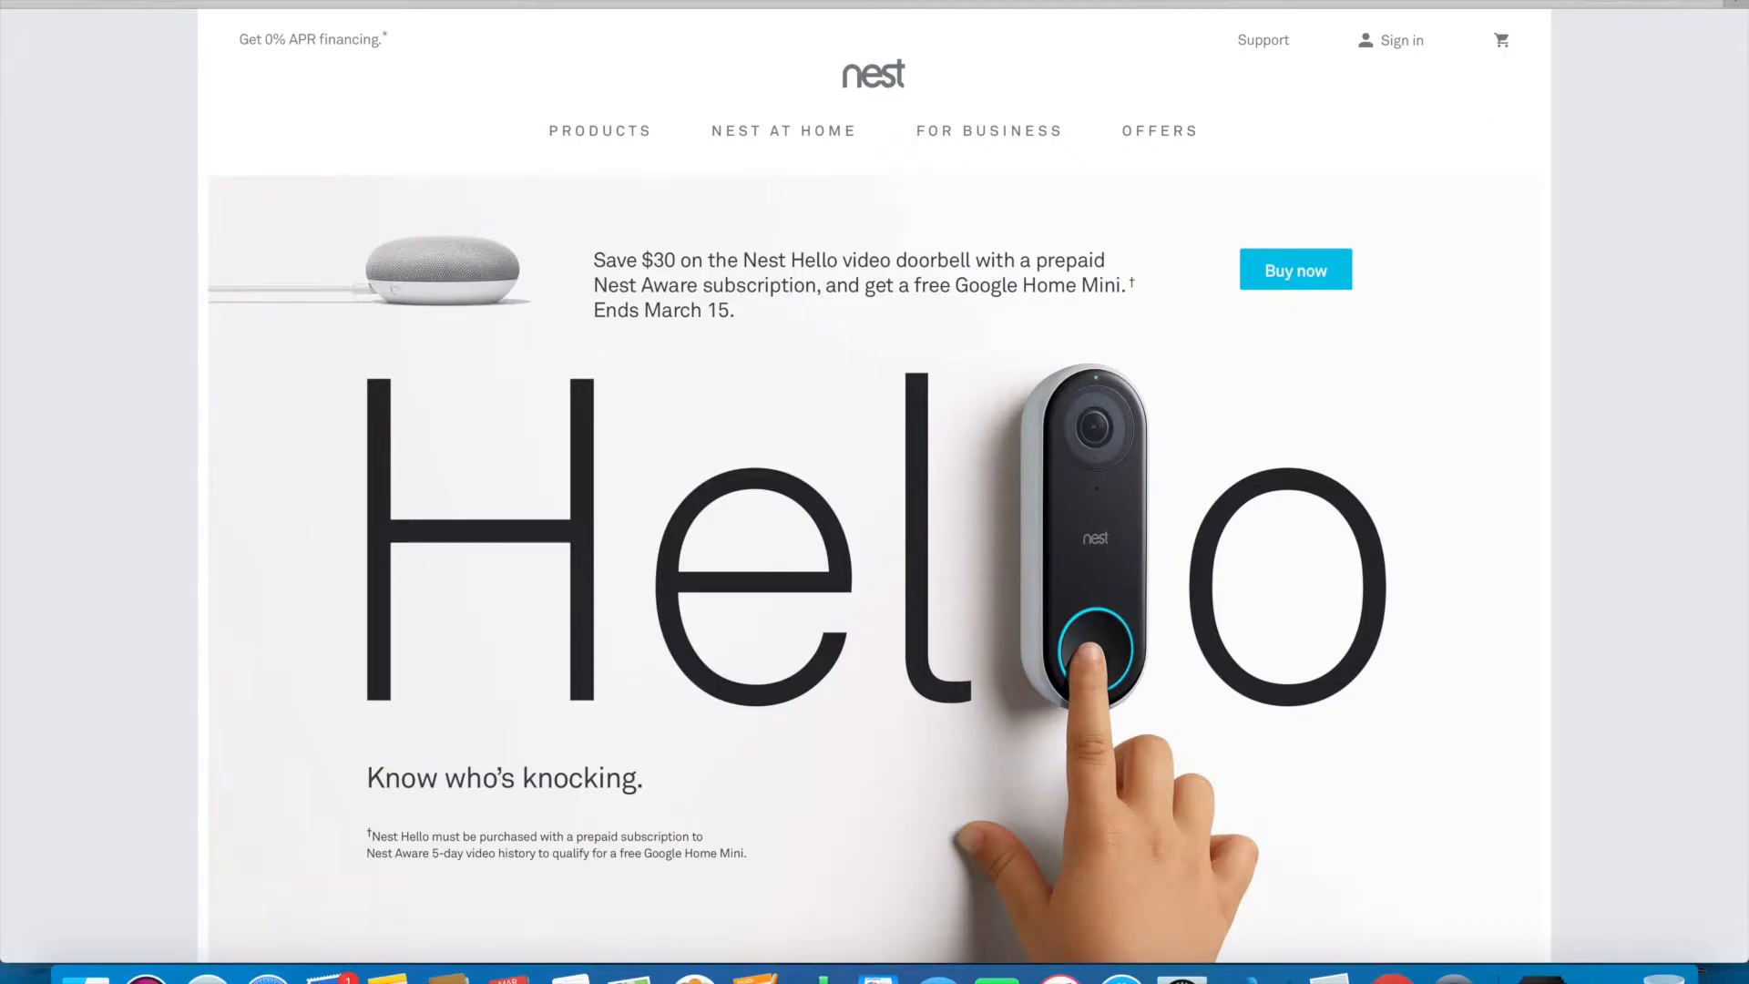
# Go to My Nest home and look over the home's camera feeds and Protect detectors
pyautogui.click(1405, 45)
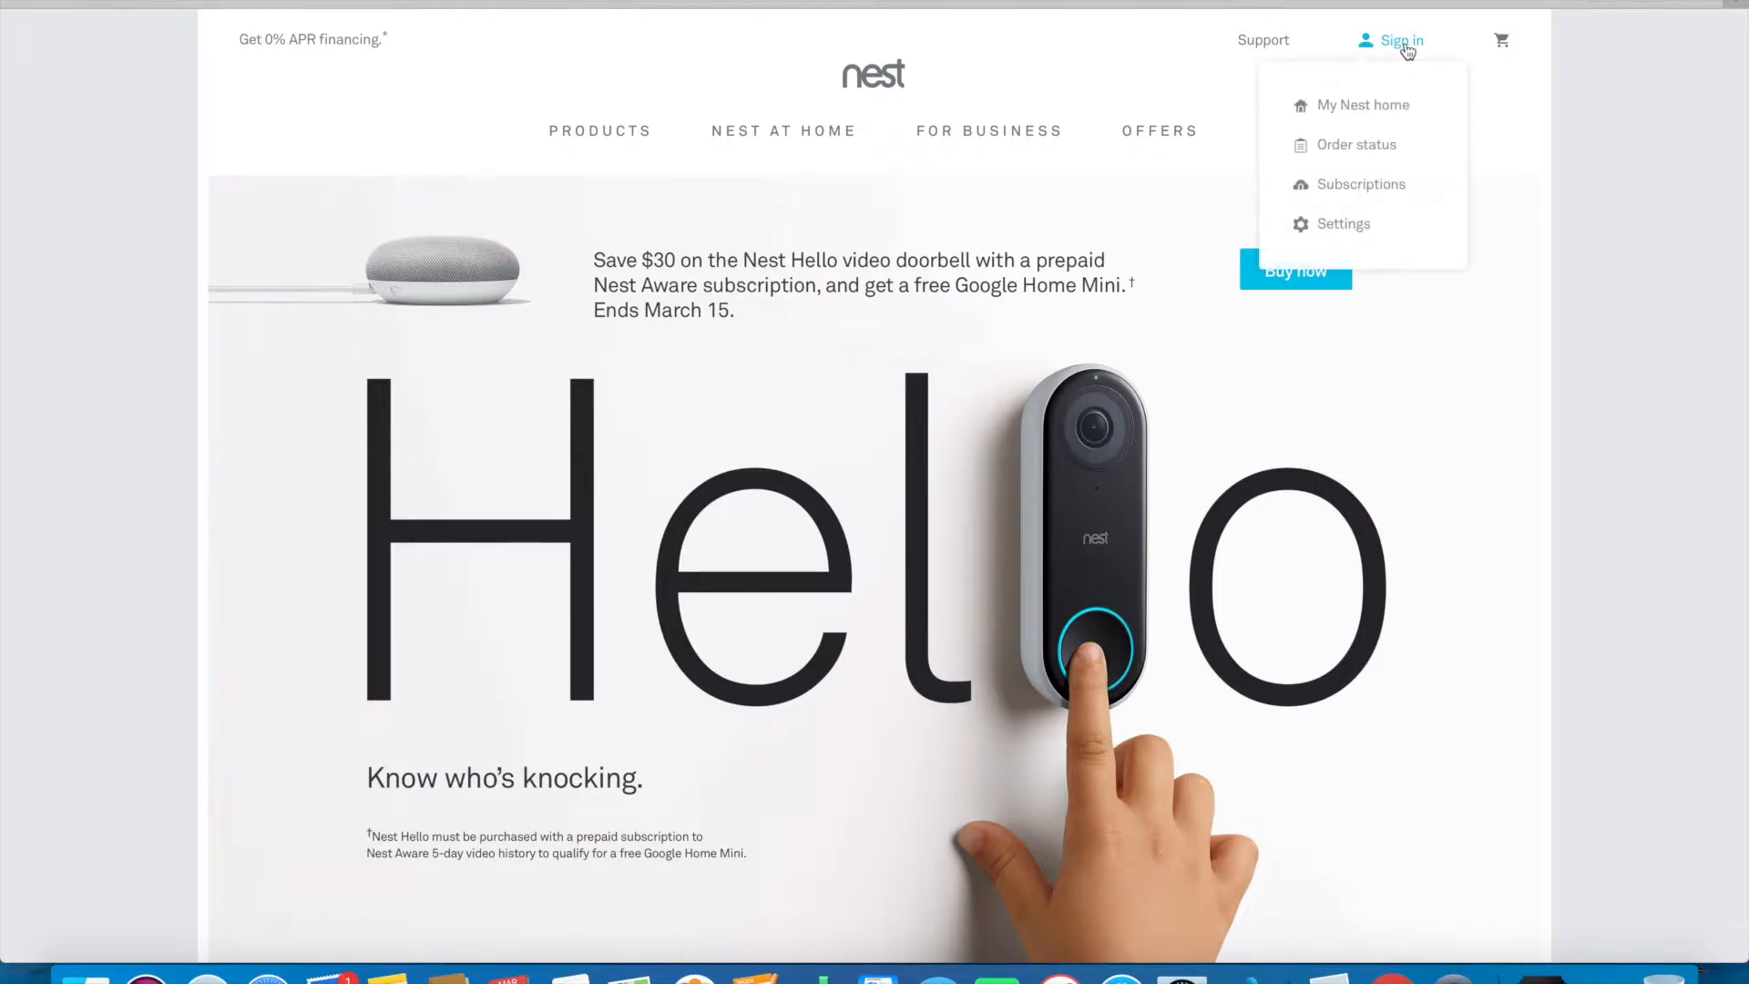
pyautogui.click(1392, 106)
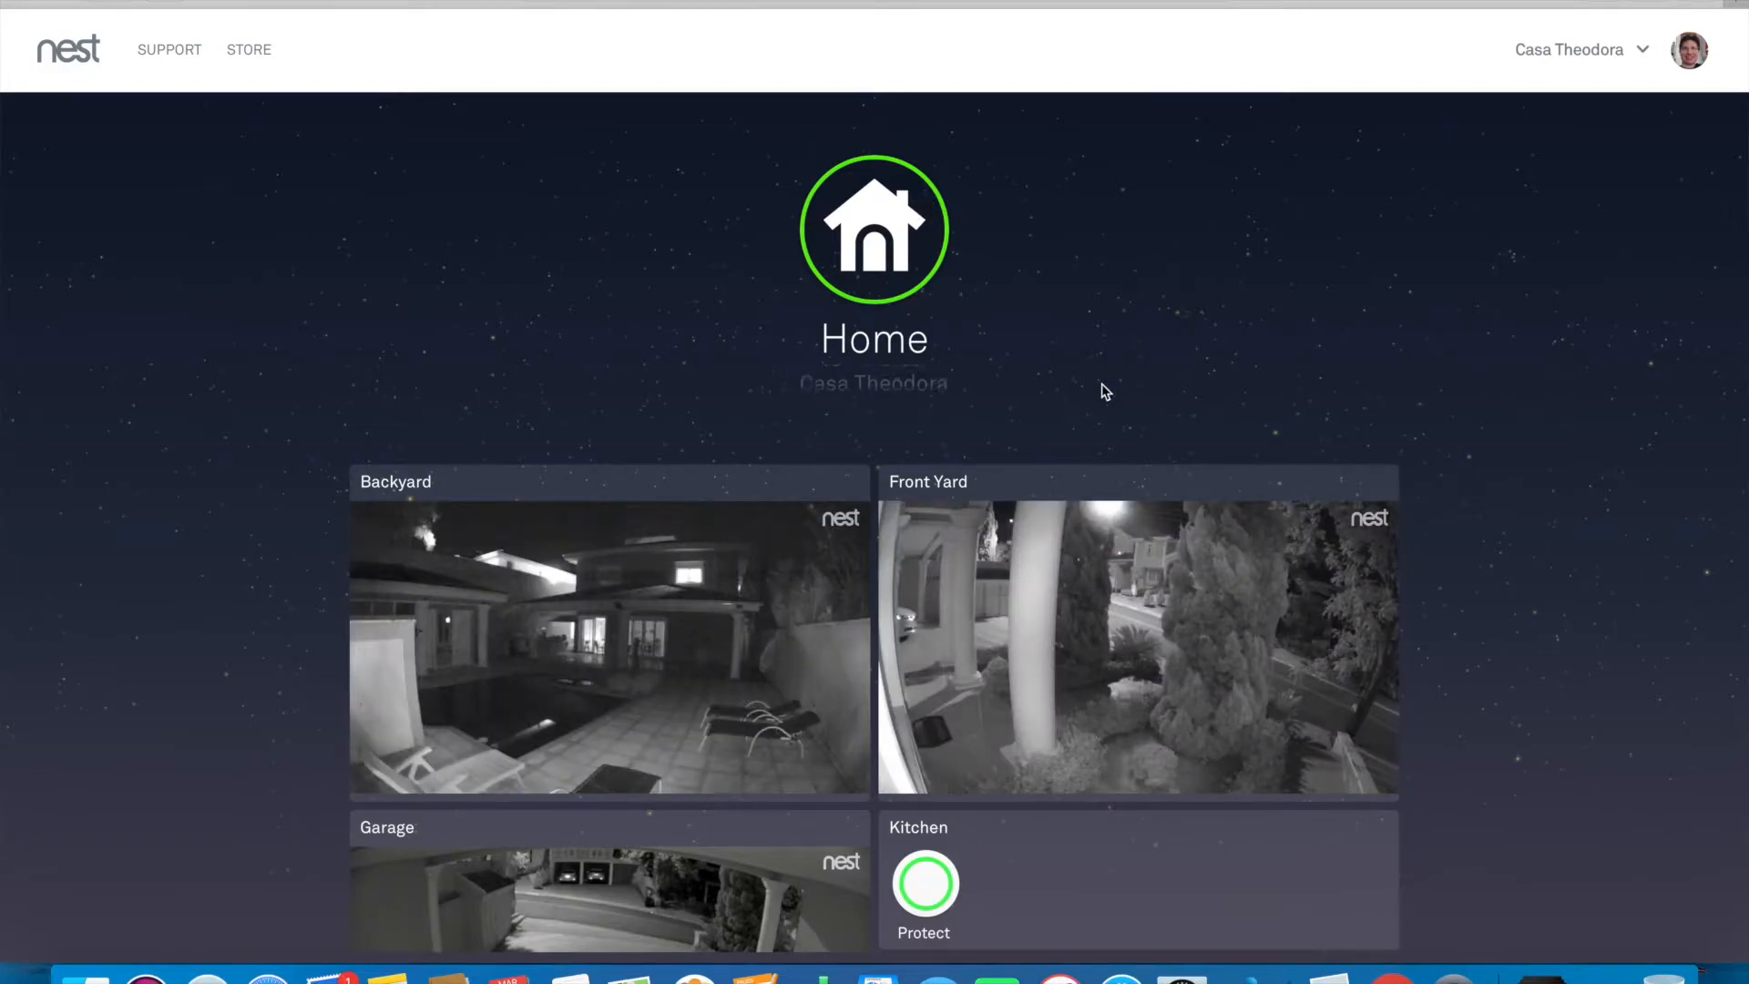
pyautogui.scroll(-5, 1101, 390)
pyautogui.scroll(5, 1102, 390)
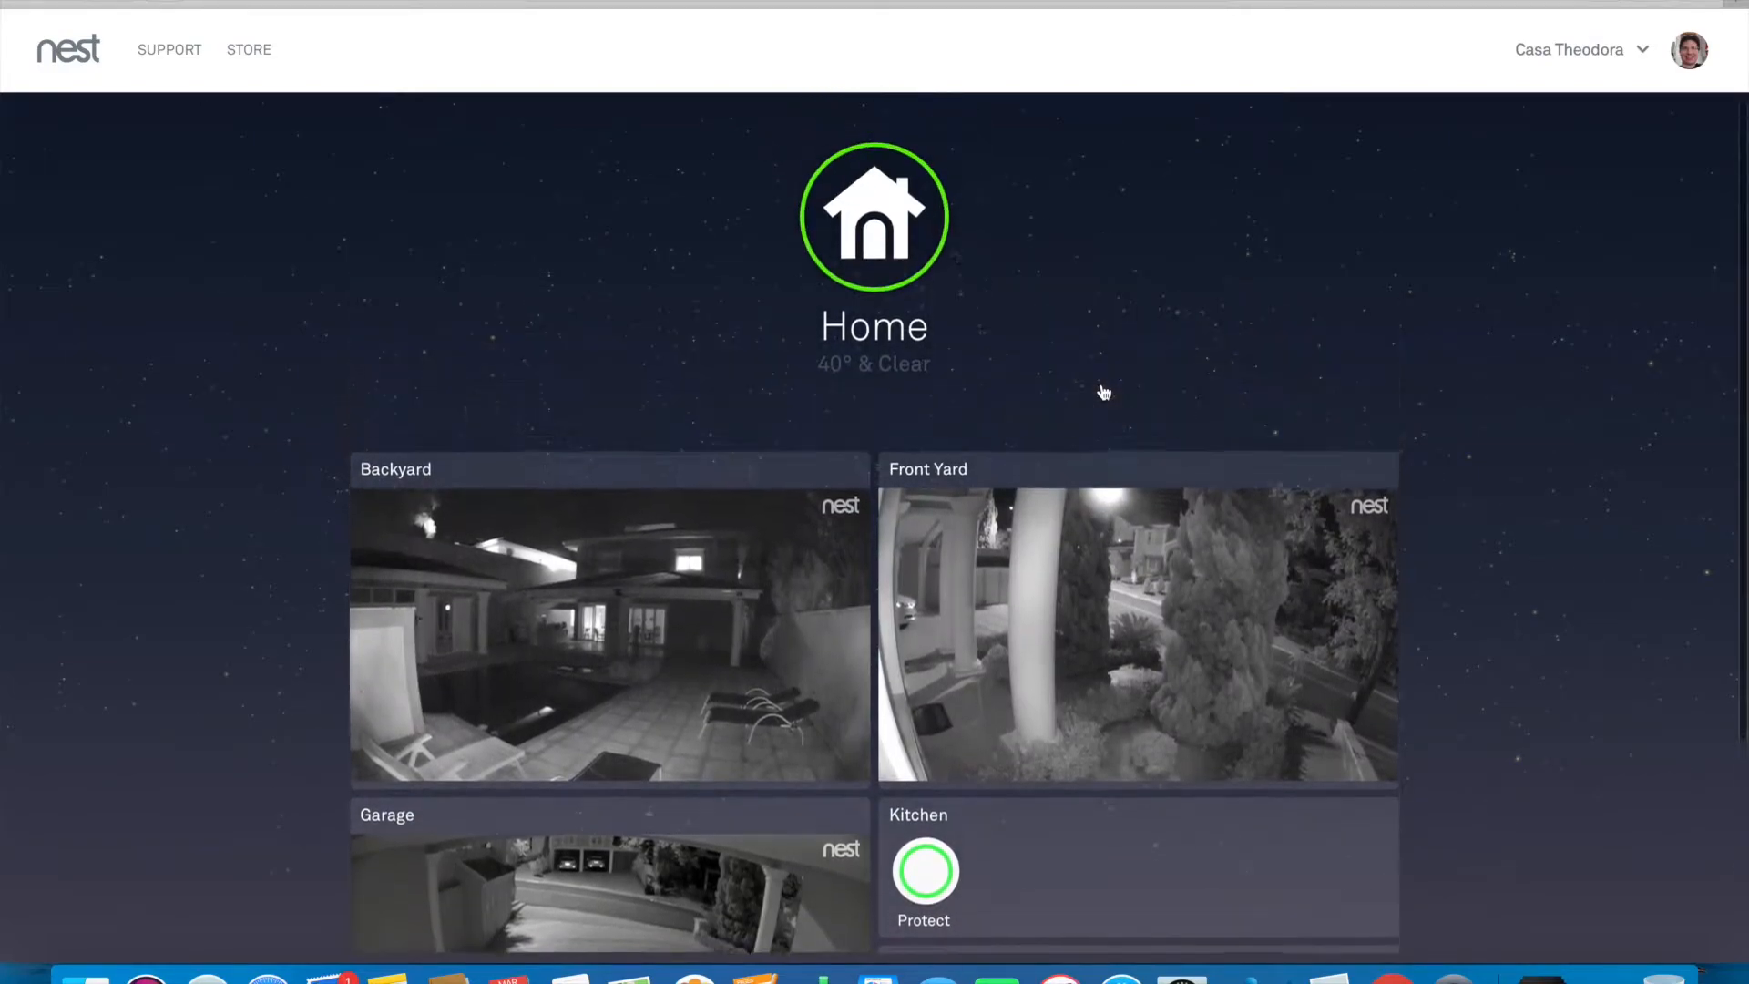
pyautogui.scroll(-2, 1105, 391)
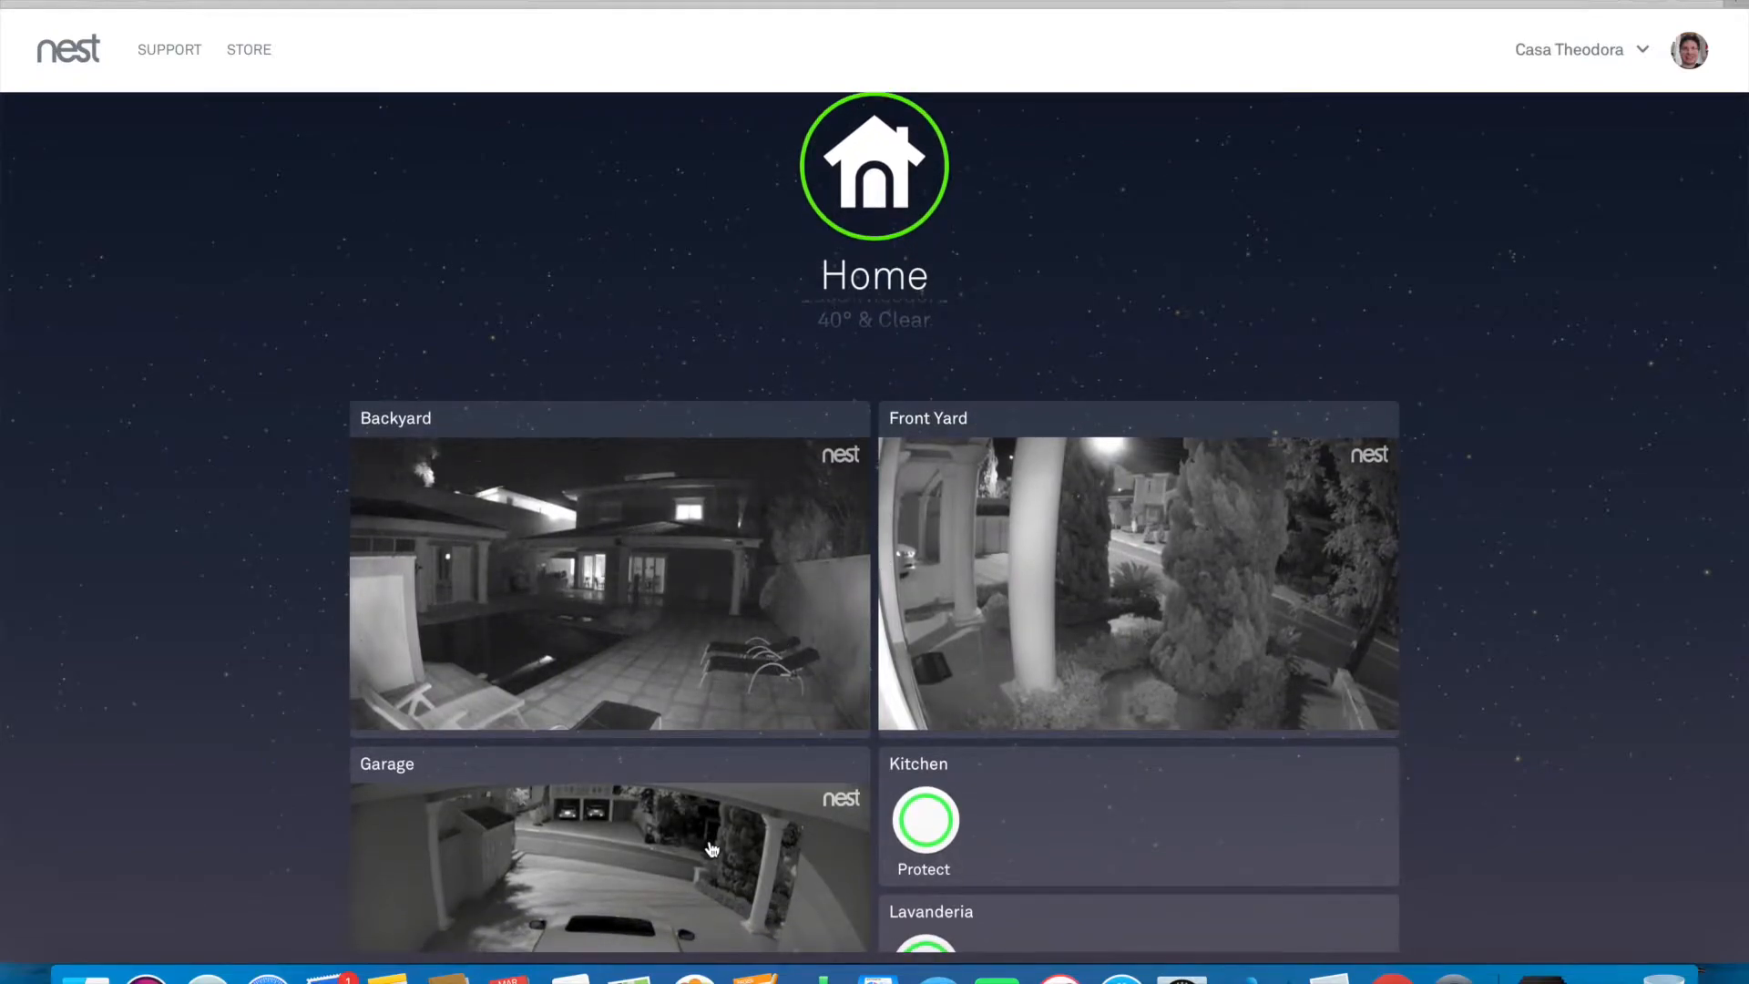
pyautogui.scroll(-4, 717, 811)
pyautogui.scroll(-3, 712, 849)
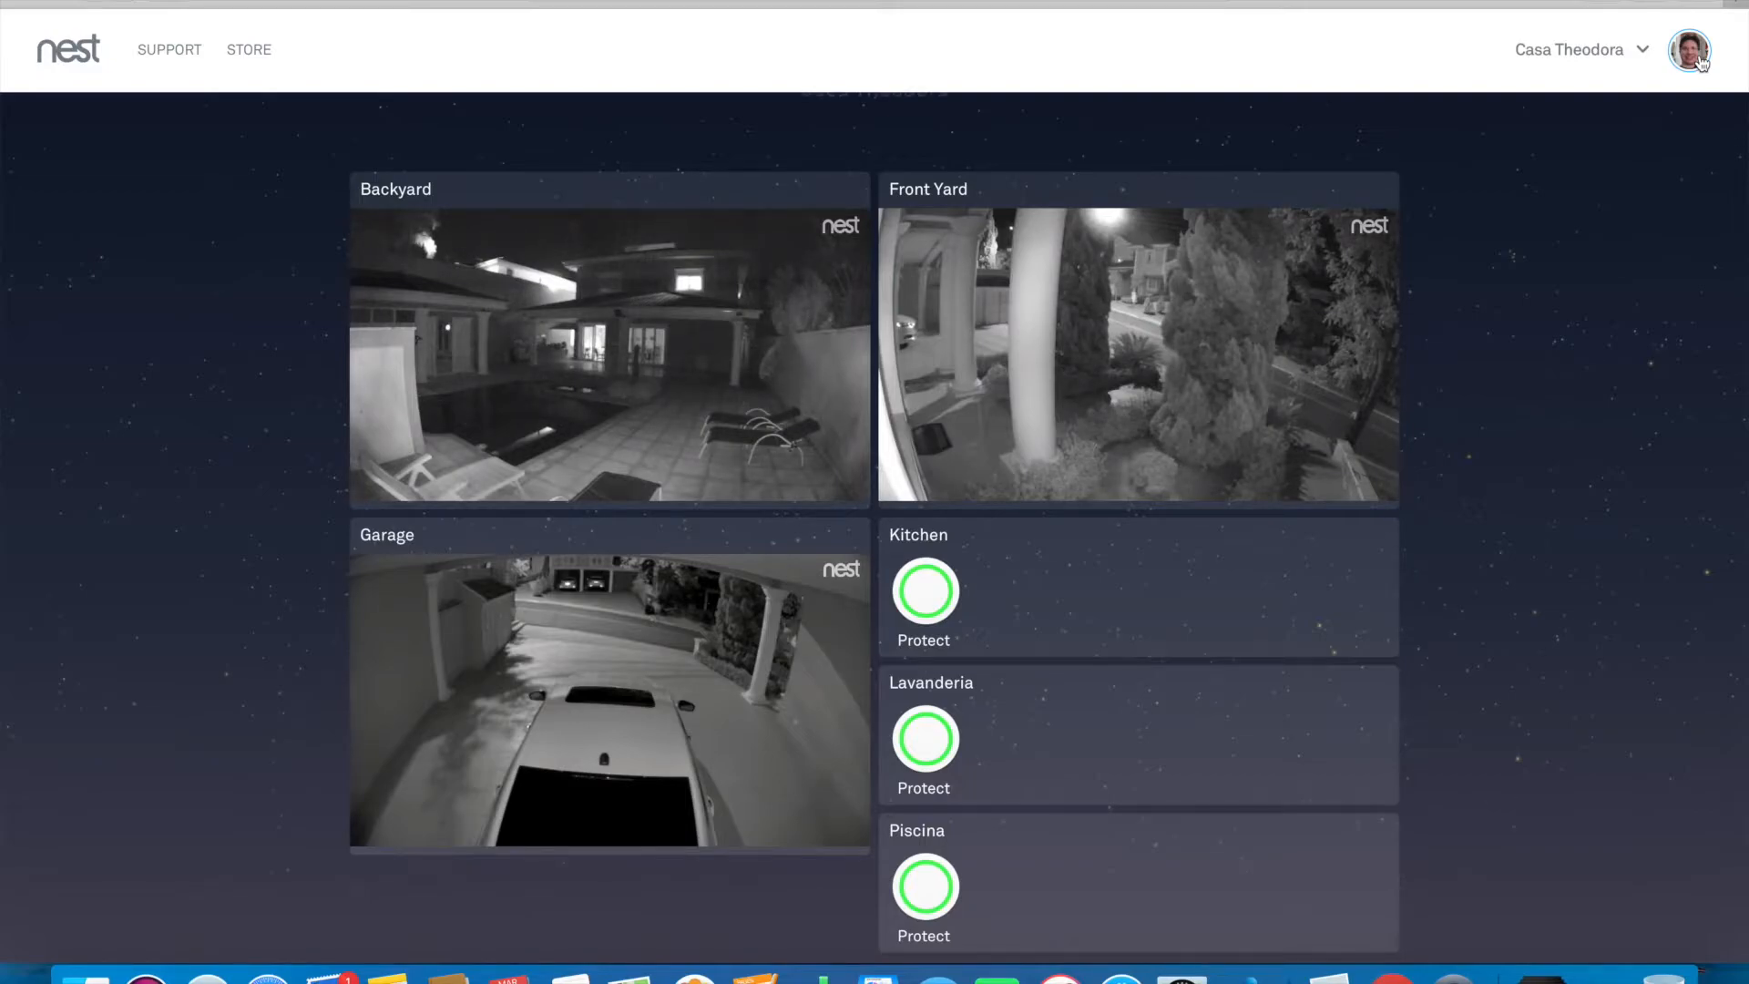
# Open the account settings and look through the available settings categories
pyautogui.click(1696, 59)
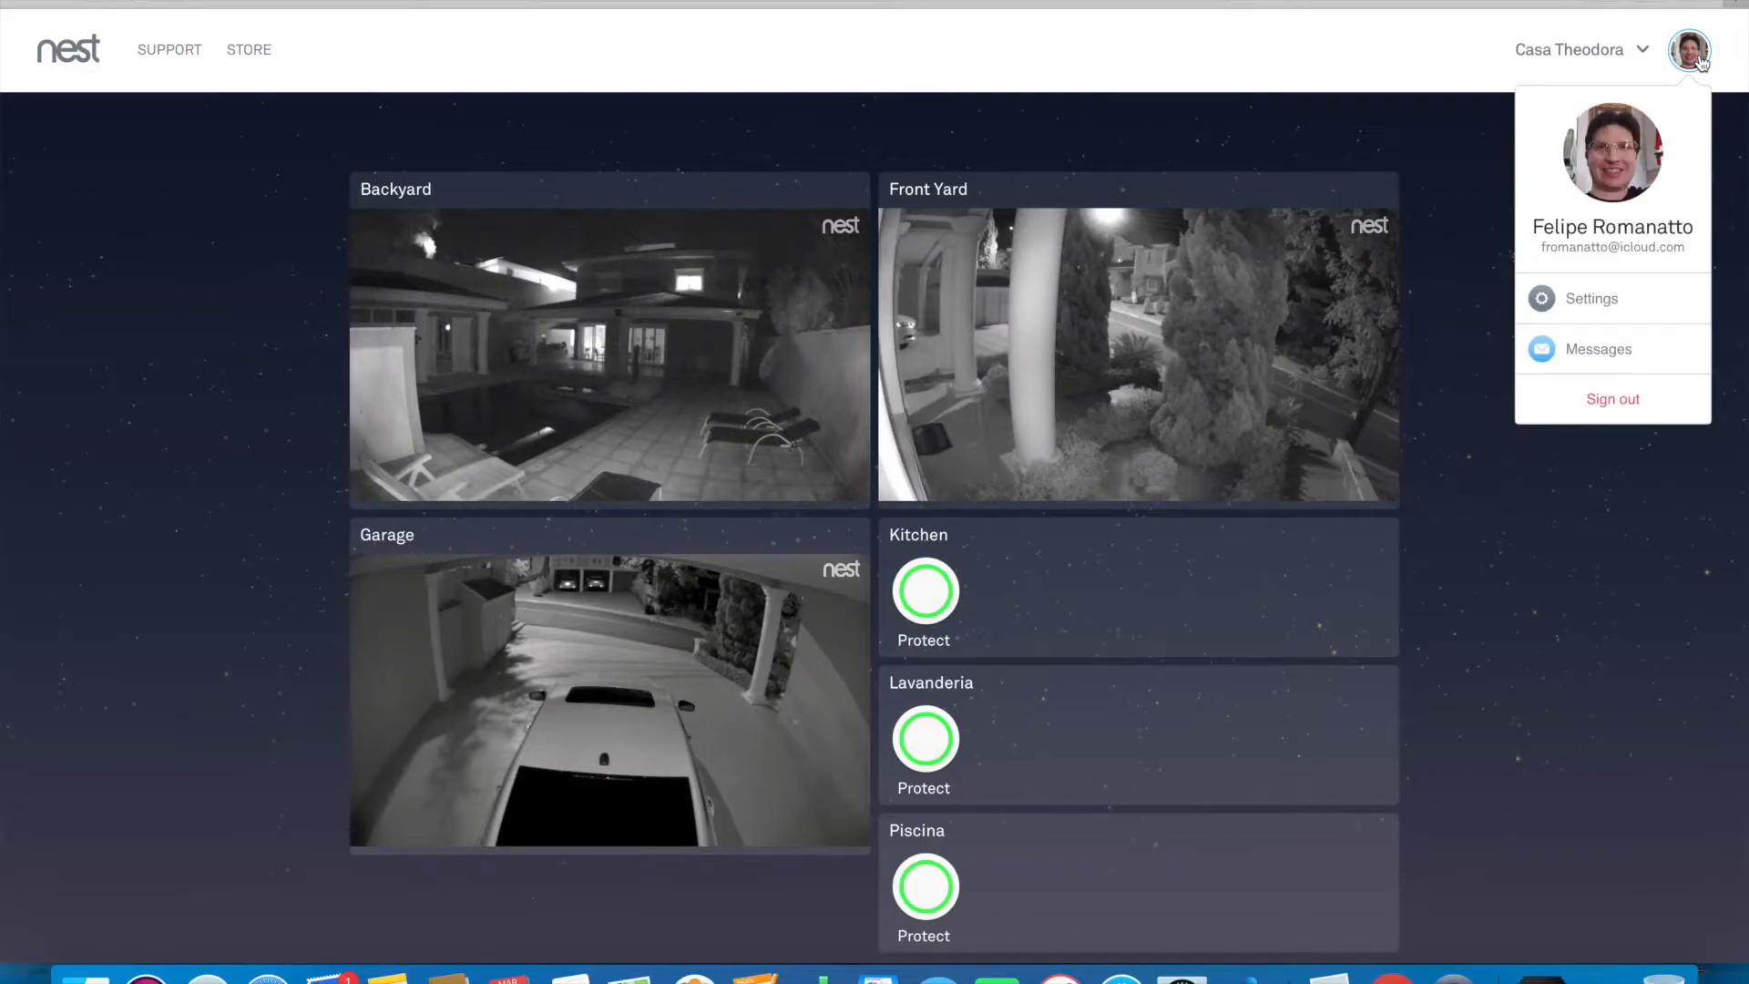
pyautogui.click(1593, 301)
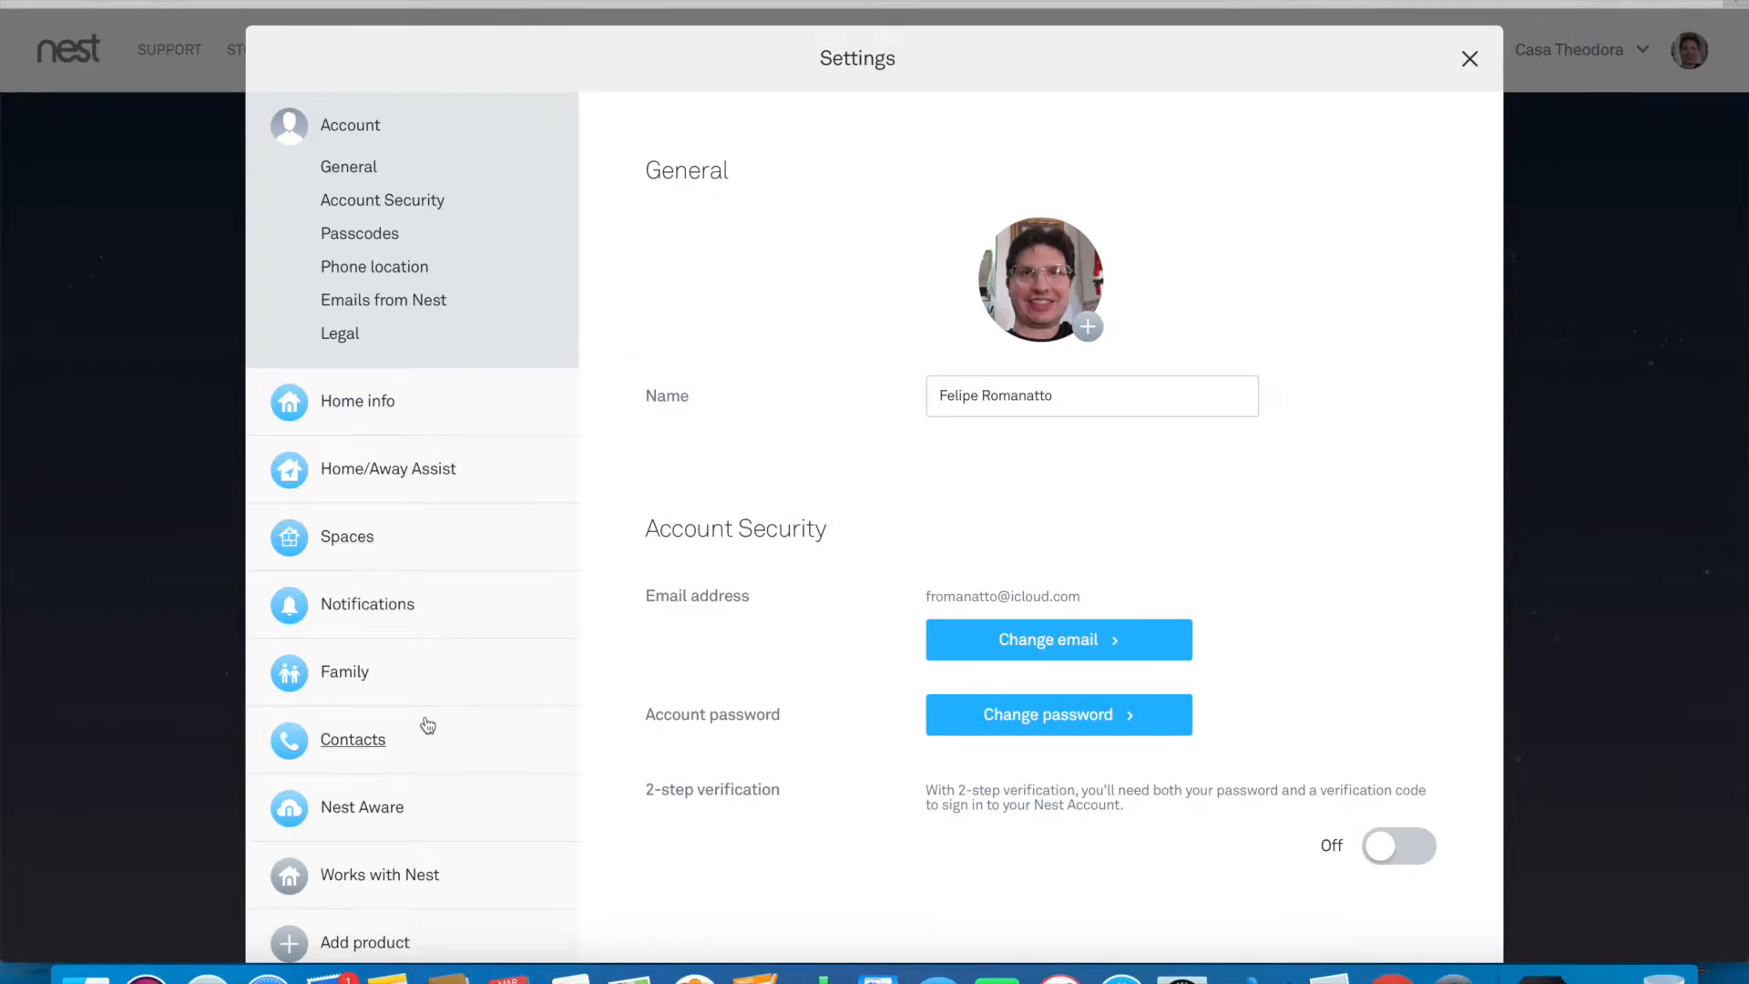
pyautogui.scroll(-3, 427, 725)
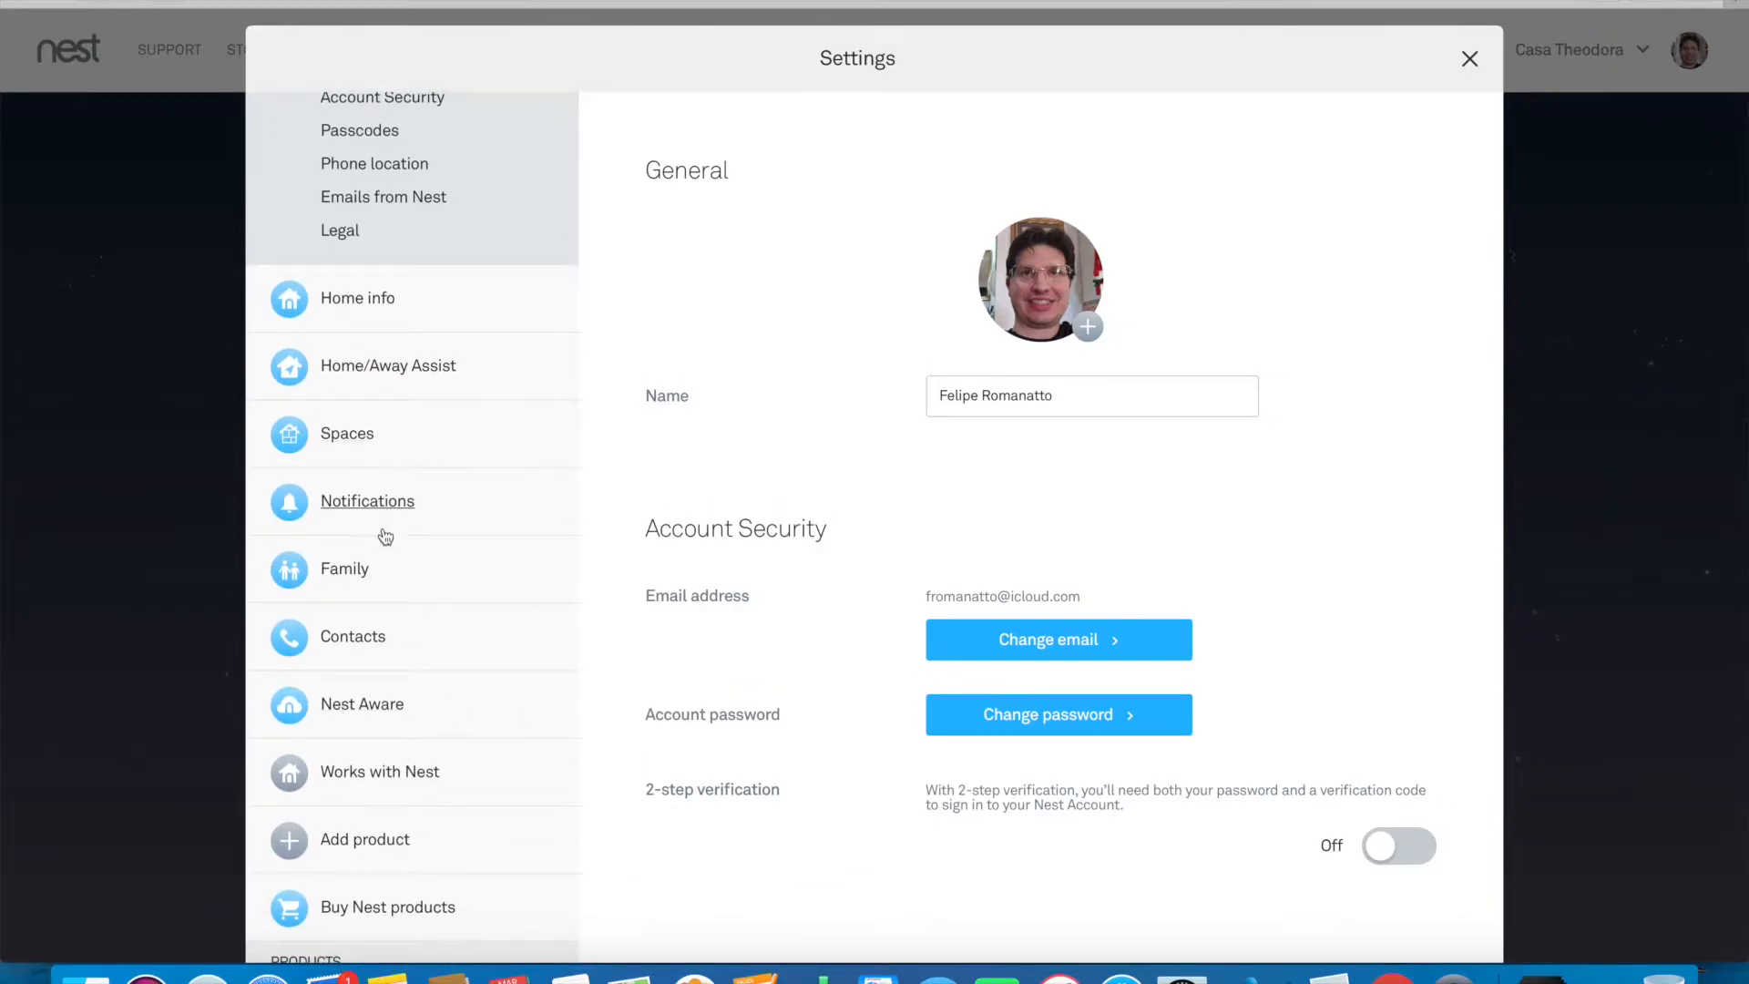
pyautogui.scroll(-1, 410, 715)
pyautogui.scroll(3, 410, 714)
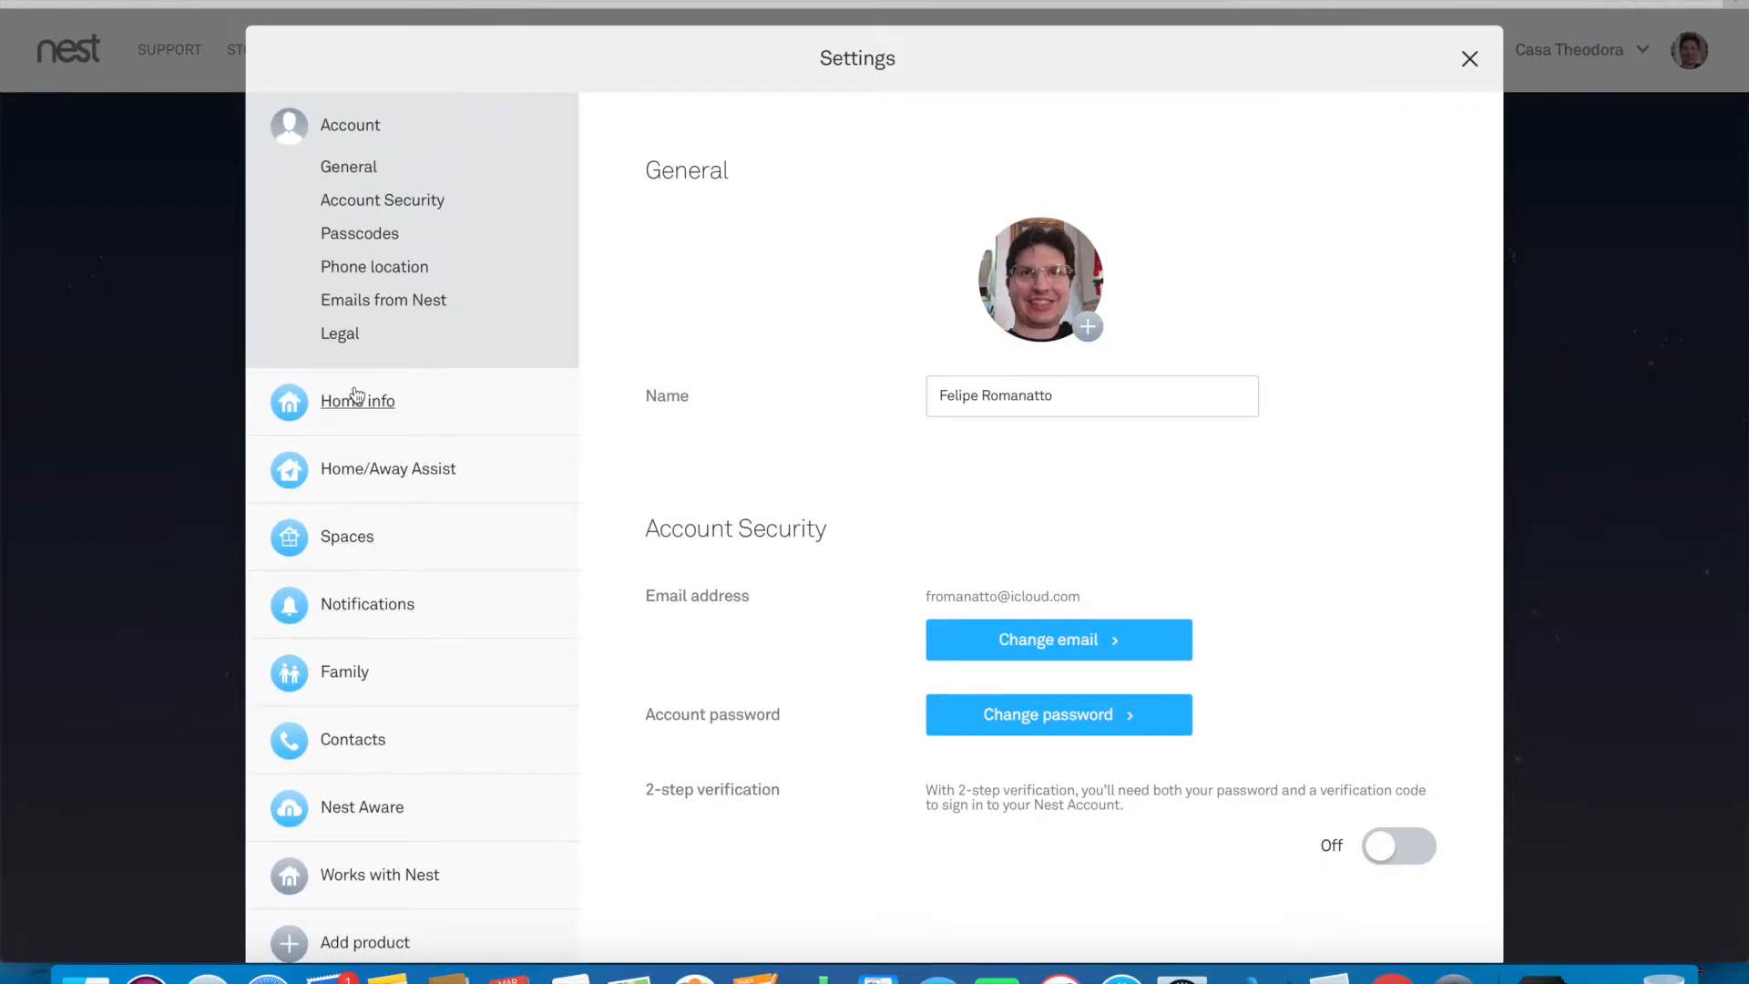
# Open the Nest Aware settings and review the list of cameras covered by the service
pyautogui.click(375, 823)
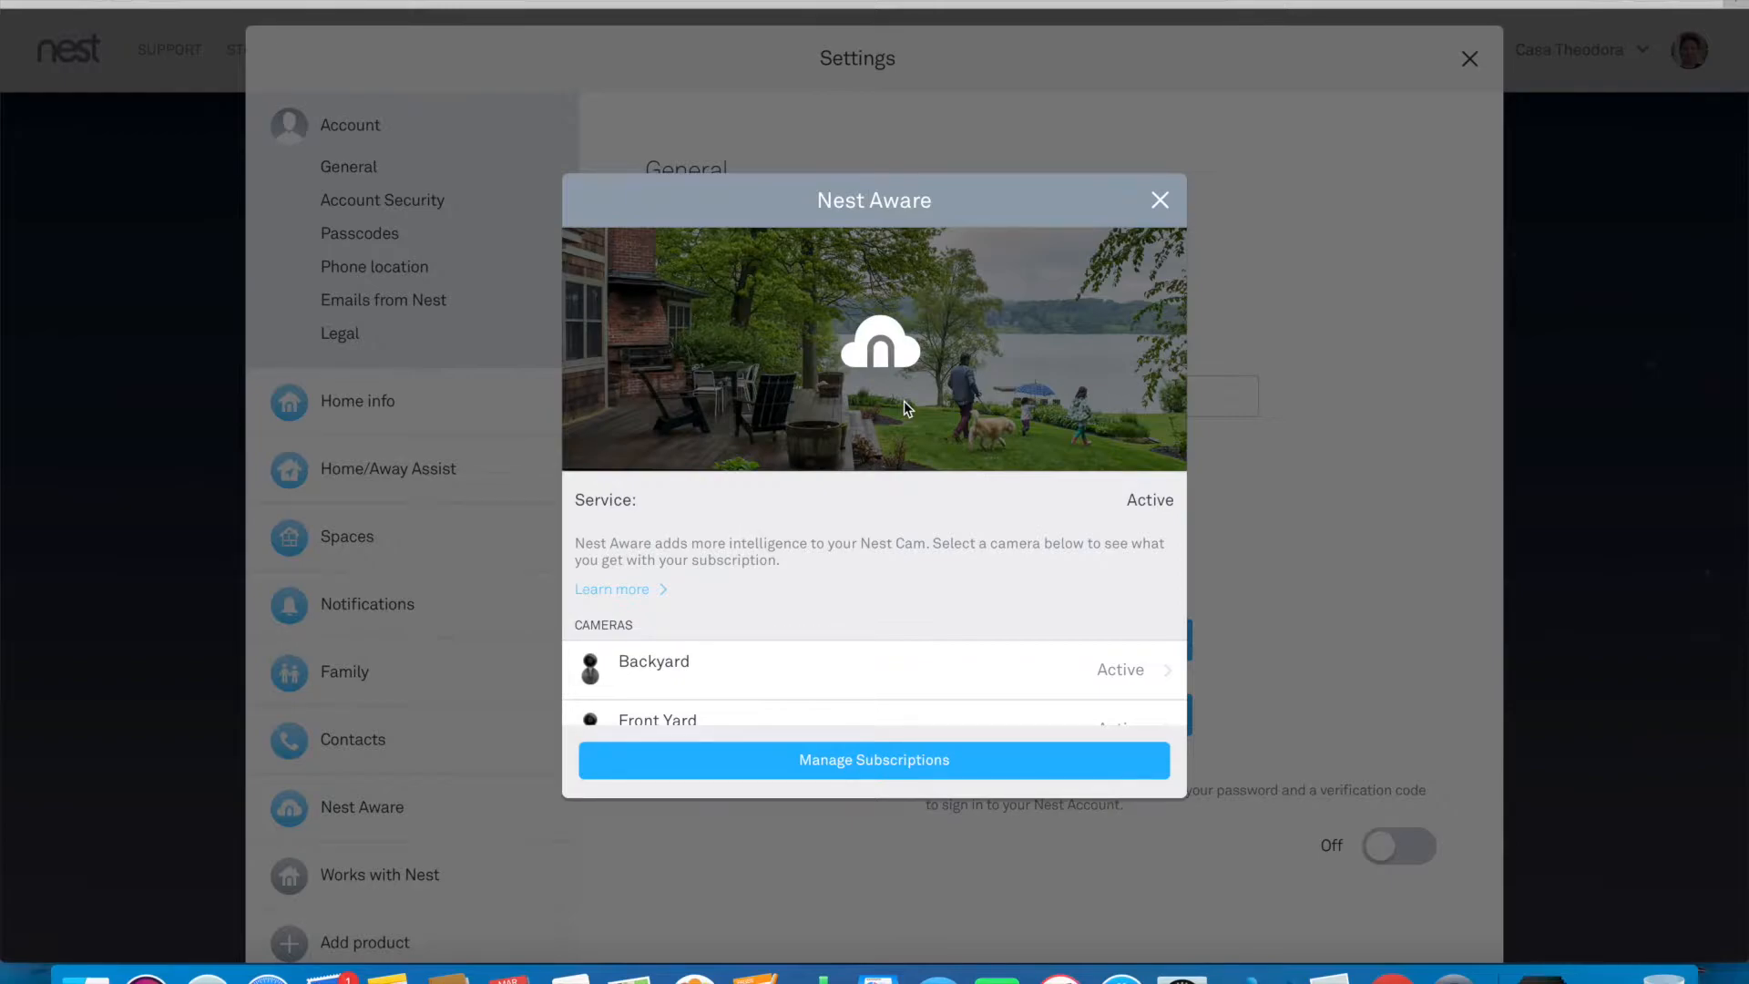
pyautogui.scroll(-3, 904, 401)
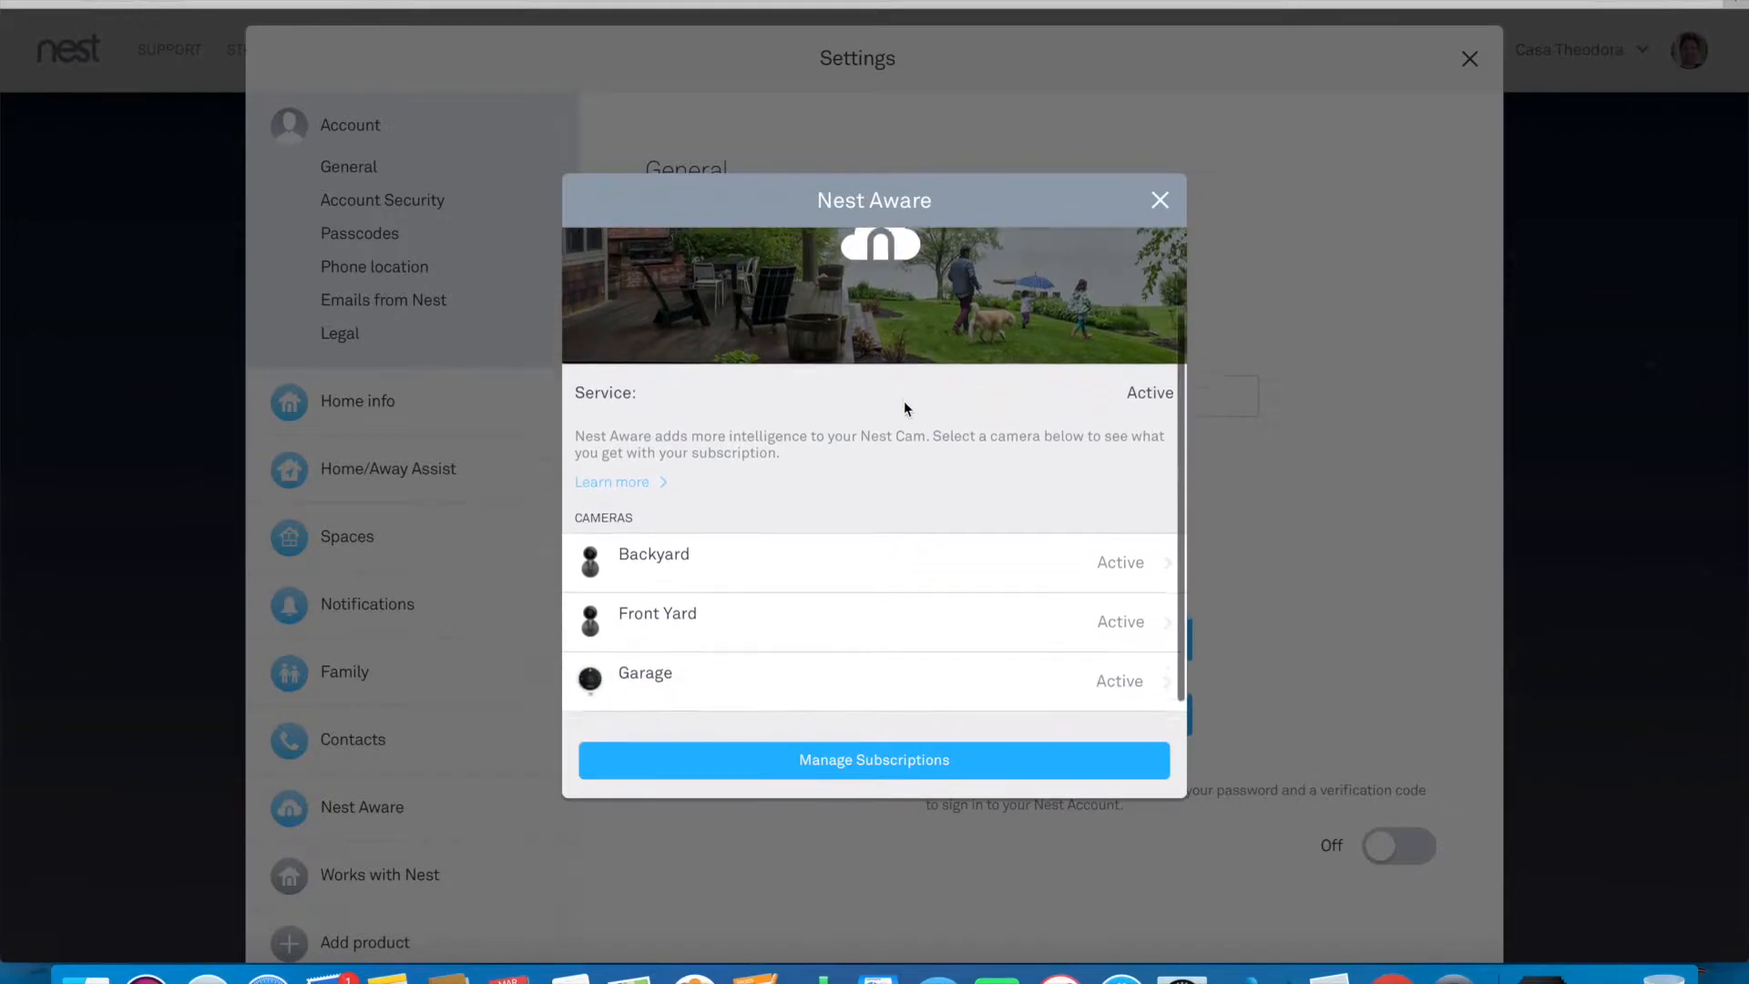
pyautogui.scroll(-1, 904, 407)
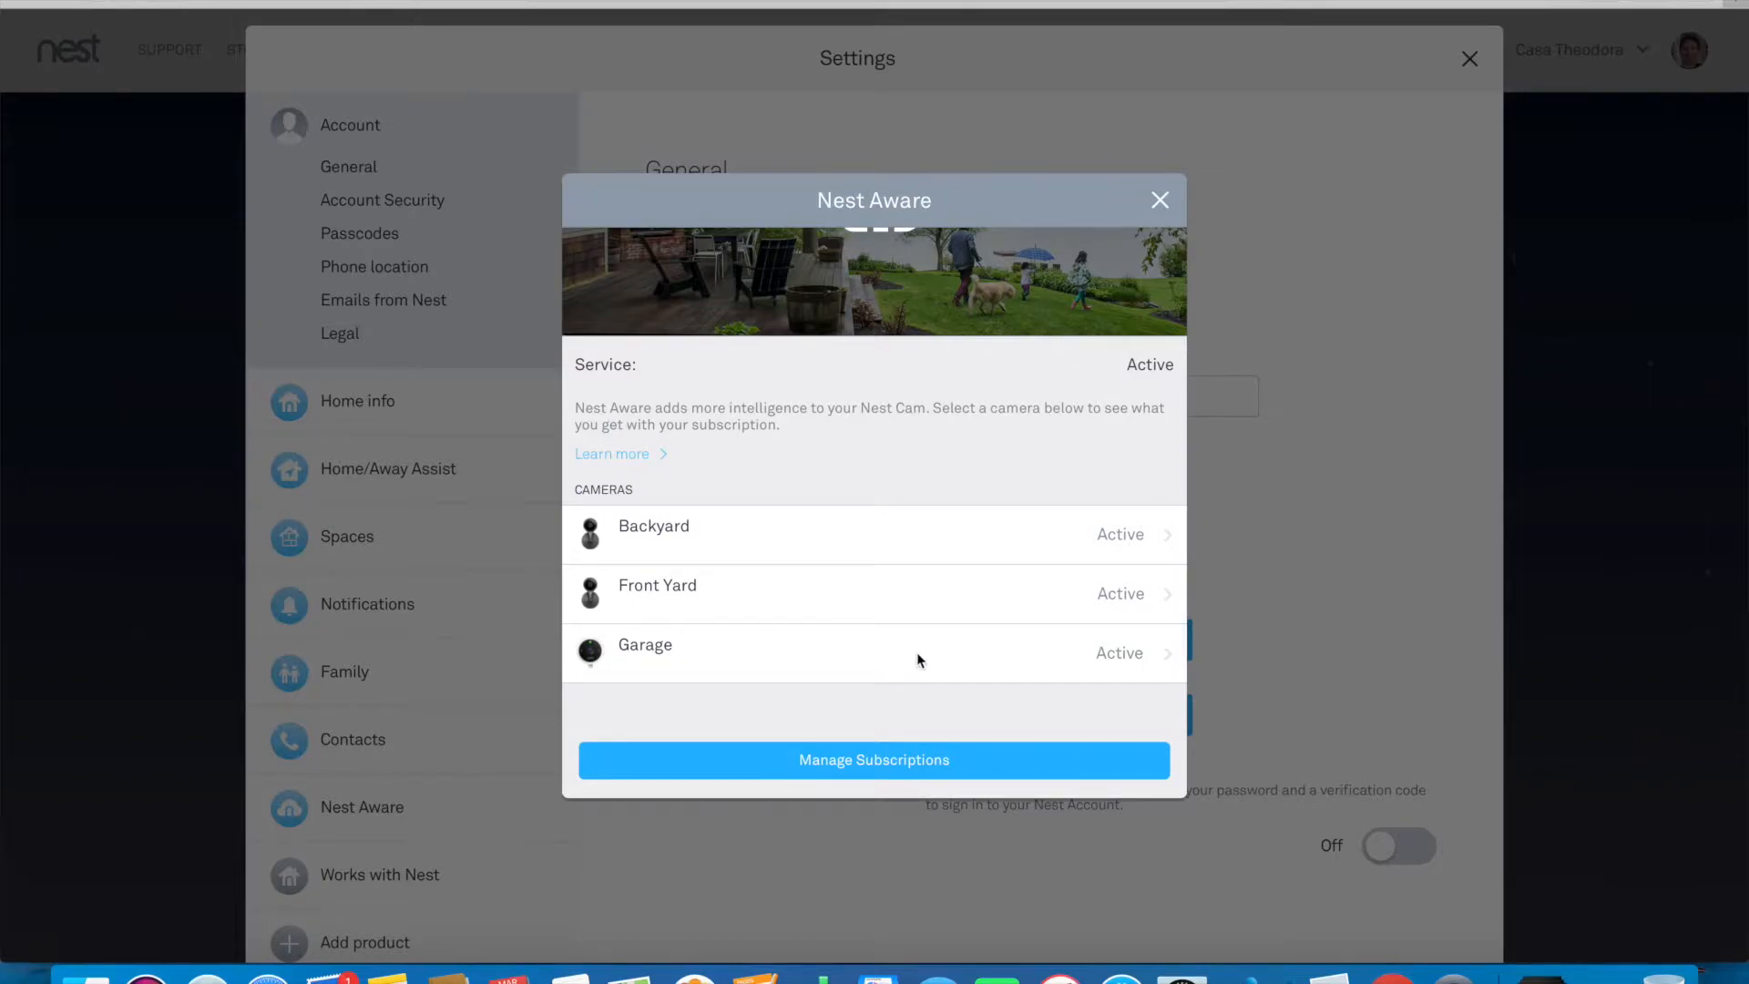
# Open the Garage camera's Nest Aware details and expand the Familiar face alerts description
pyautogui.click(1053, 663)
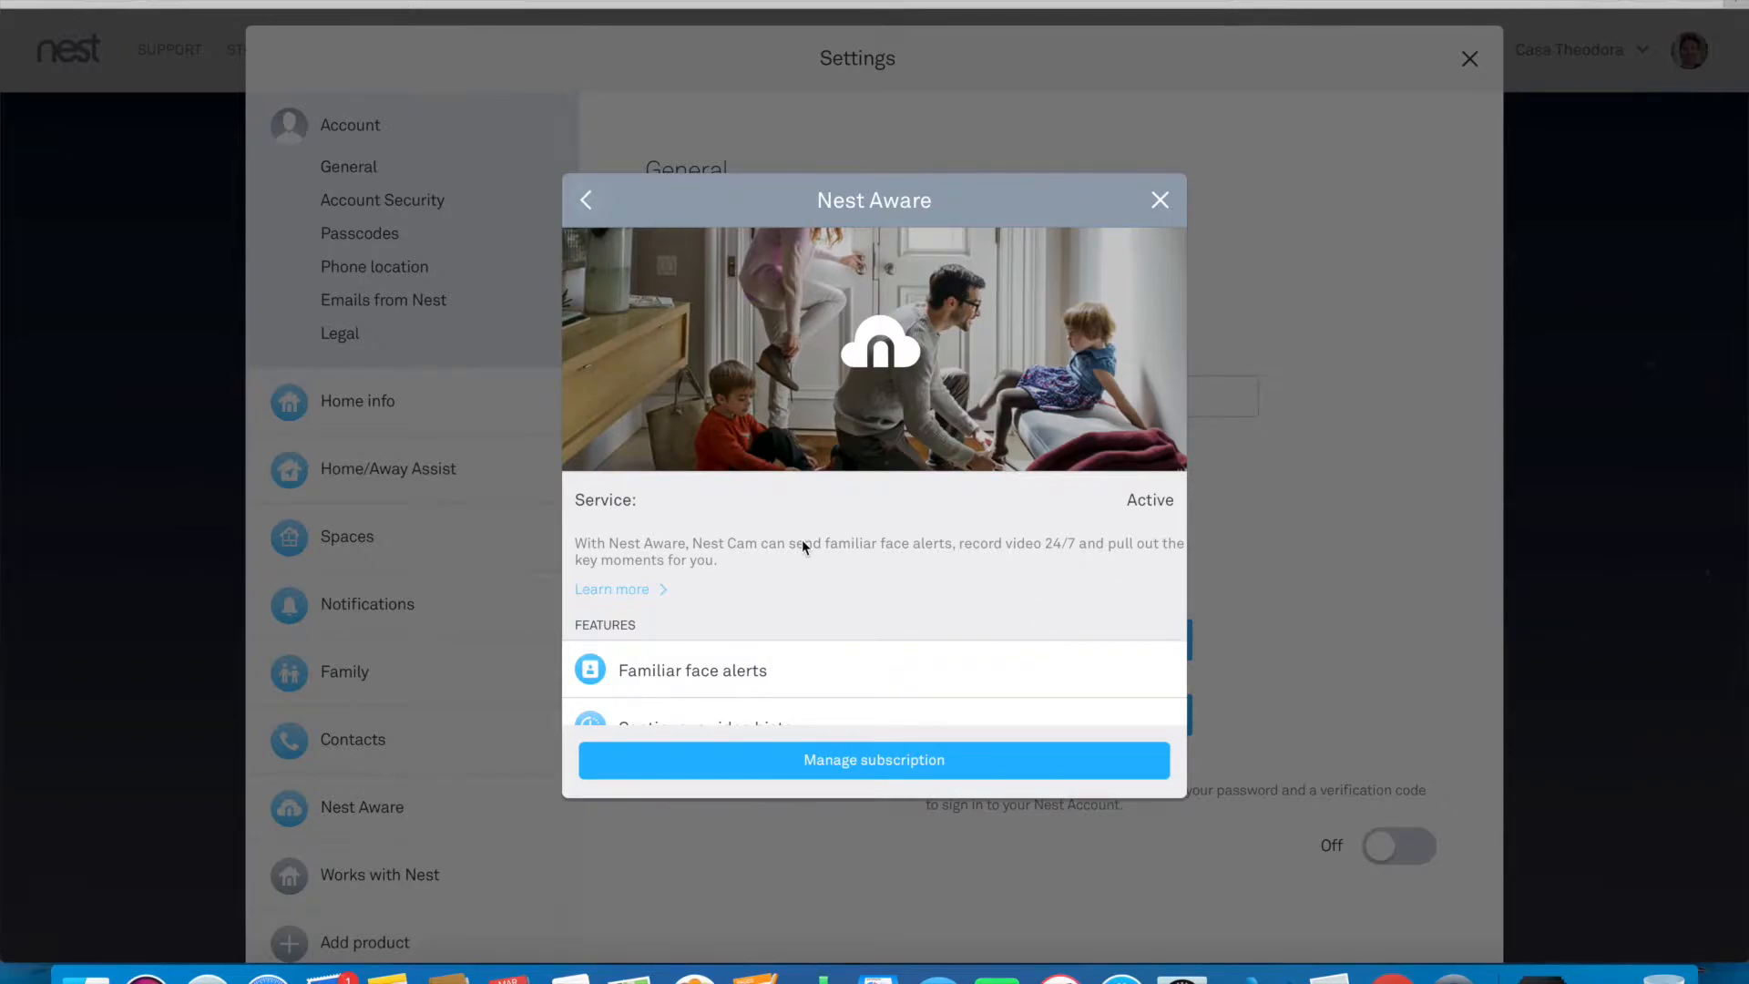
pyautogui.scroll(-2, 882, 618)
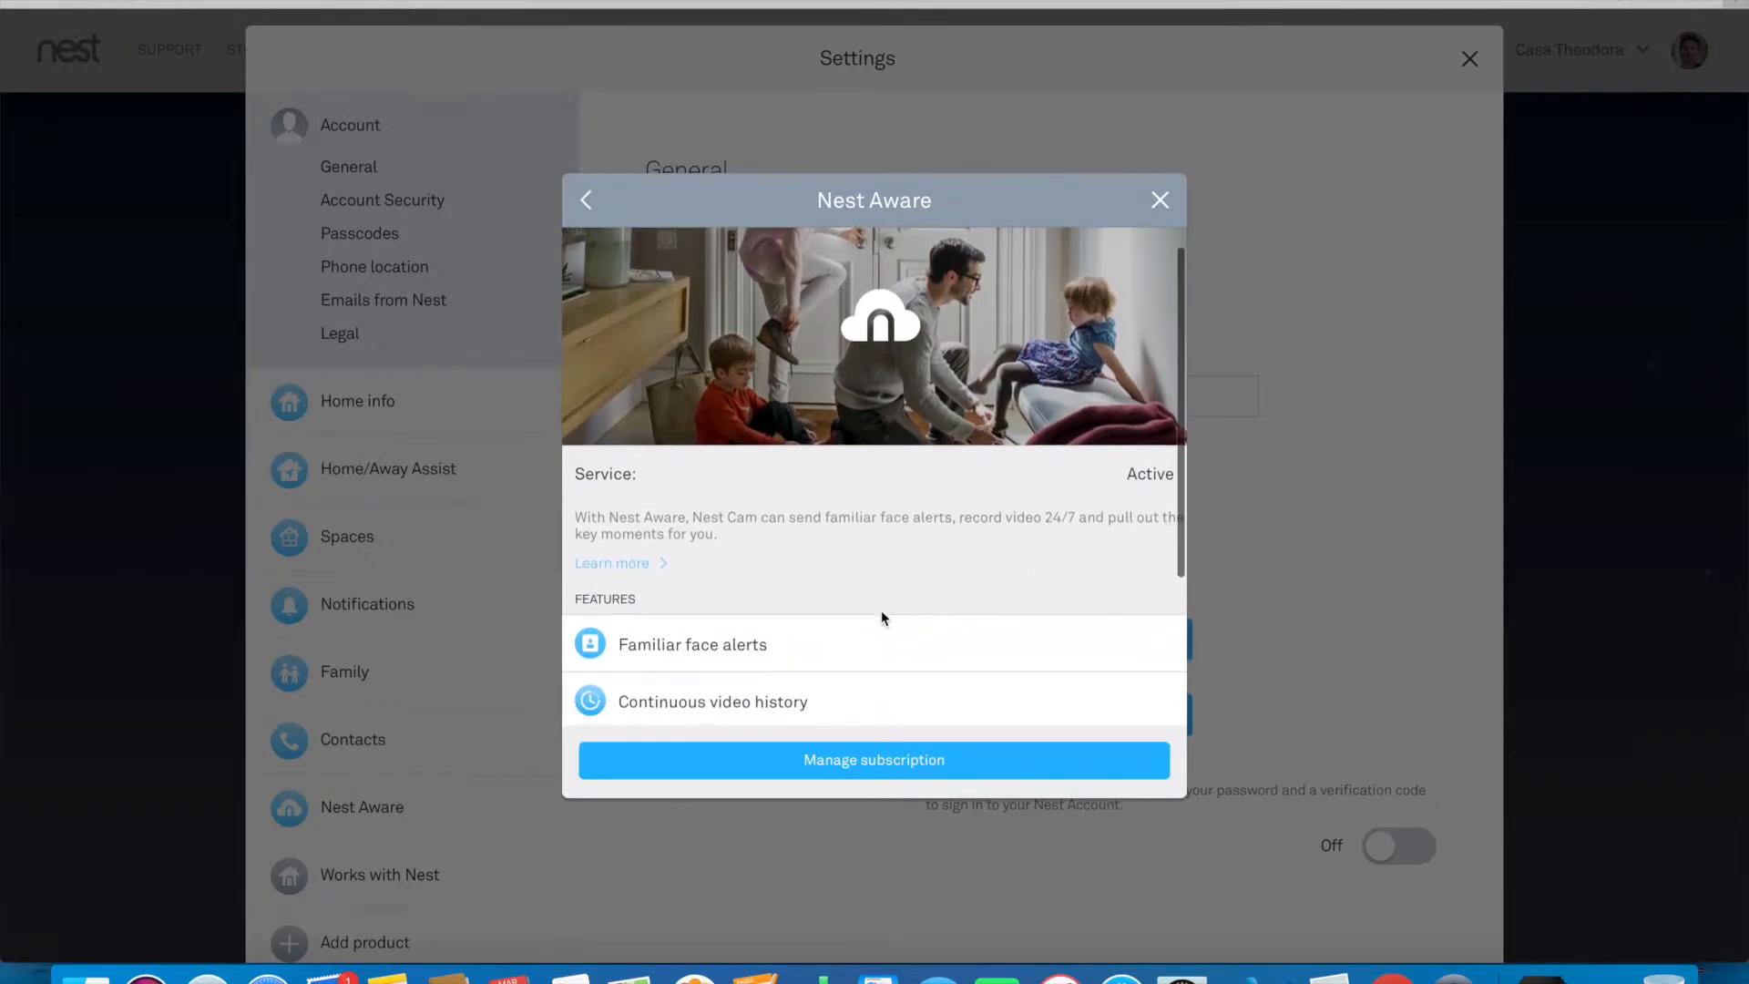
pyautogui.click(882, 619)
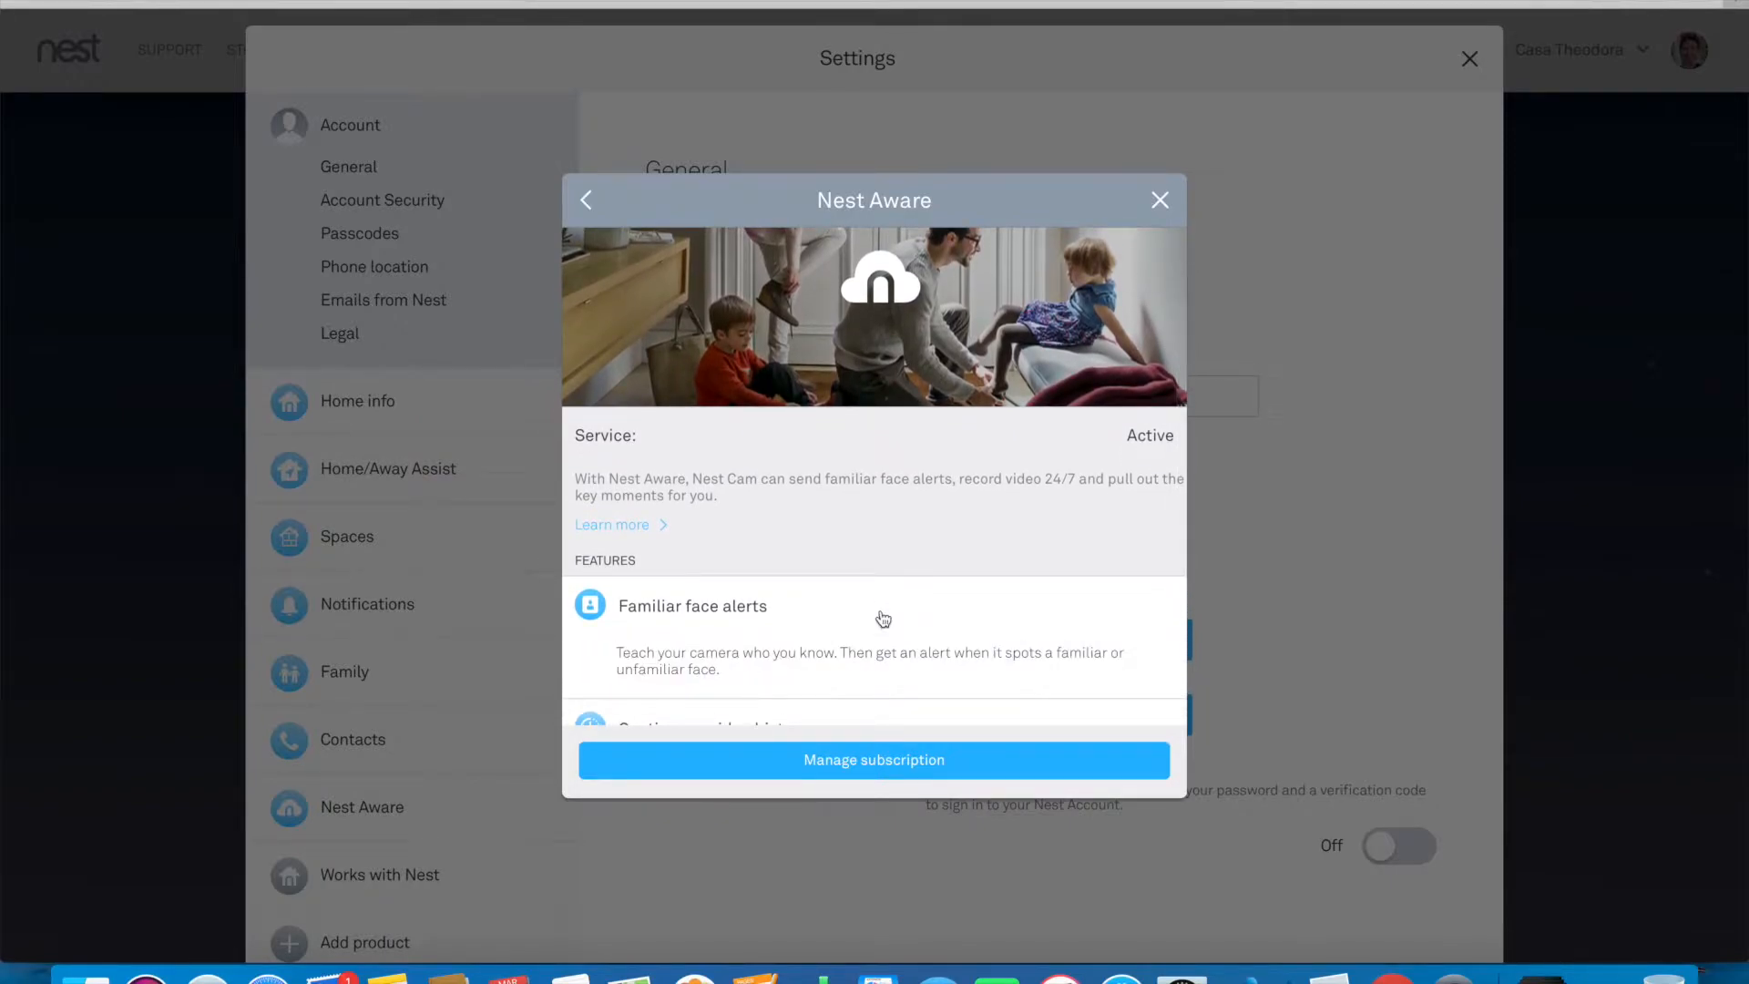
pyautogui.scroll(-4, 882, 618)
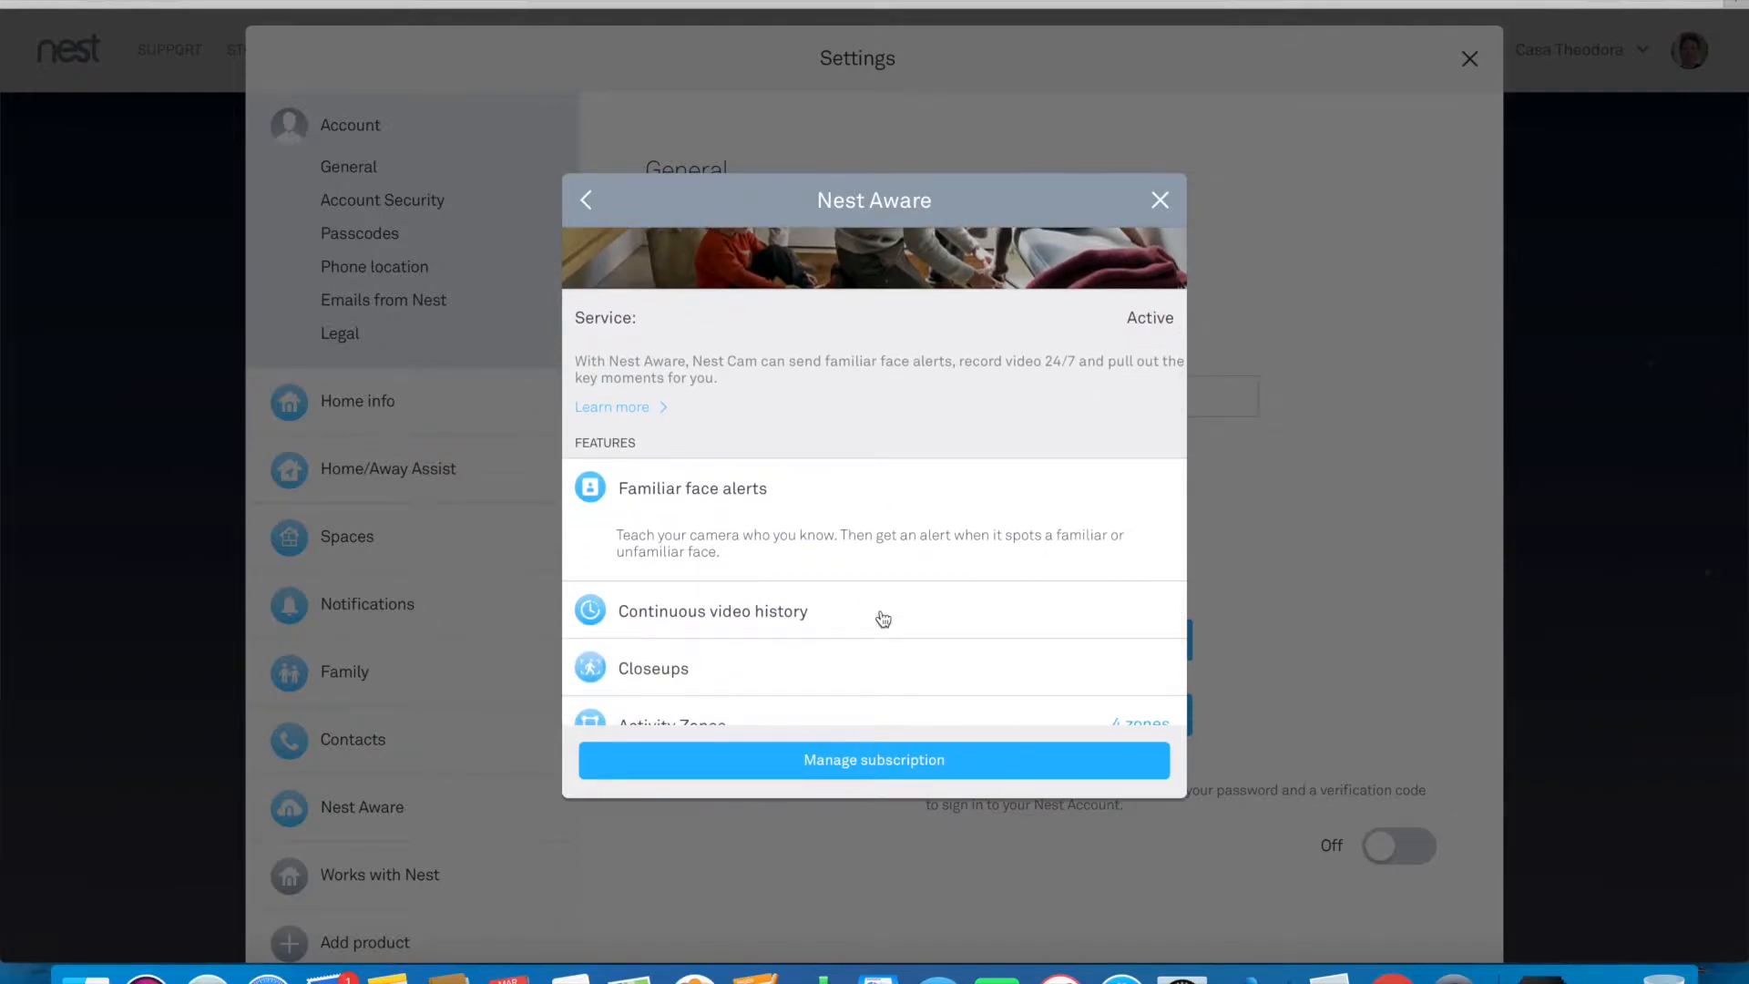
# Review the remaining Nest Aware features of the Garage camera and expand the Closeups description
pyautogui.scroll(-2, 883, 618)
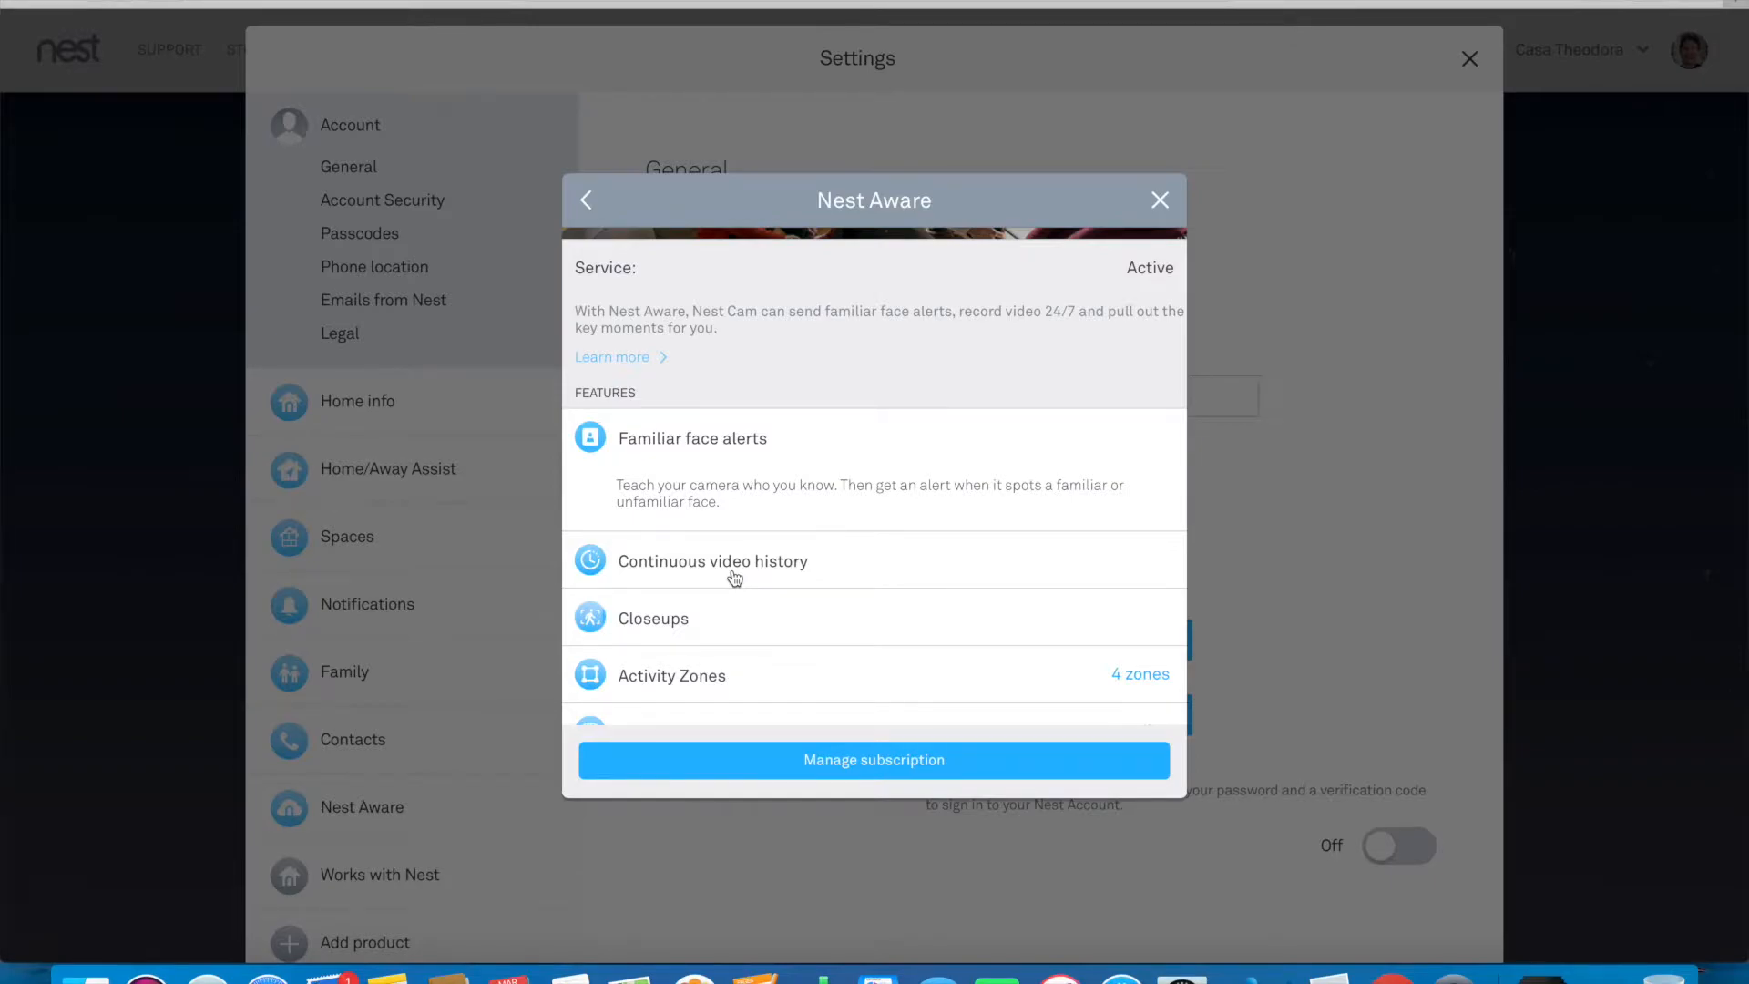
pyautogui.scroll(-2, 735, 578)
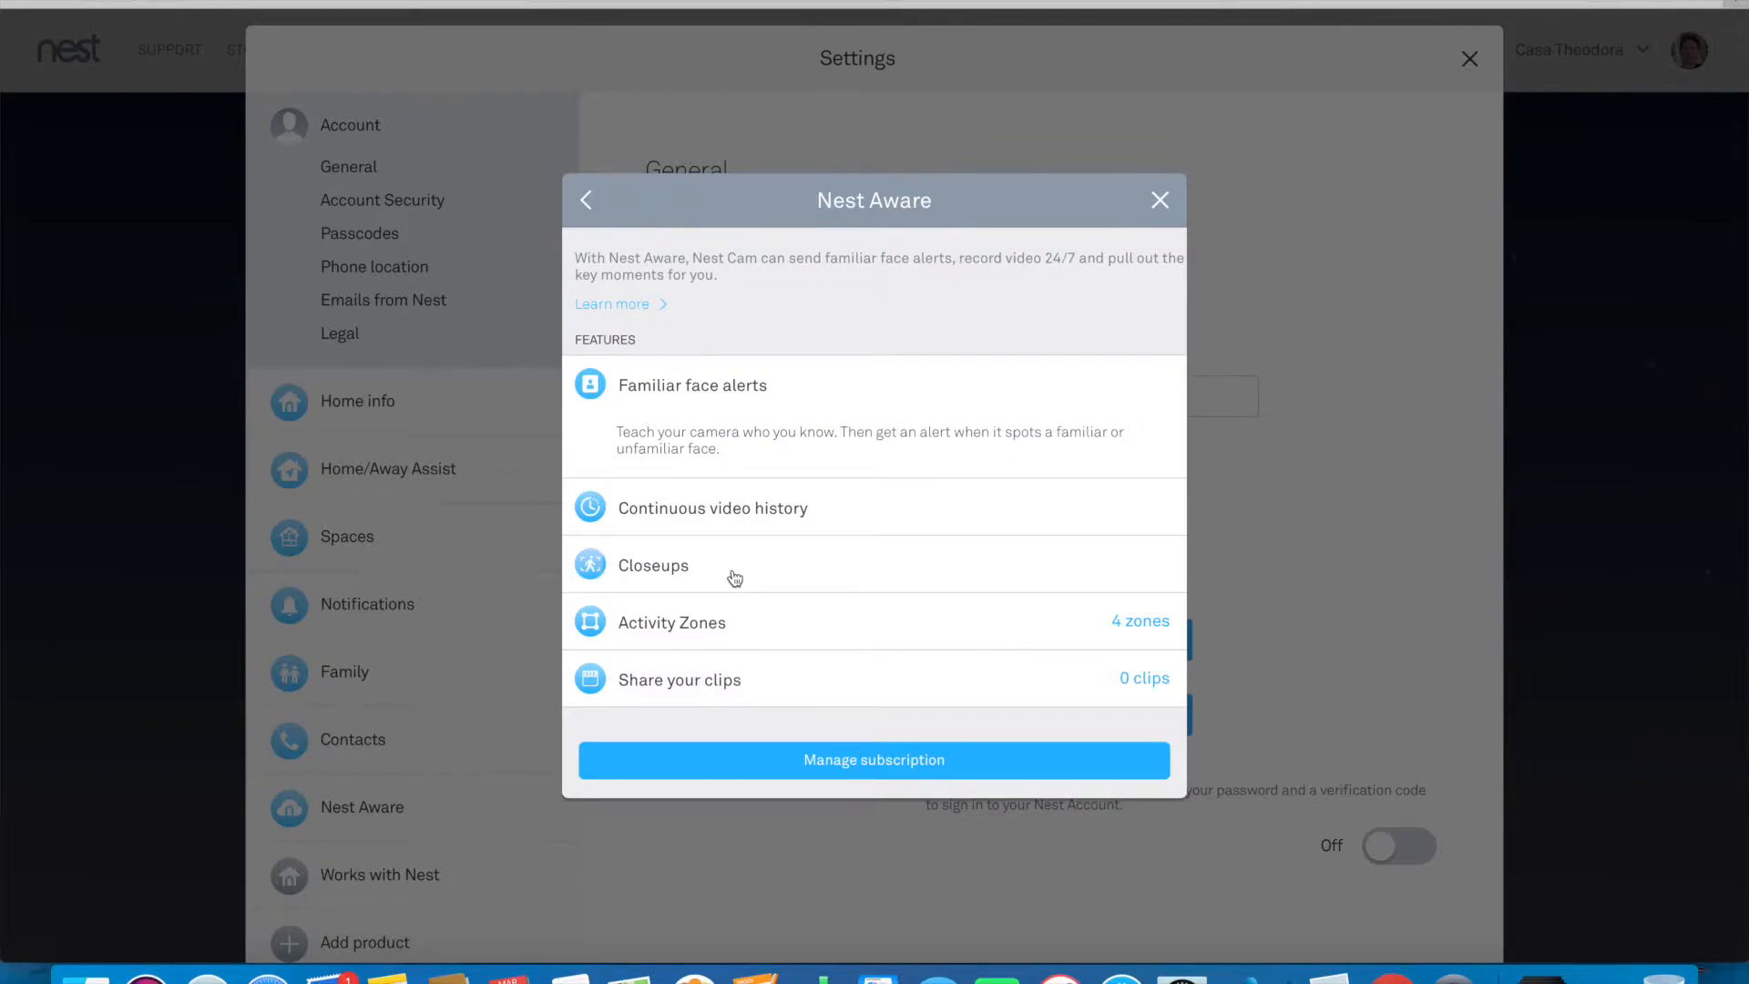
pyautogui.scroll(-1, 734, 579)
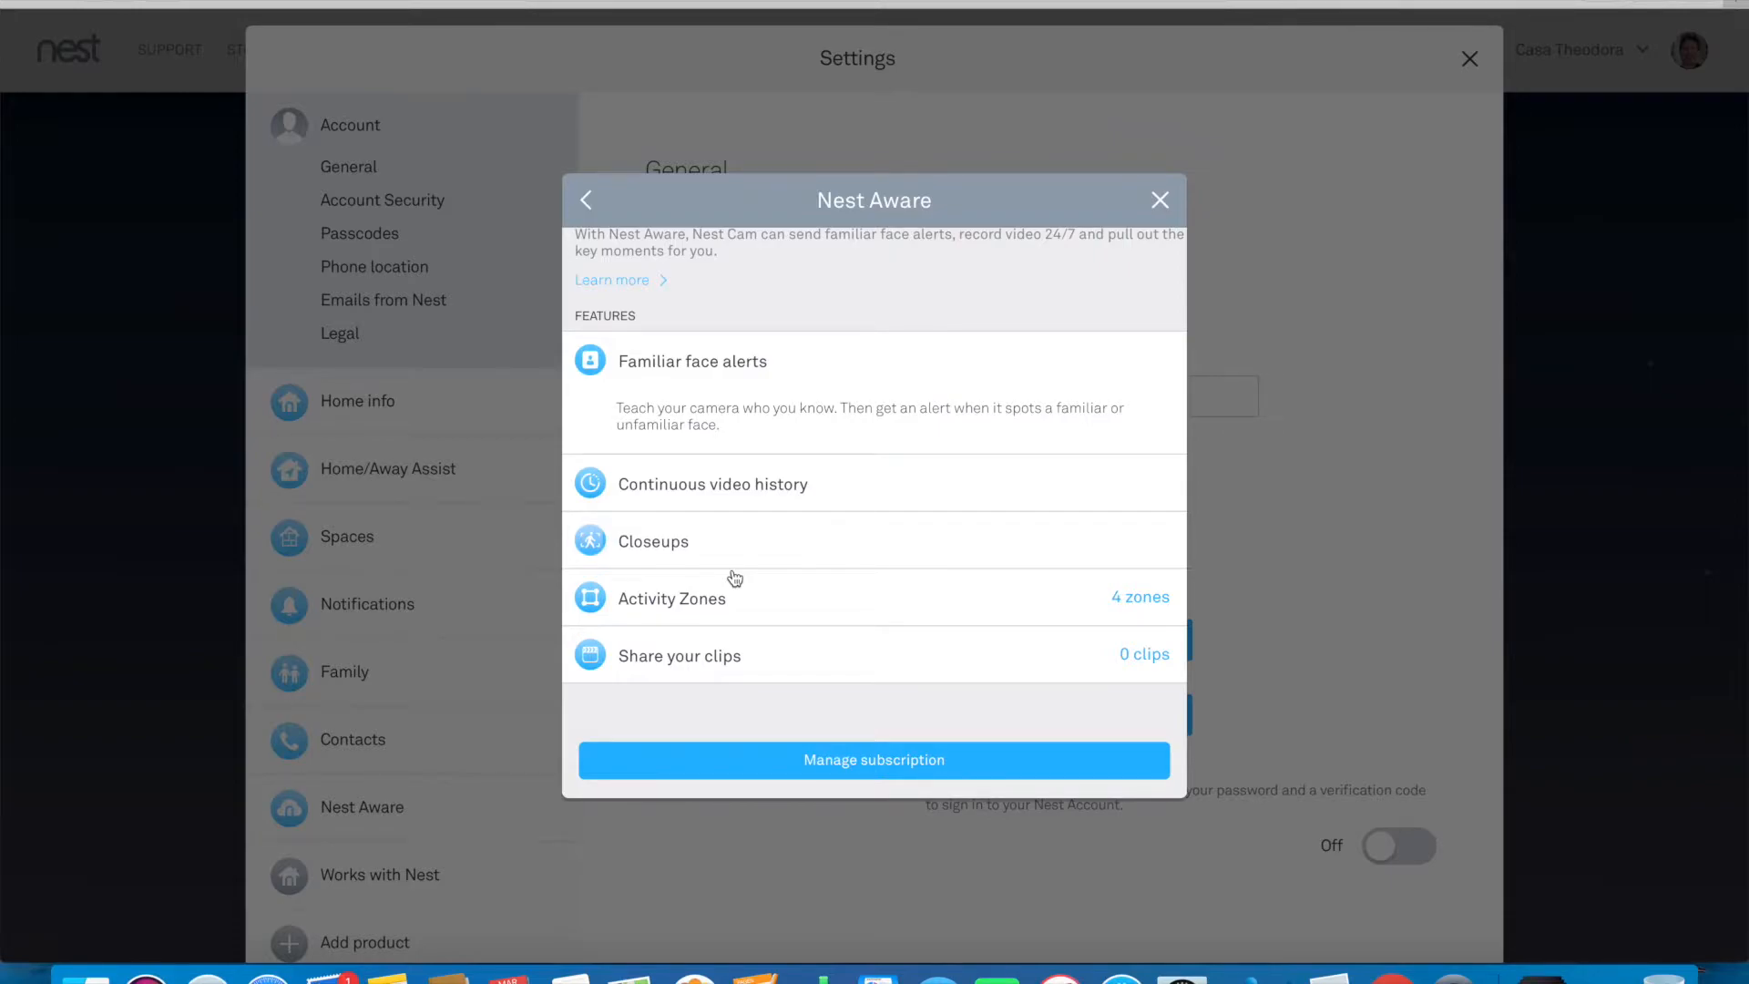
pyautogui.scroll(2, 735, 578)
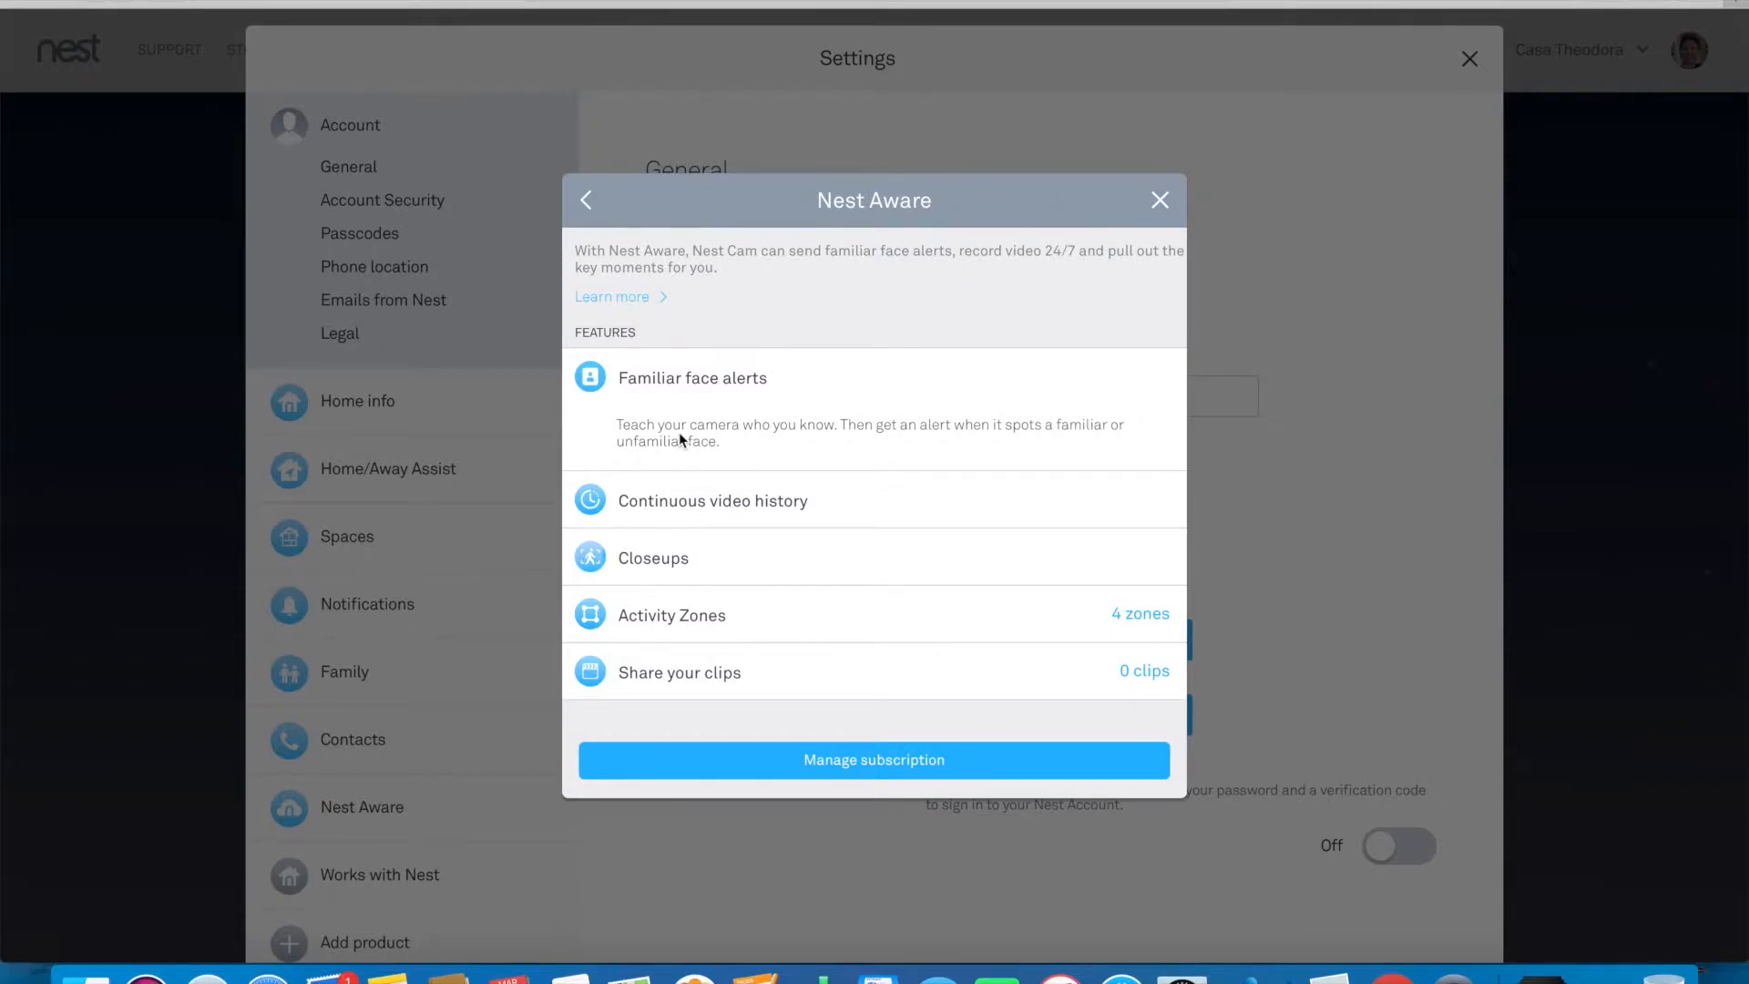
pyautogui.click(691, 565)
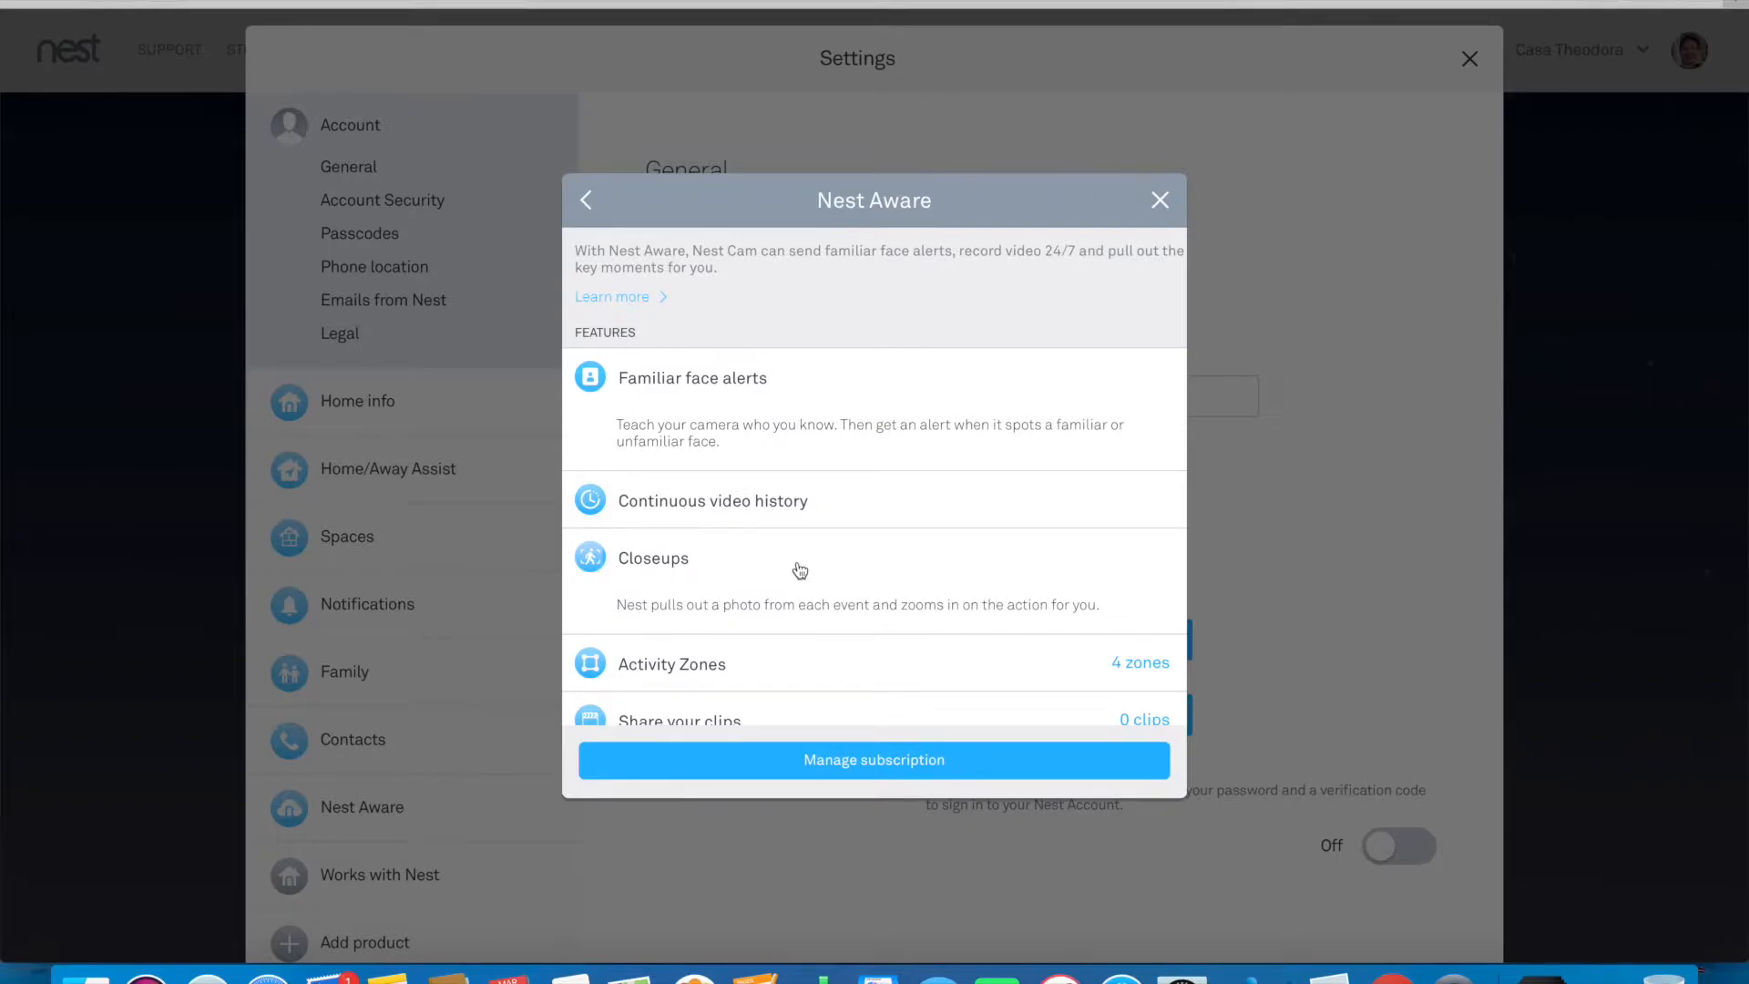
pyautogui.scroll(-2, 800, 571)
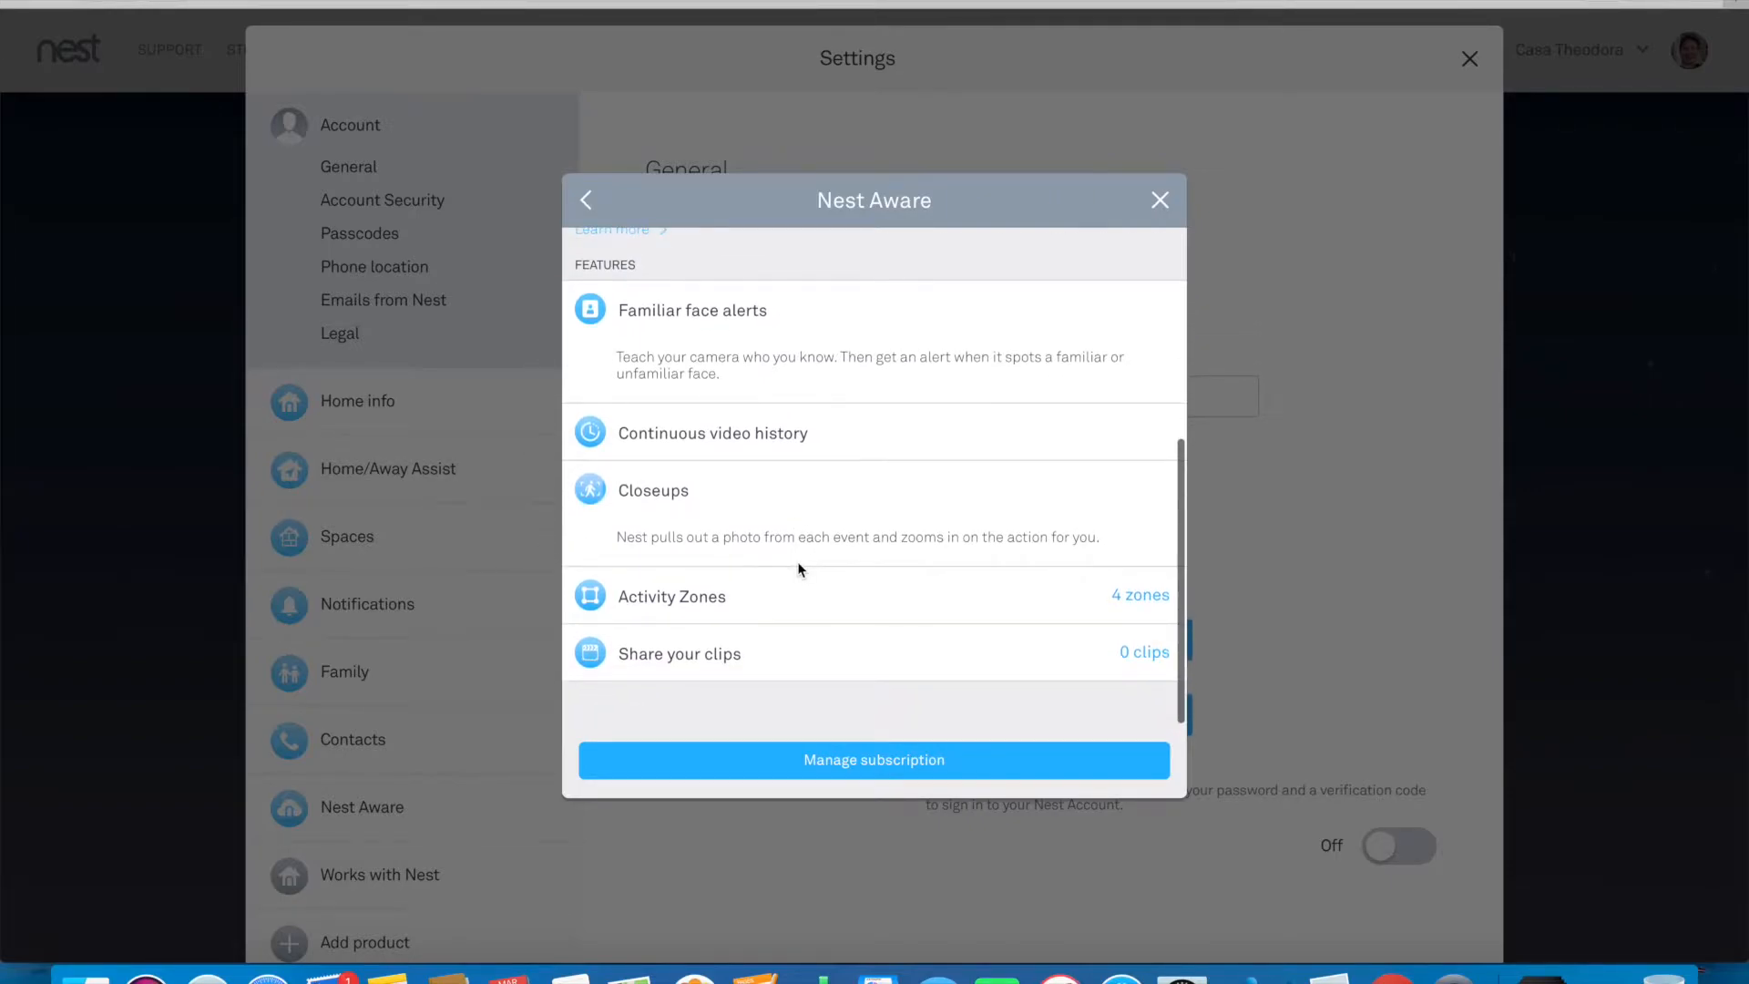
# Expand the Activity Zones and Share your clips descriptions for the Garage camera, and close the Nest Aware details
pyautogui.click(725, 601)
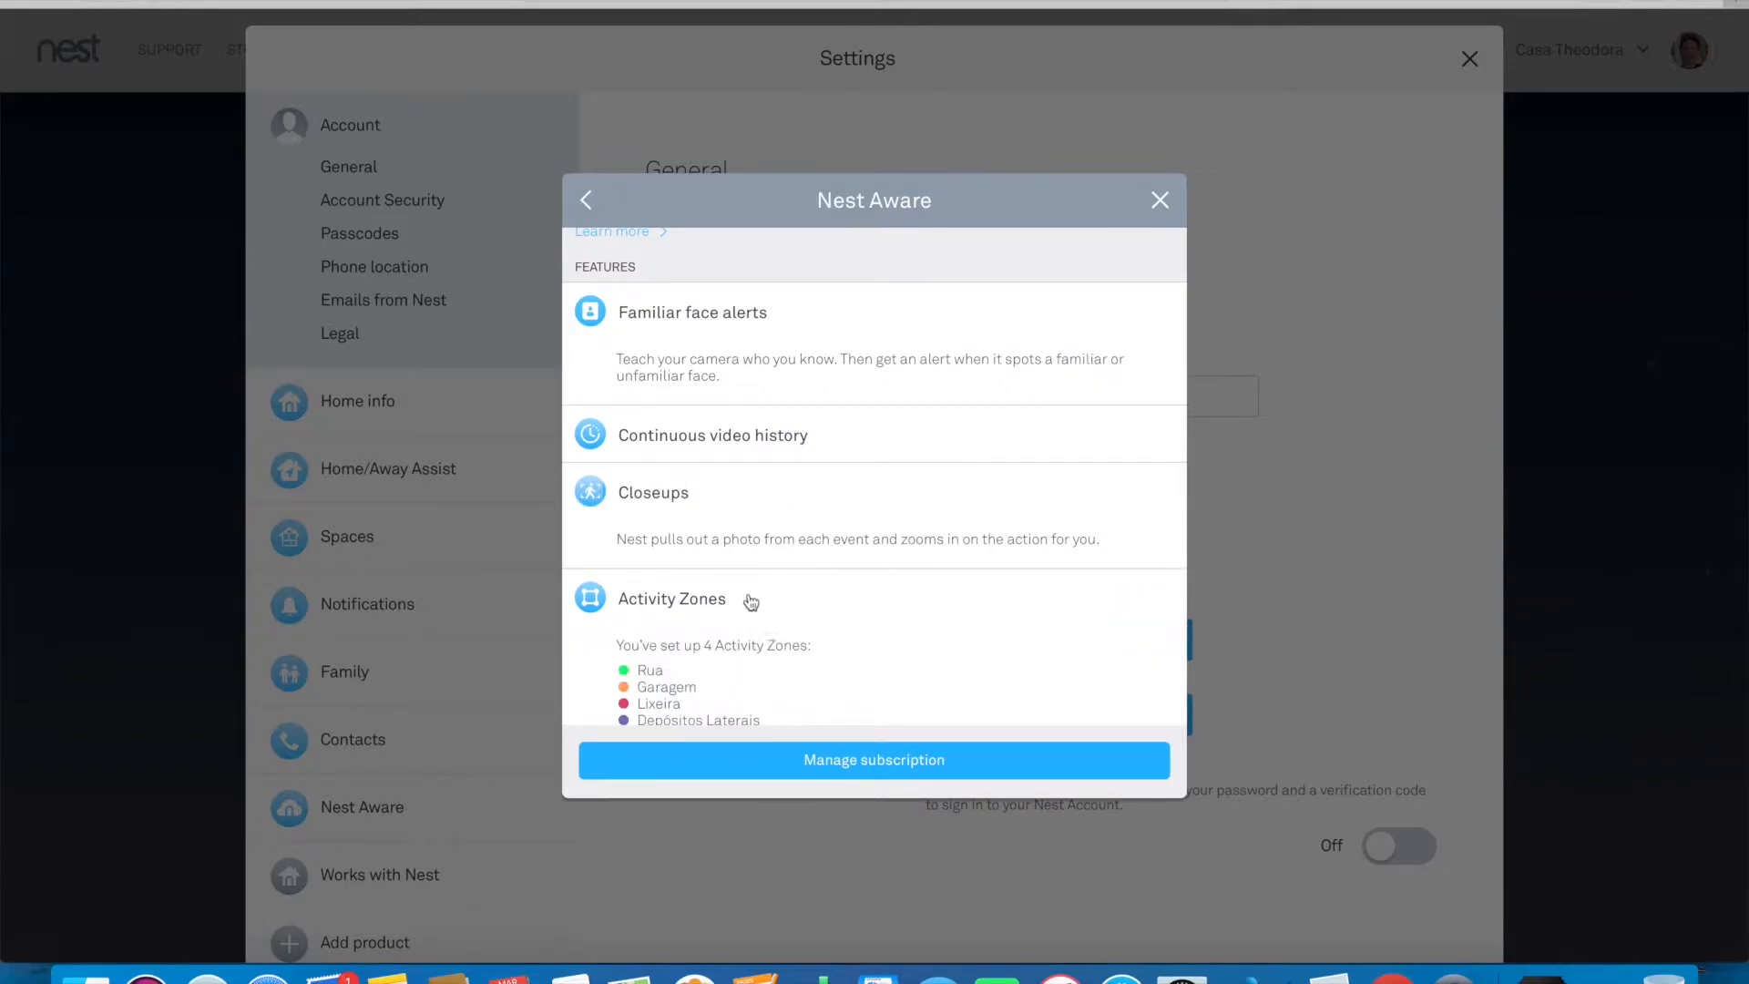
pyautogui.scroll(-3, 773, 597)
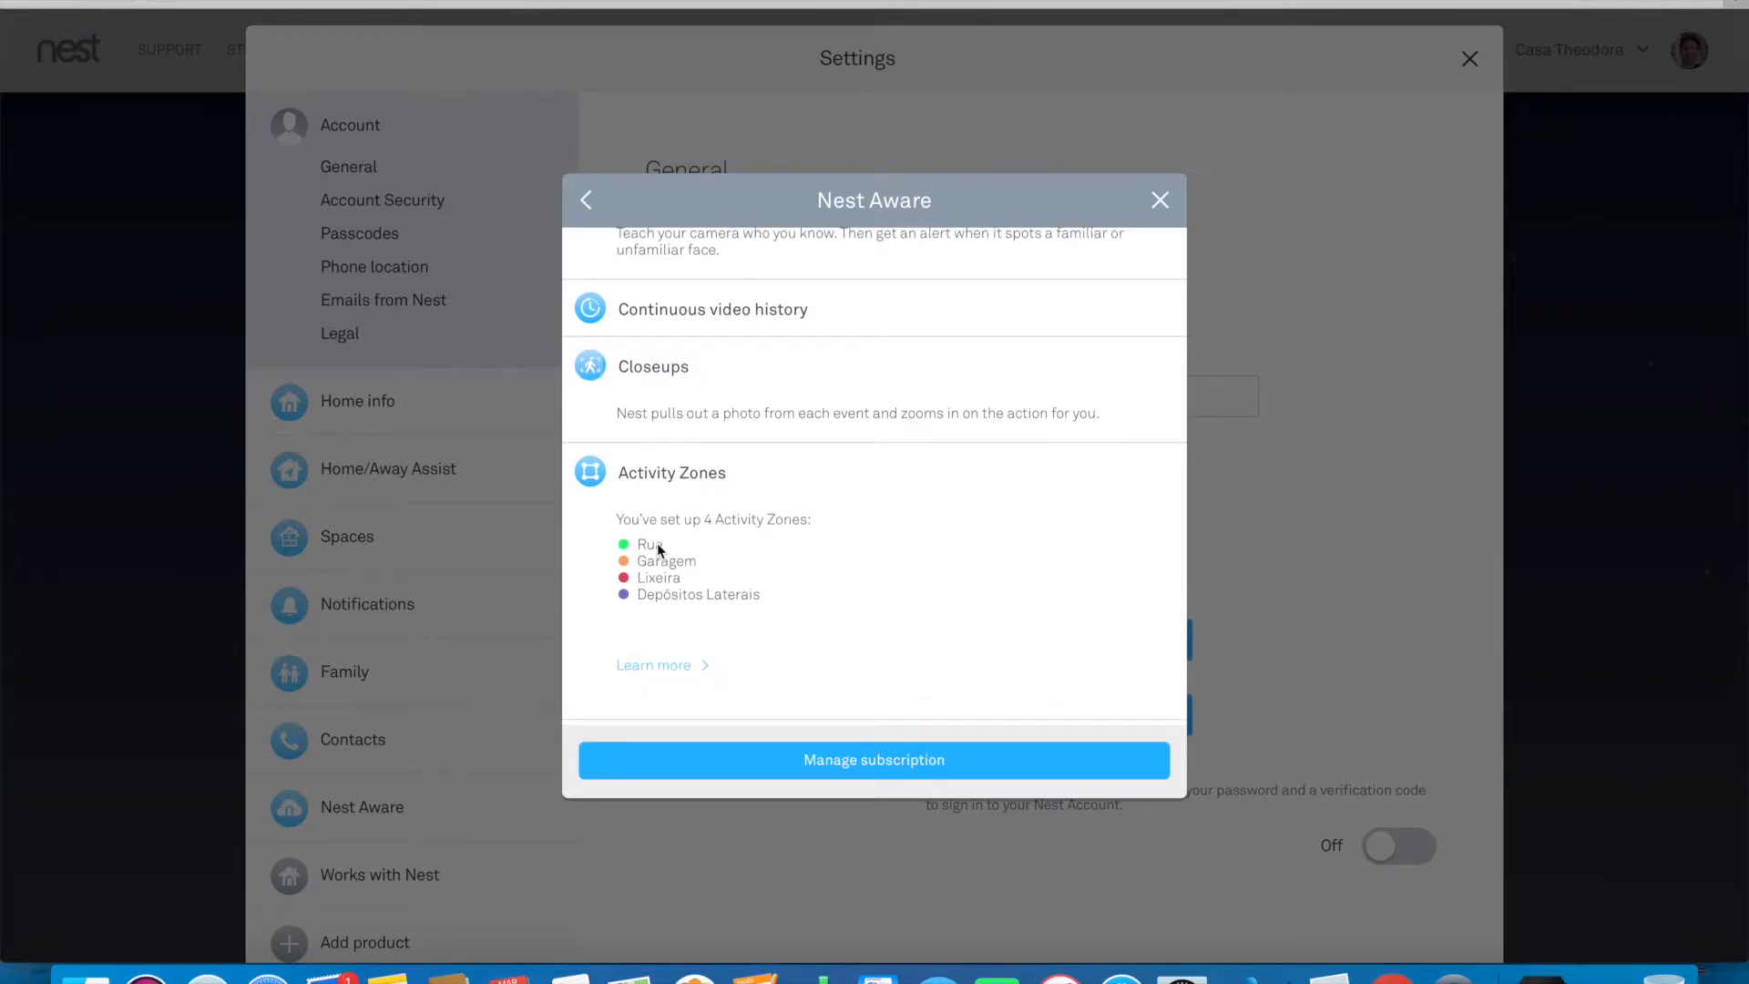
pyautogui.scroll(-2, 658, 543)
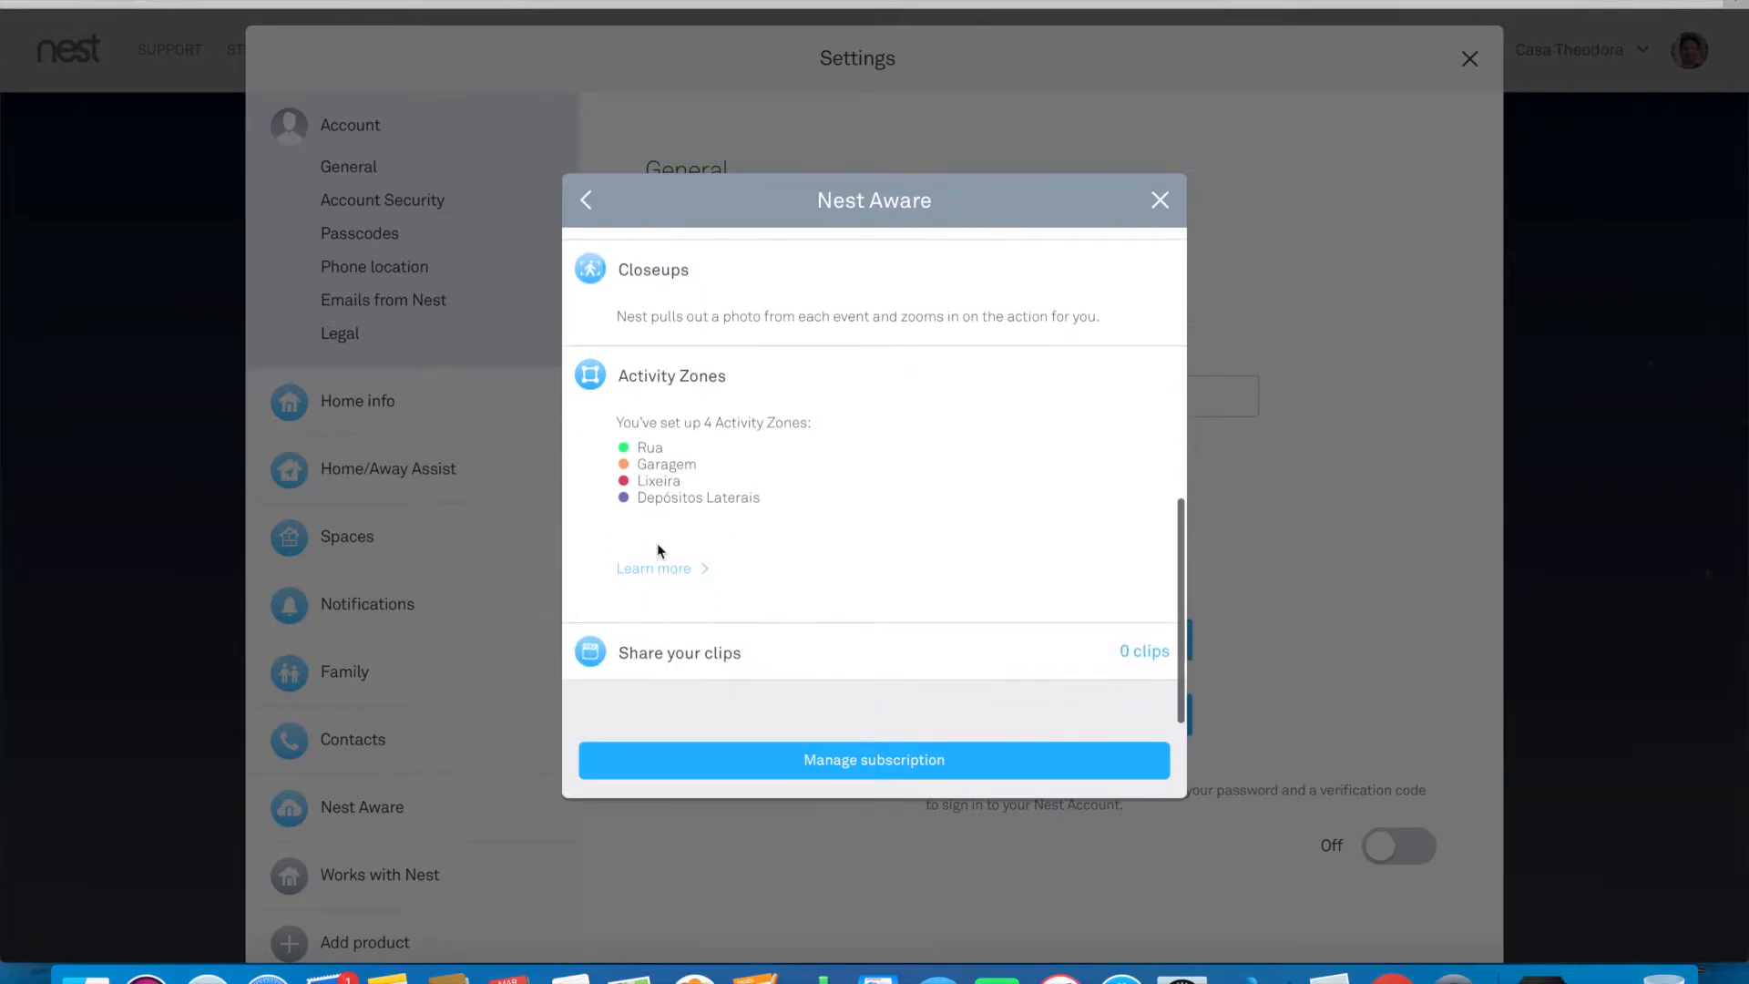
pyautogui.click(720, 667)
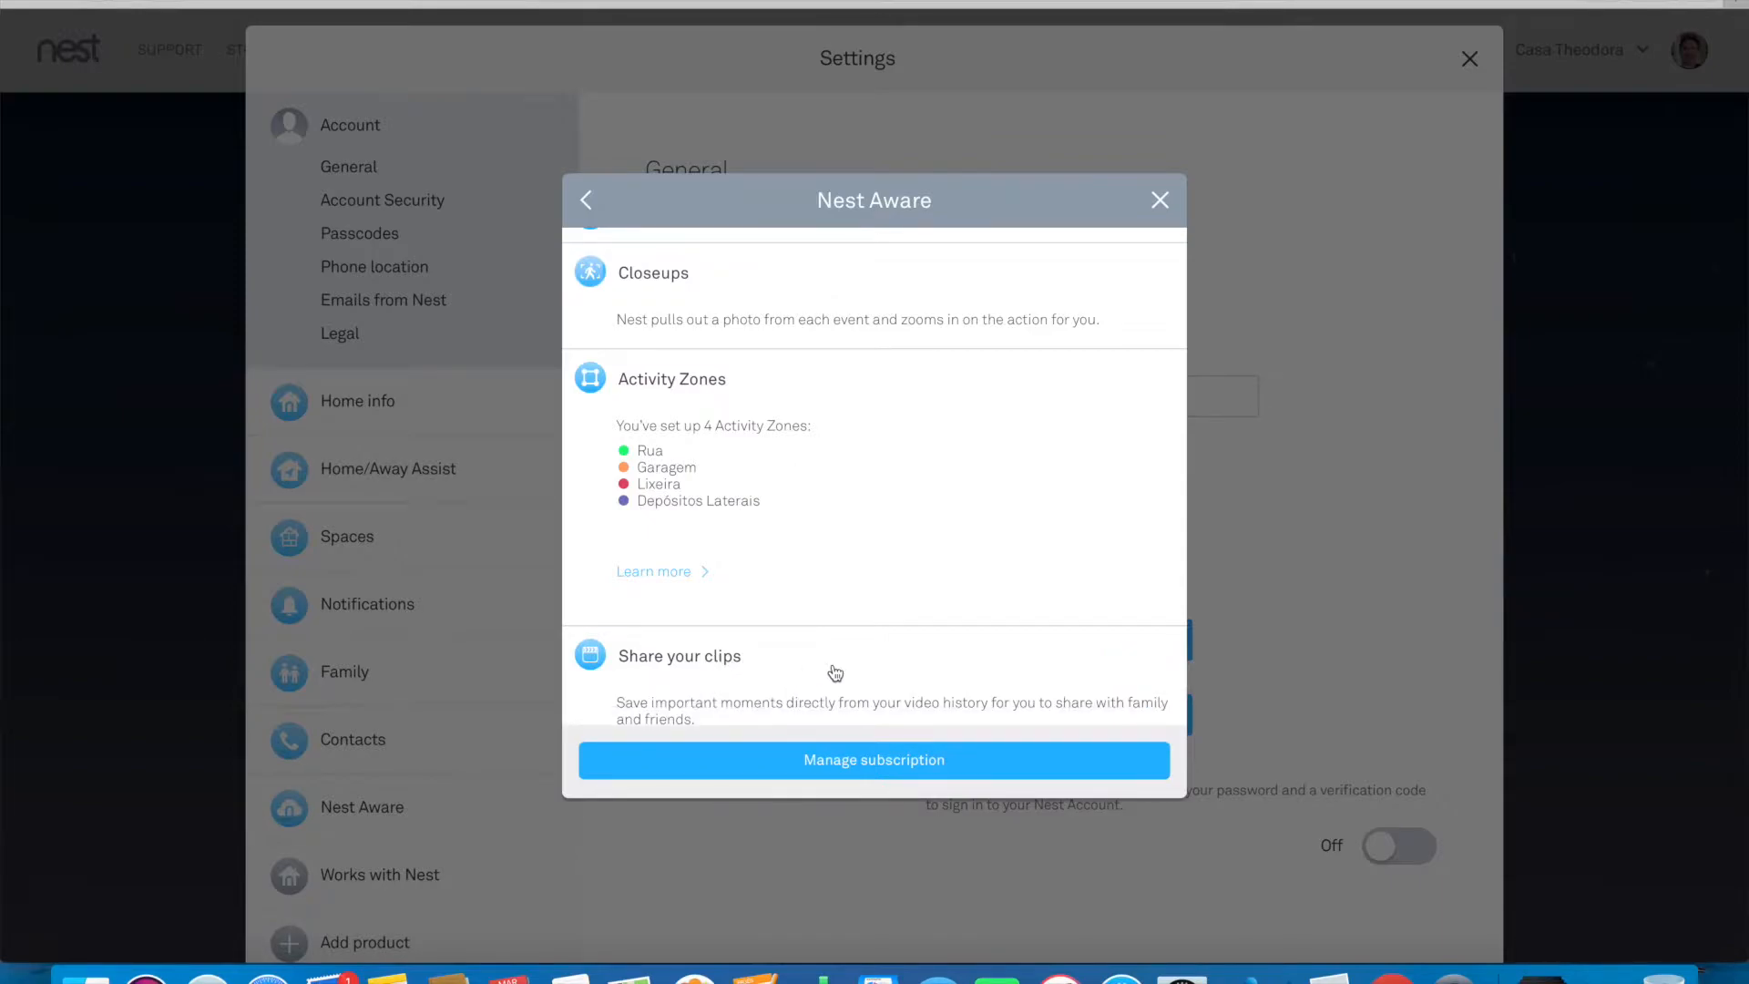
pyautogui.scroll(-3, 835, 674)
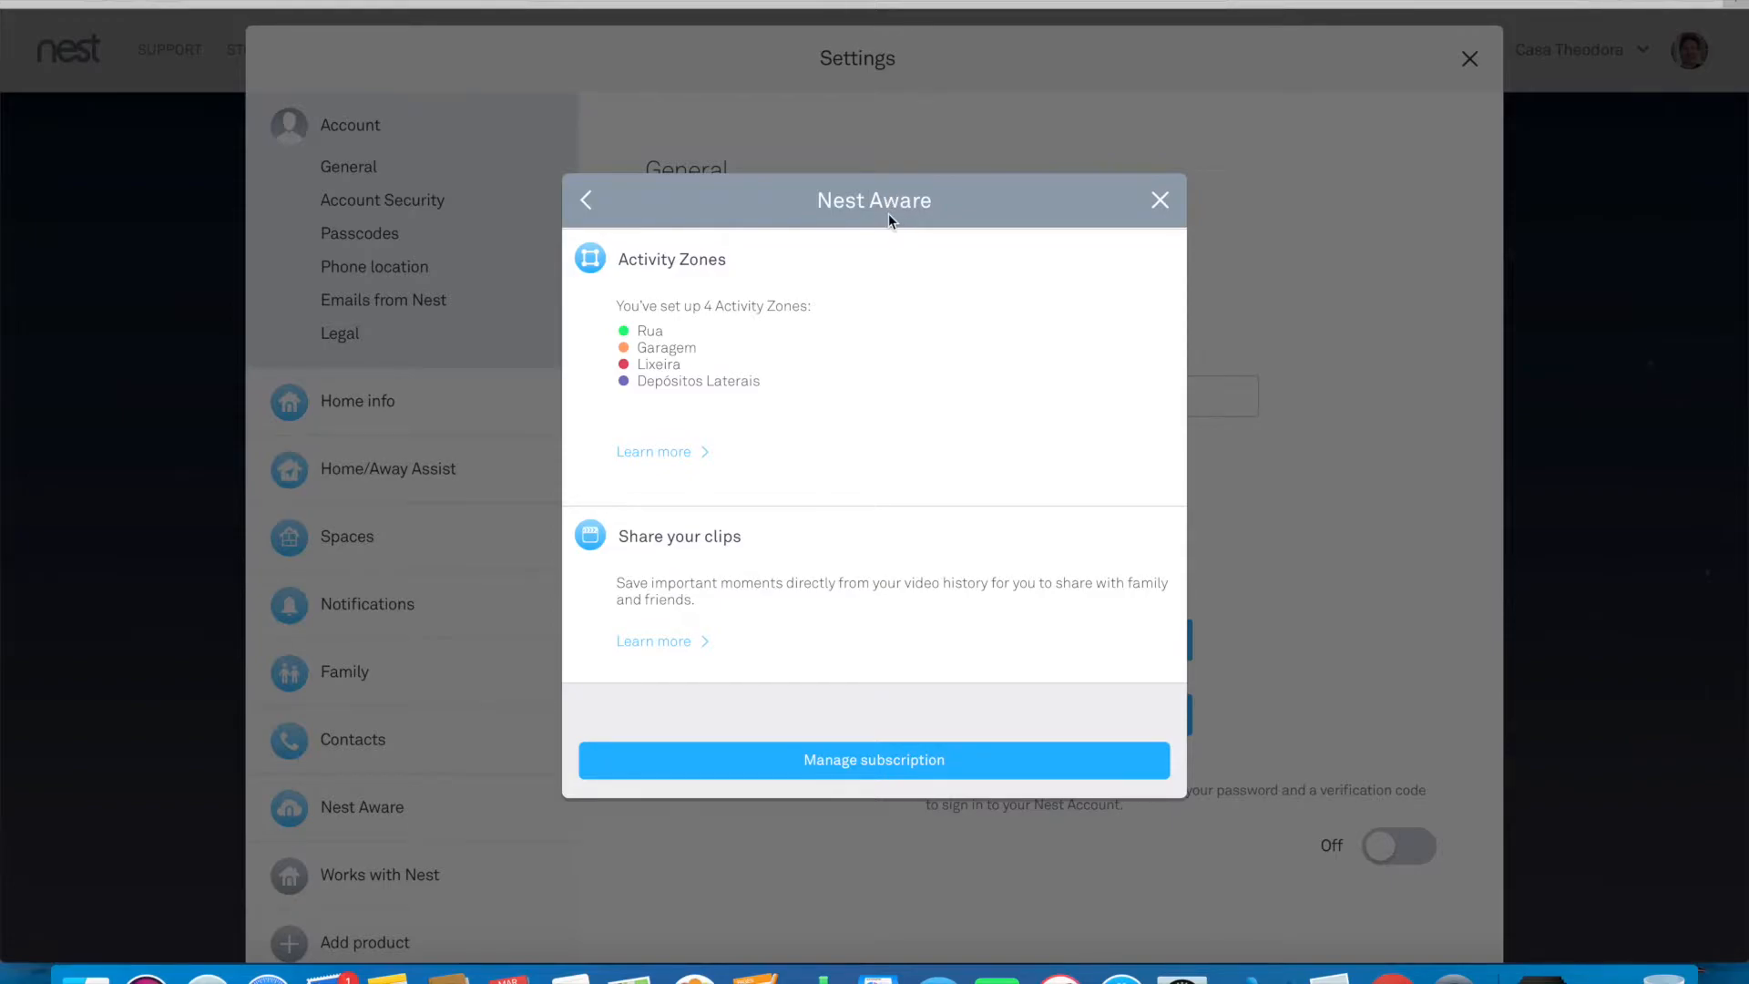
pyautogui.click(1165, 210)
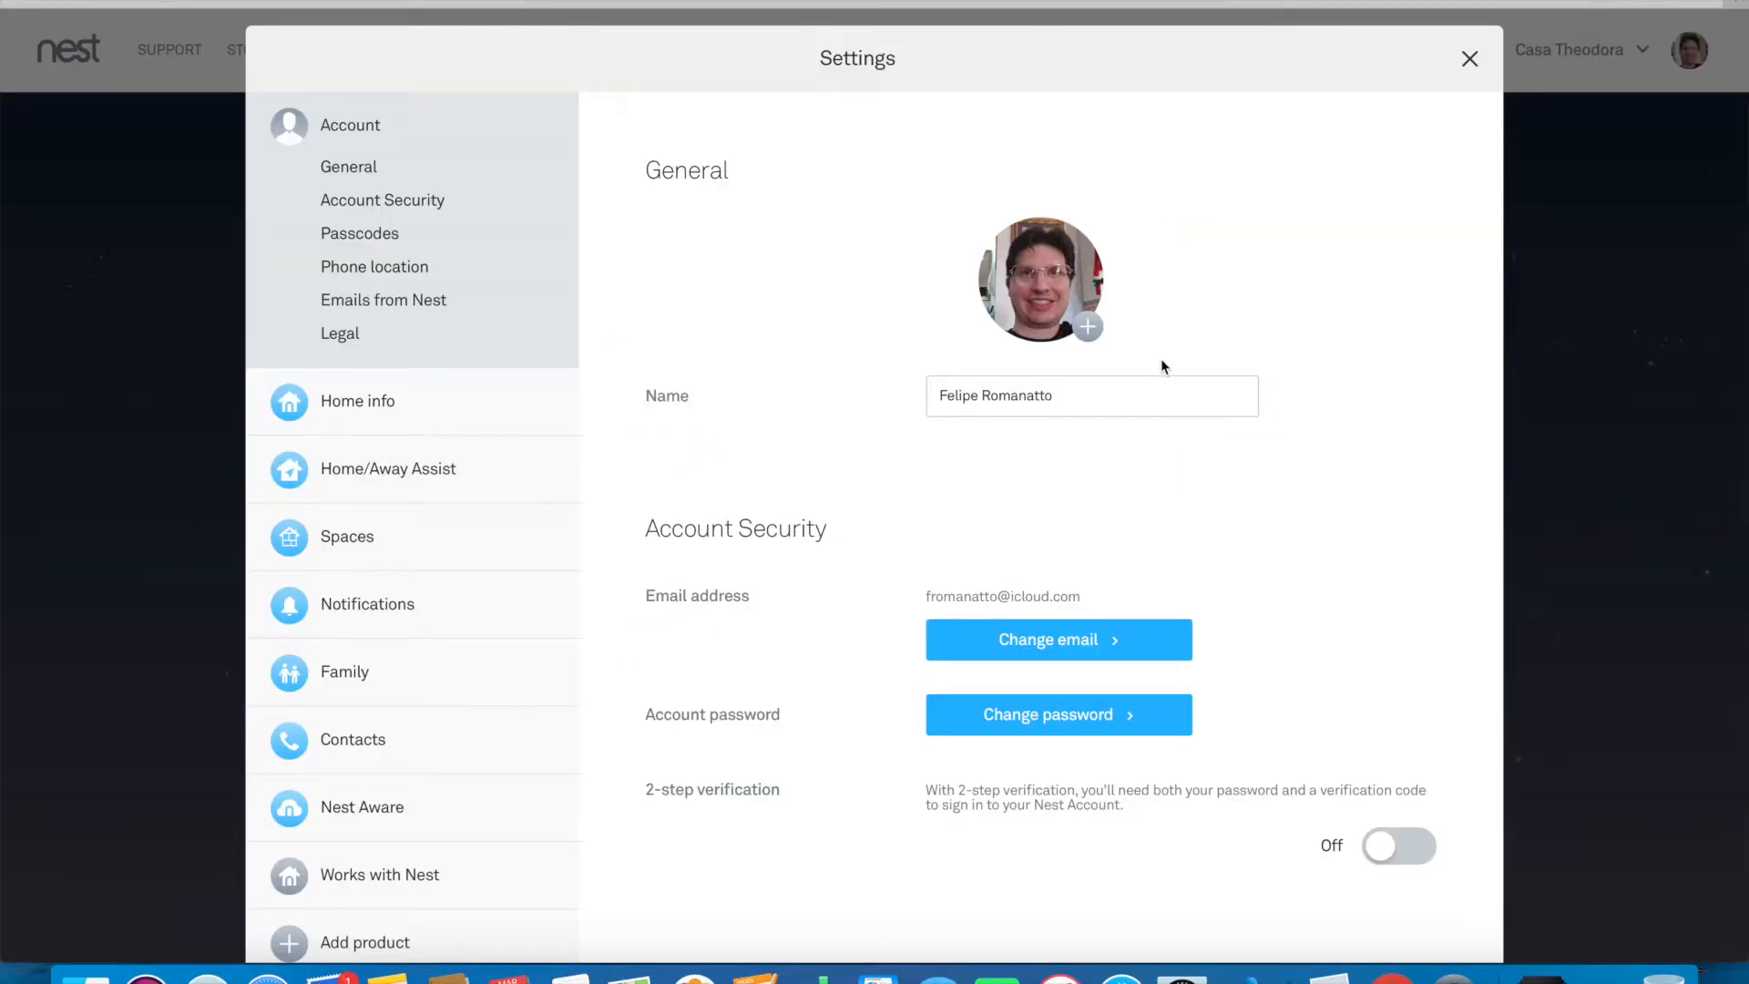
# Review the account's passcode, phone location, email and legal sections and the list of settings categories, and close the settings
pyautogui.scroll(-5, 1163, 357)
pyautogui.scroll(-3, 1162, 365)
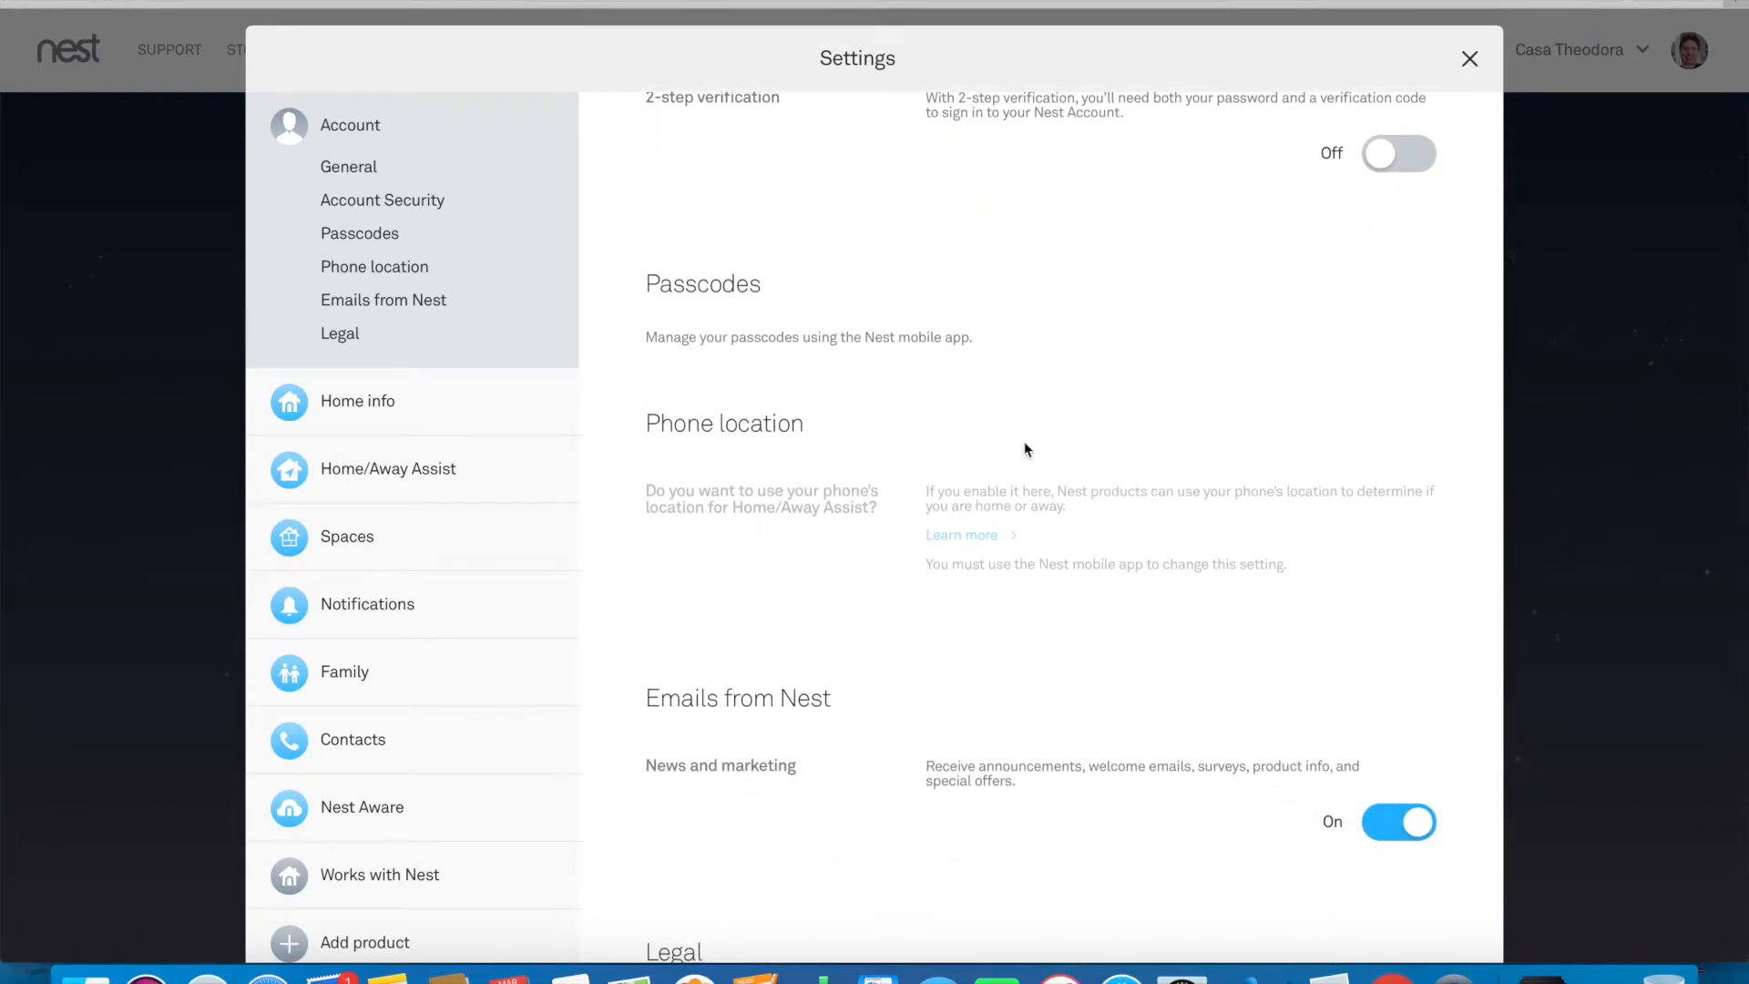
pyautogui.scroll(-4, 1026, 448)
pyautogui.scroll(1, 1025, 446)
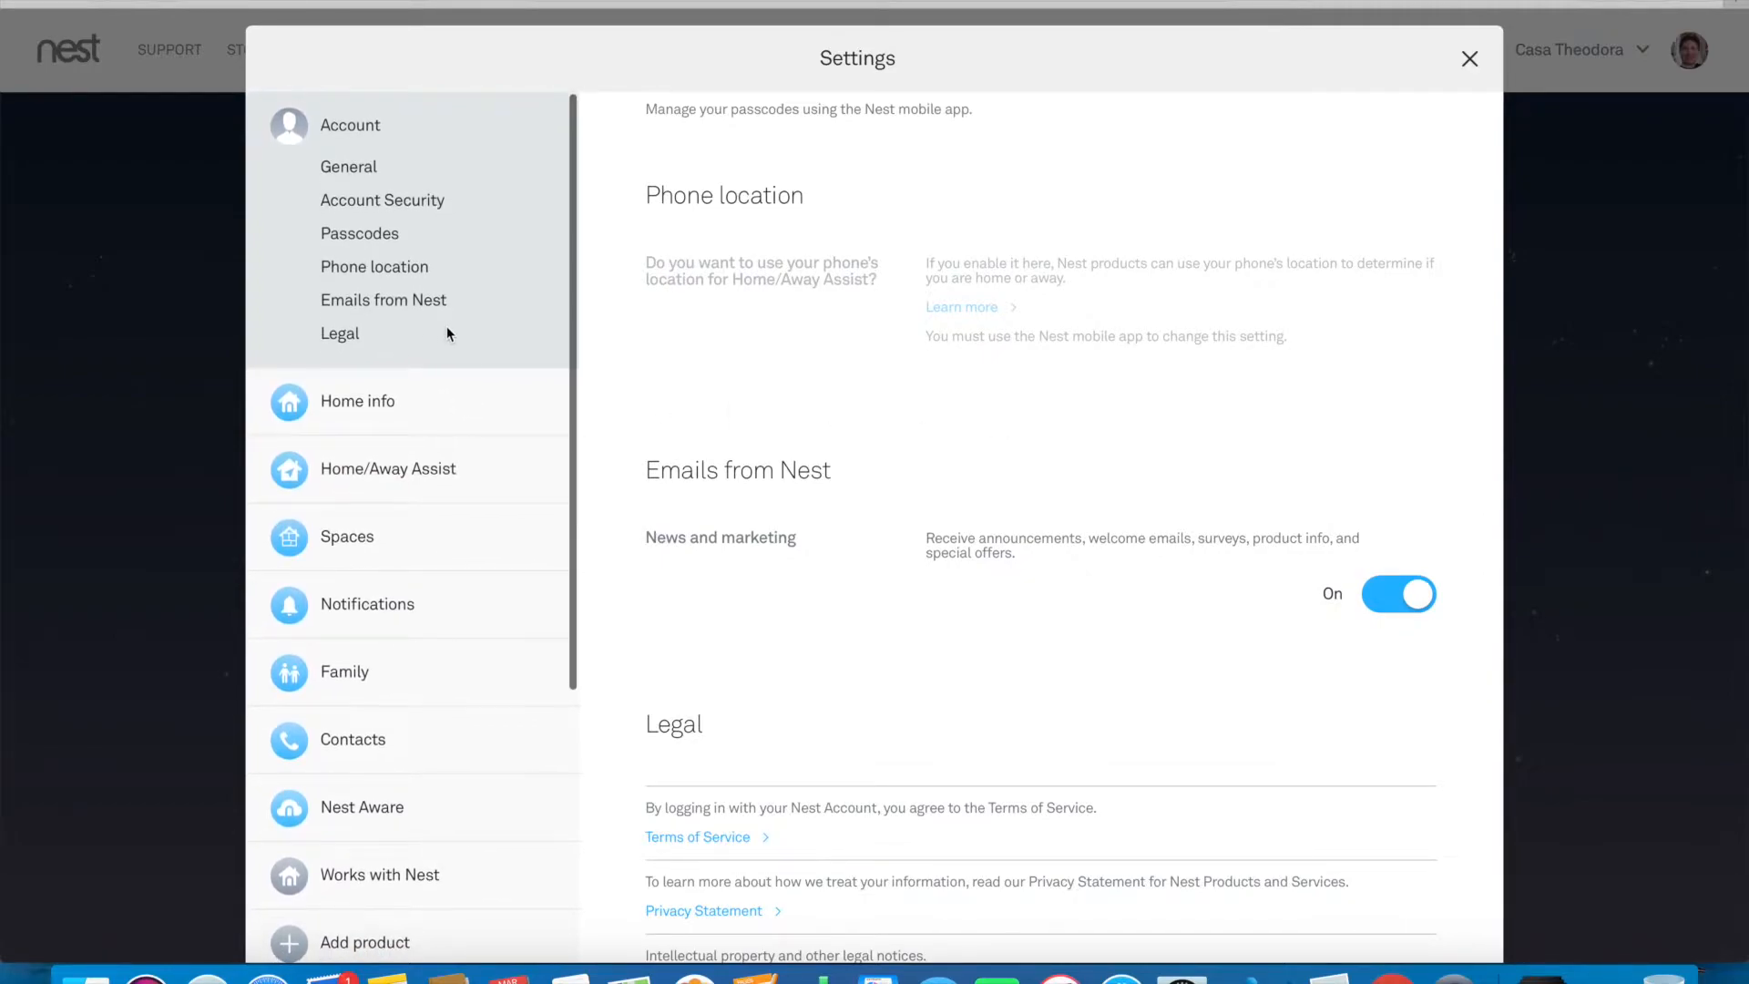
pyautogui.scroll(-3, 446, 333)
pyautogui.scroll(-3, 447, 333)
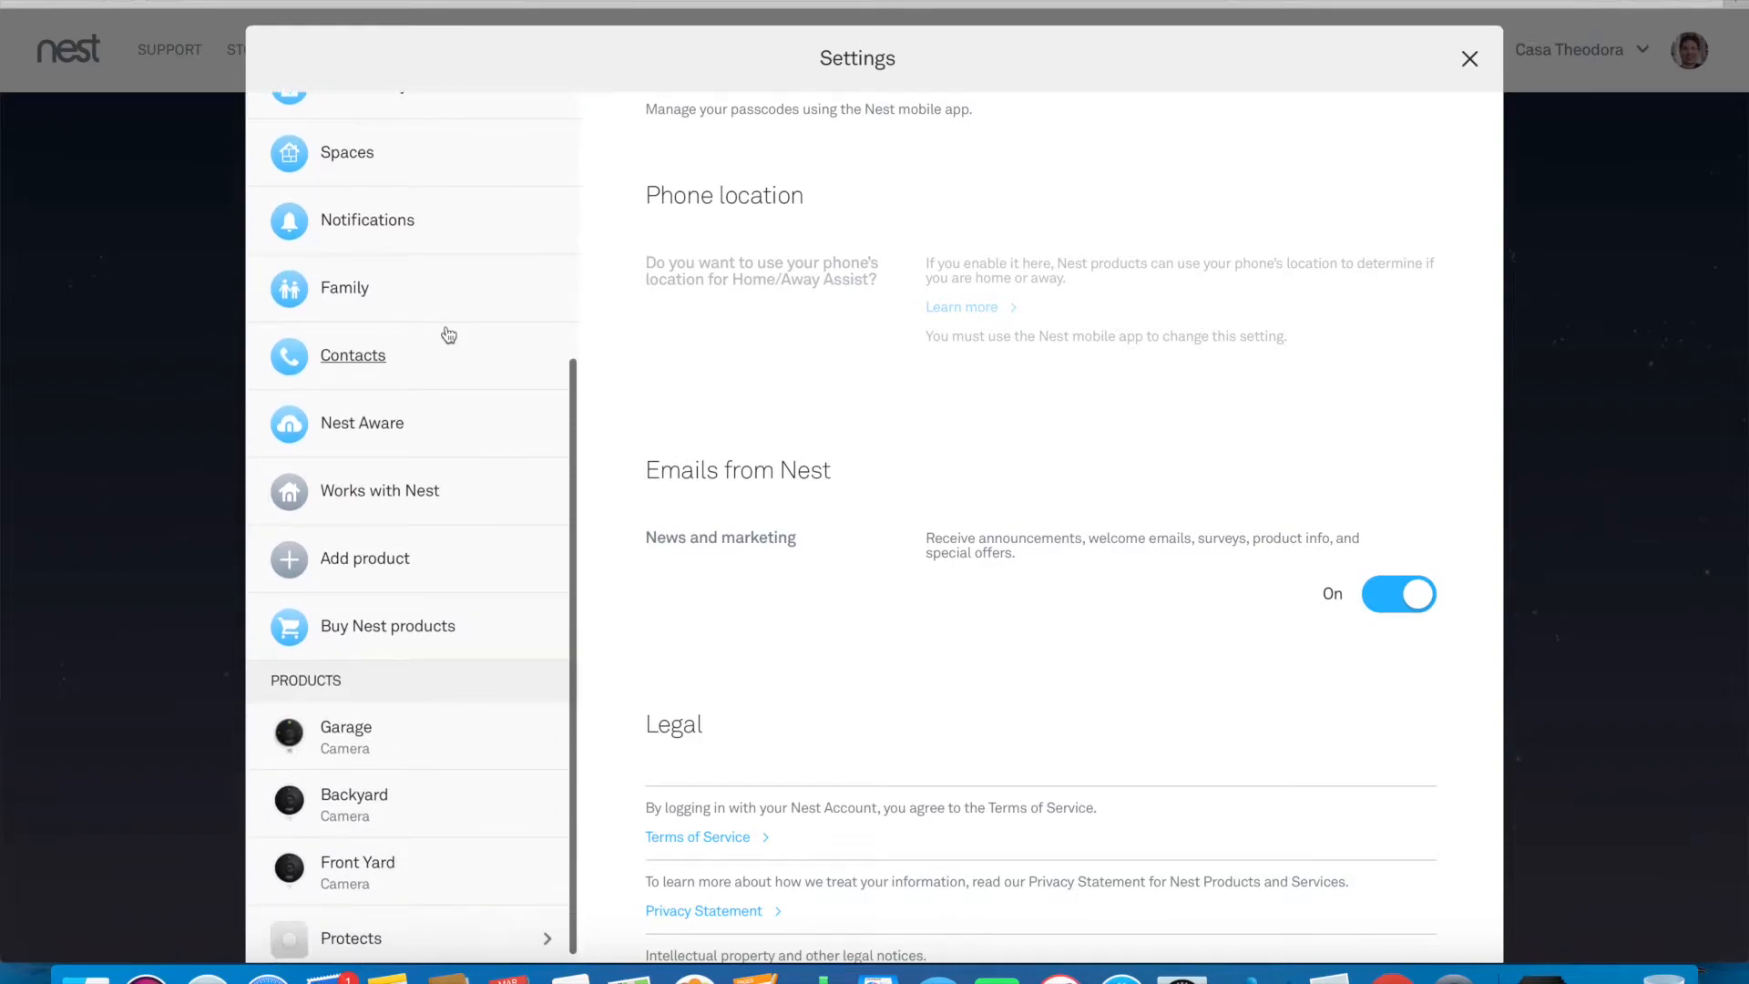
pyautogui.scroll(5, 446, 333)
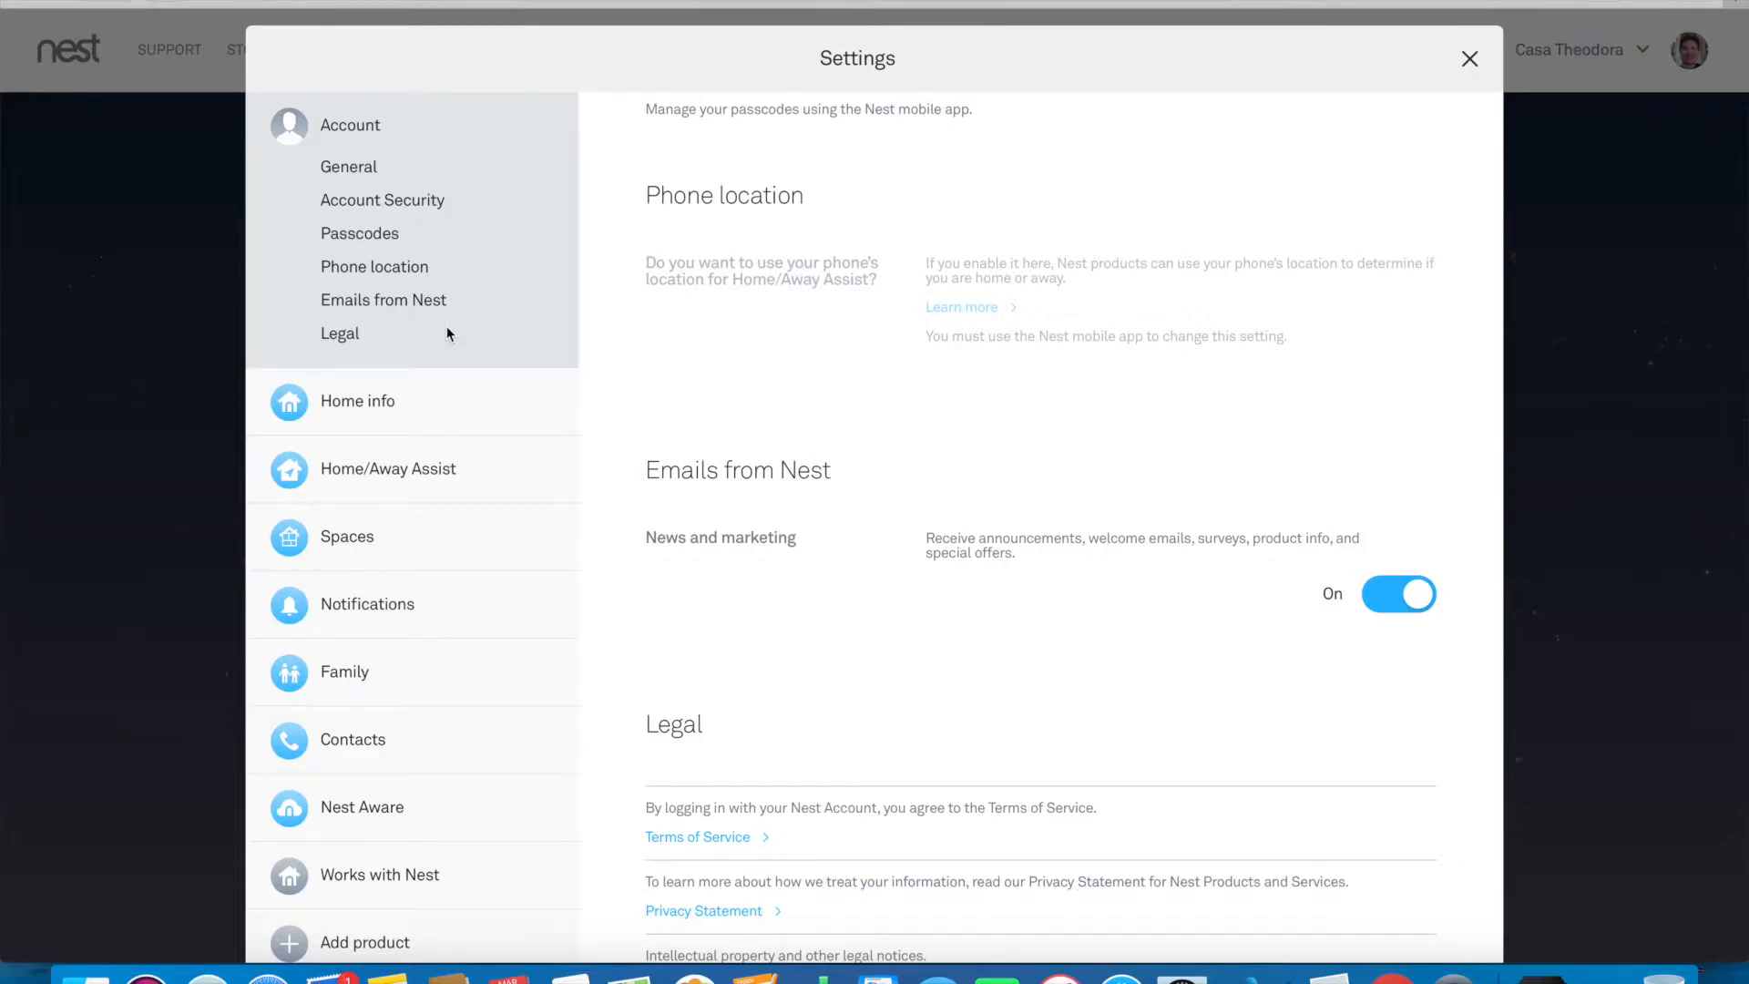
pyautogui.click(1470, 58)
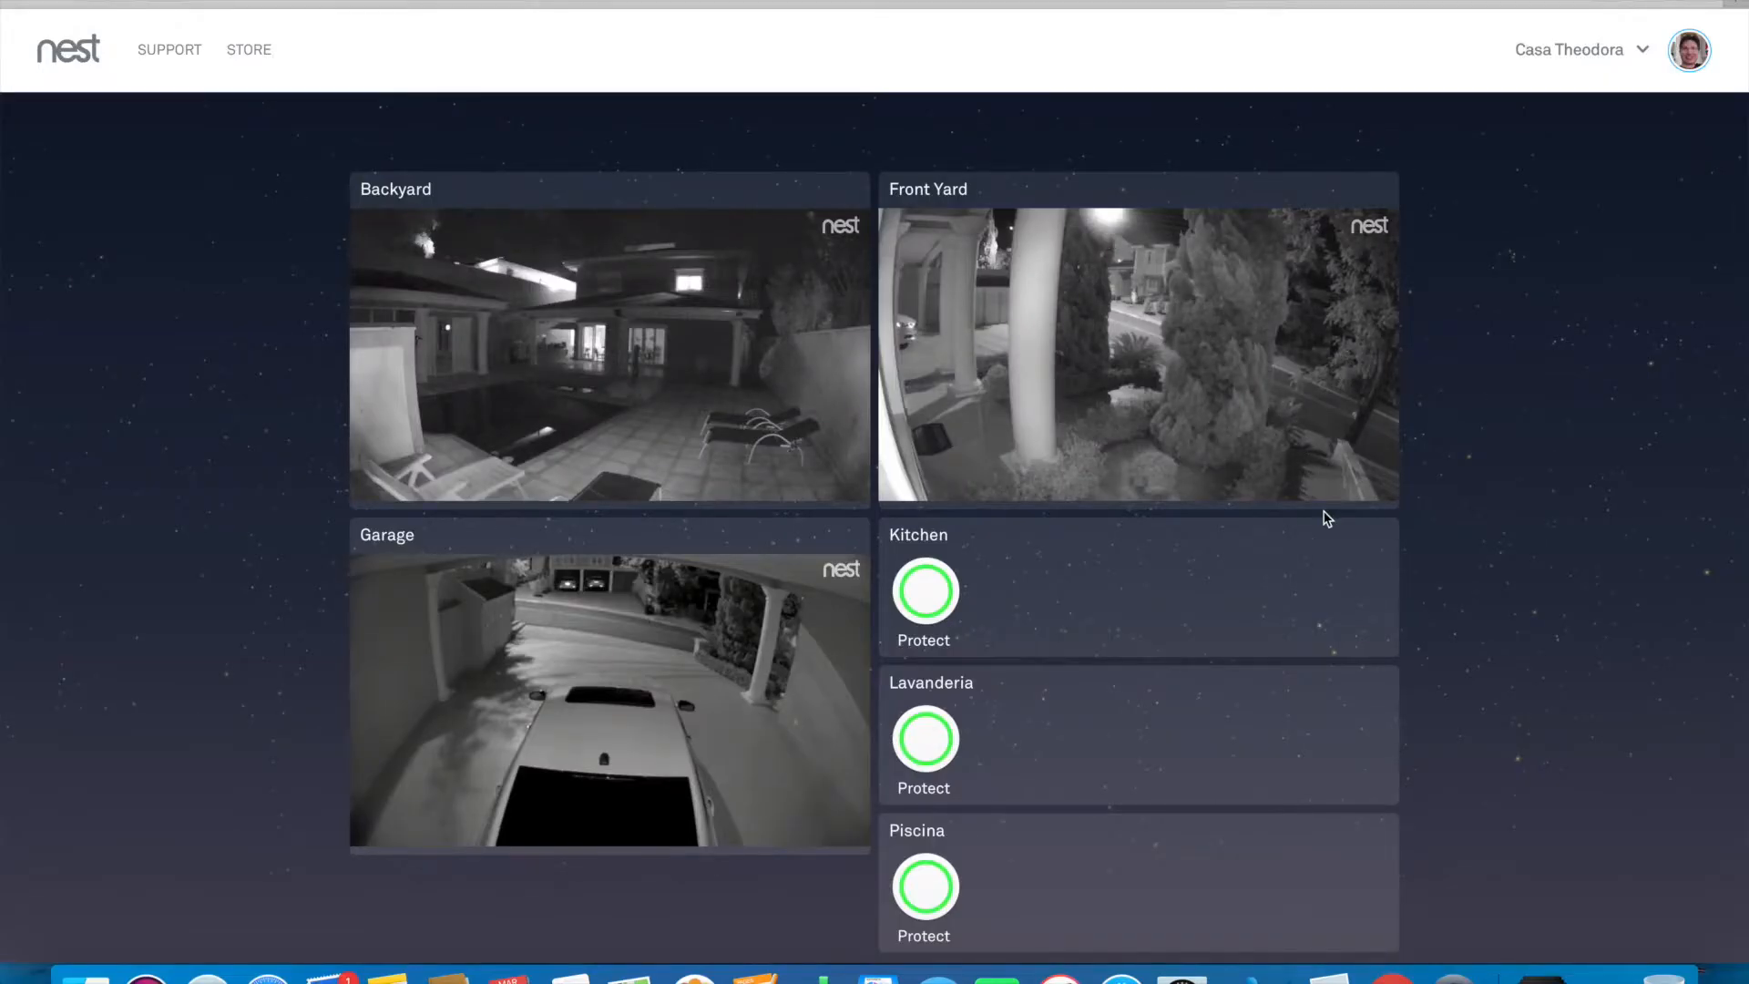
# Open the Protect overview from the home page, check the Lavanderia detector's status details and close them
pyautogui.scroll(-1, 1327, 518)
pyautogui.scroll(1, 1328, 518)
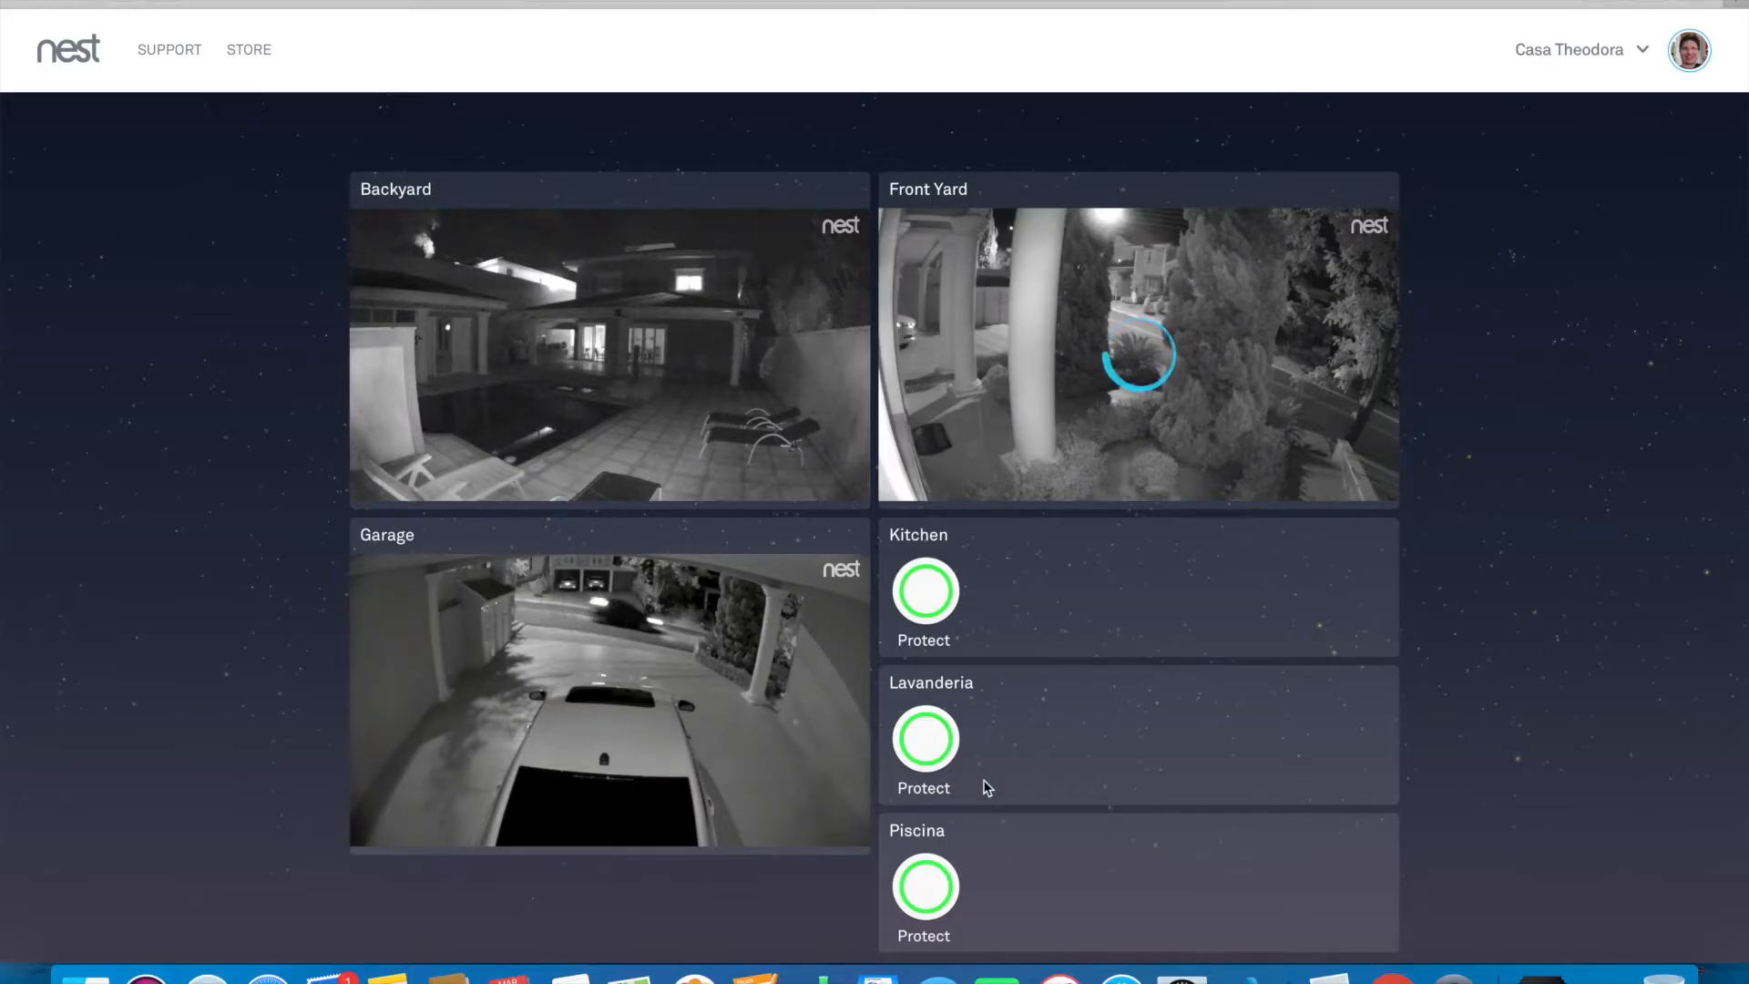
pyautogui.click(957, 773)
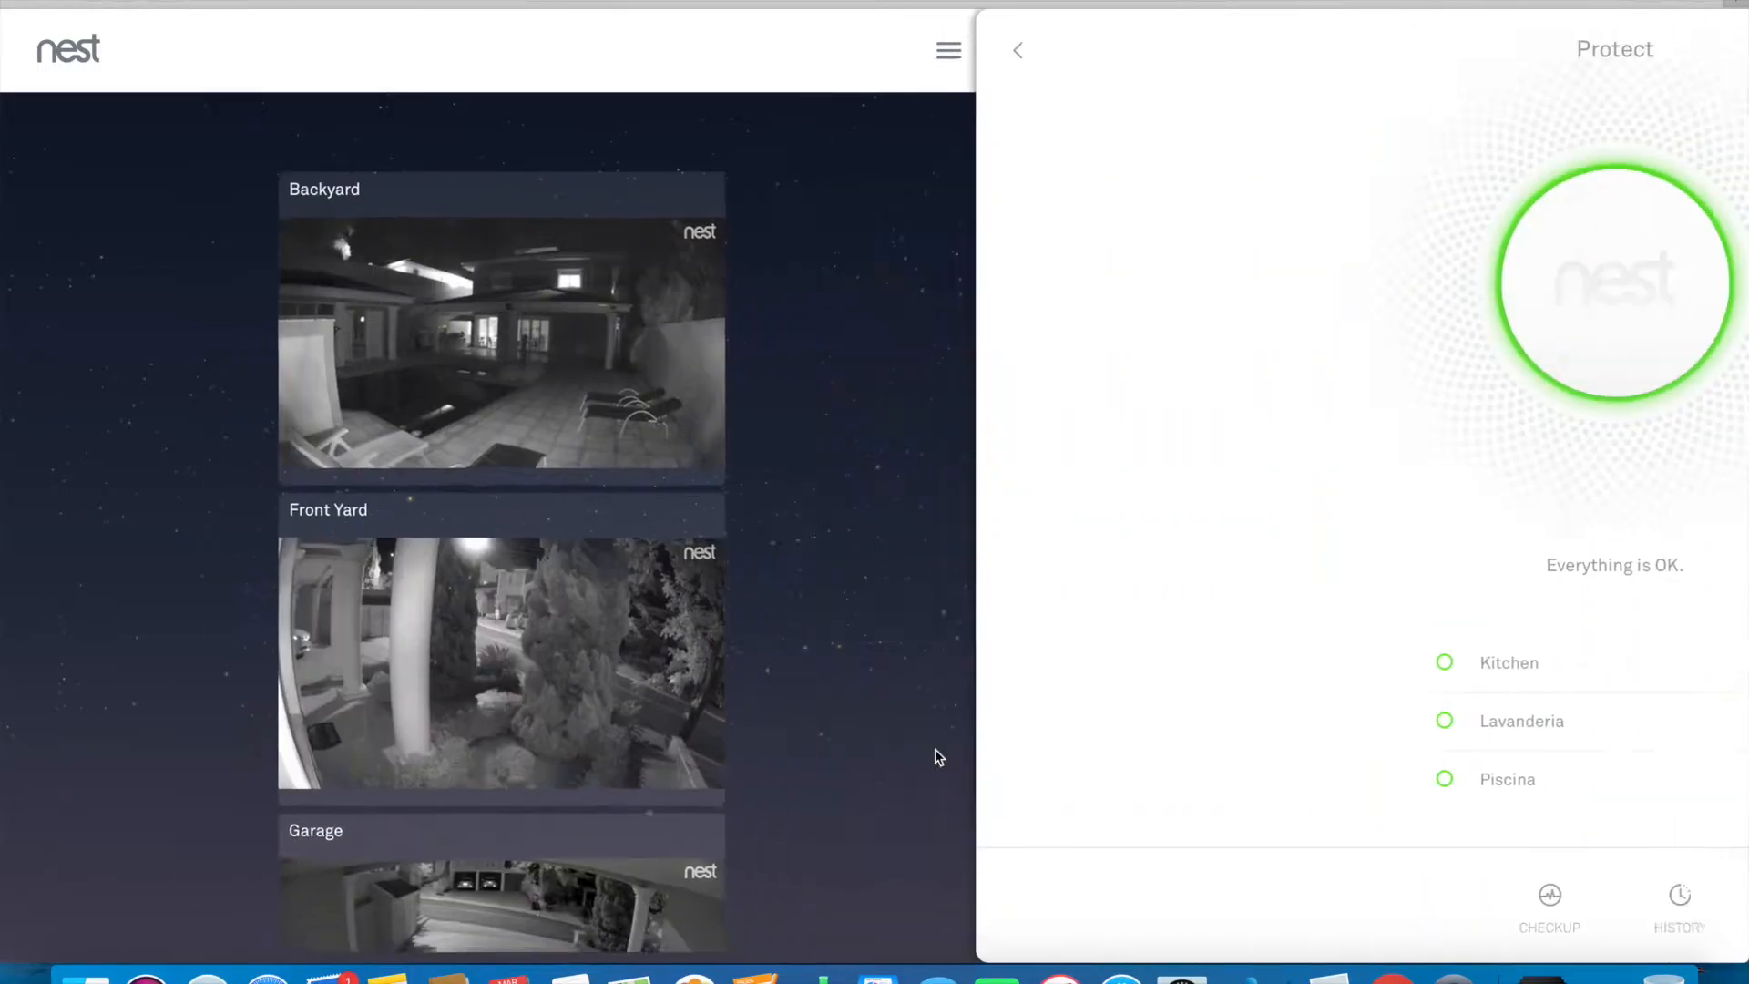
pyautogui.click(936, 755)
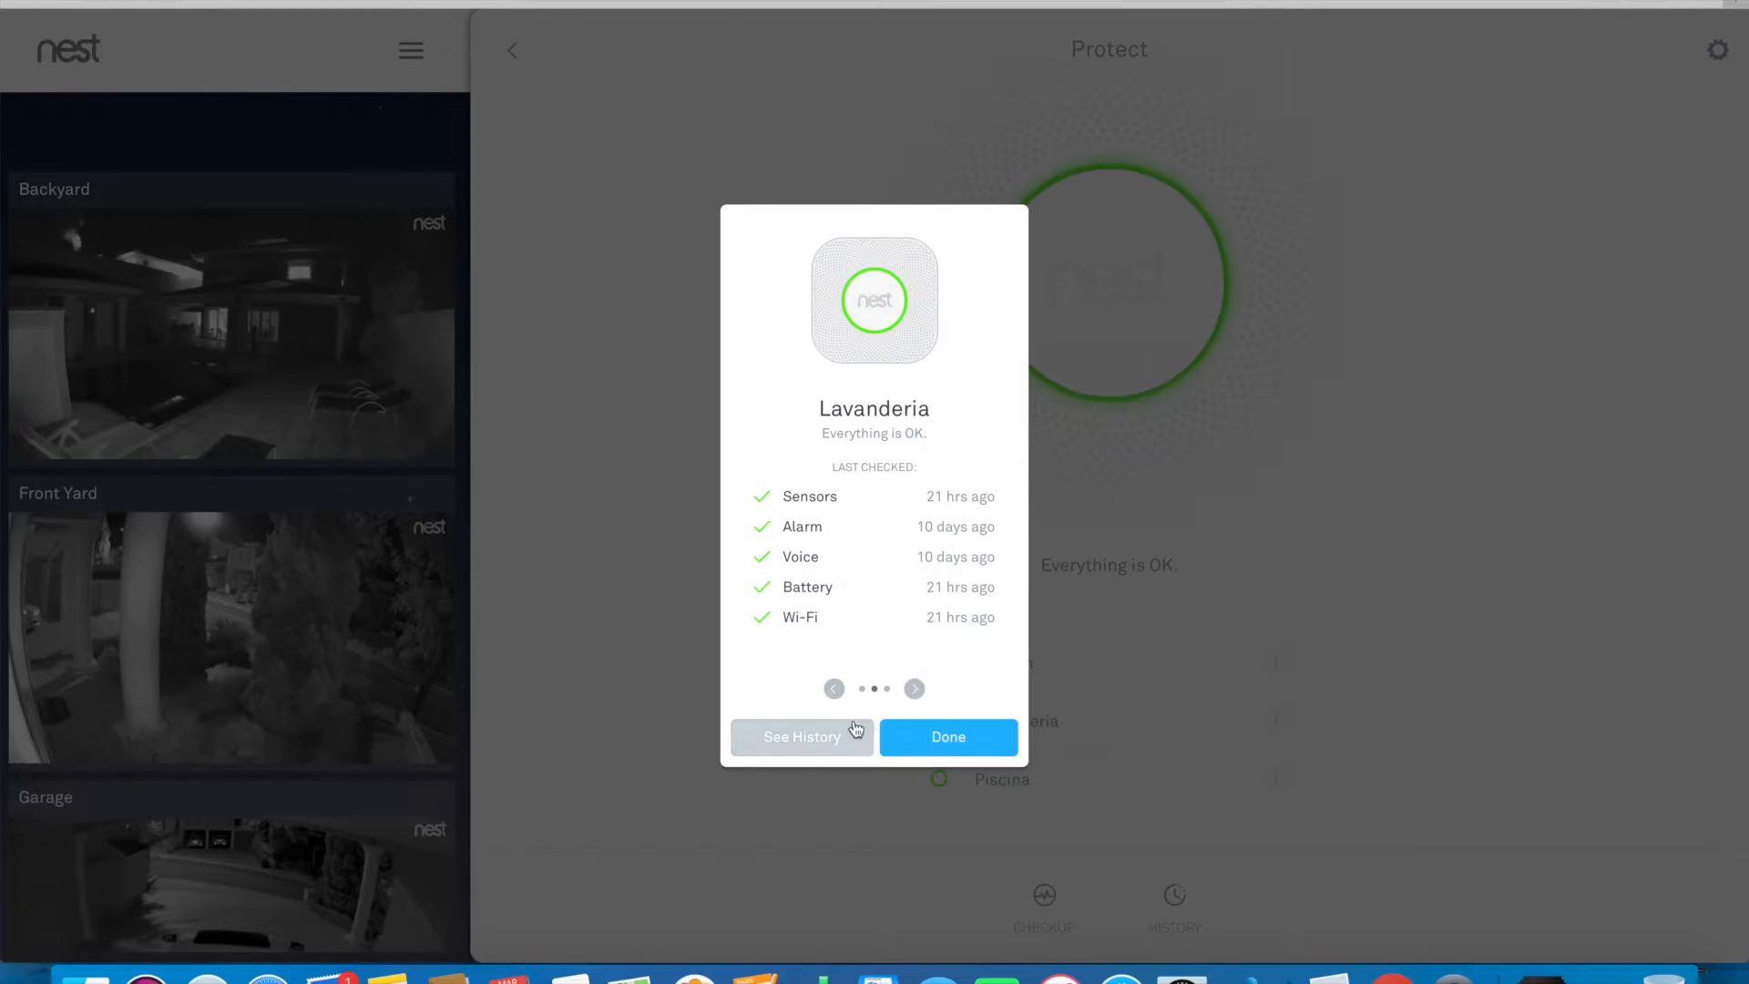
pyautogui.click(949, 739)
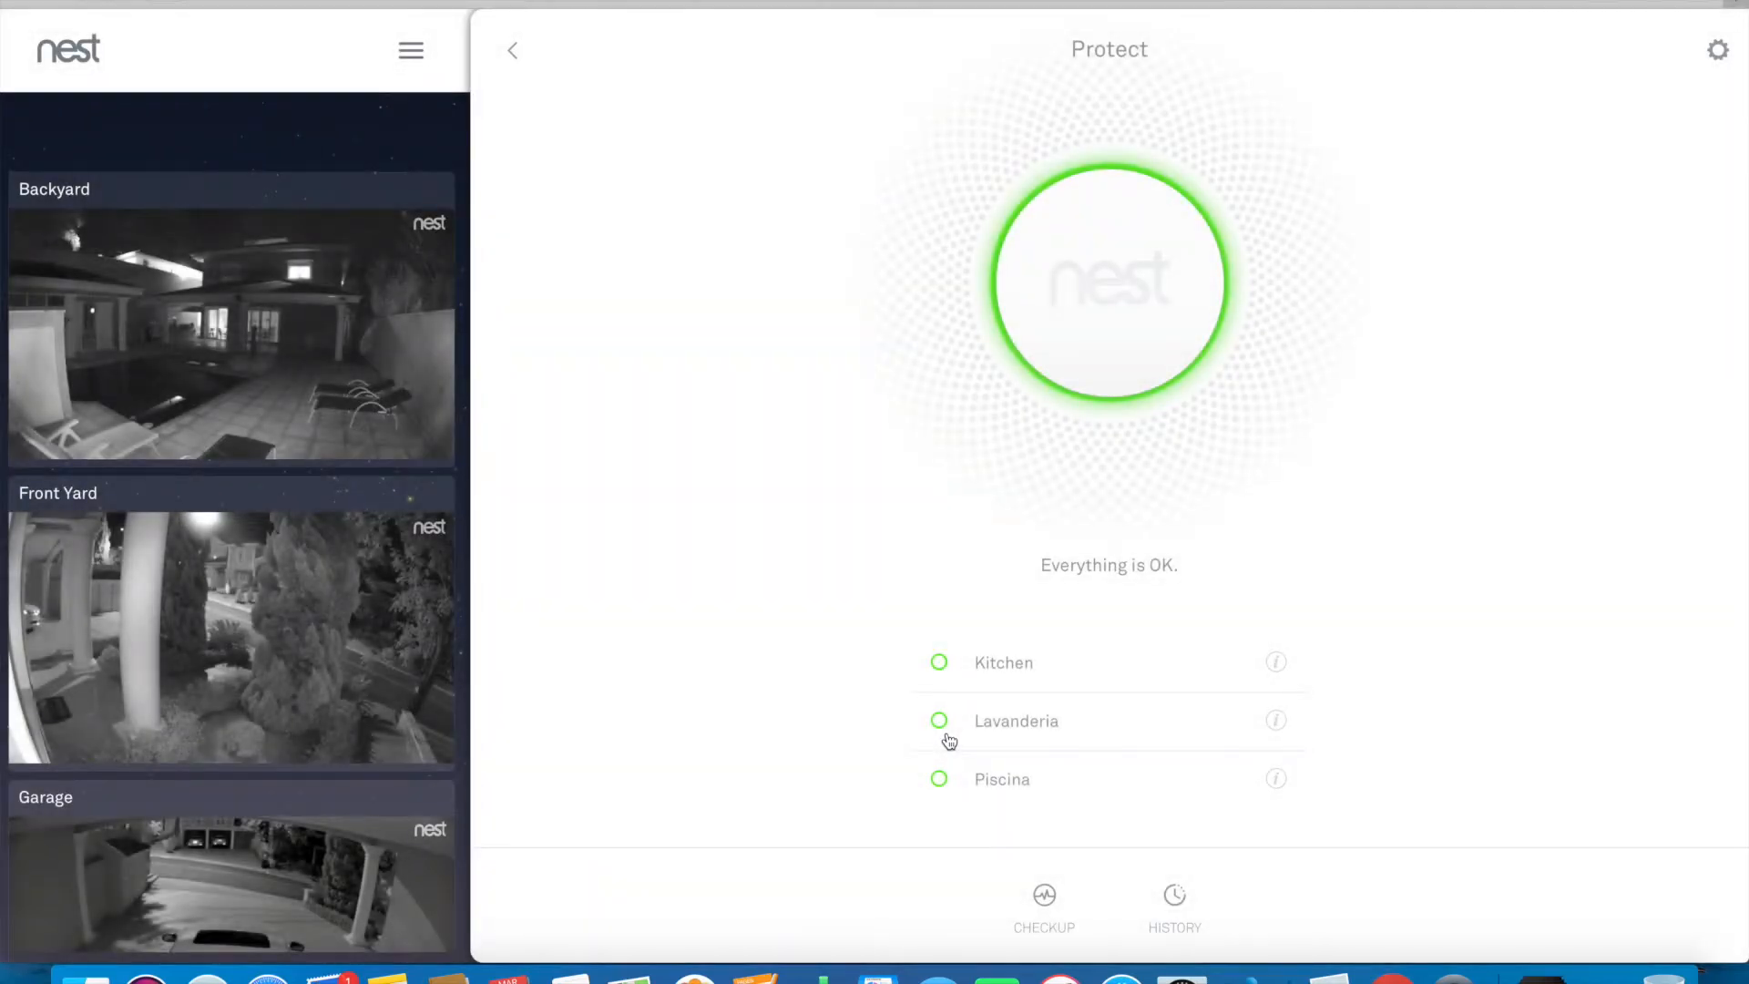
# Open the Piscina detector's status details and look through its daily Protect history for March
pyautogui.click(990, 789)
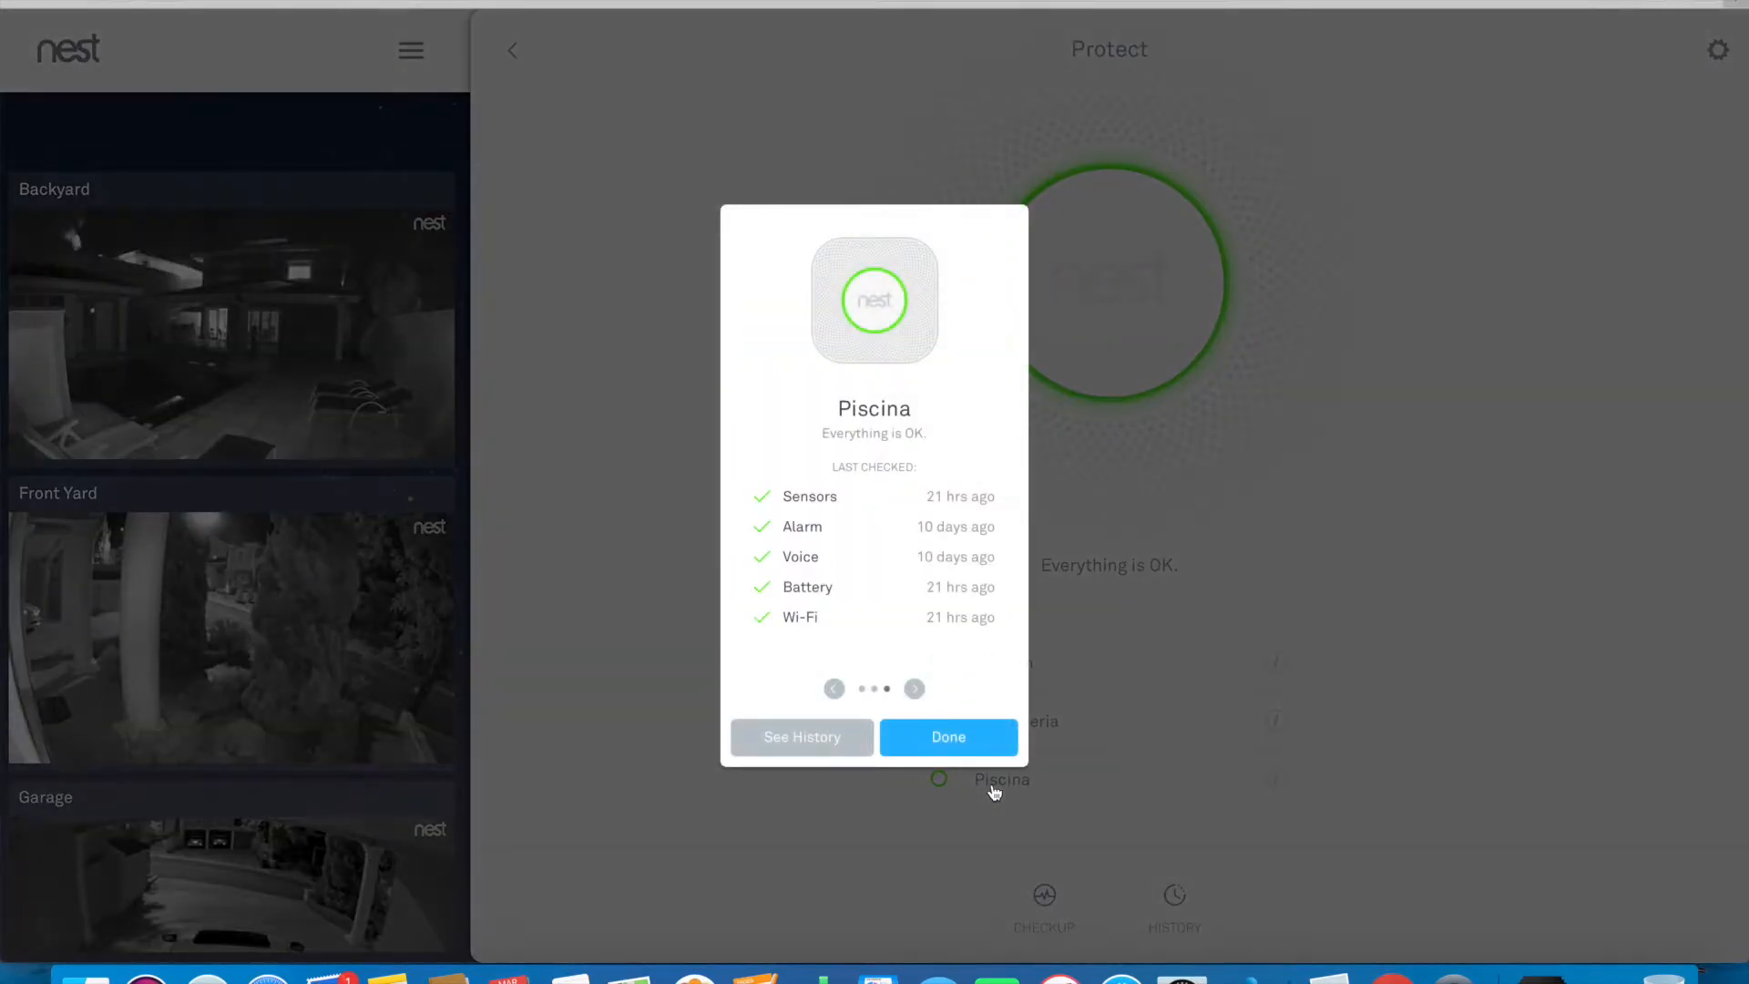
pyautogui.click(791, 737)
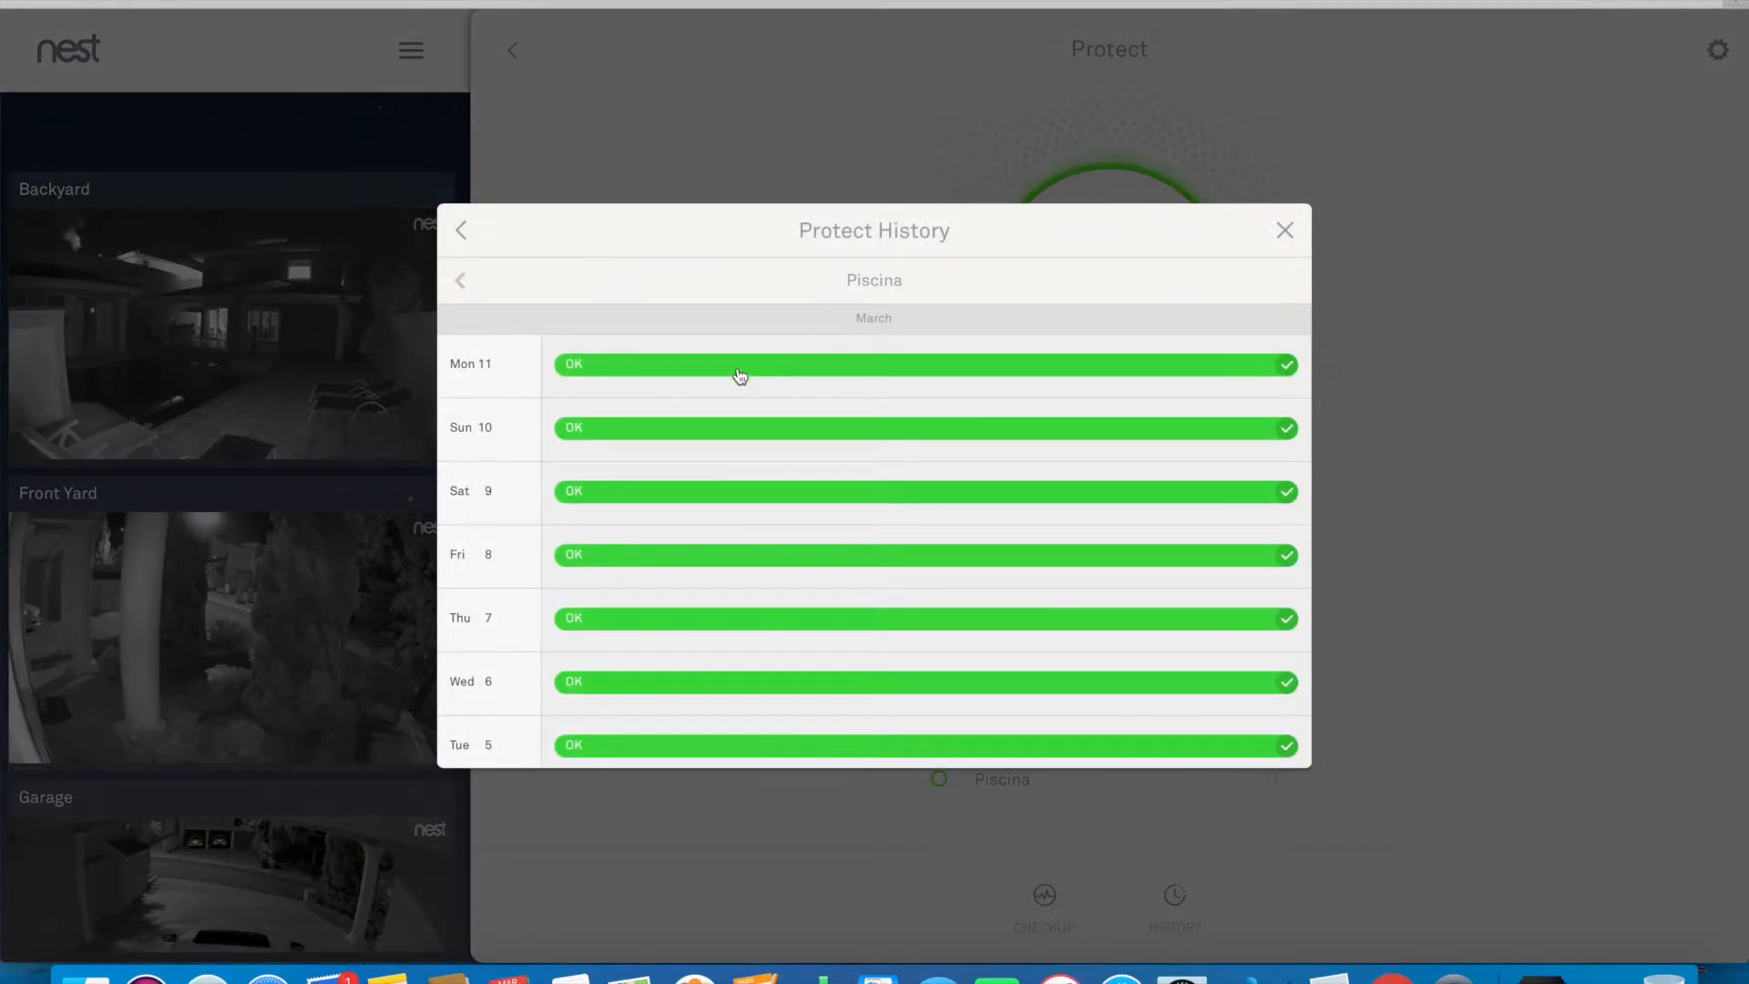
pyautogui.scroll(-5, 725, 536)
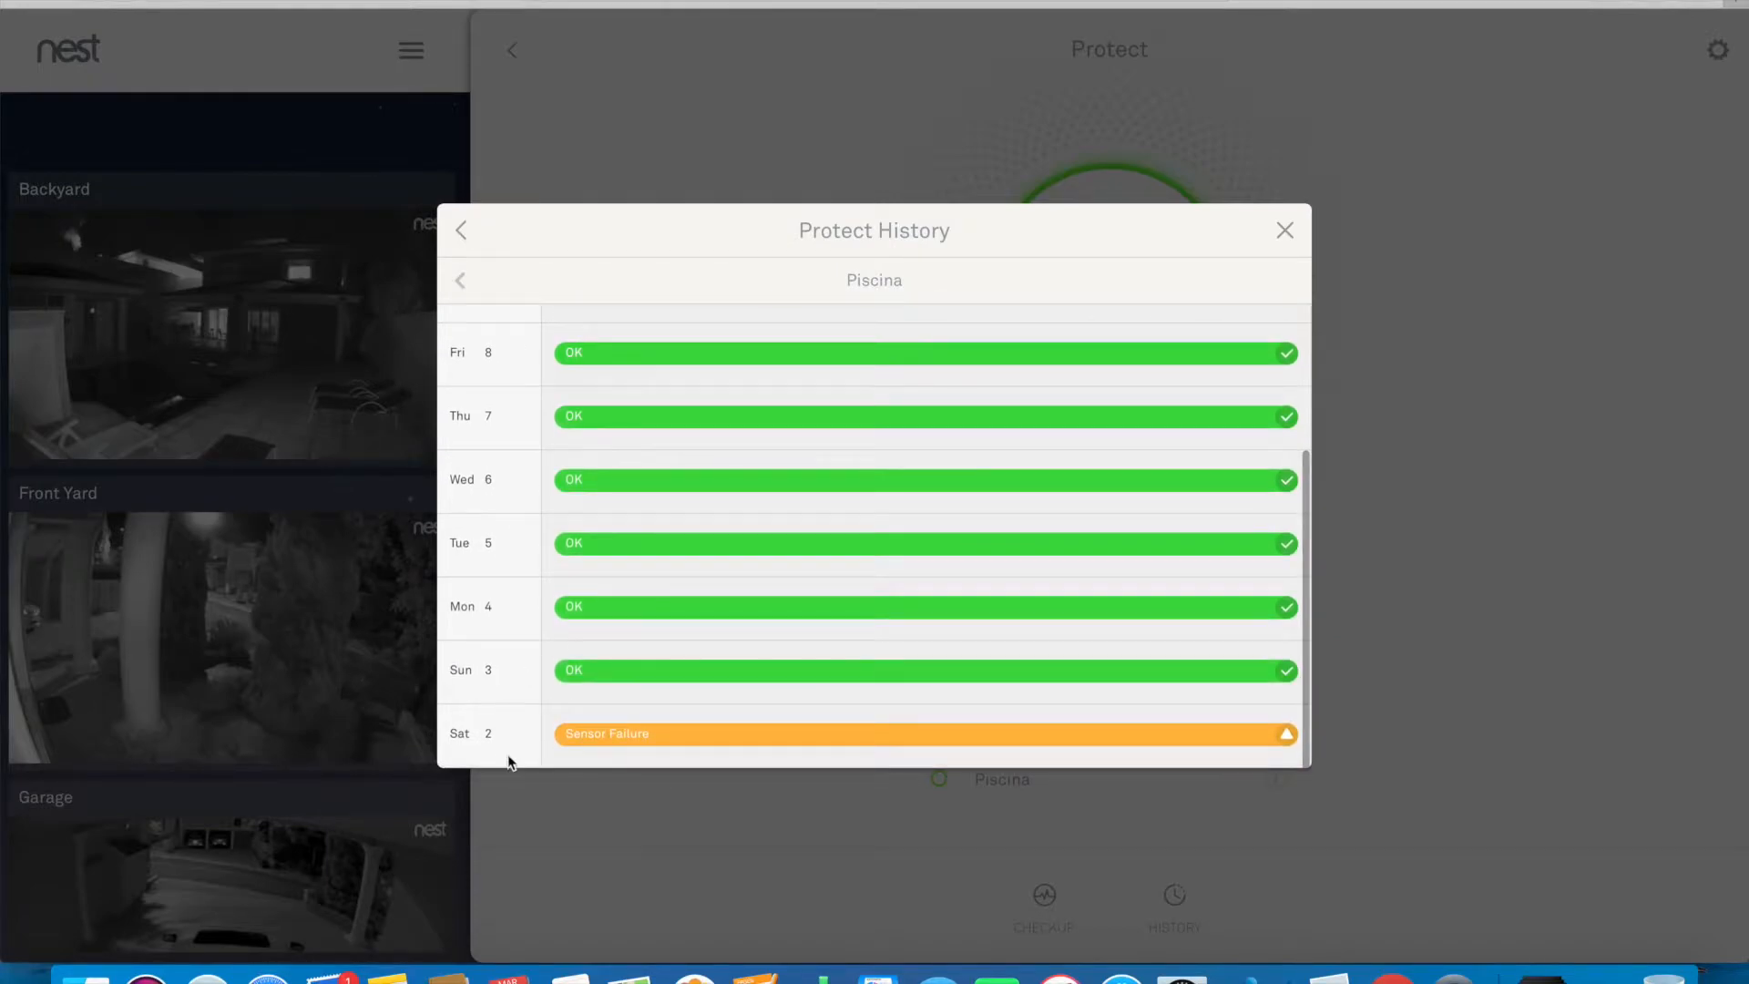
# Expand the Saturday 2 entry in the Piscina history and inspect the events on its hourly timeline
pyautogui.click(646, 736)
pyautogui.scroll(-1, 719, 729)
pyautogui.click(801, 738)
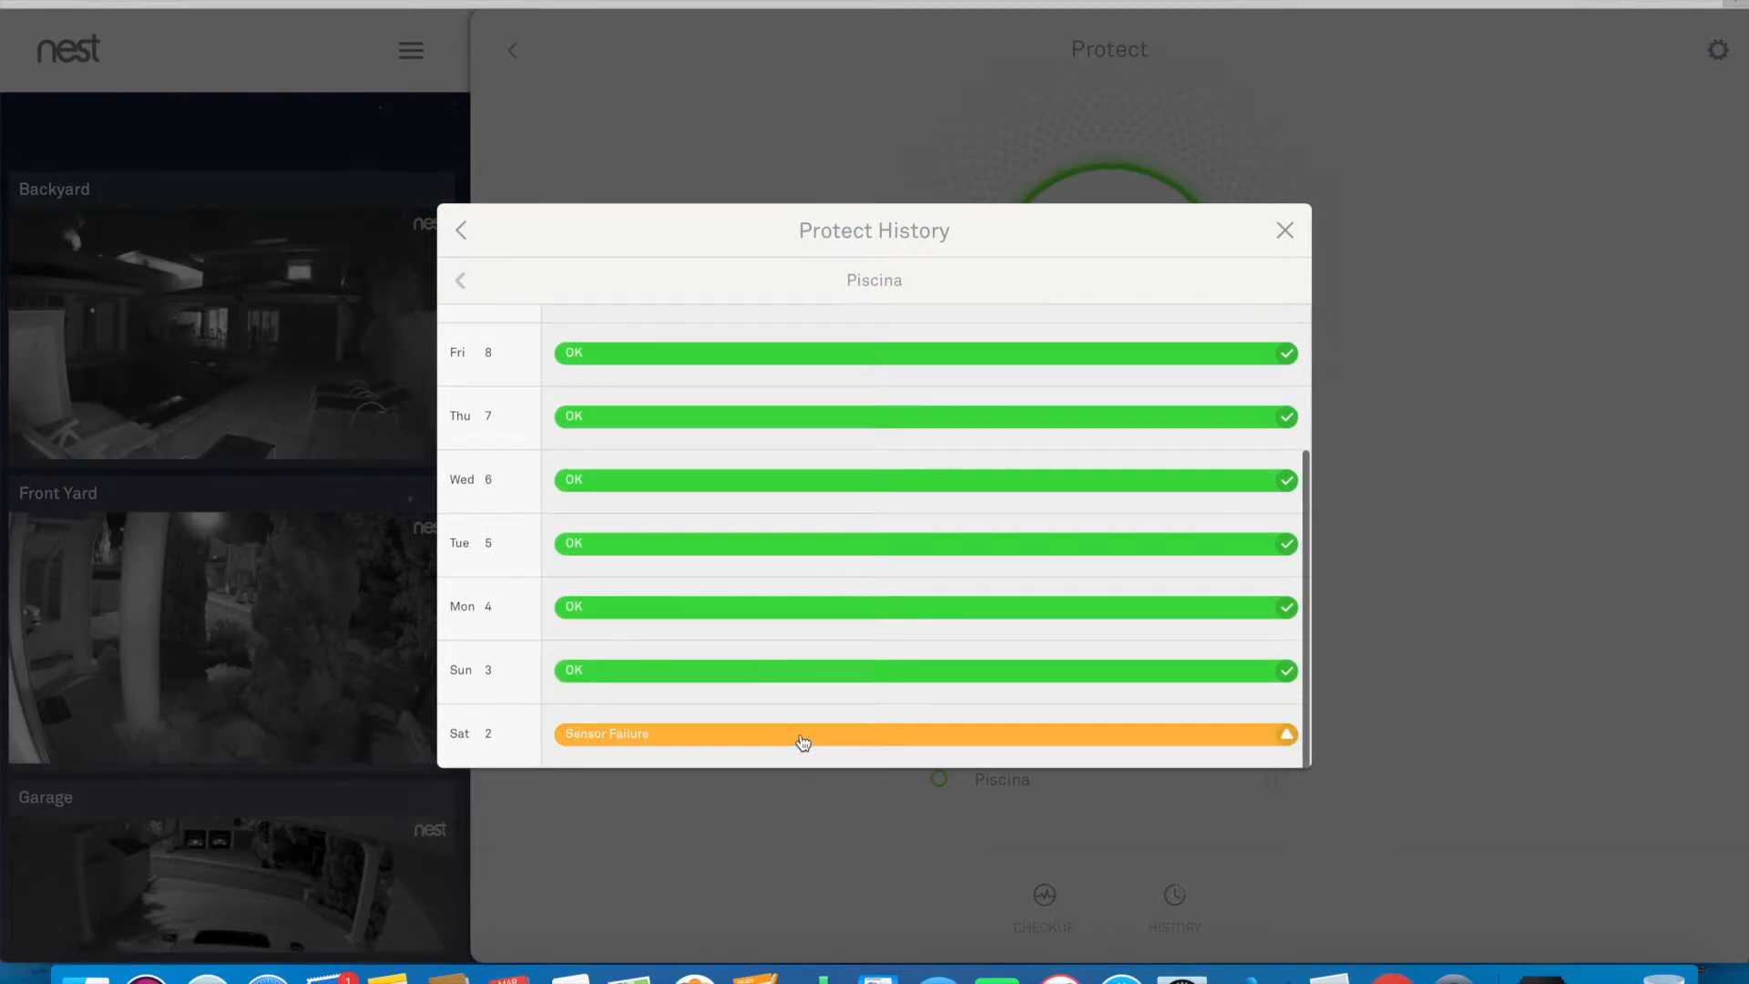
pyautogui.click(802, 741)
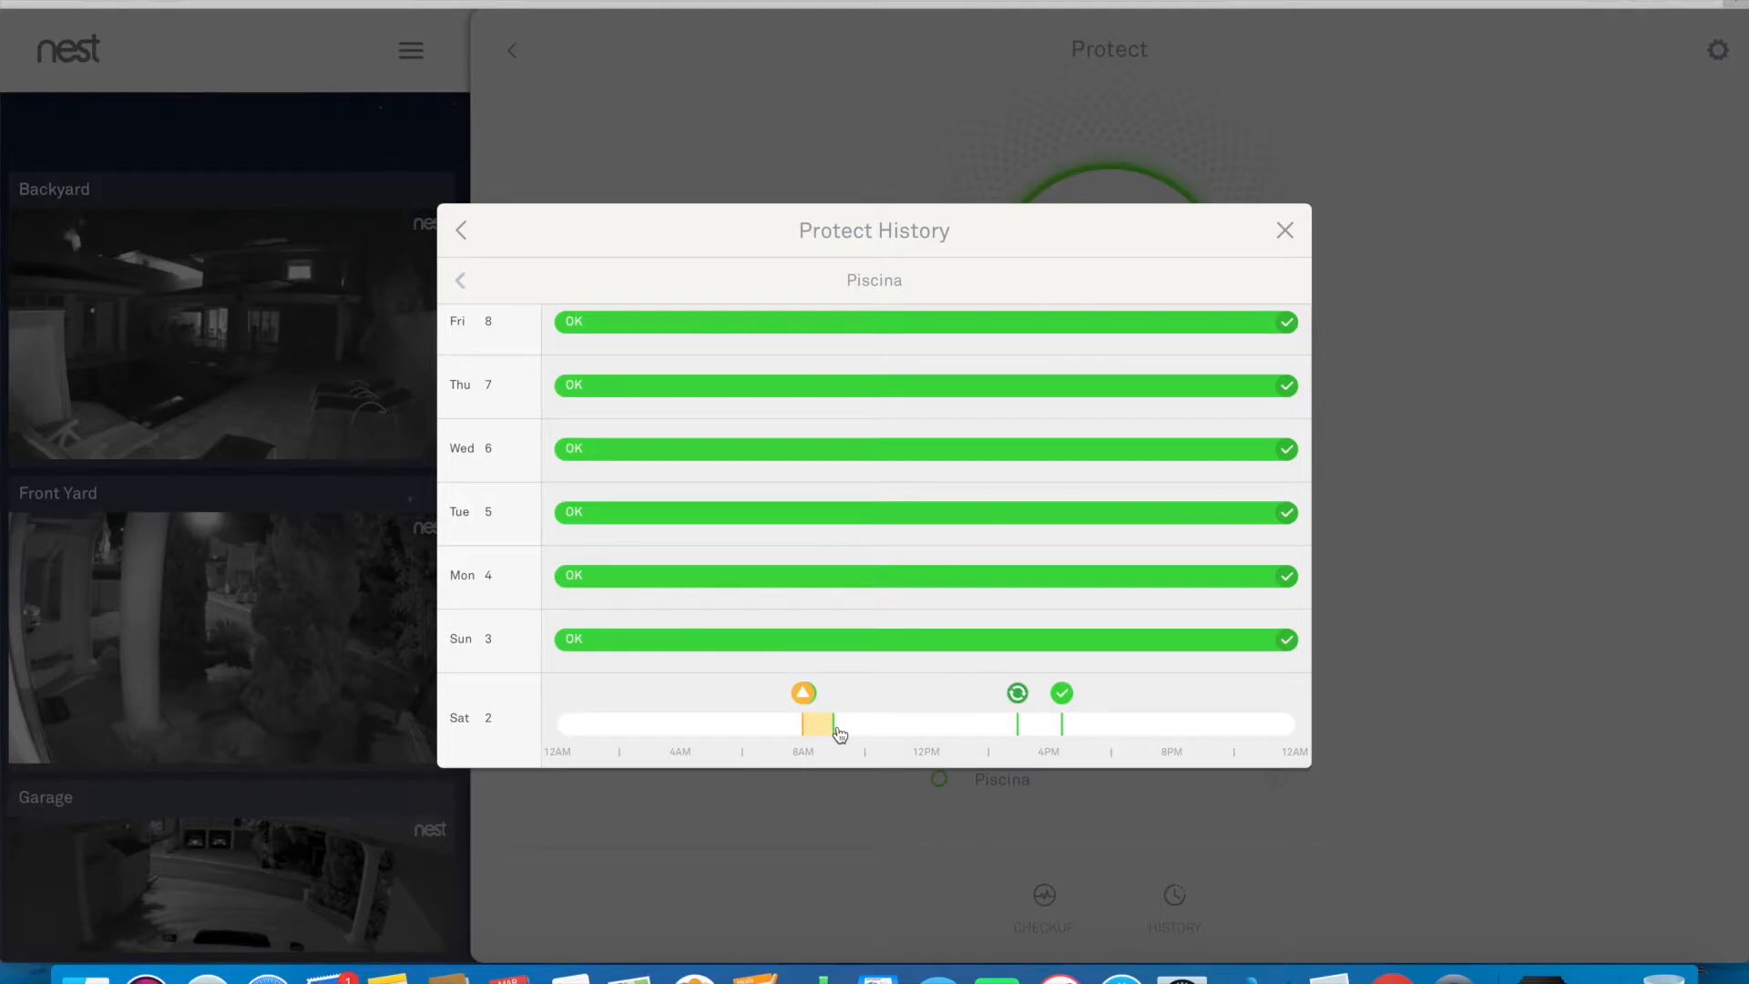
pyautogui.moveTo(1059, 708)
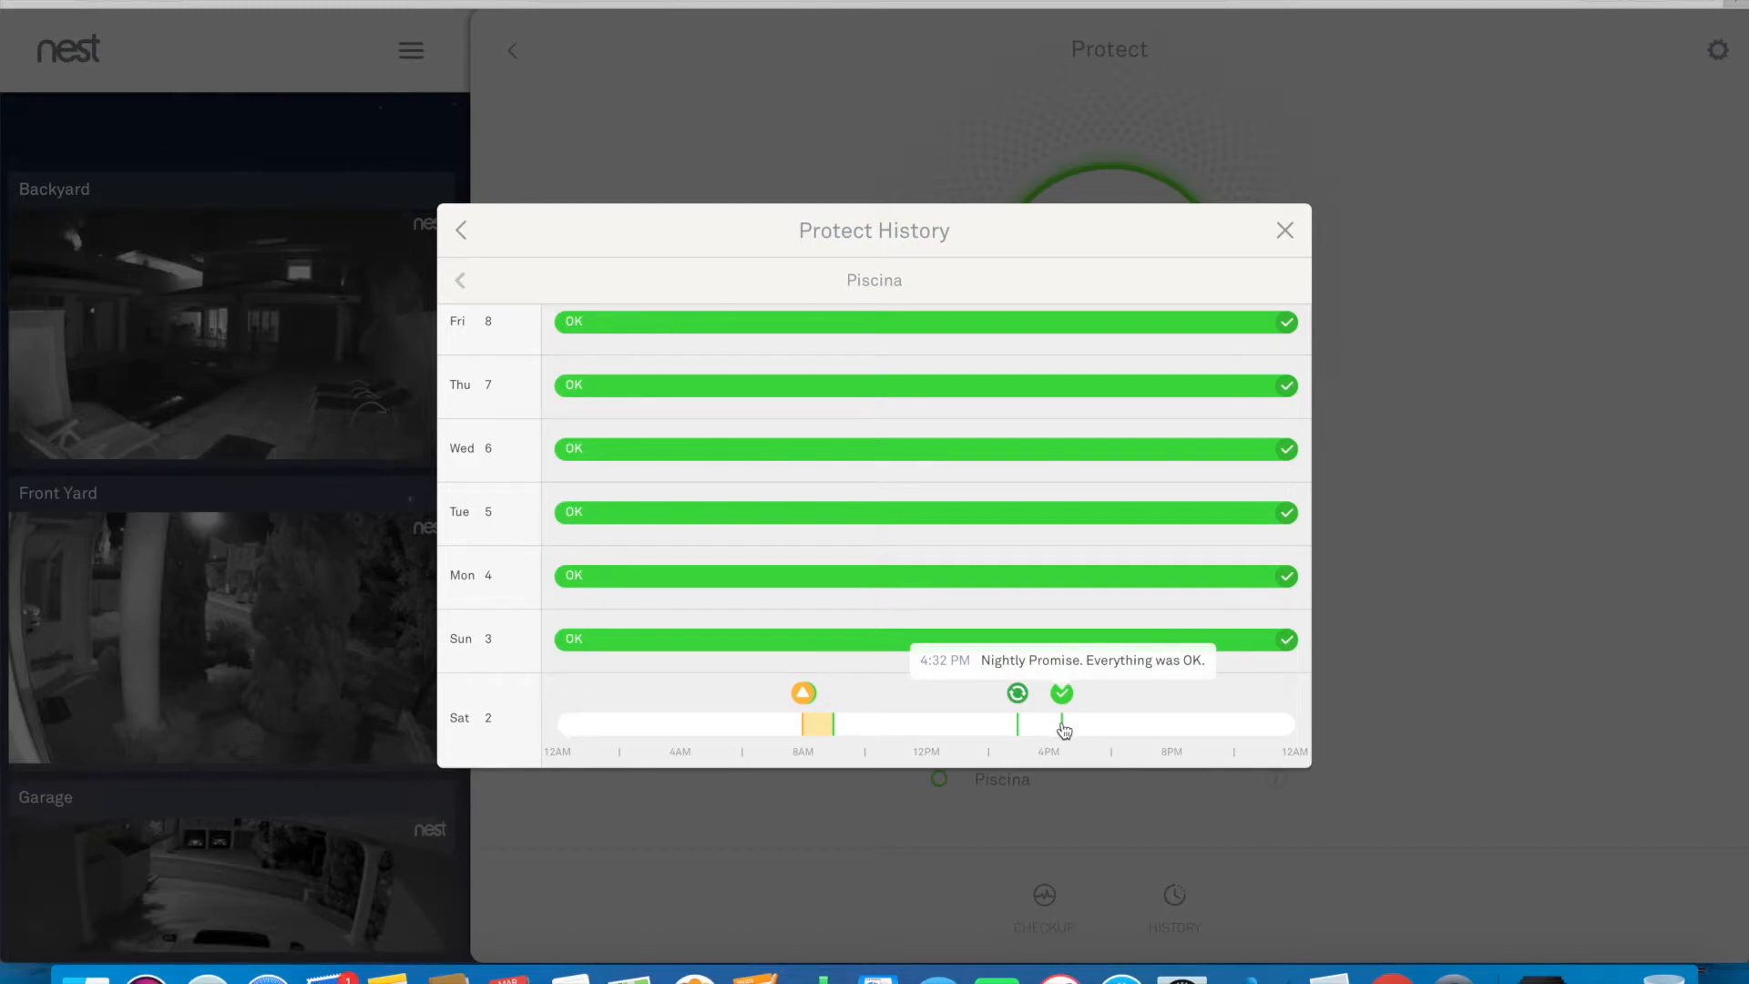
# Close the Piscina history and return from the Protect overview to the home page
pyautogui.scroll(3, 1053, 609)
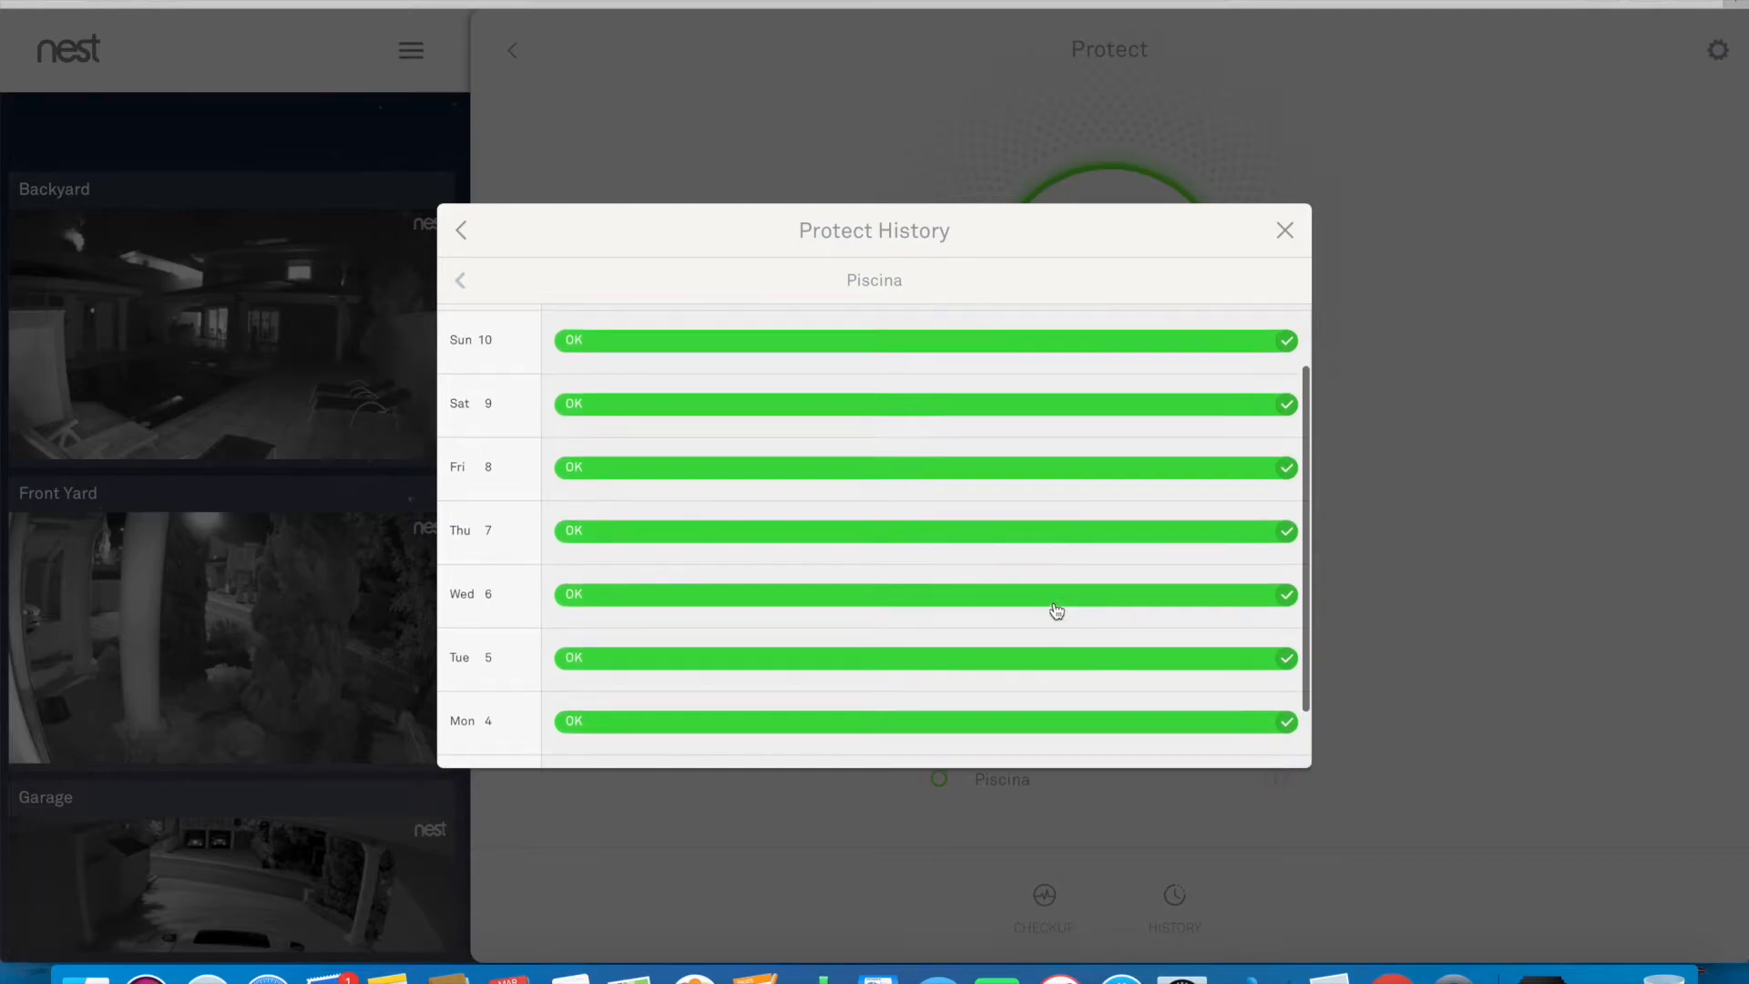
pyautogui.scroll(2, 1057, 611)
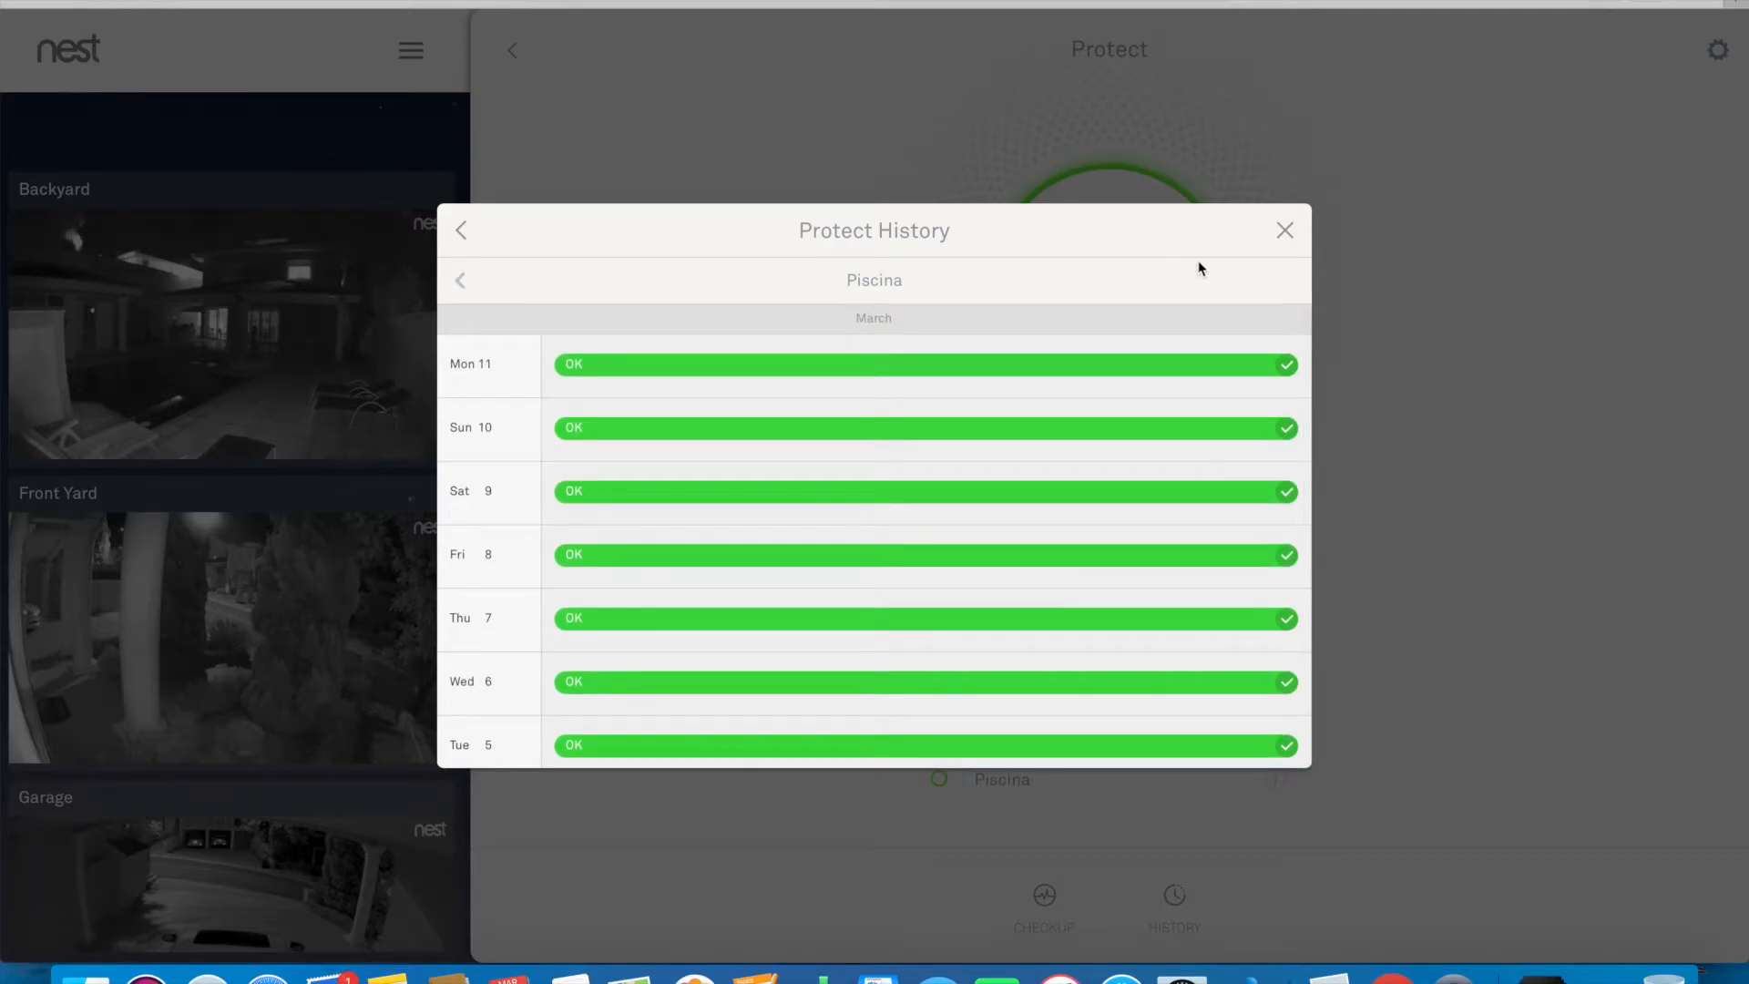
pyautogui.click(1285, 232)
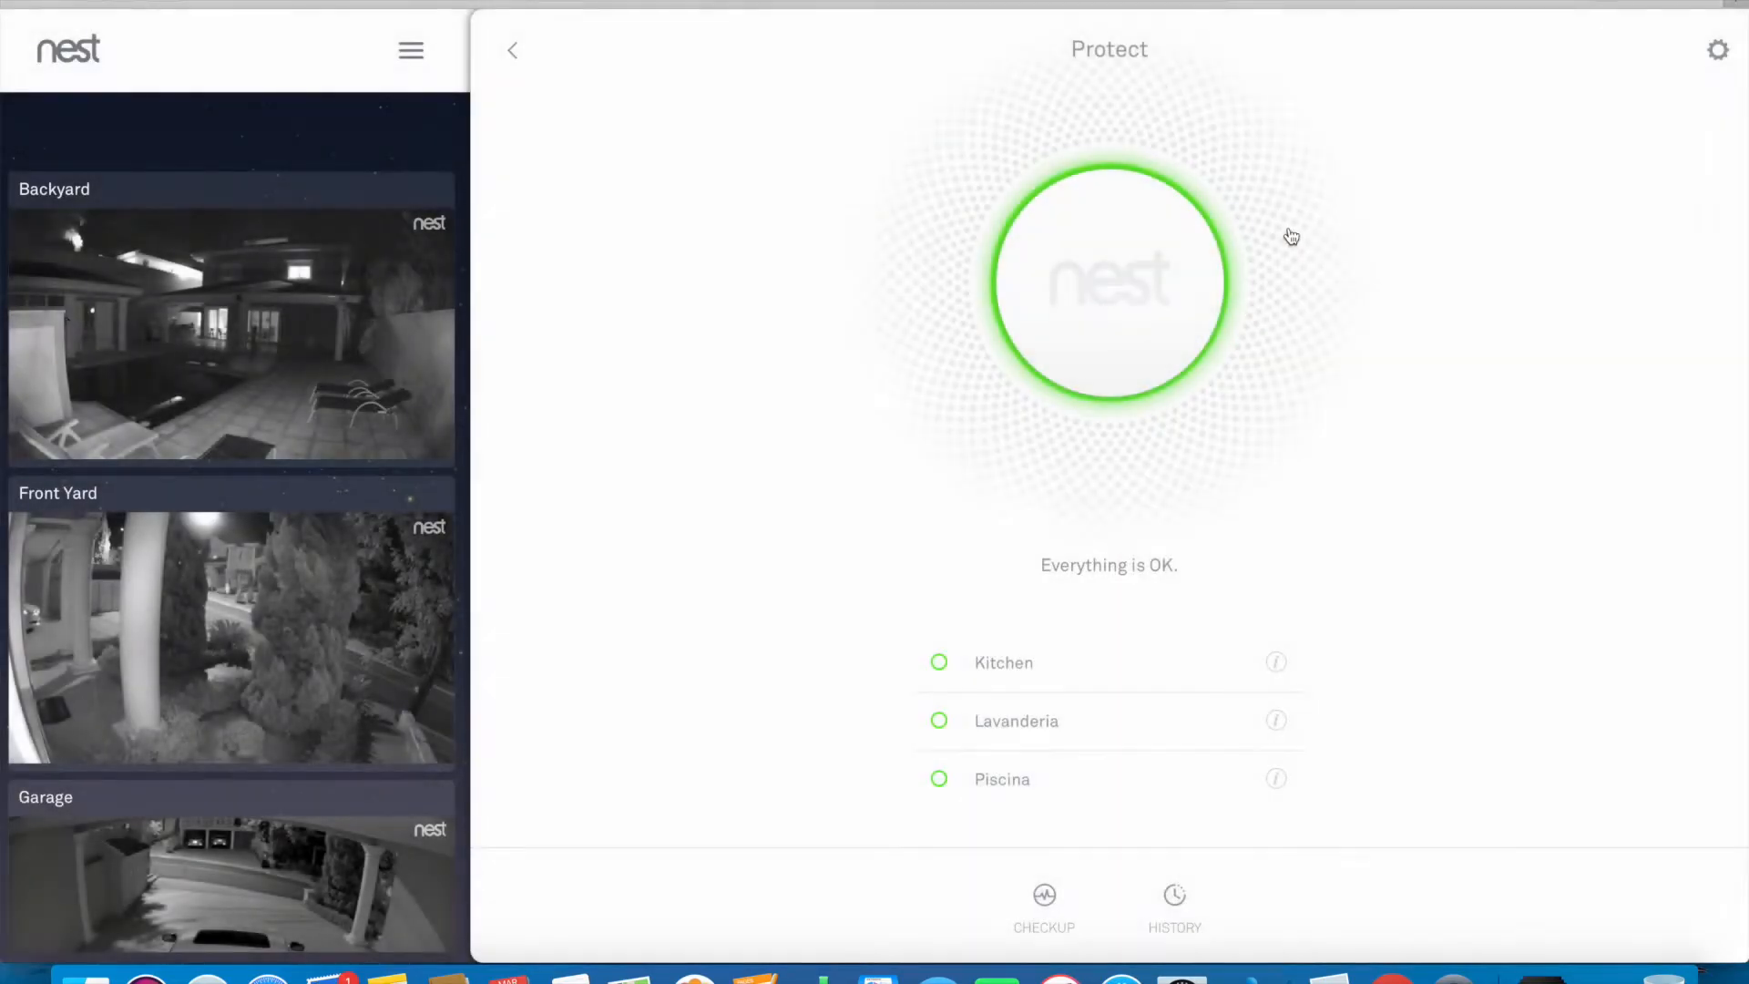
pyautogui.click(513, 51)
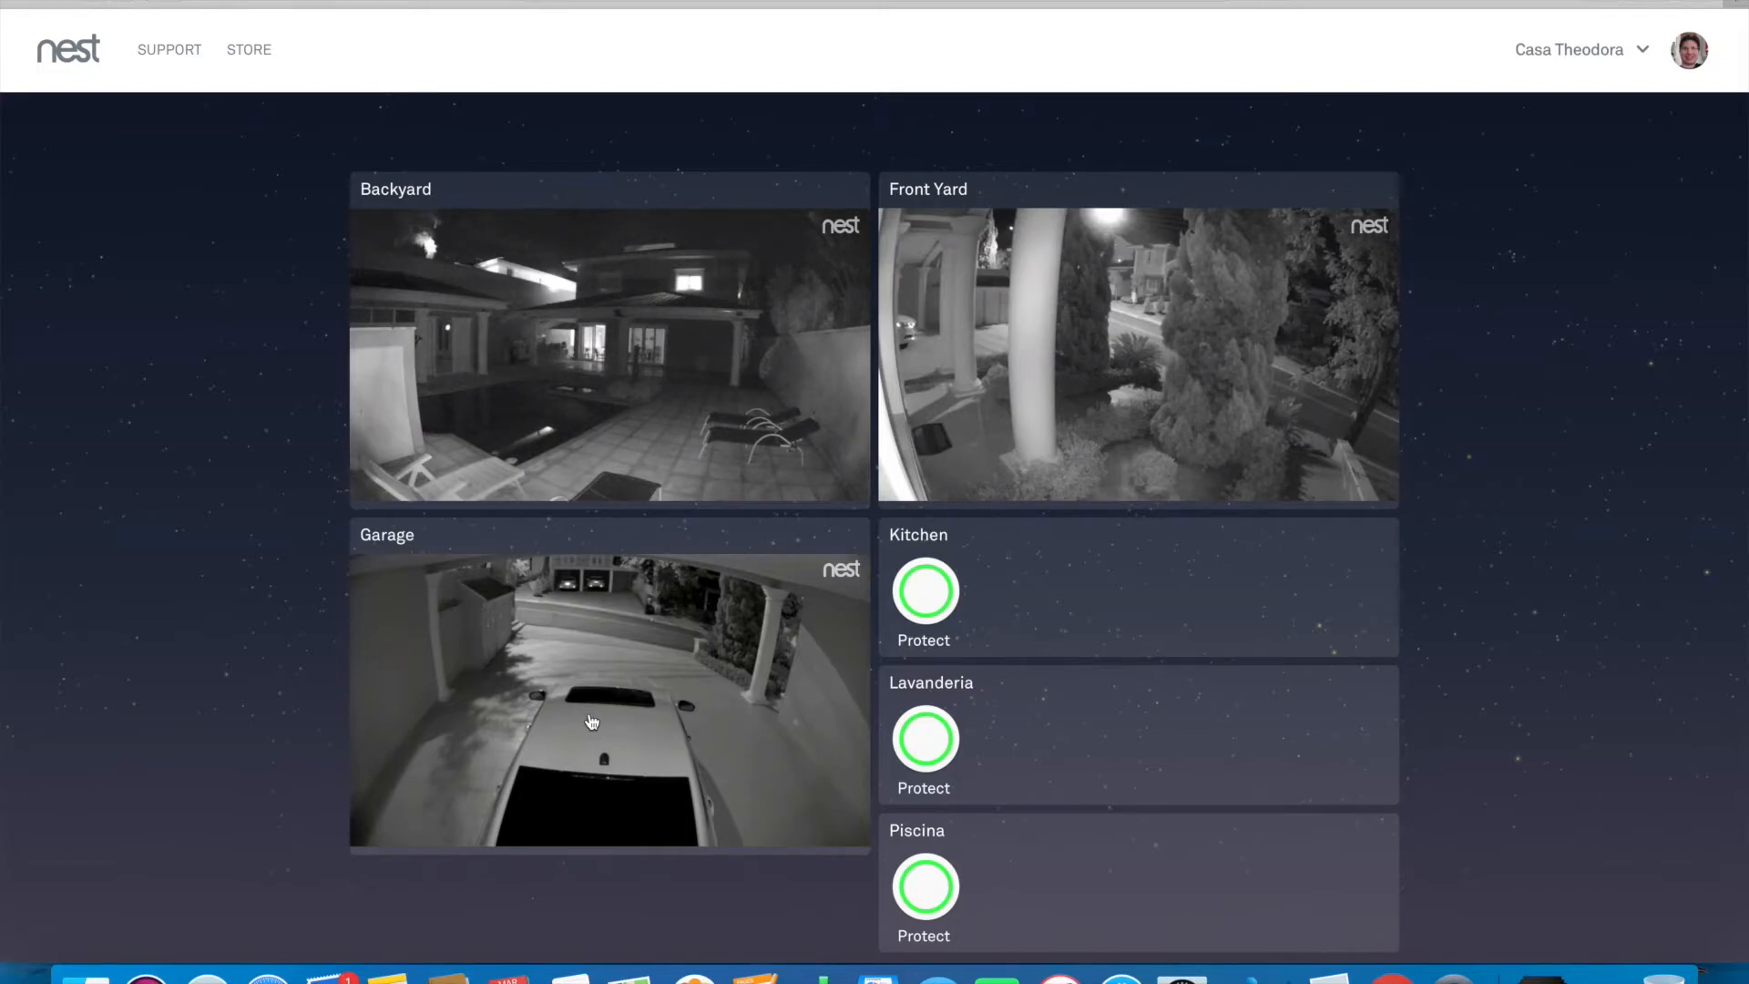
# View the Backyard camera's live feed in full screen, show and hide its activity zones, and exit full screen
pyautogui.click(578, 403)
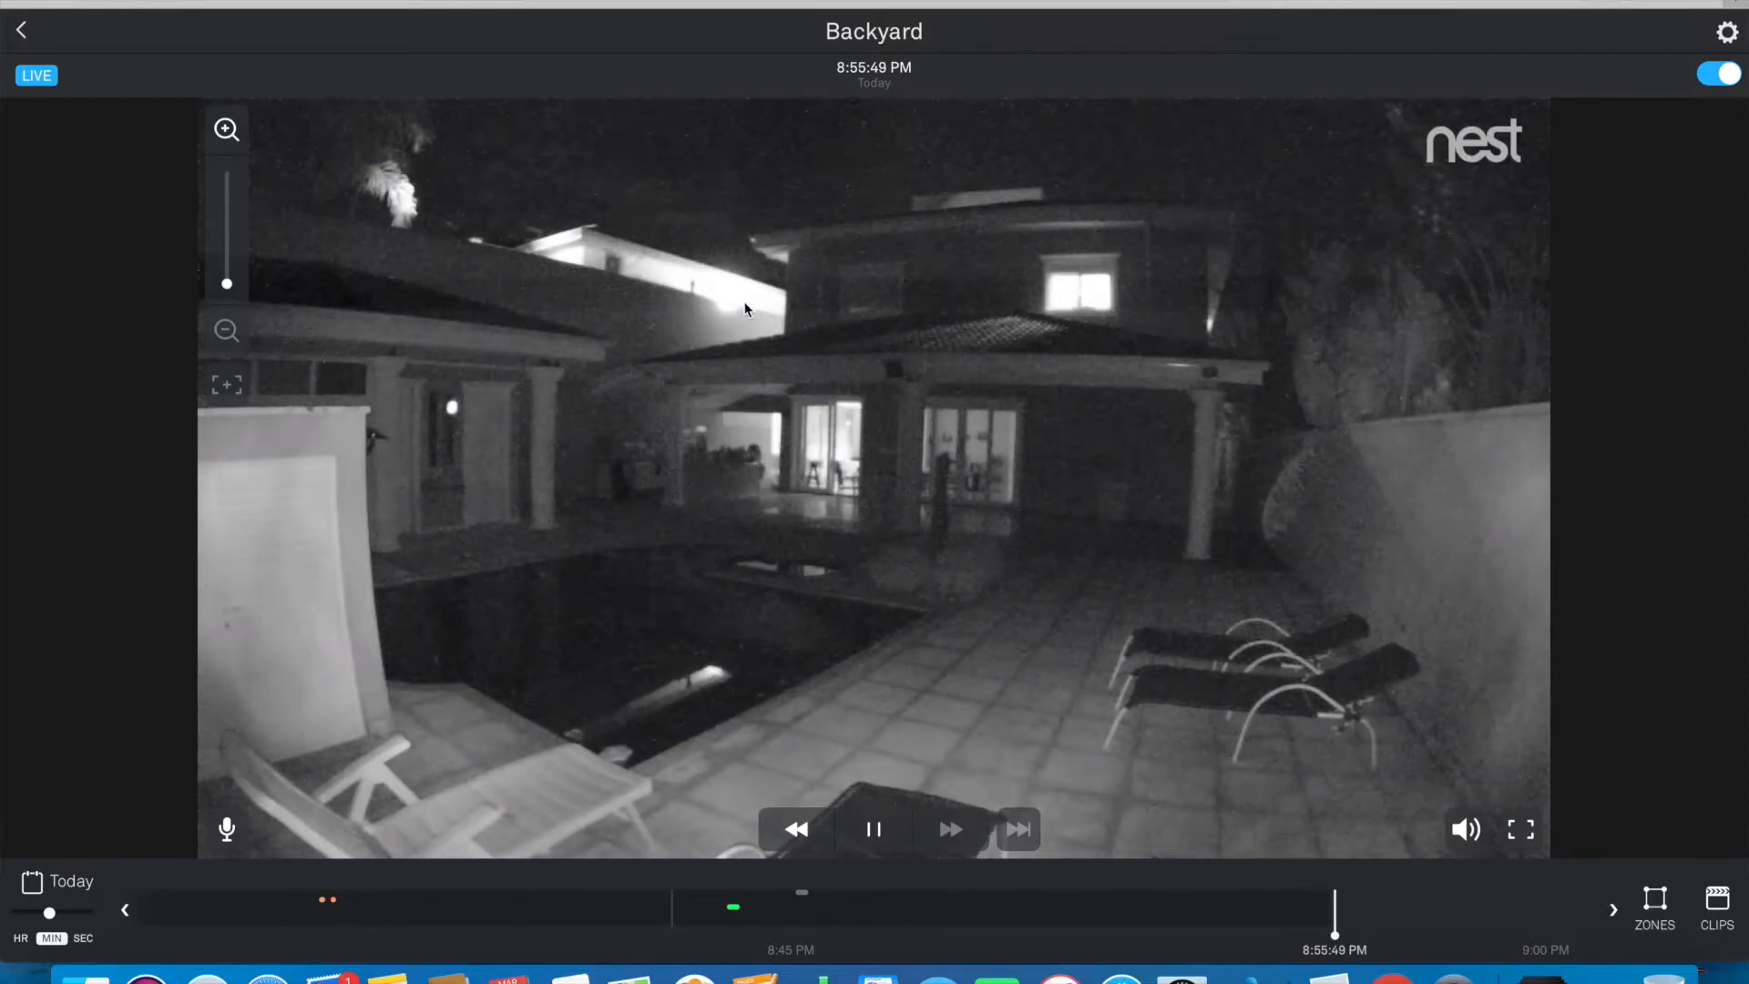
pyautogui.click(1521, 831)
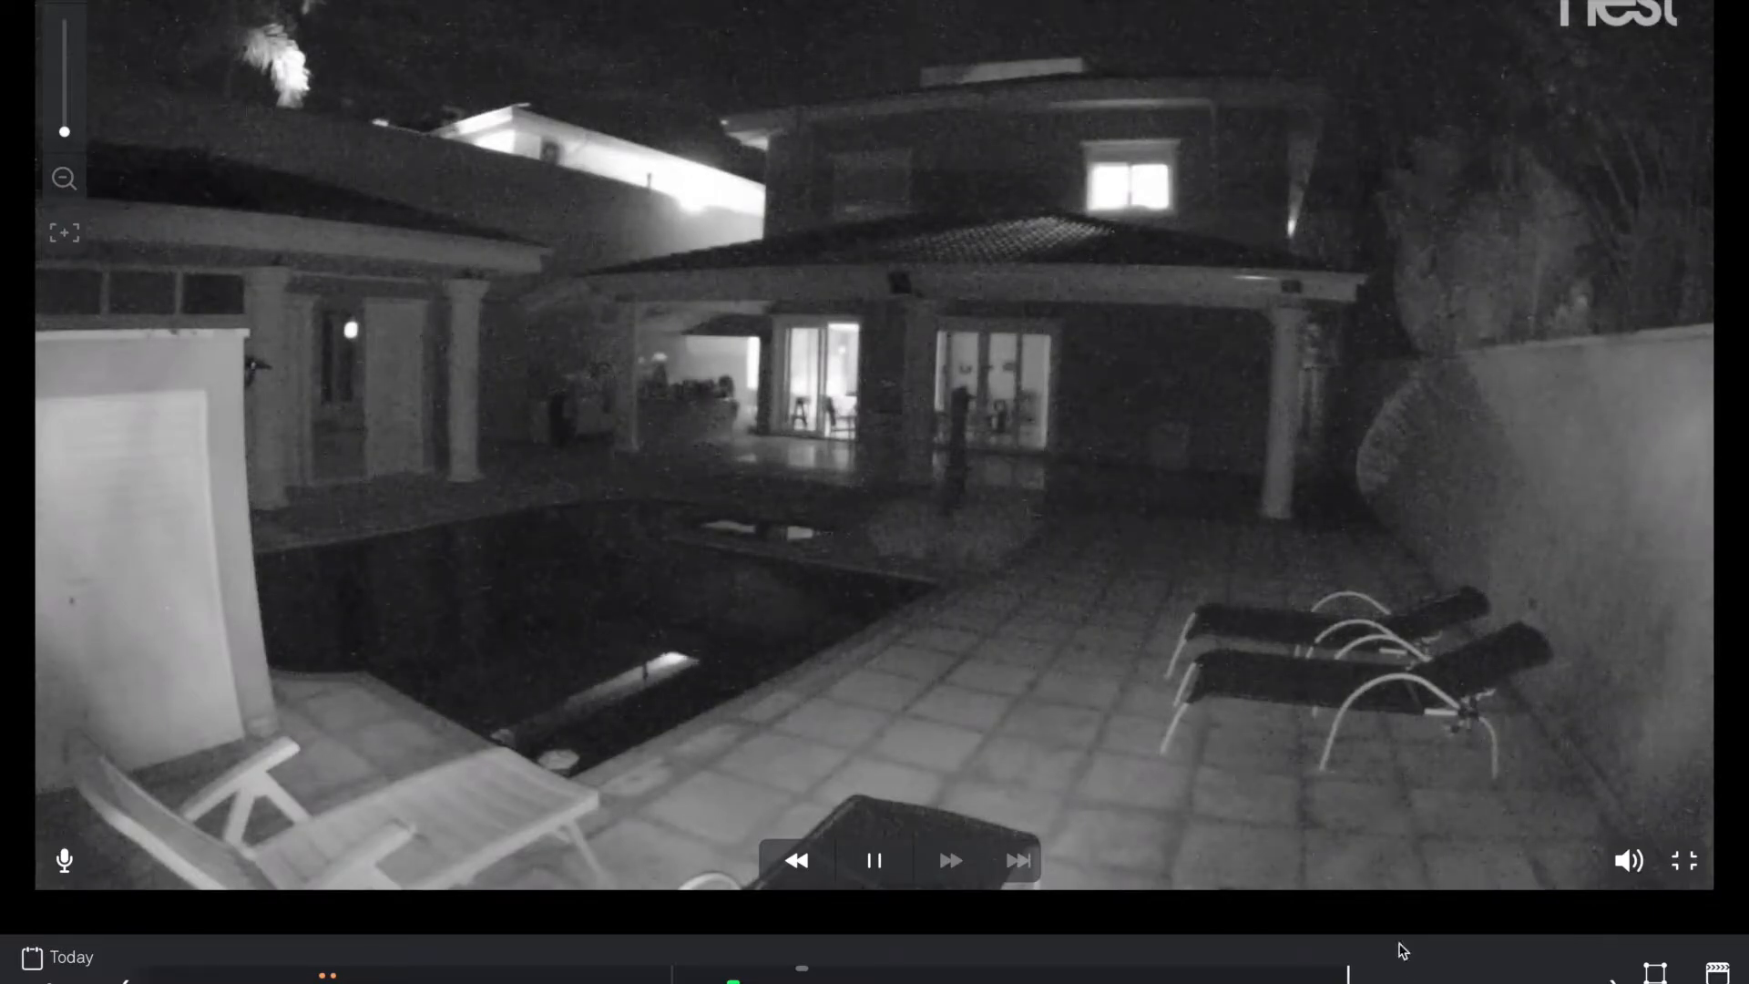
pyautogui.moveTo(1549, 954)
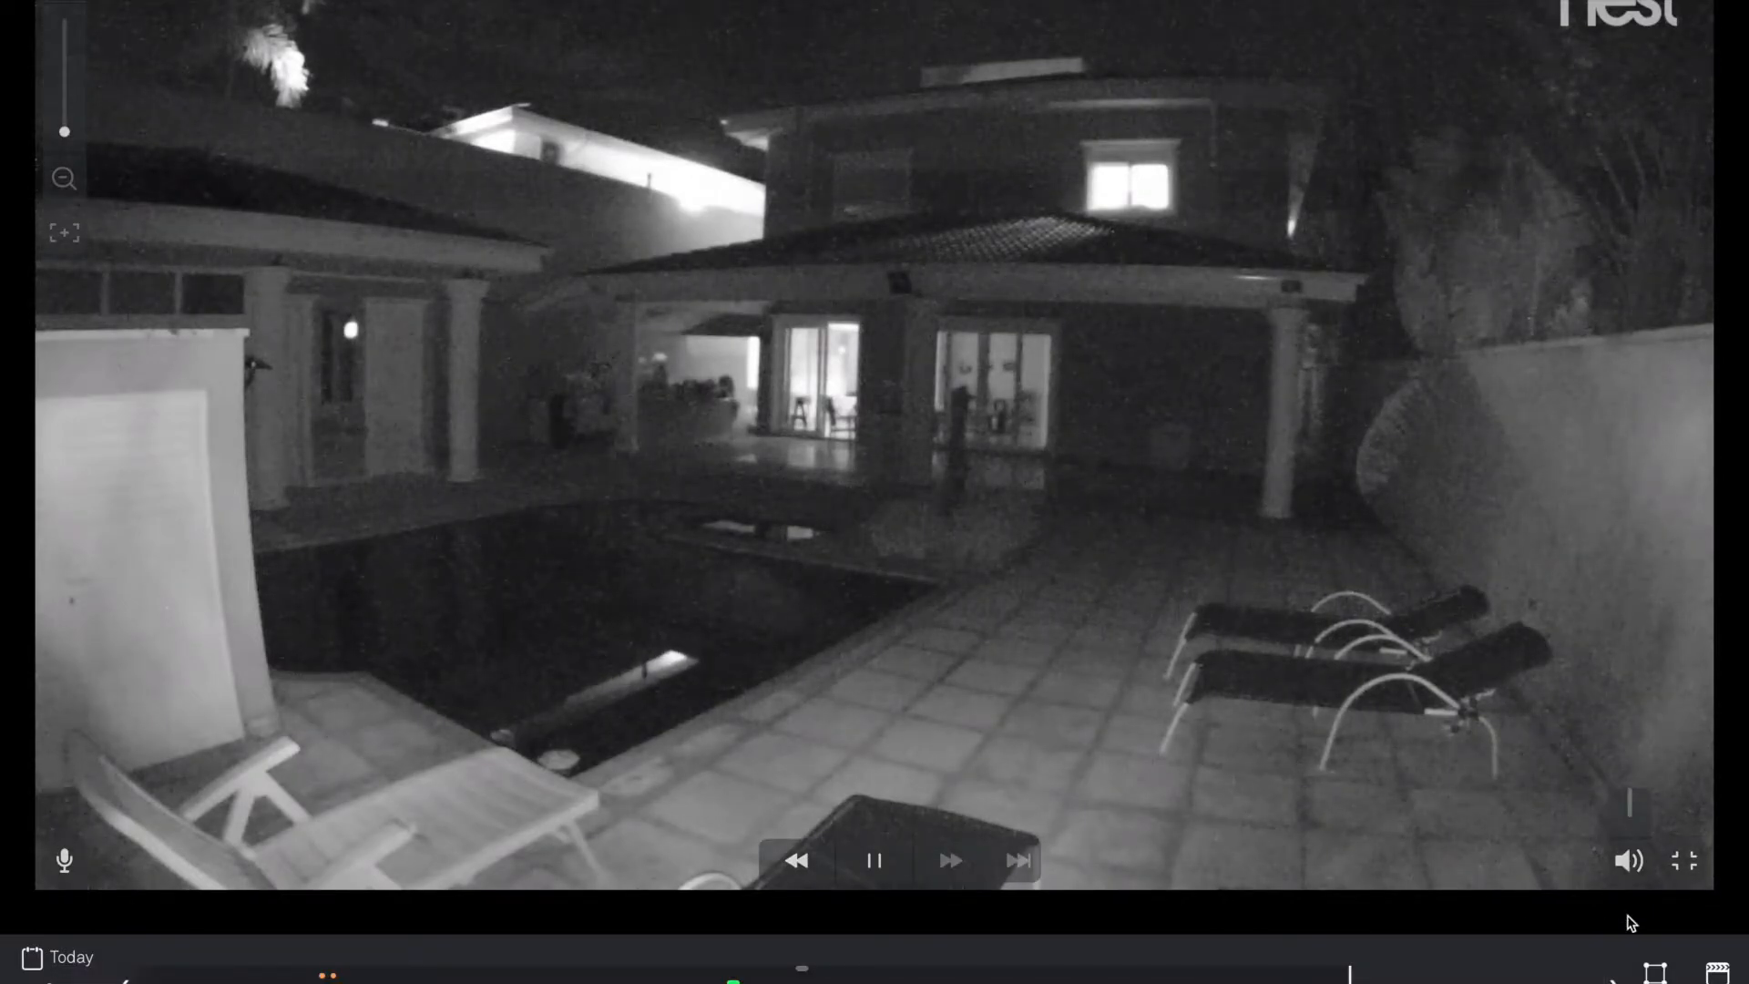
pyautogui.click(1656, 973)
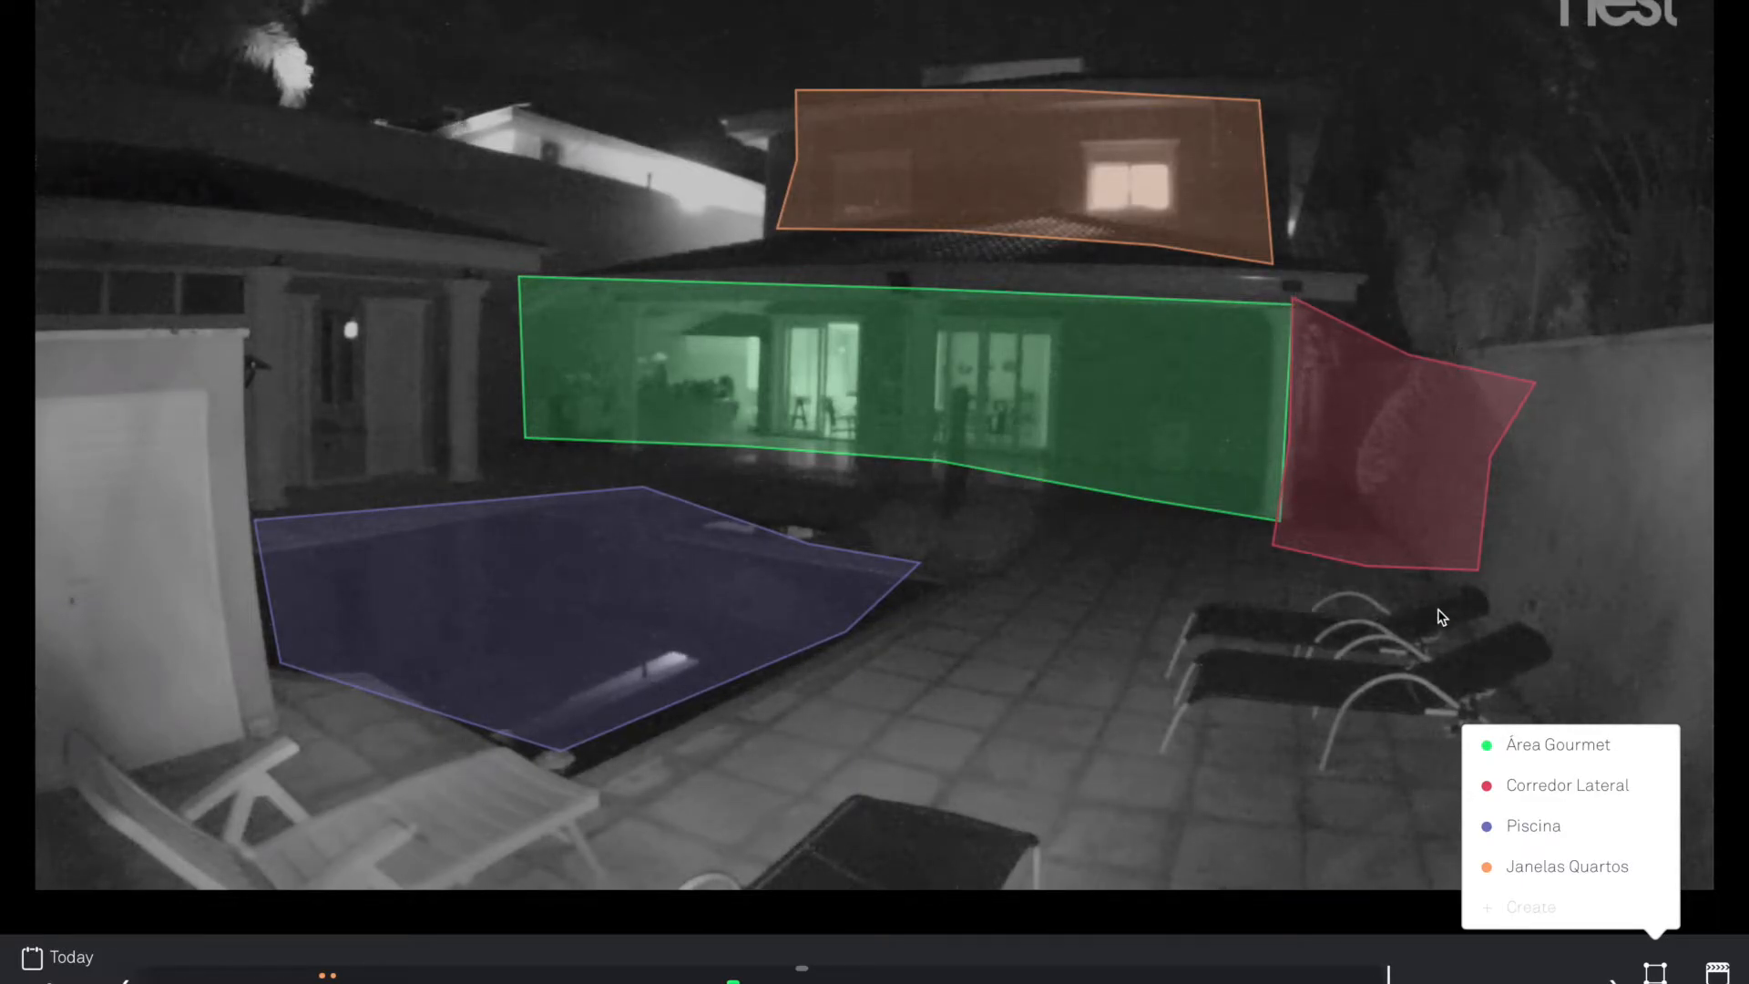
pyautogui.click(1657, 975)
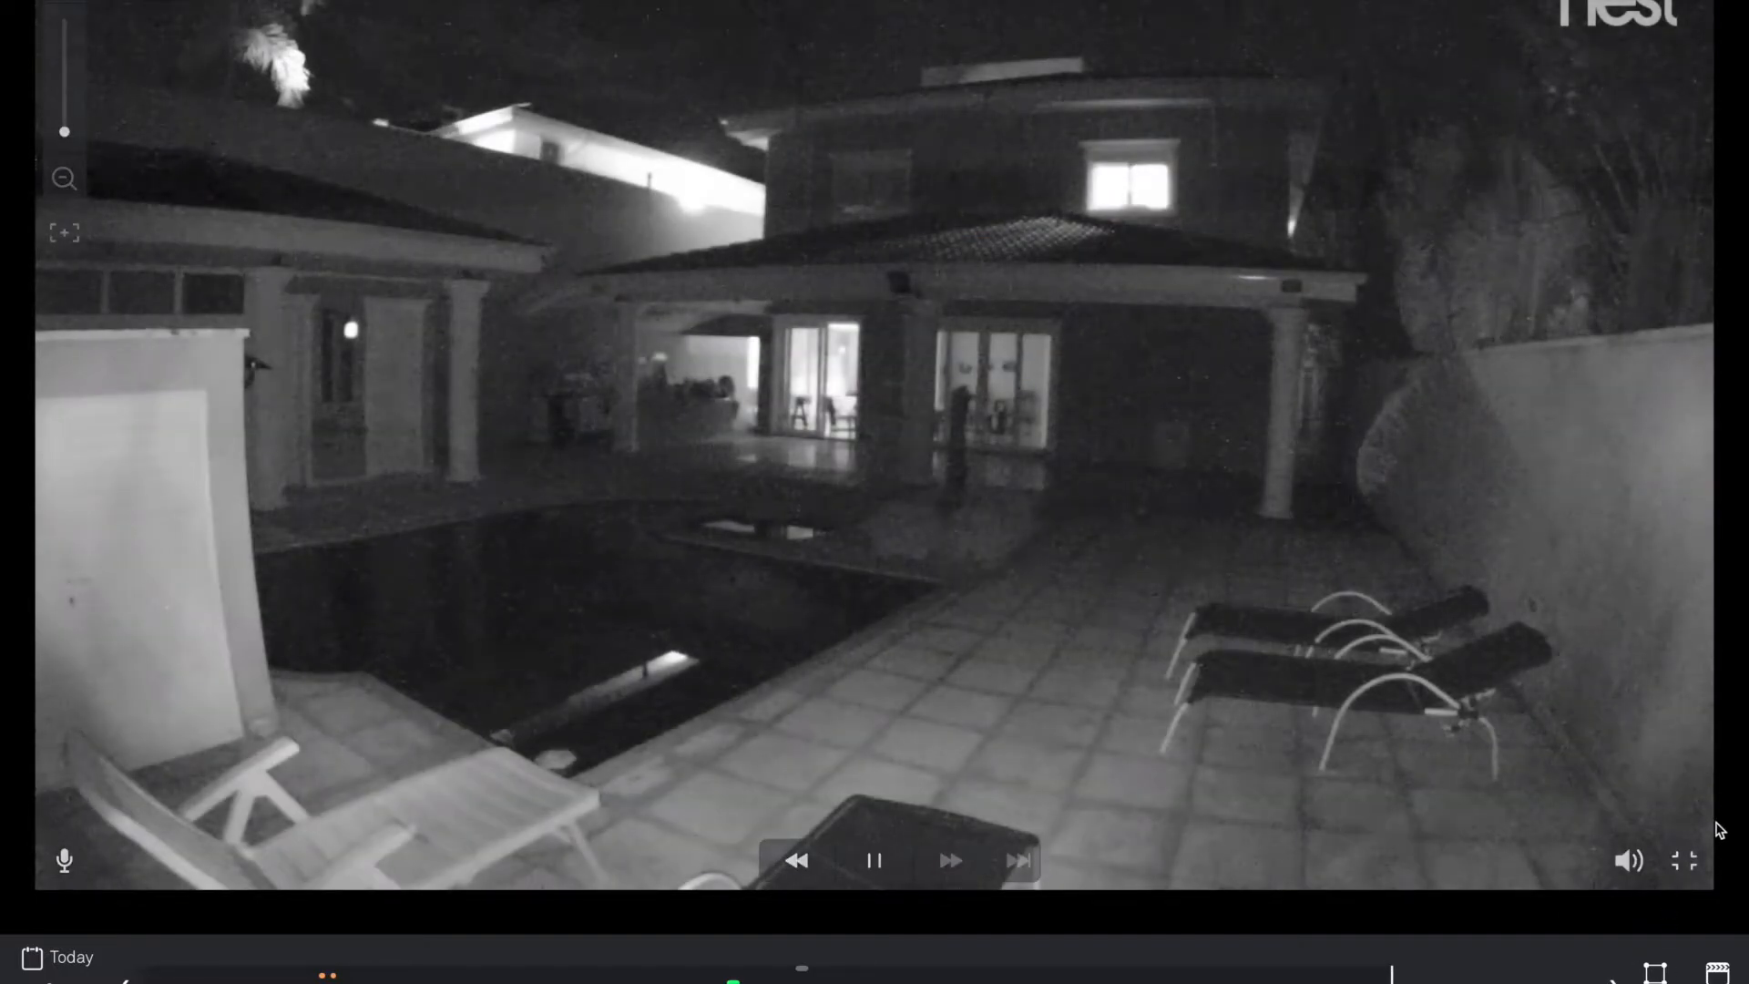
pyautogui.click(1687, 861)
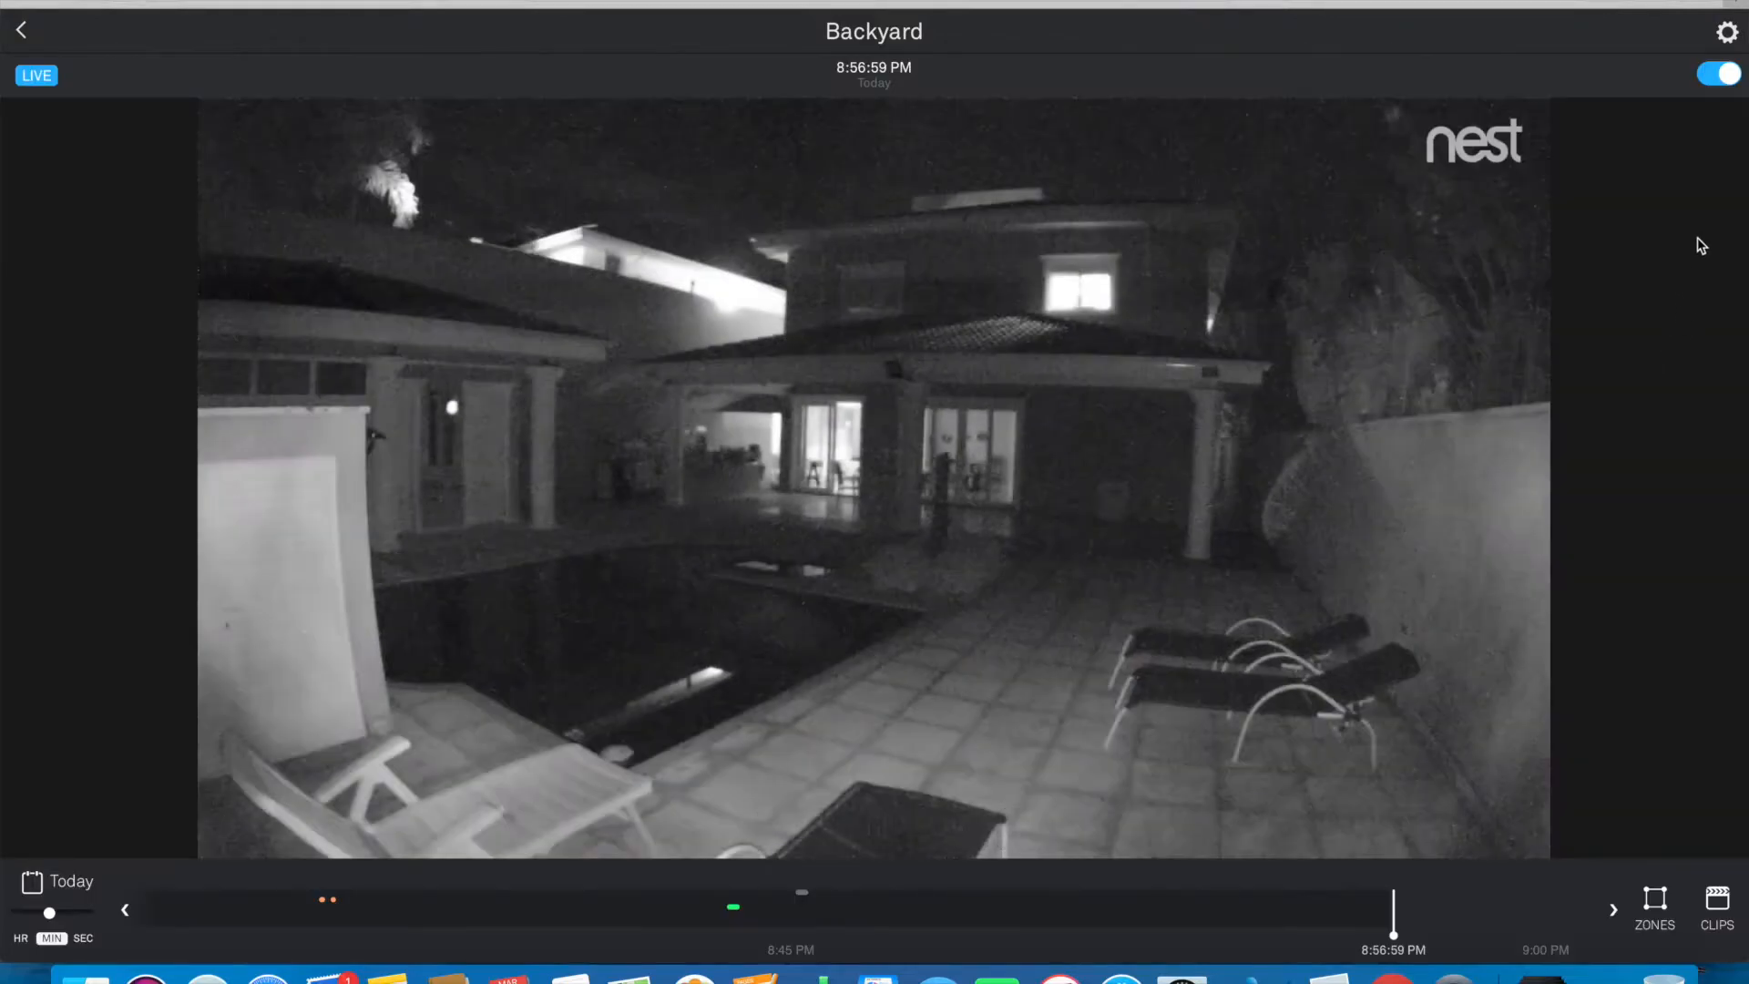
# Open the Backyard camera's settings, review the notification type and when-to-send options, and close the settings
pyautogui.click(1727, 33)
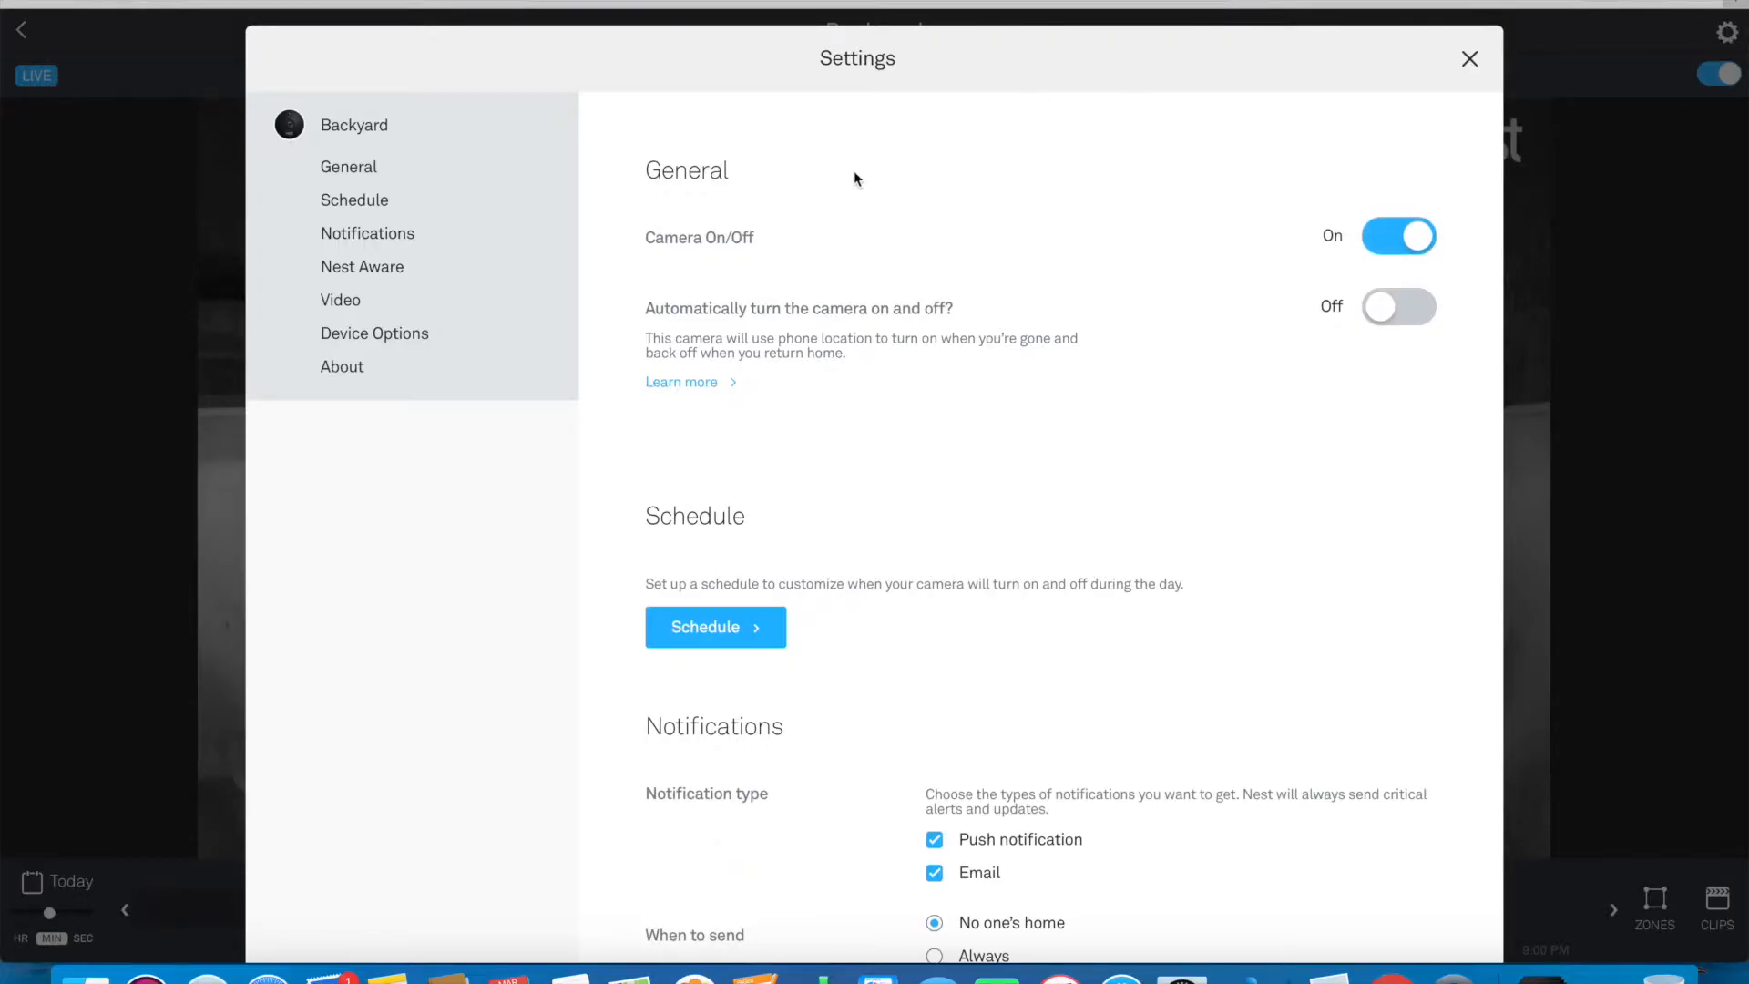
pyautogui.click(390, 236)
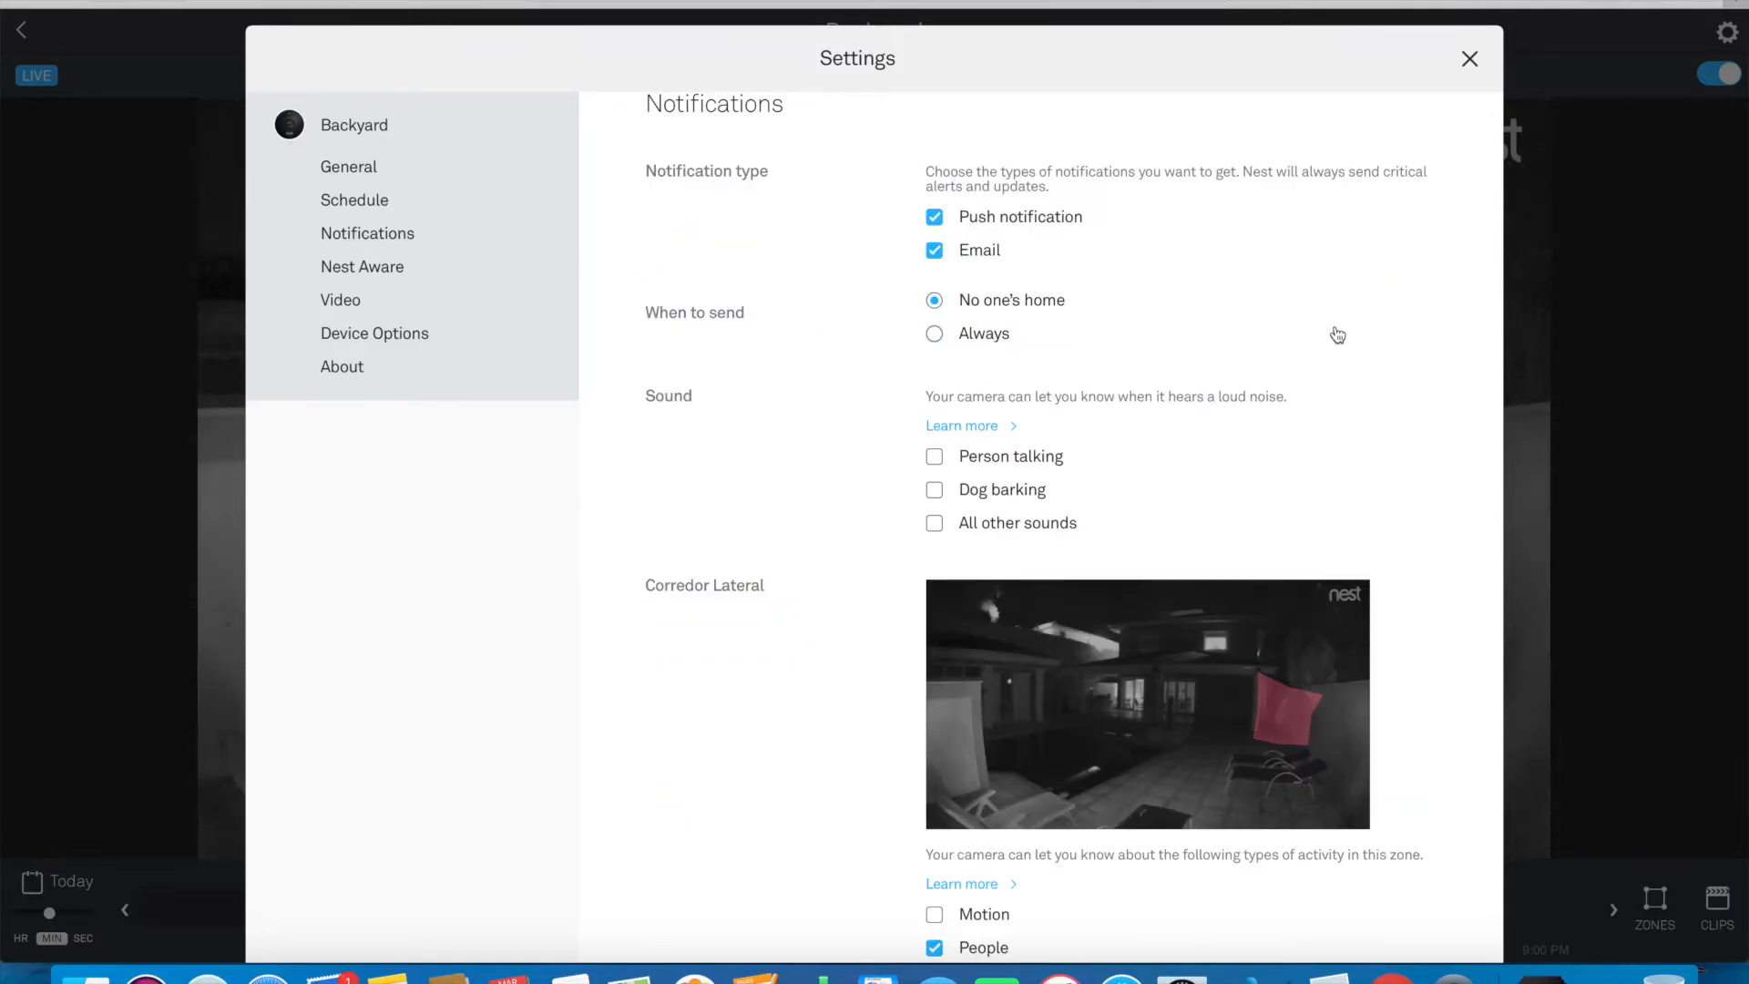
pyautogui.scroll(2, 1337, 335)
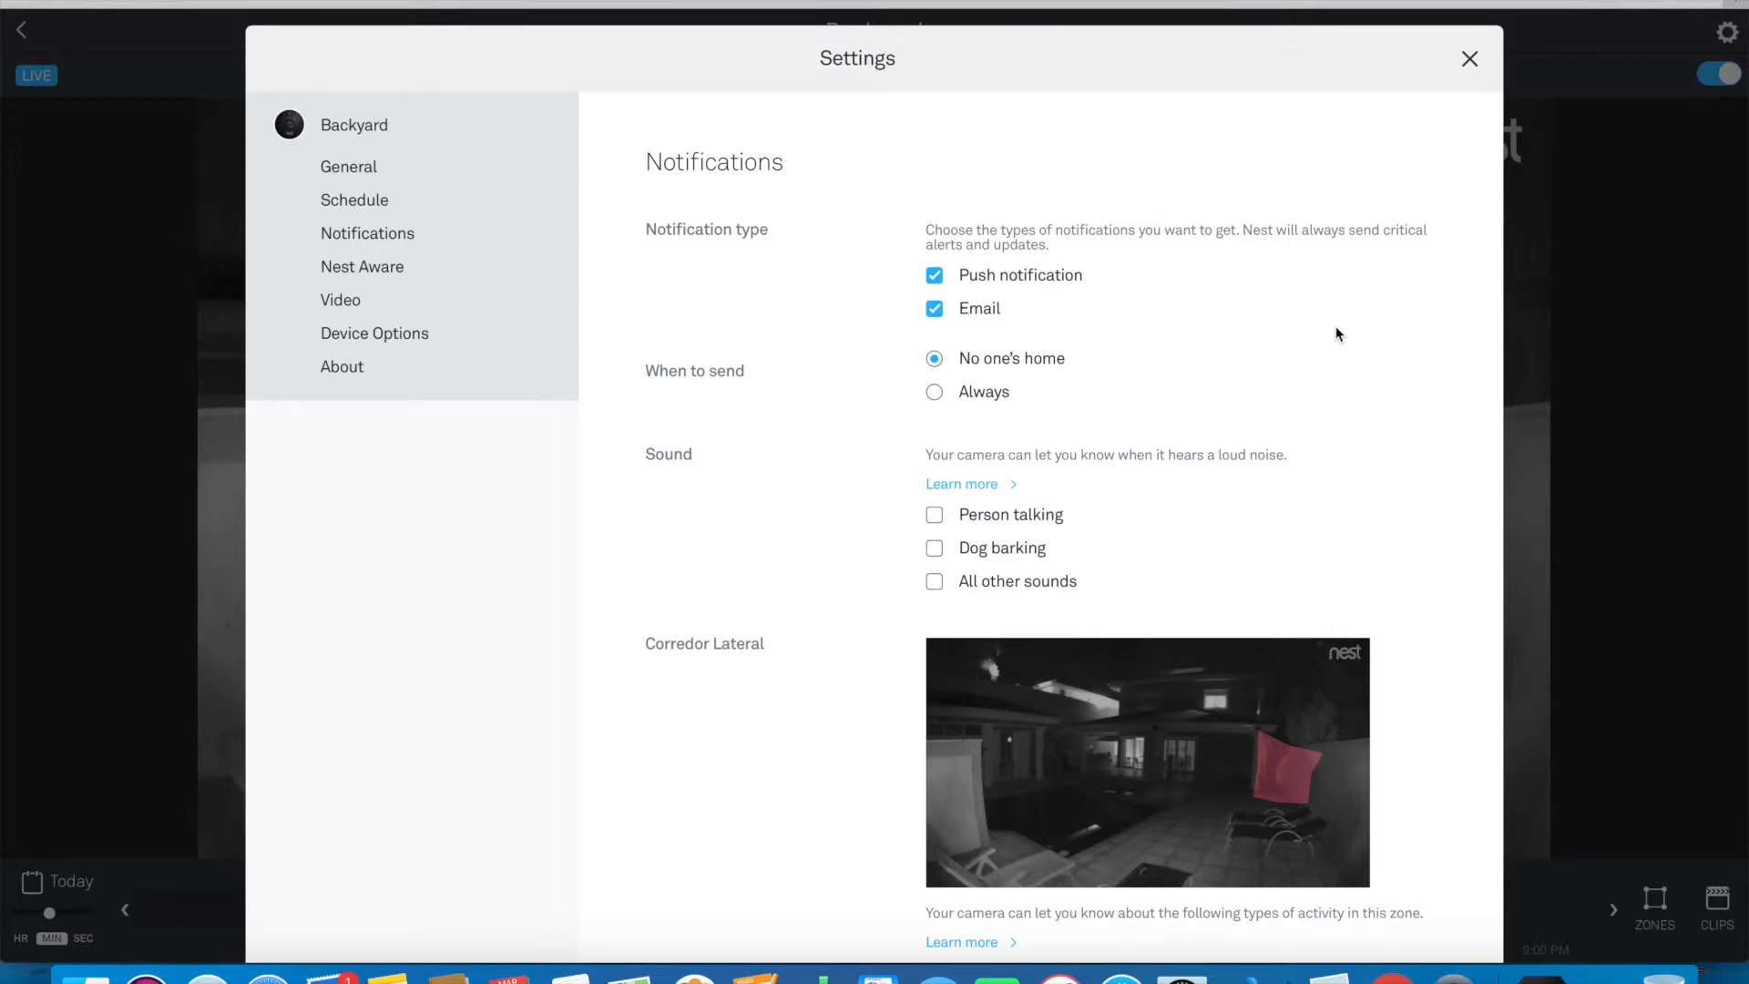
pyautogui.scroll(-2, 1337, 336)
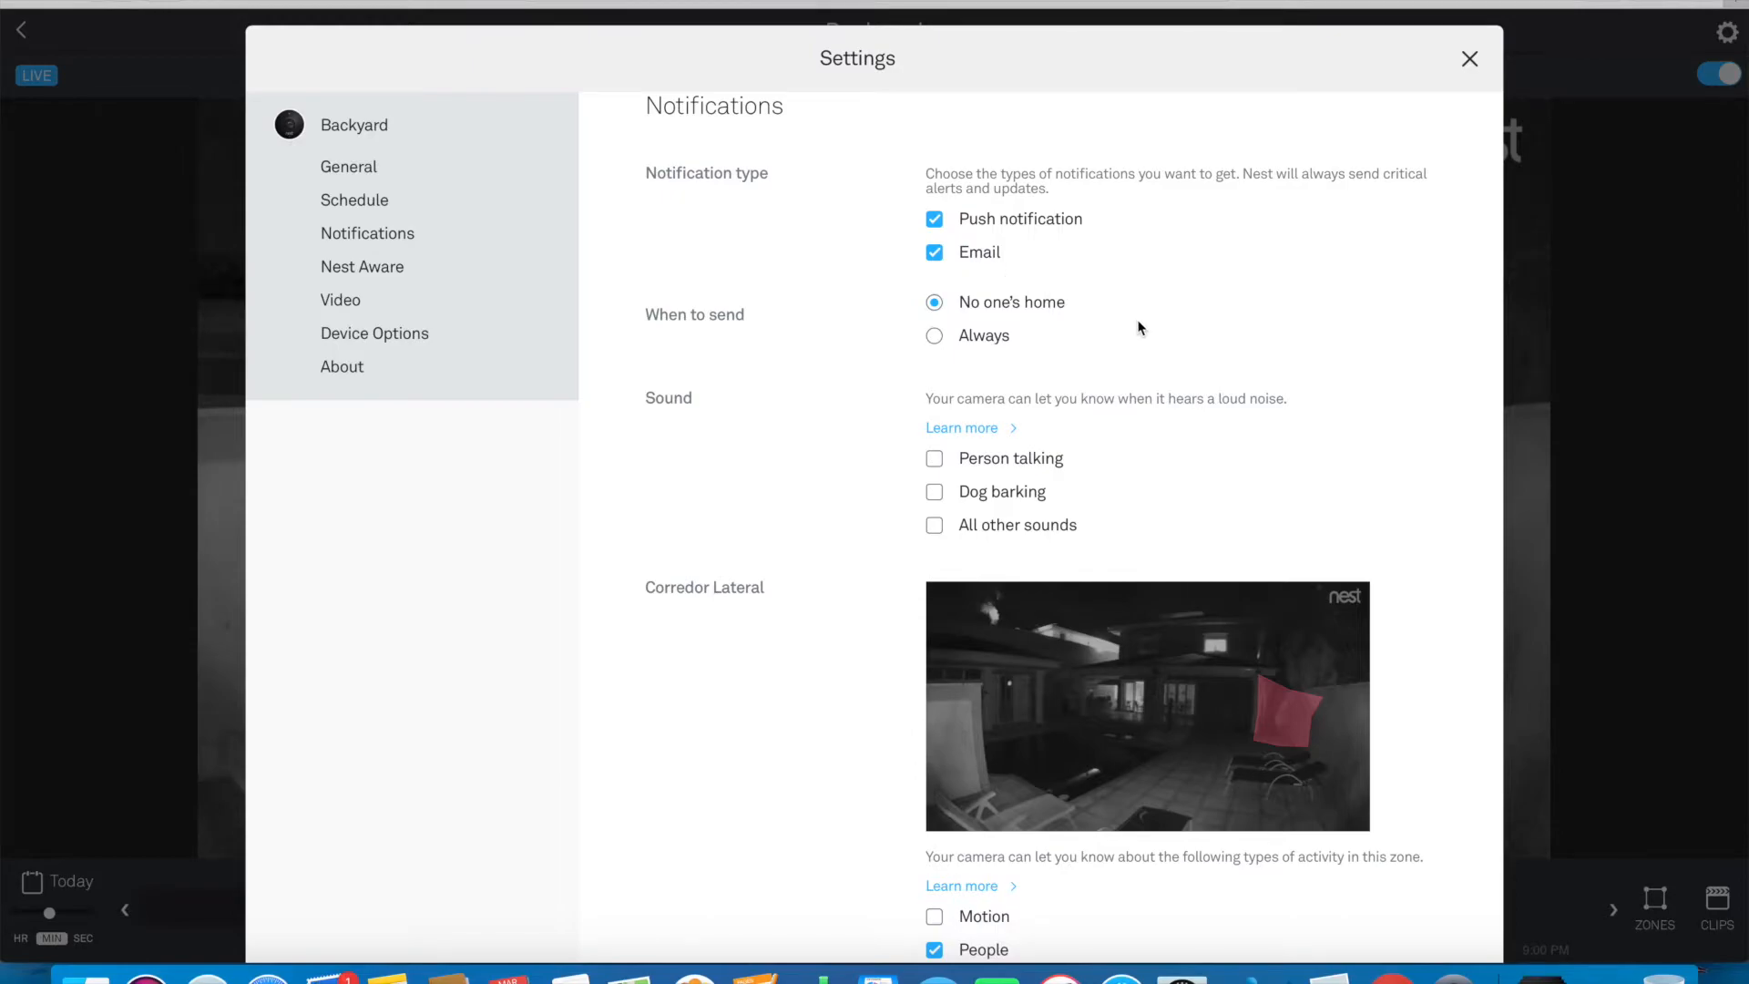
pyautogui.scroll(-1, 1139, 328)
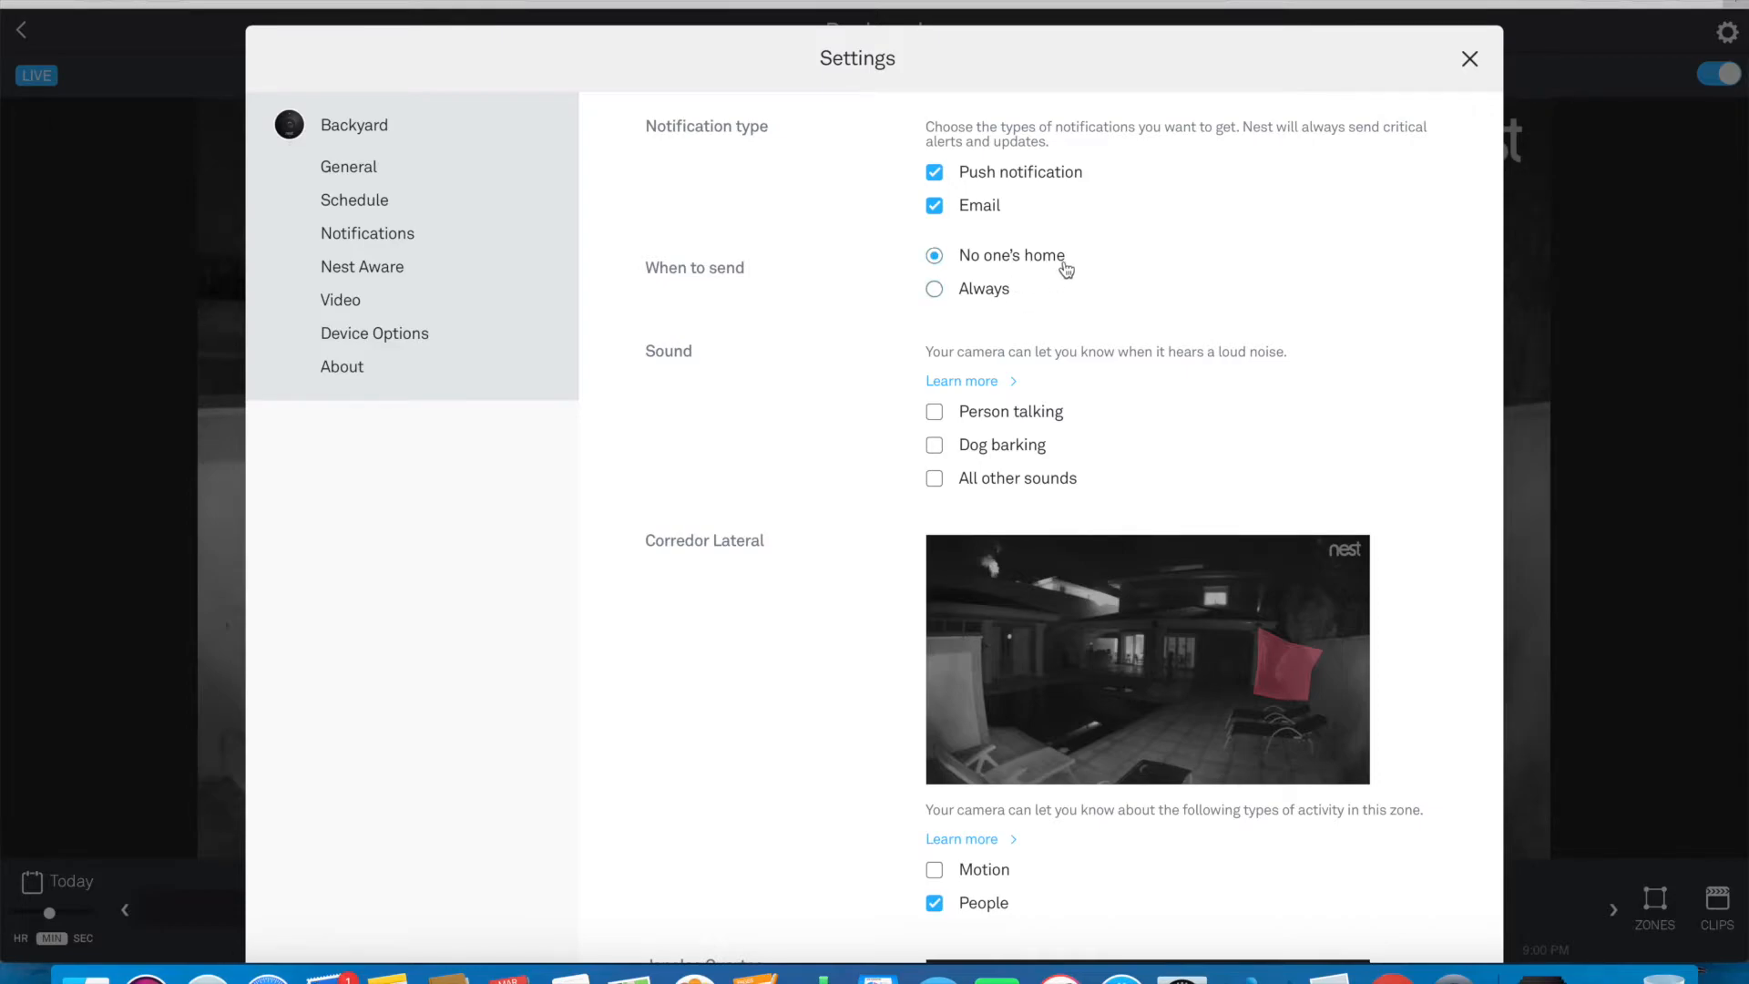
pyautogui.click(1469, 59)
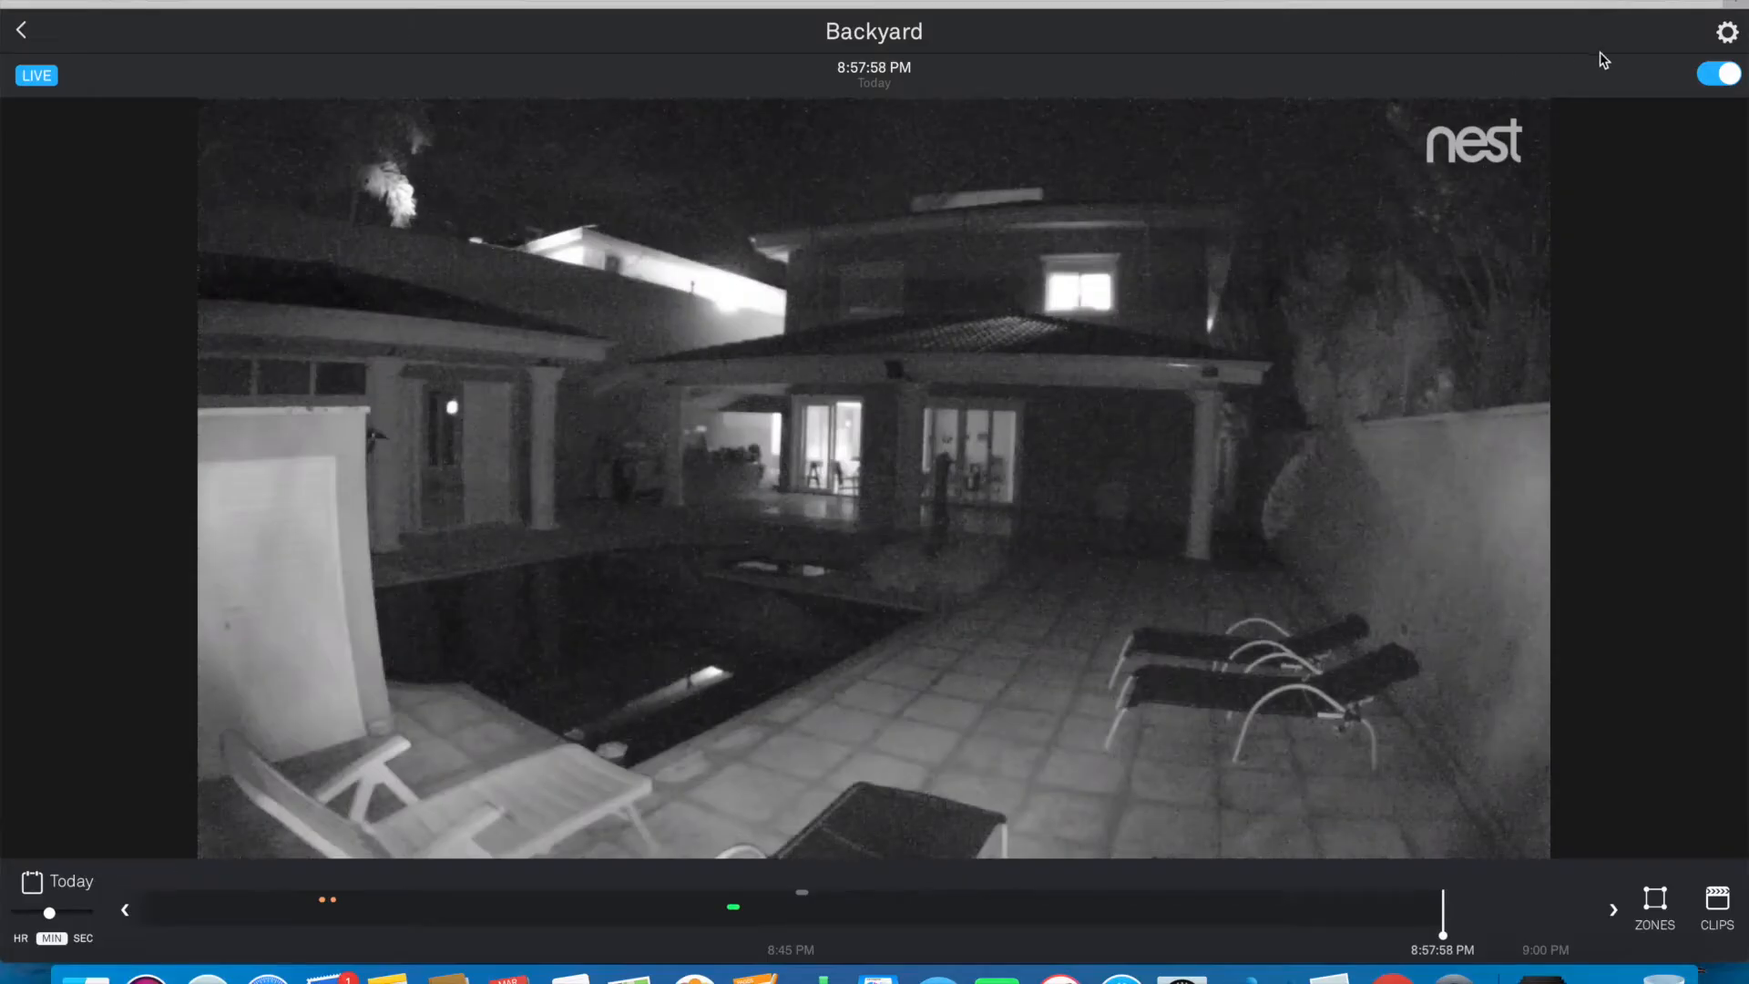
# Return to the home page and switch the home's status to Away and back to Home
pyautogui.click(23, 32)
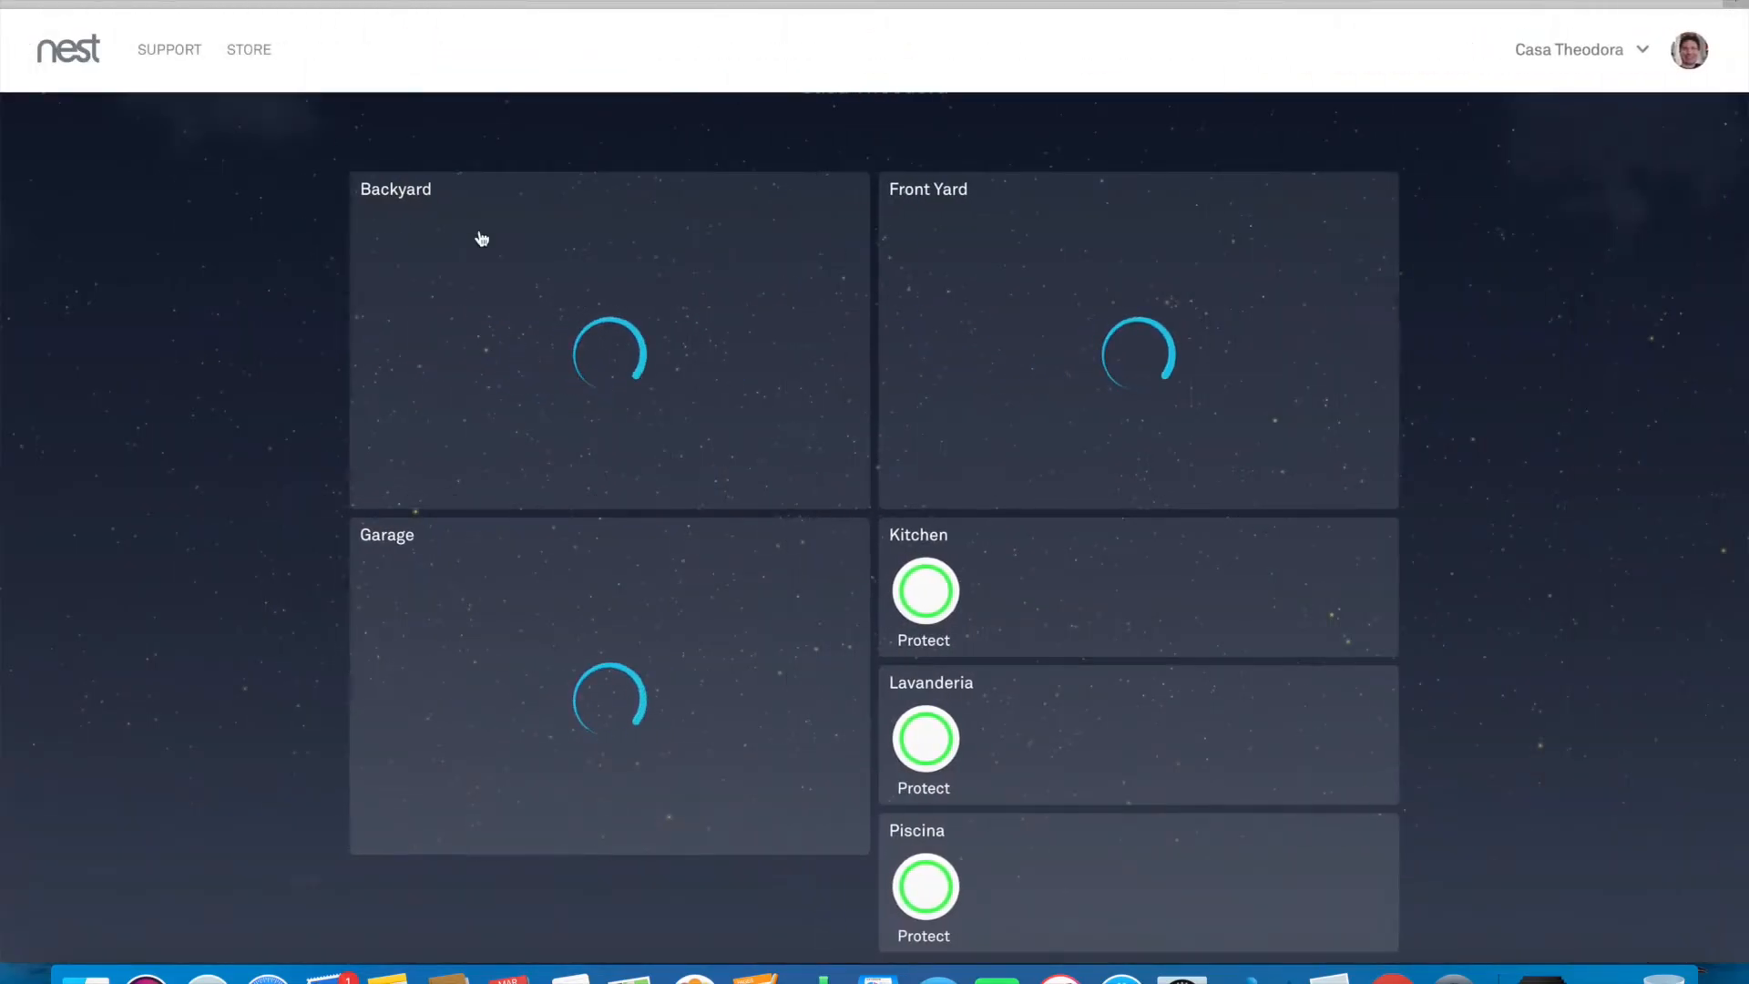
pyautogui.scroll(3, 502, 264)
pyautogui.scroll(2, 501, 264)
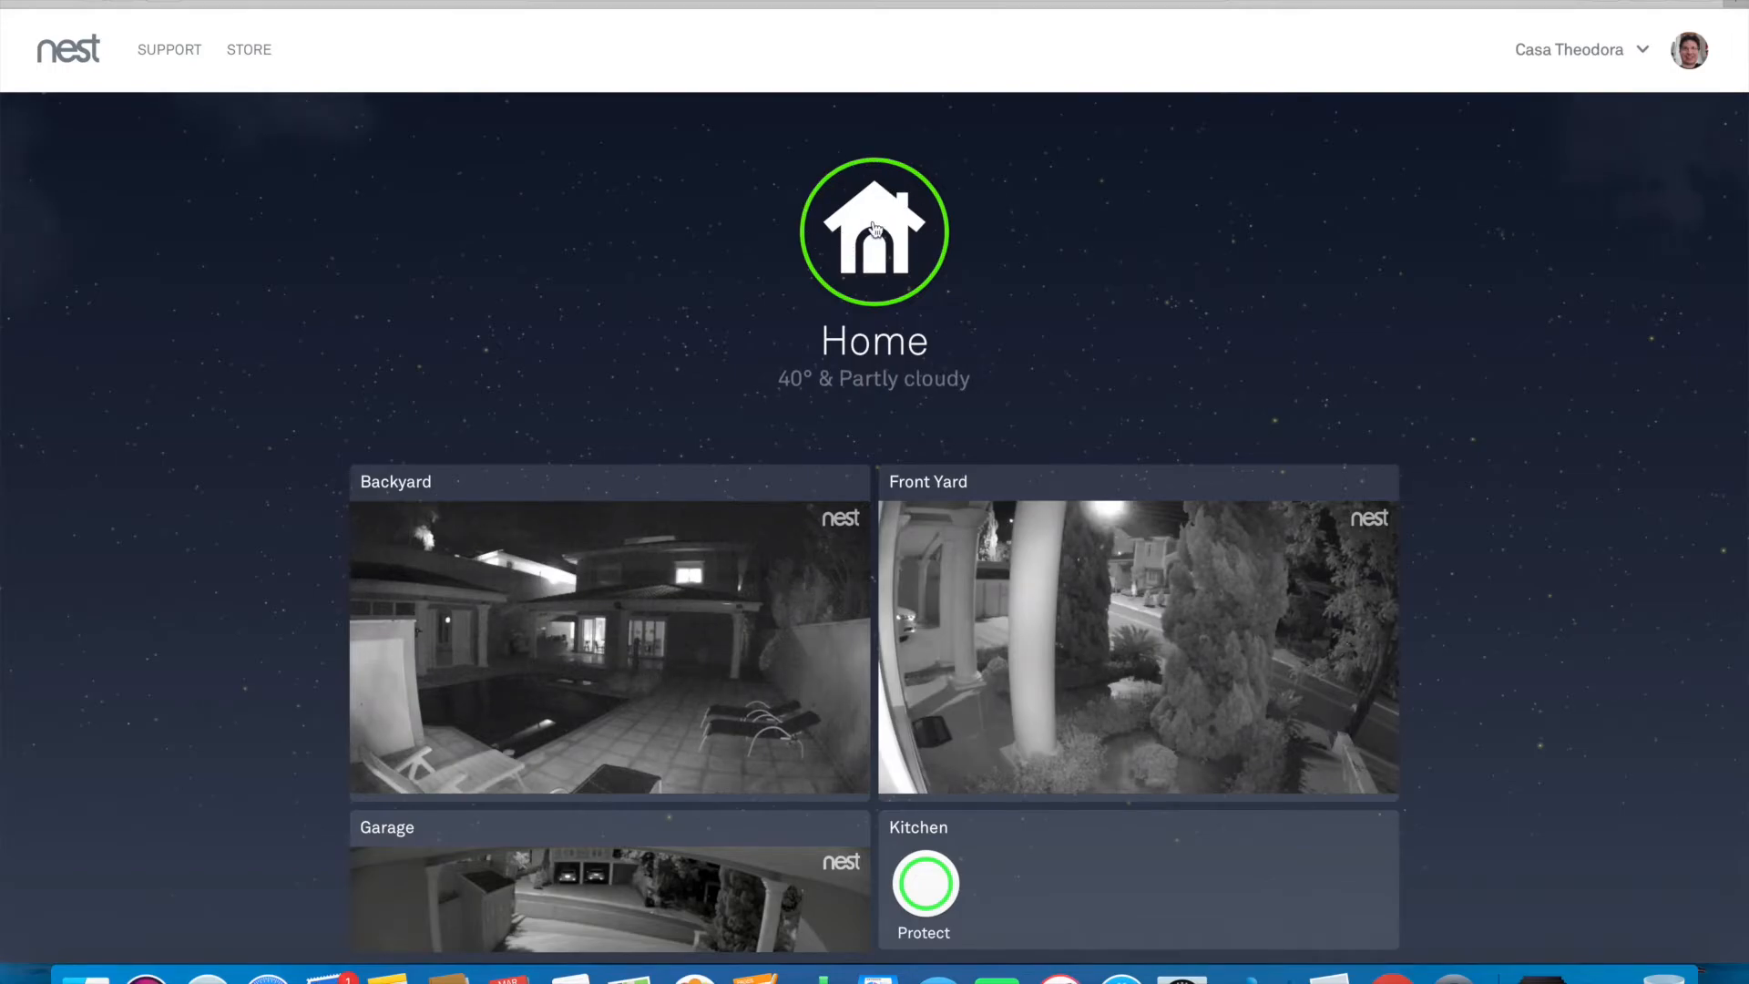
pyautogui.click(874, 228)
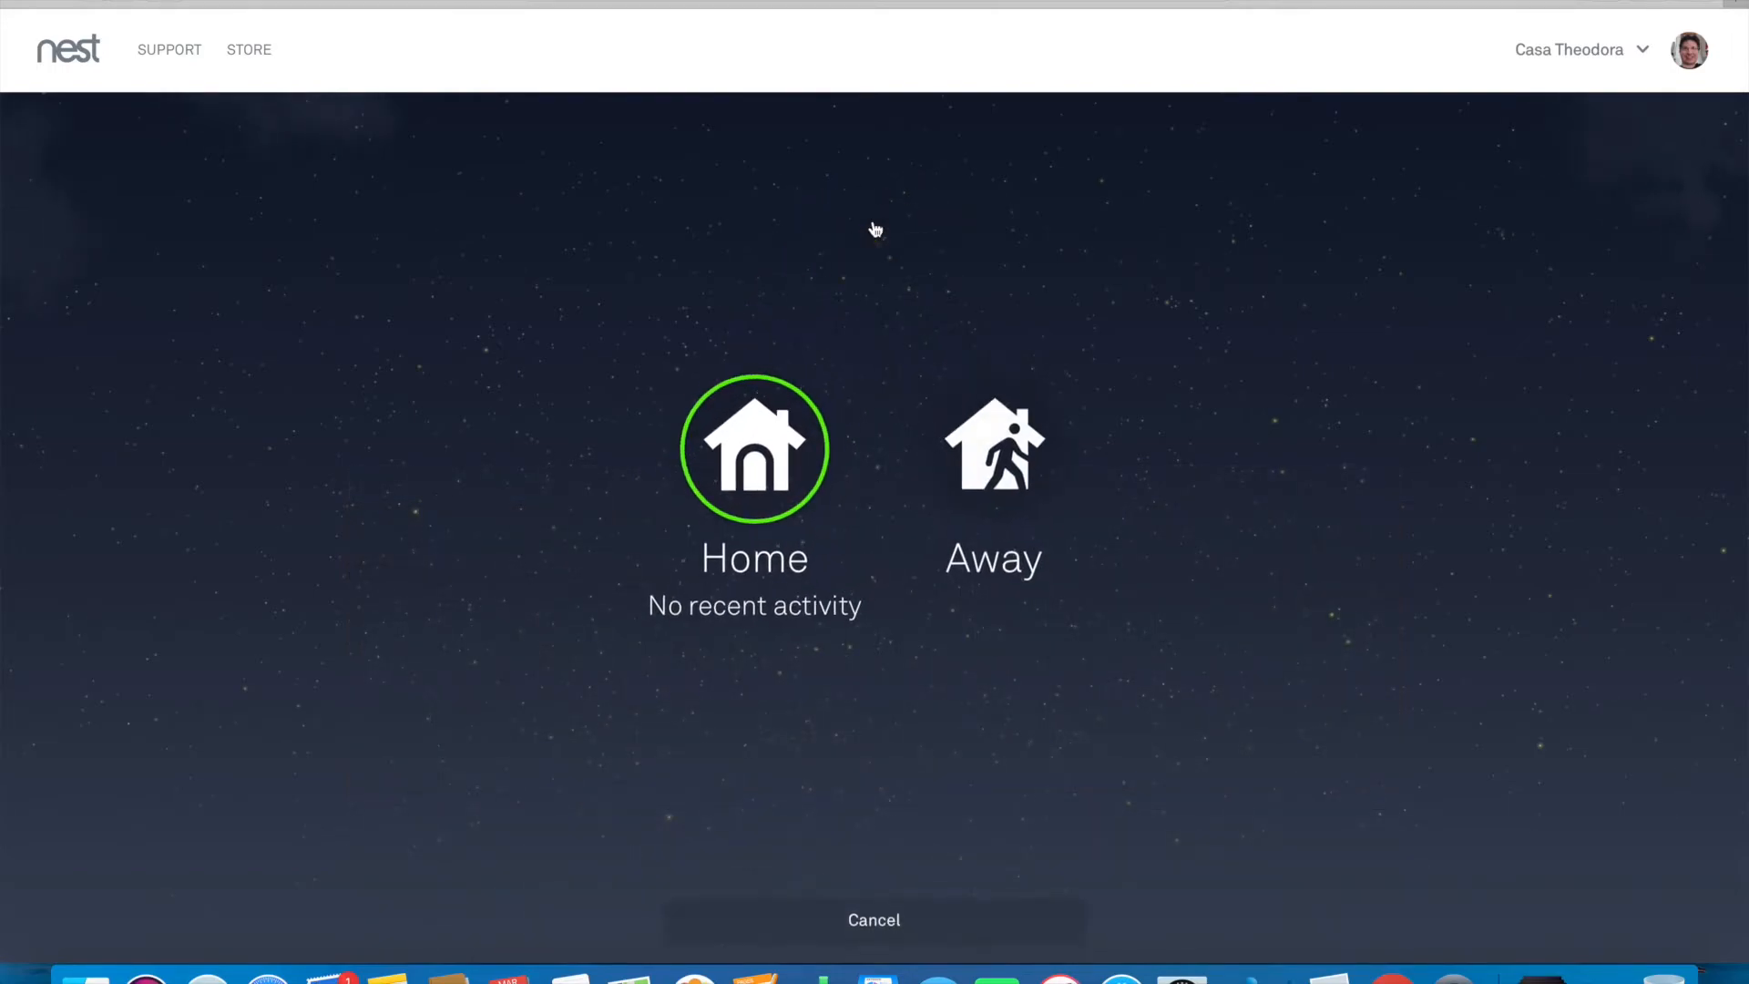
pyautogui.click(988, 463)
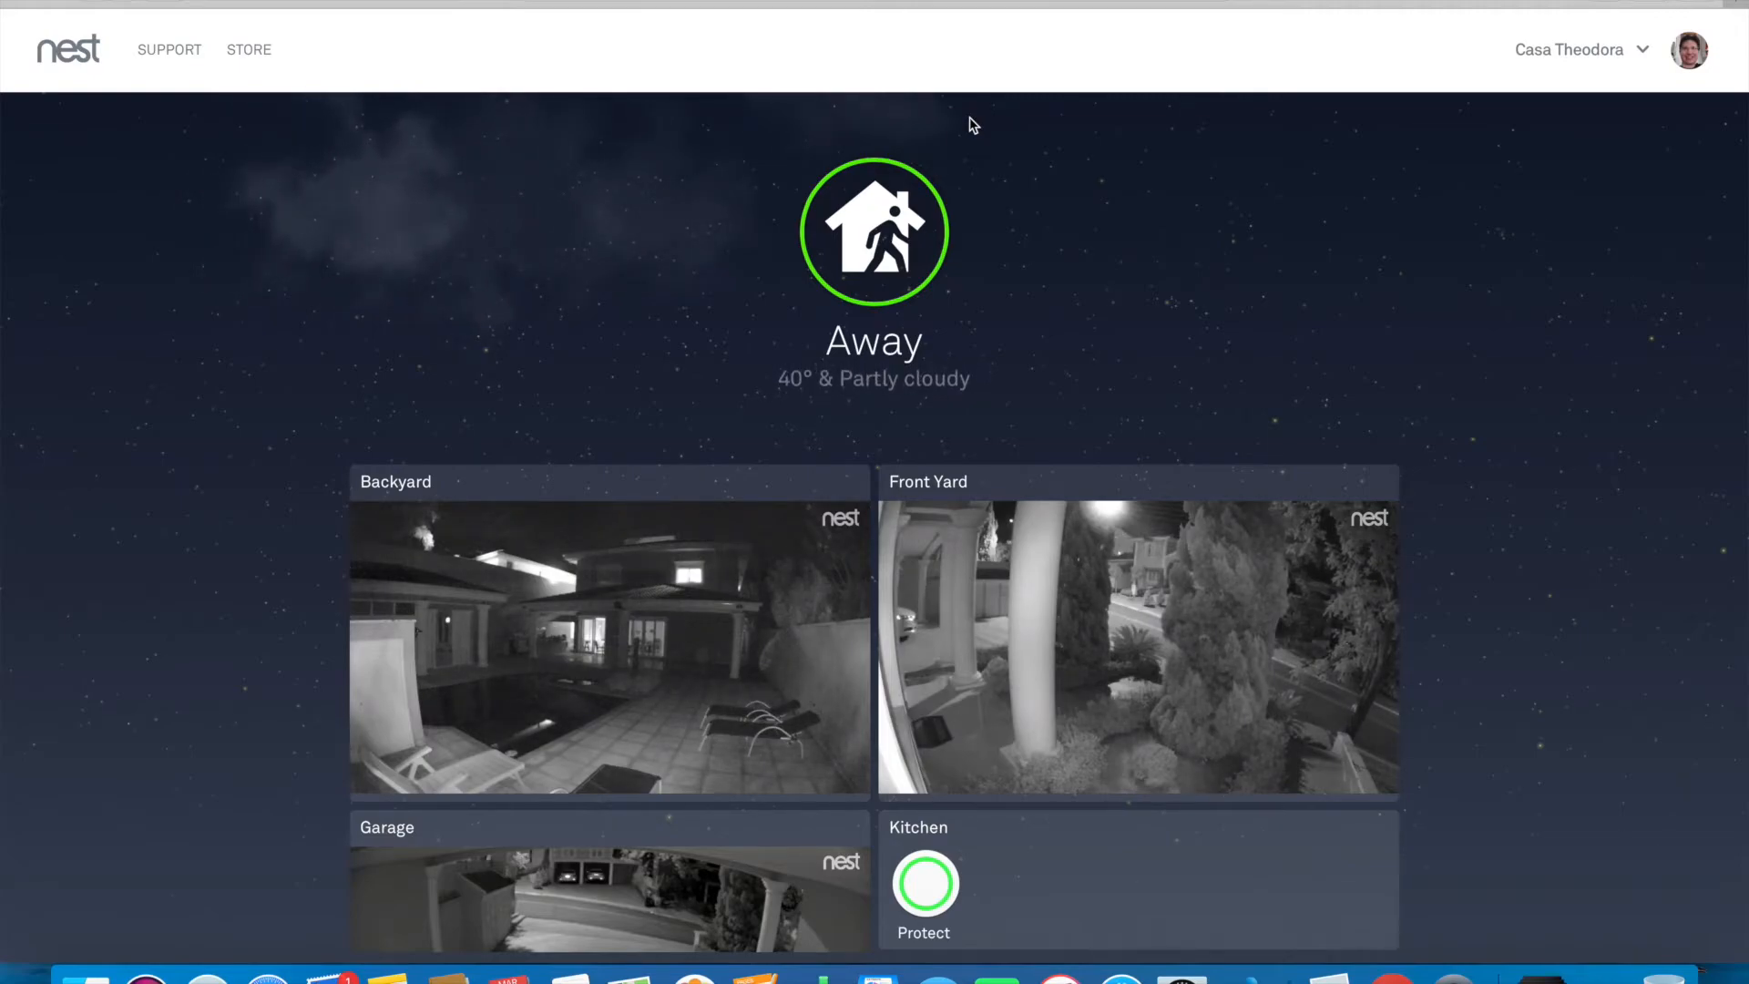
pyautogui.click(905, 263)
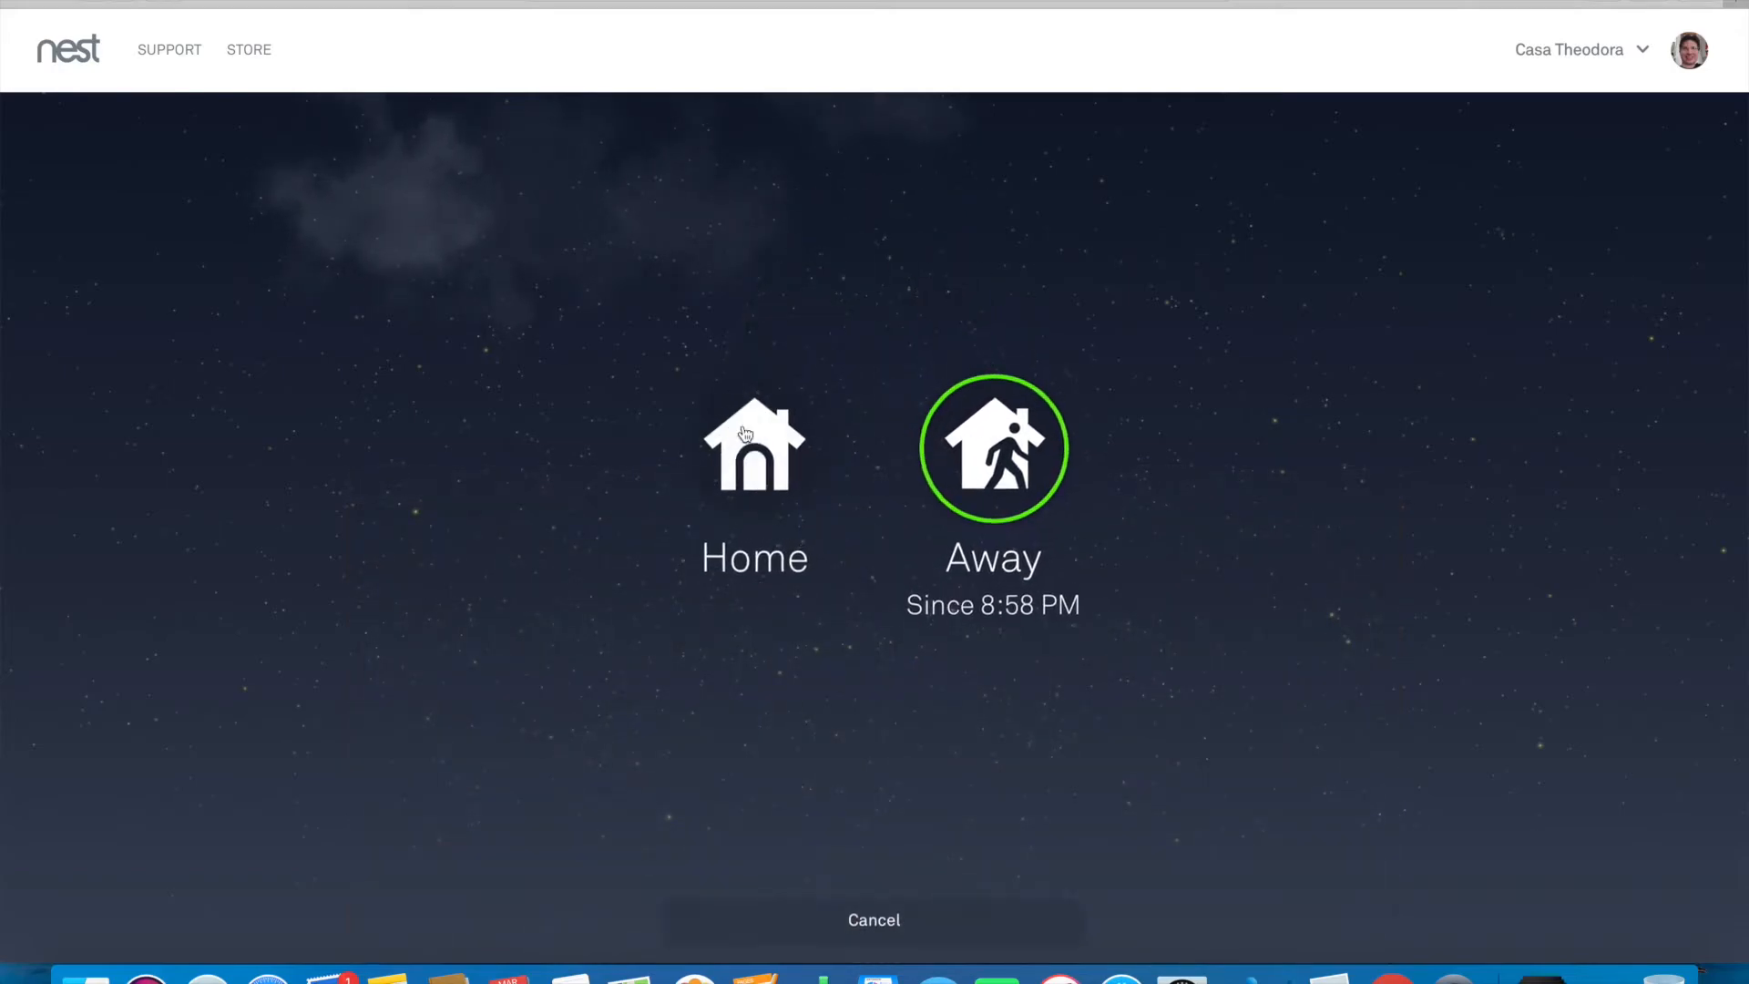
pyautogui.click(739, 475)
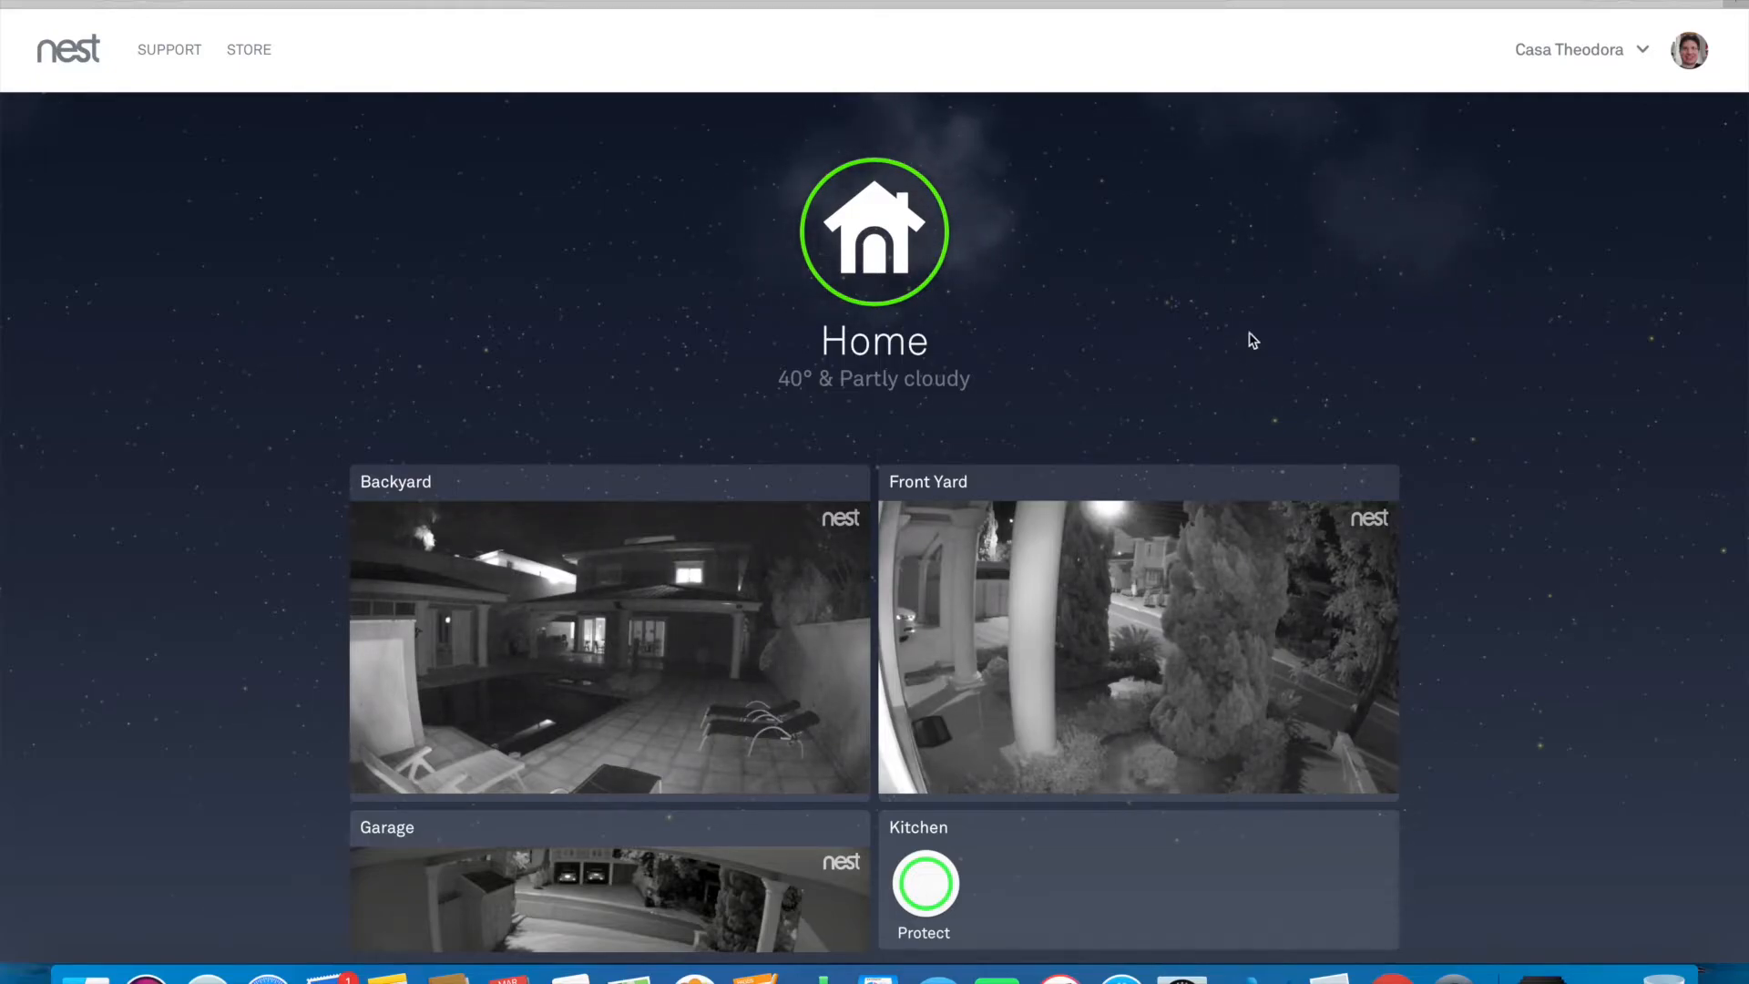
# Open the Backyard camera from the home page and go to its notification settings
pyautogui.scroll(-2, 1153, 321)
pyautogui.scroll(-1, 1152, 321)
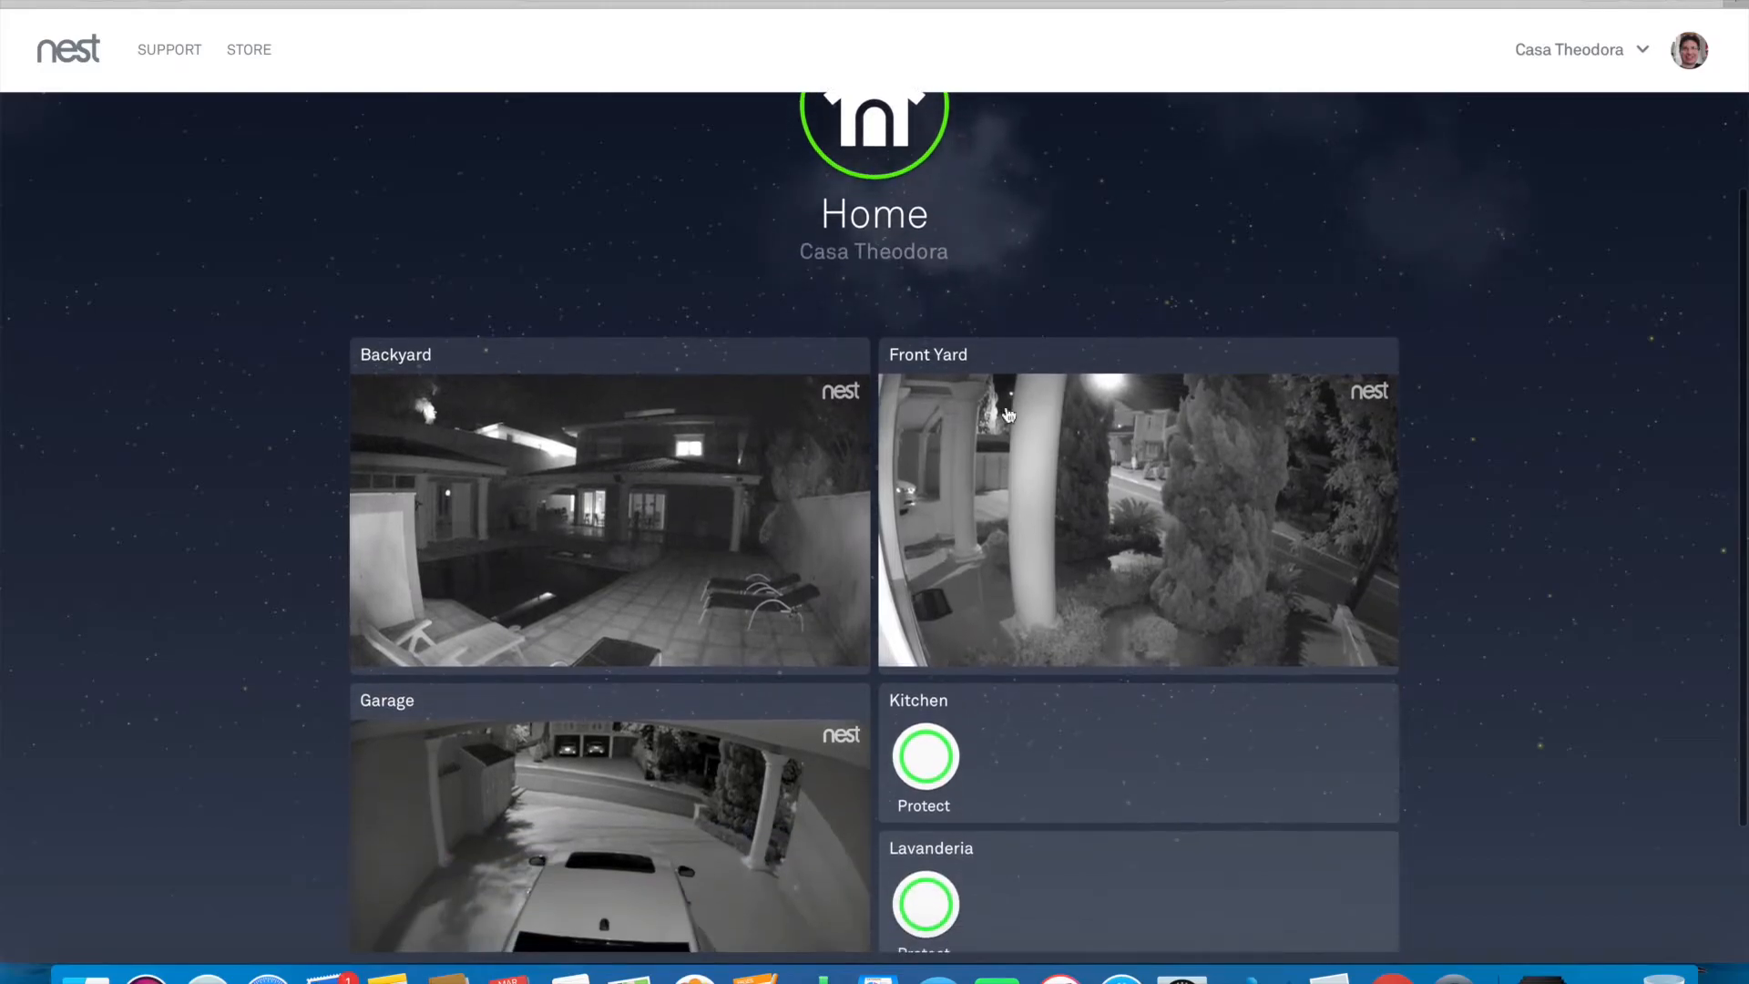
pyautogui.click(781, 561)
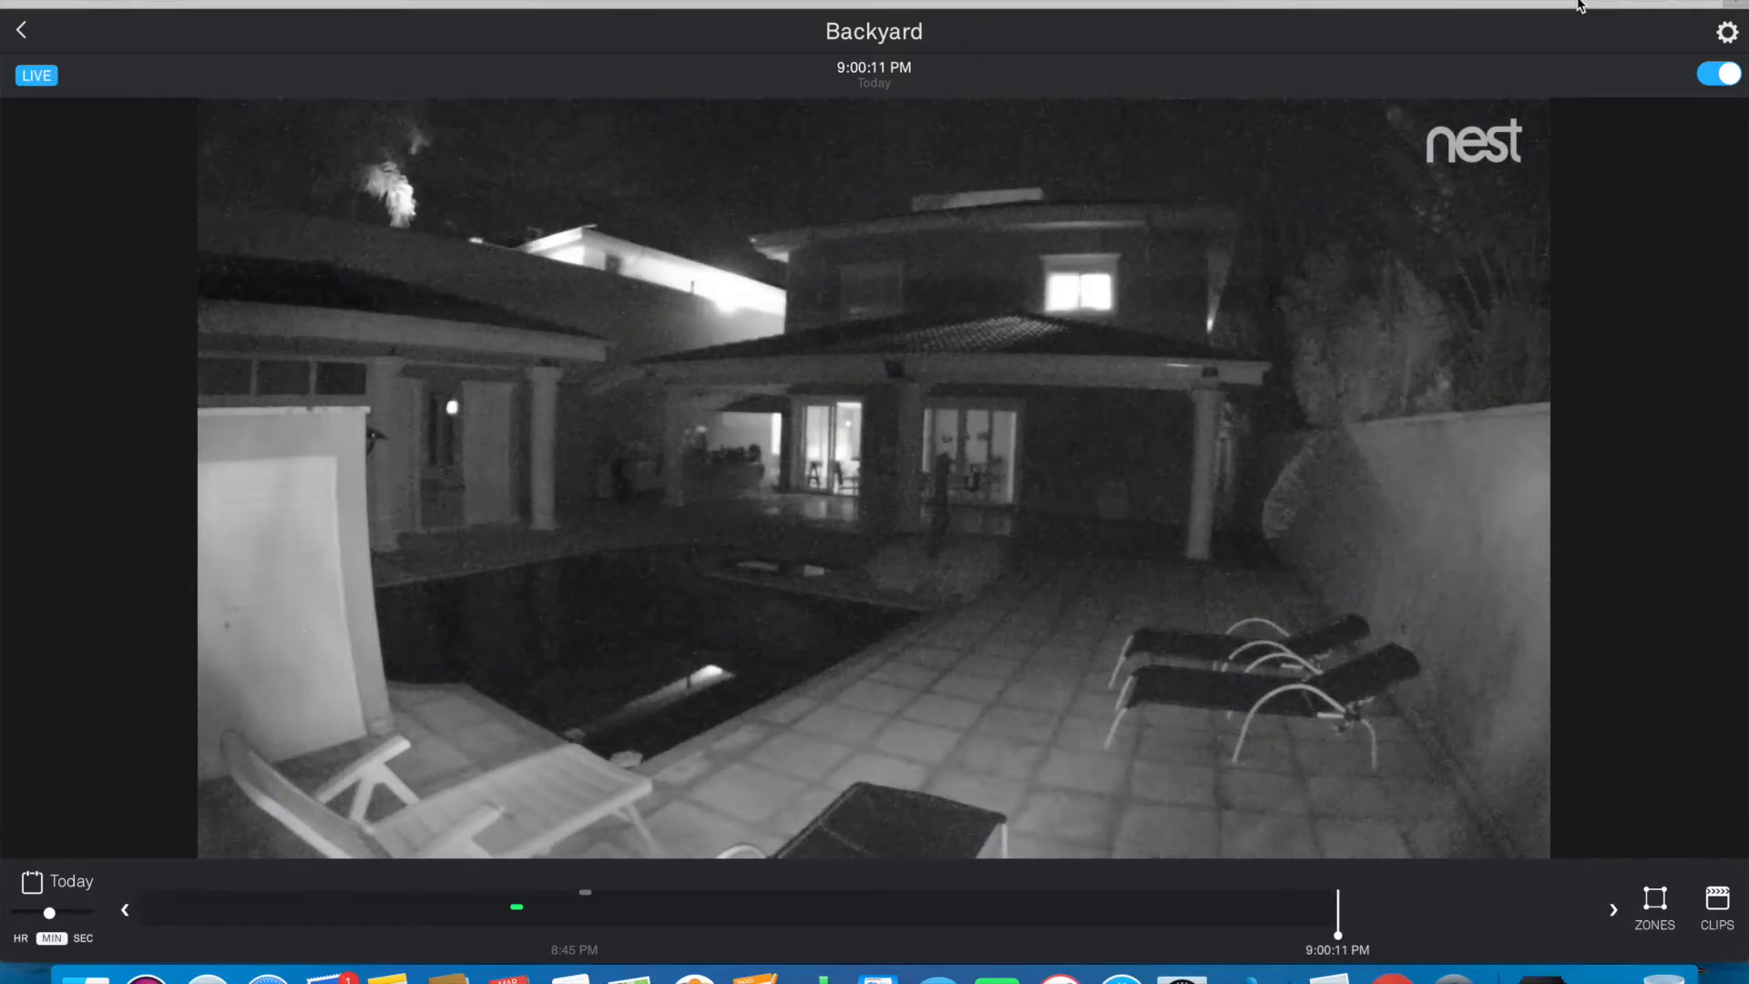
pyautogui.click(1728, 32)
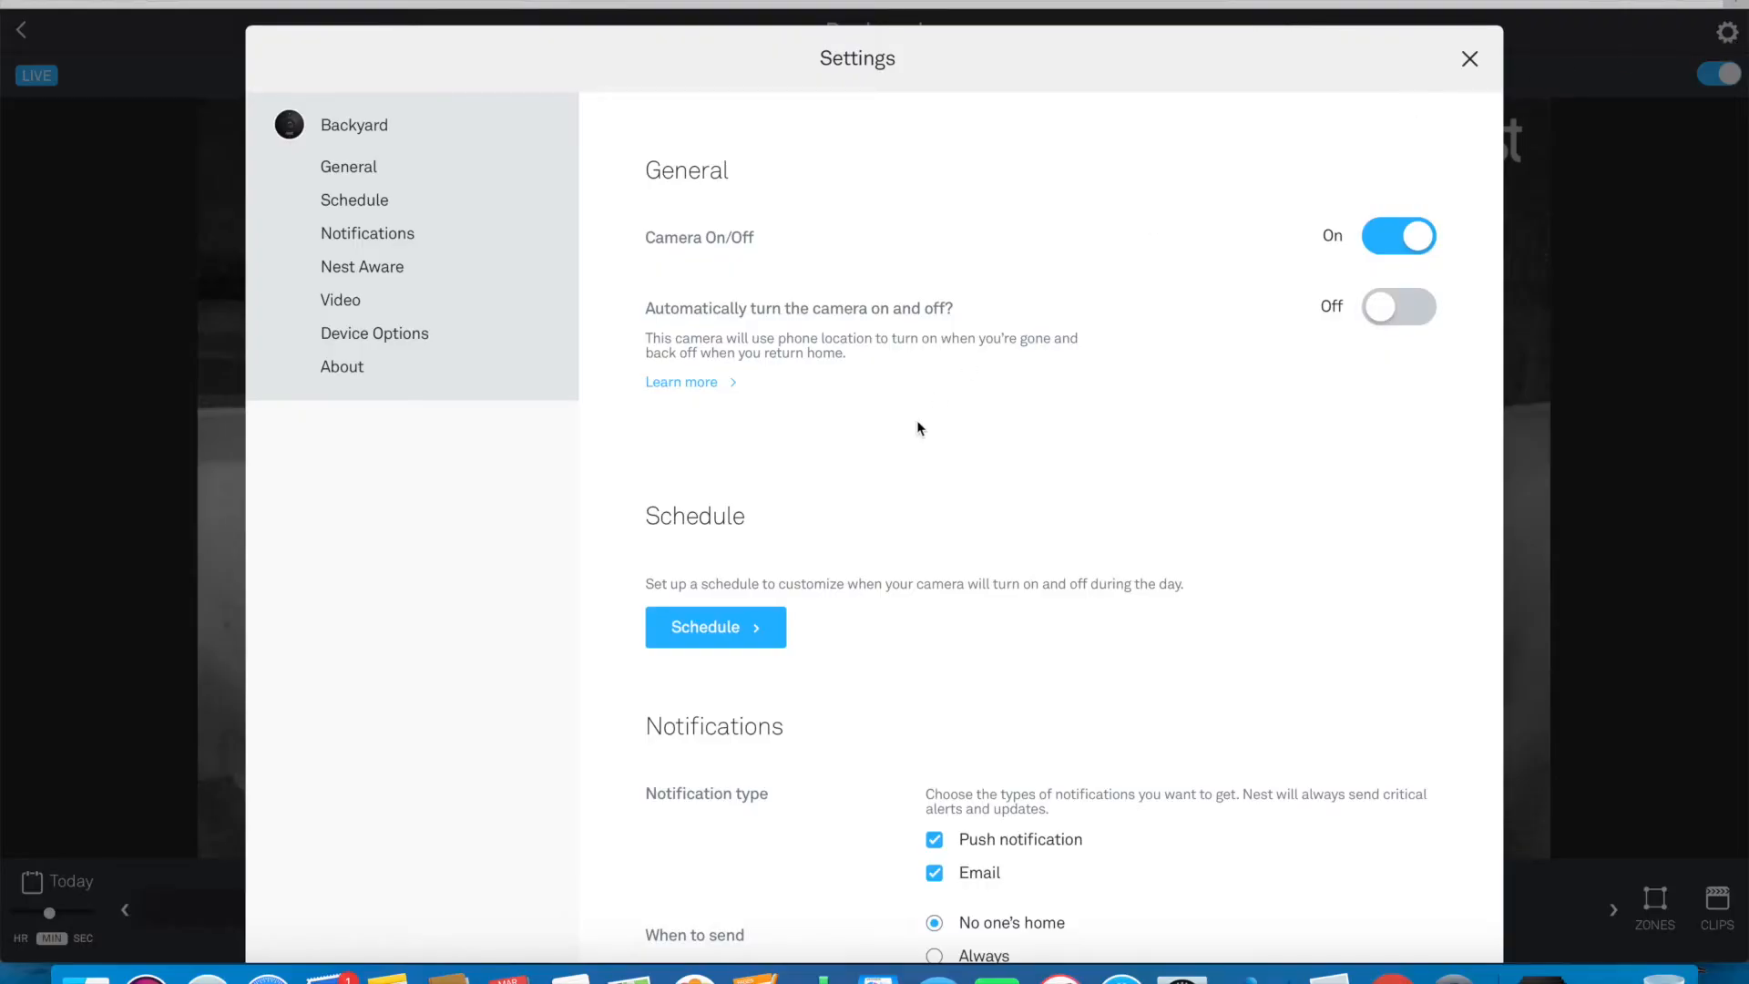
pyautogui.click(383, 233)
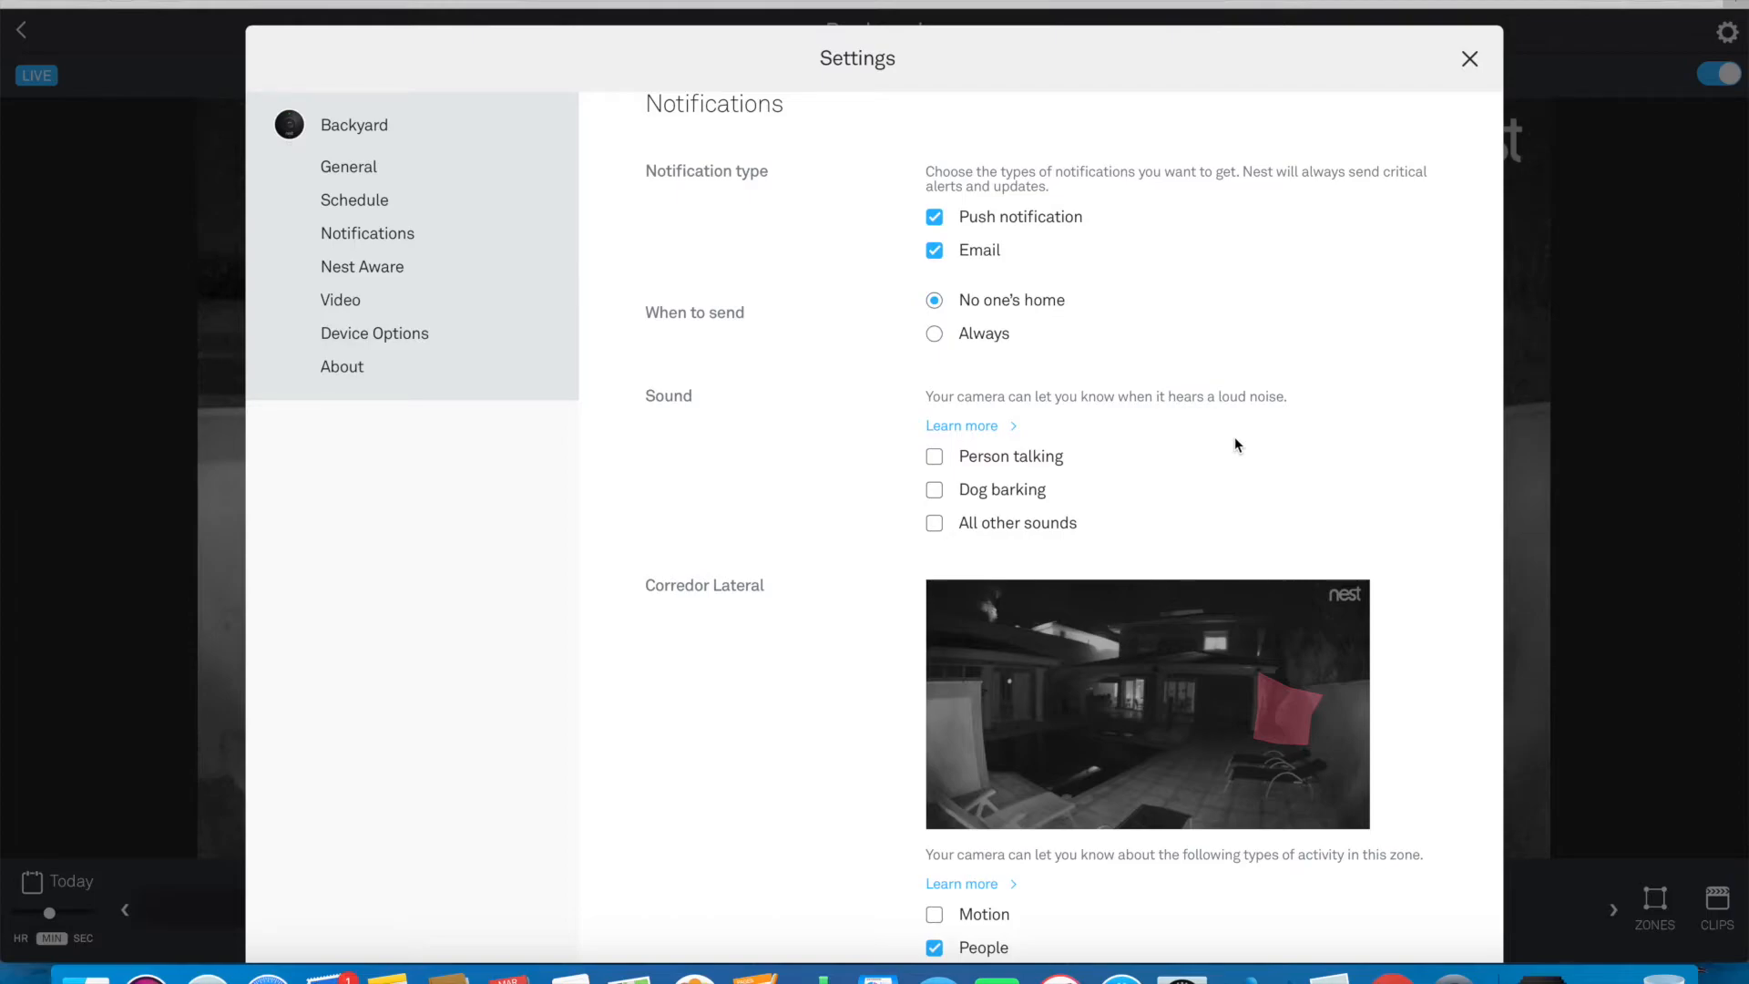
# Review the Backyard camera's notification timing, sound alerts and the Corredor Lateral zone's alert options
pyautogui.scroll(-3, 1237, 428)
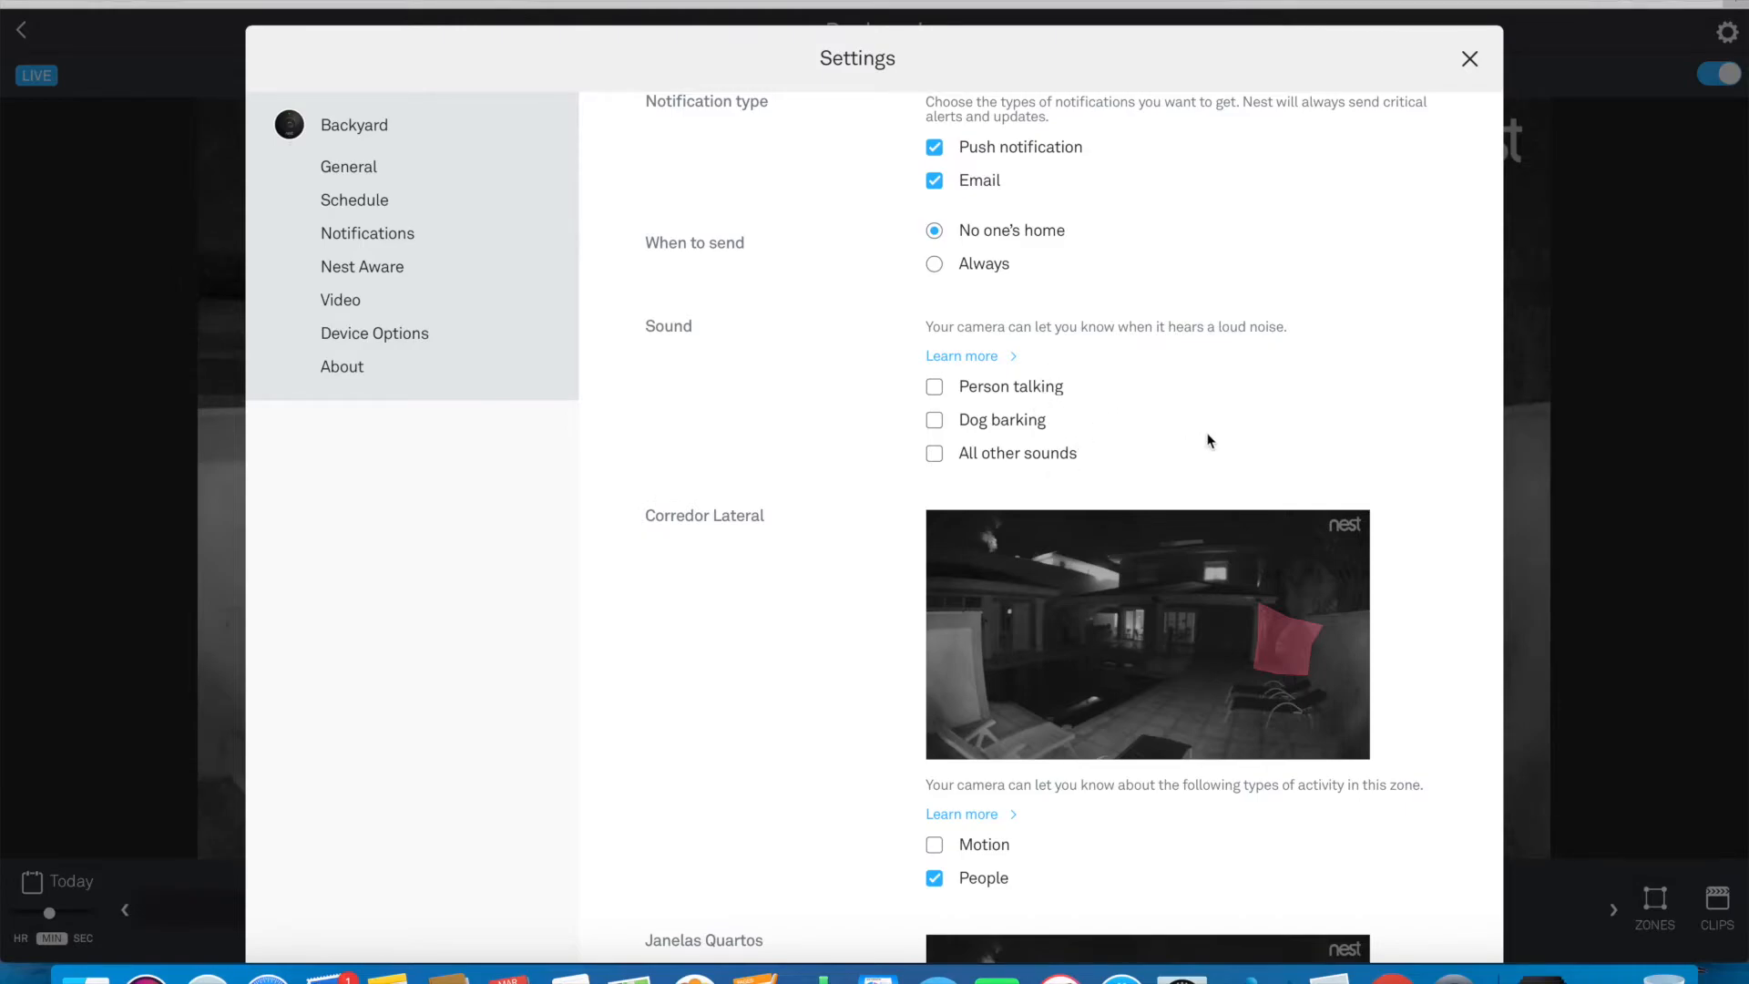
pyautogui.scroll(-1, 1210, 441)
pyautogui.scroll(1, 1210, 441)
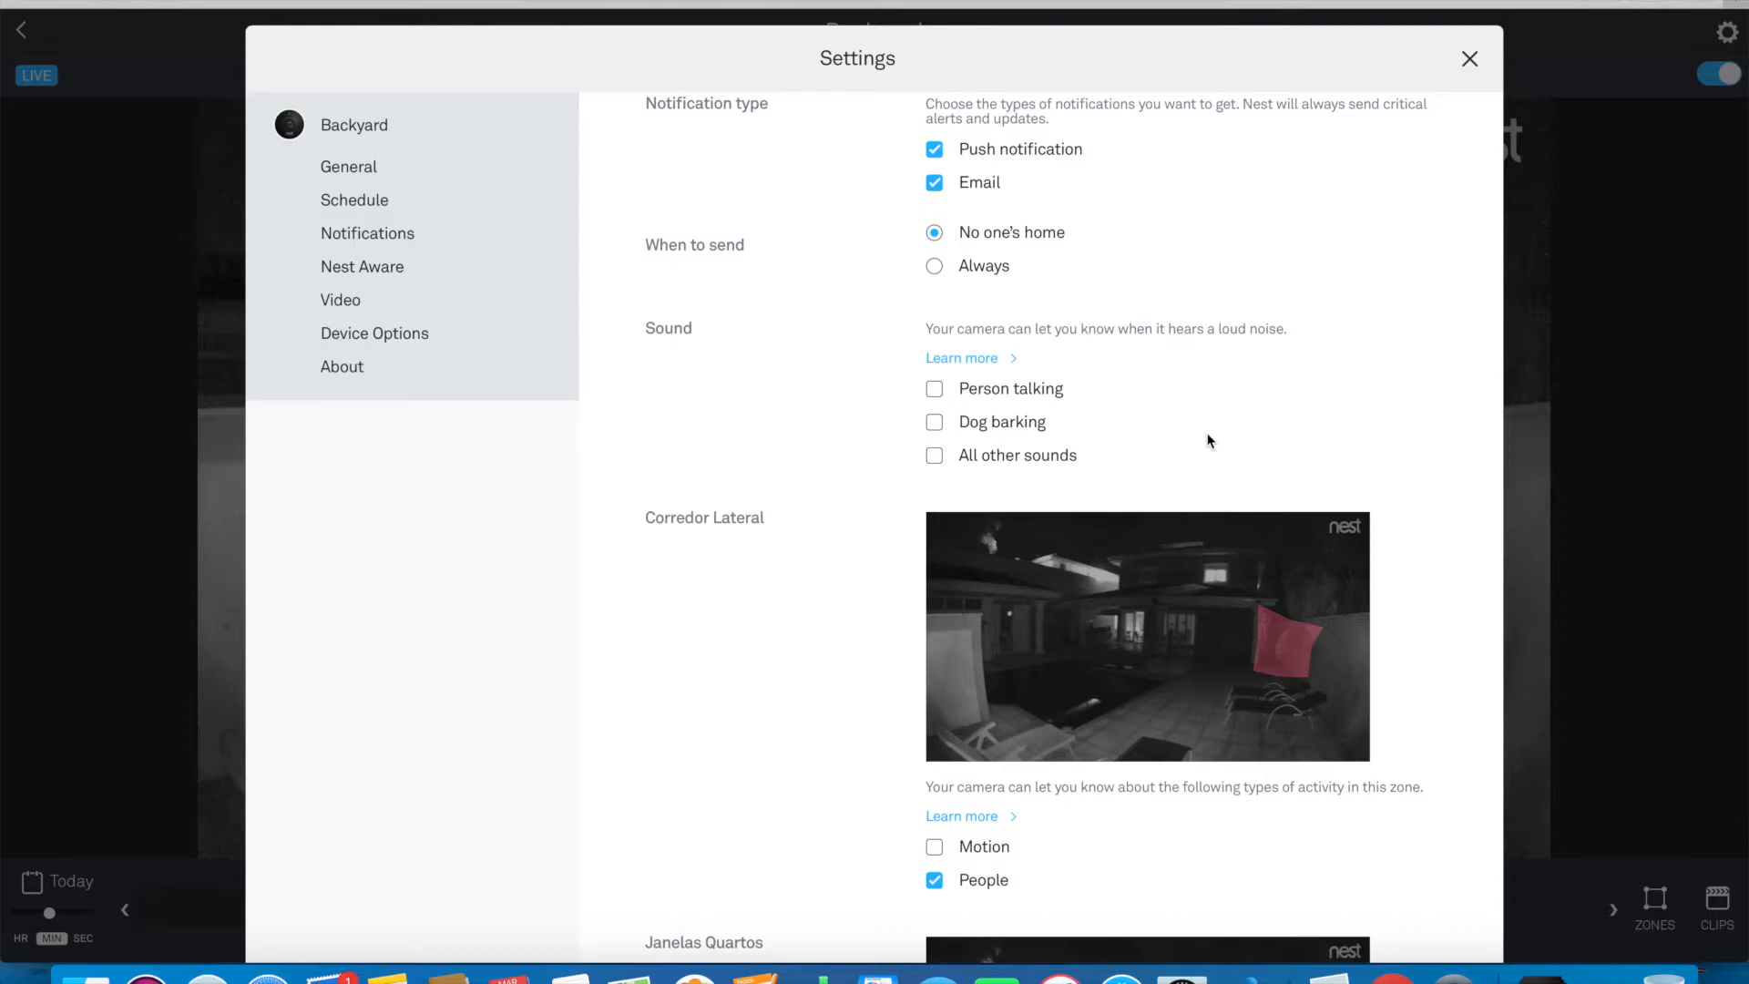
pyautogui.scroll(-1, 1210, 441)
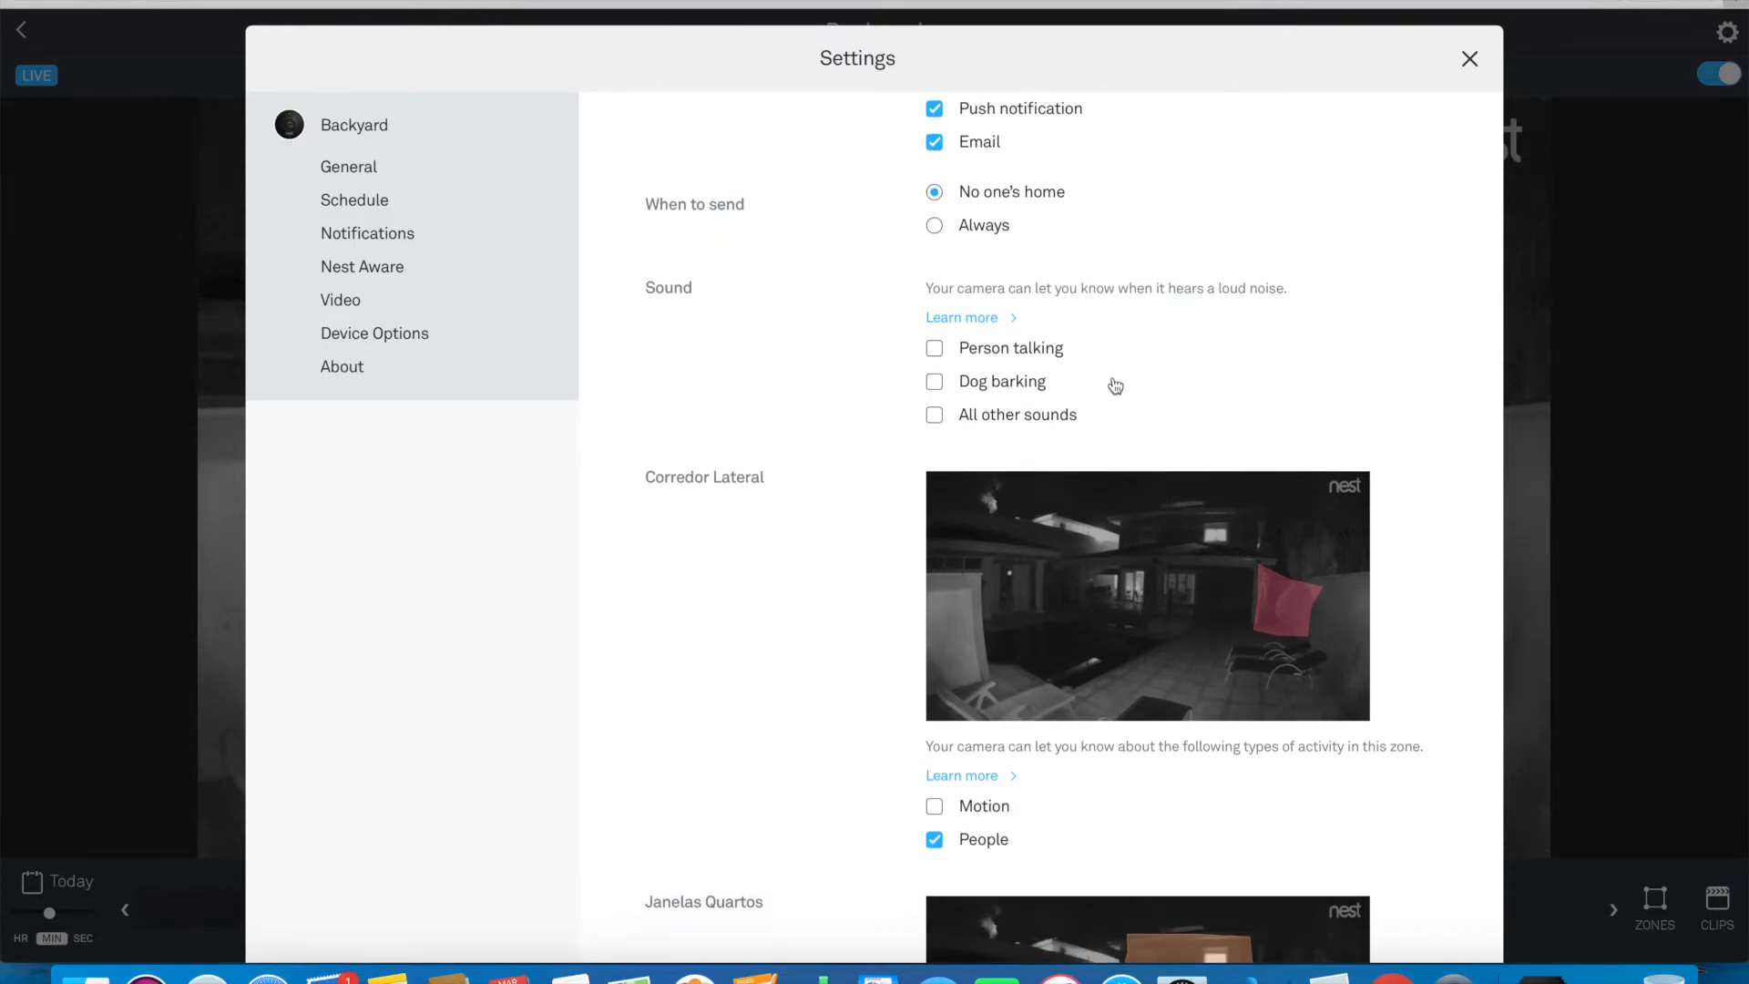
pyautogui.scroll(-1, 1113, 387)
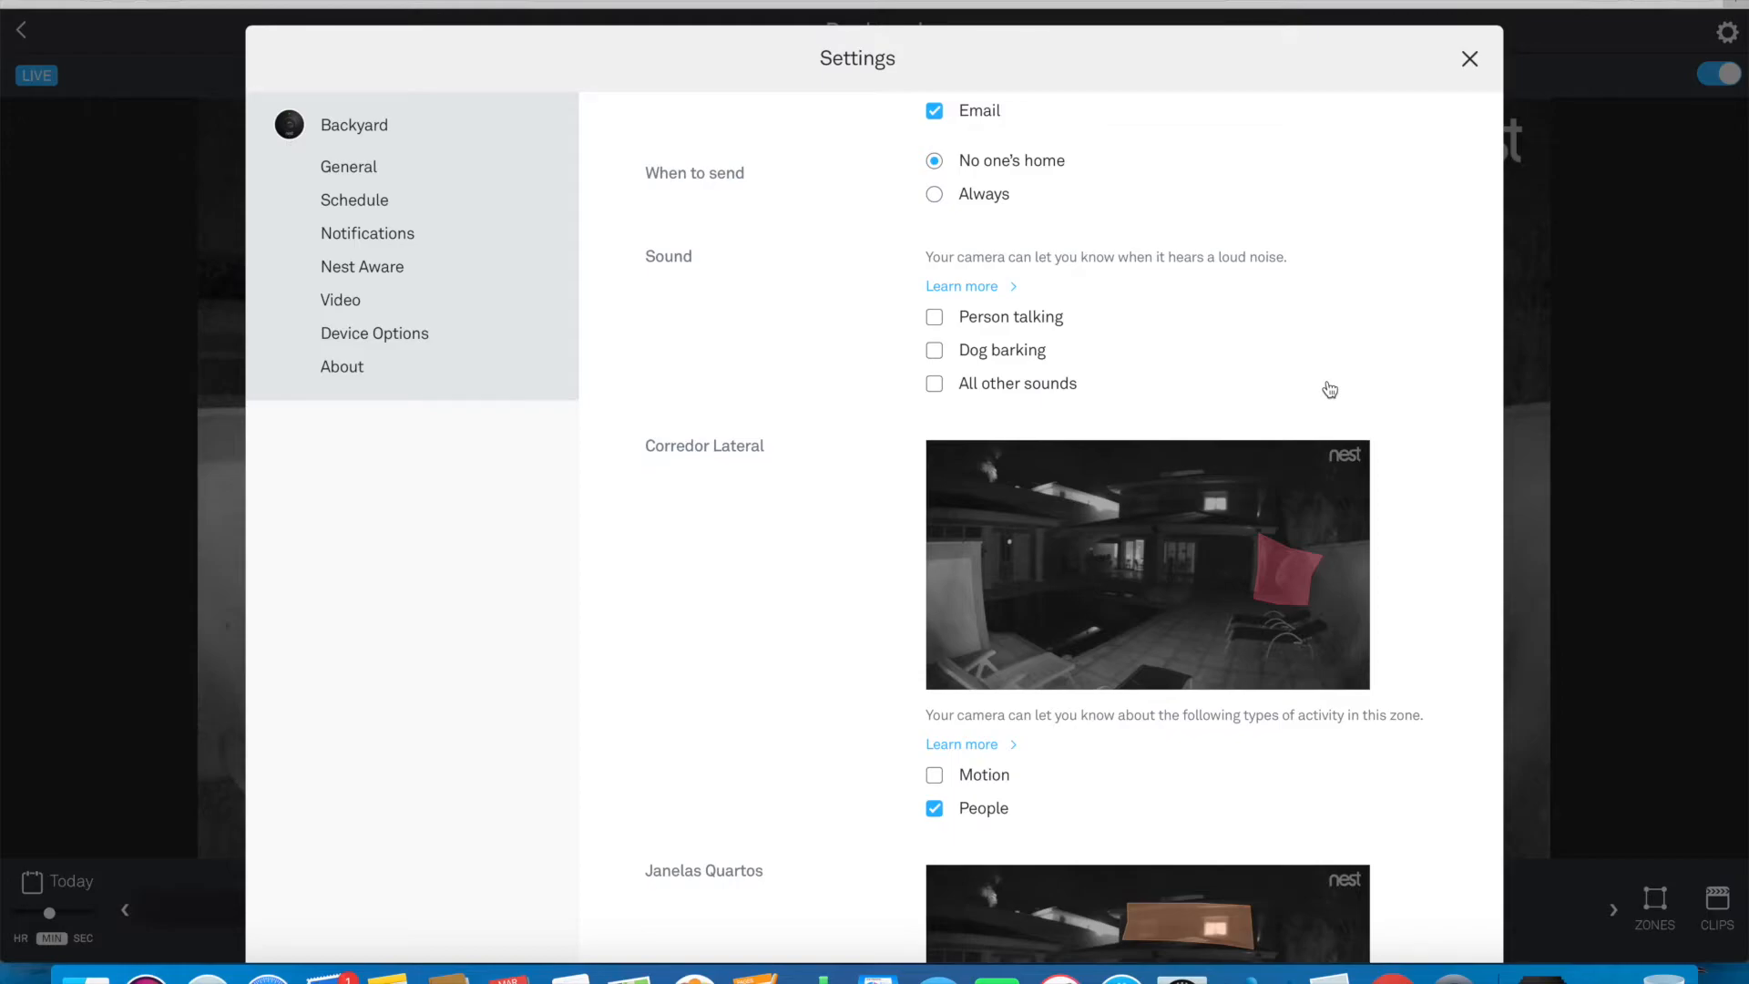
pyautogui.scroll(-1, 1330, 390)
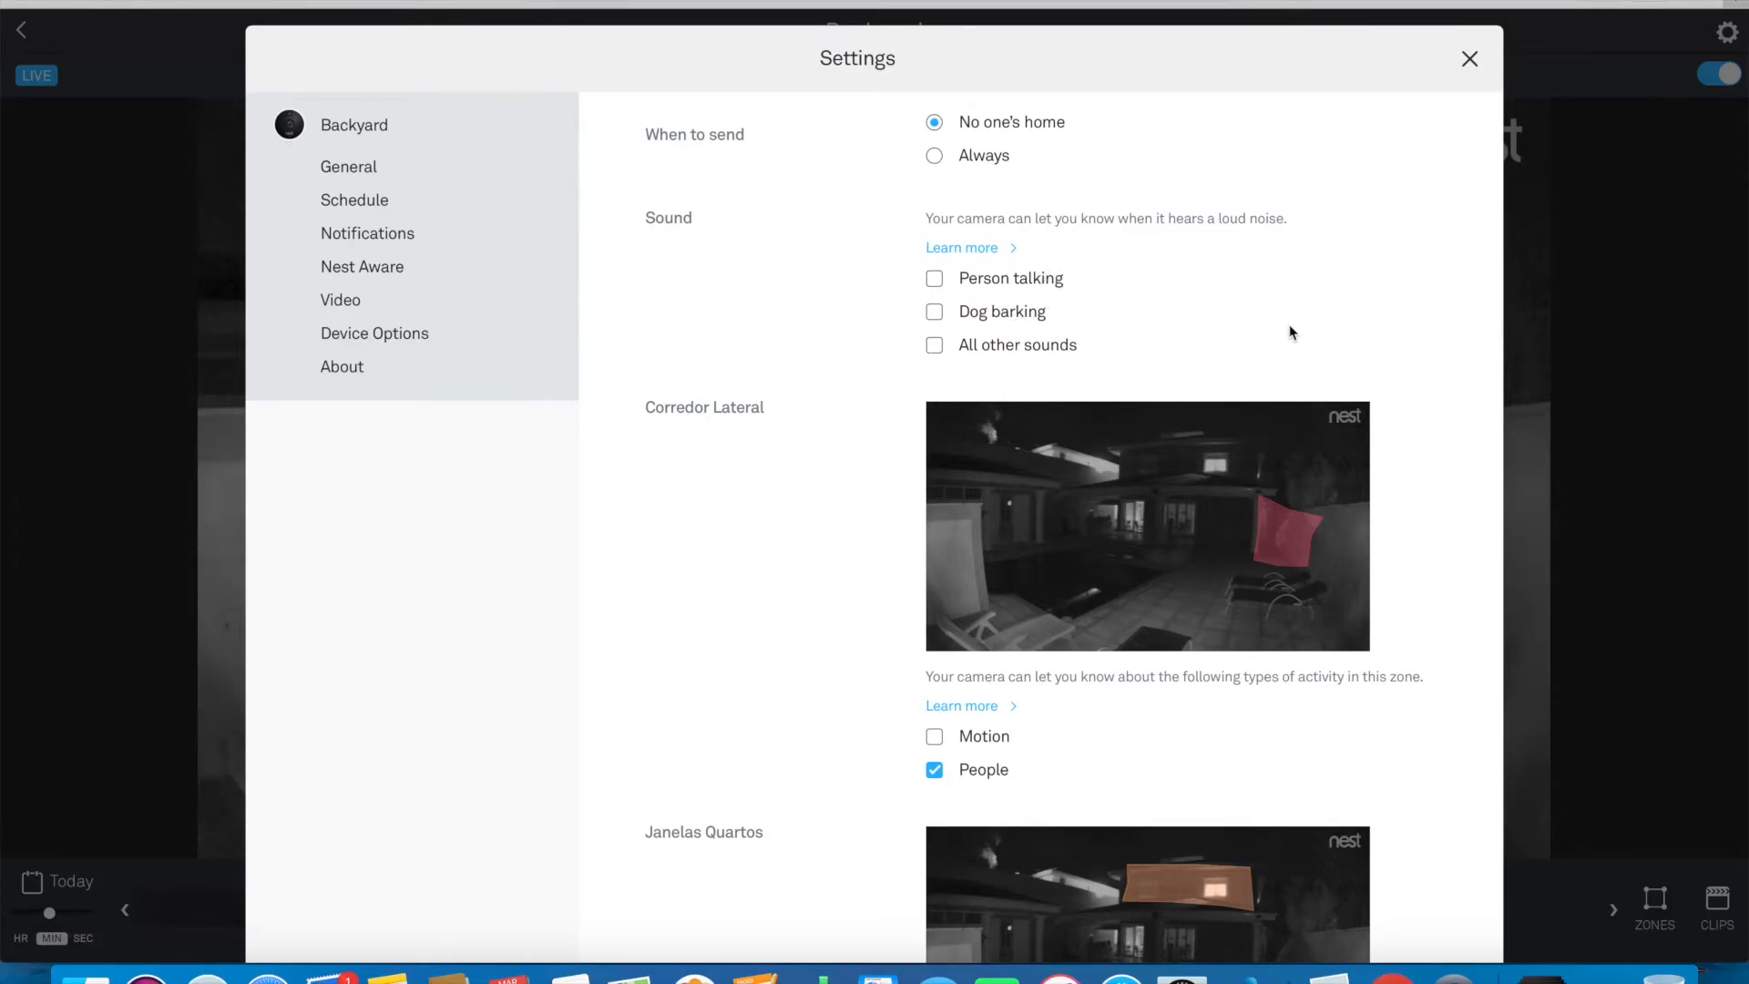
pyautogui.scroll(-1, 1292, 333)
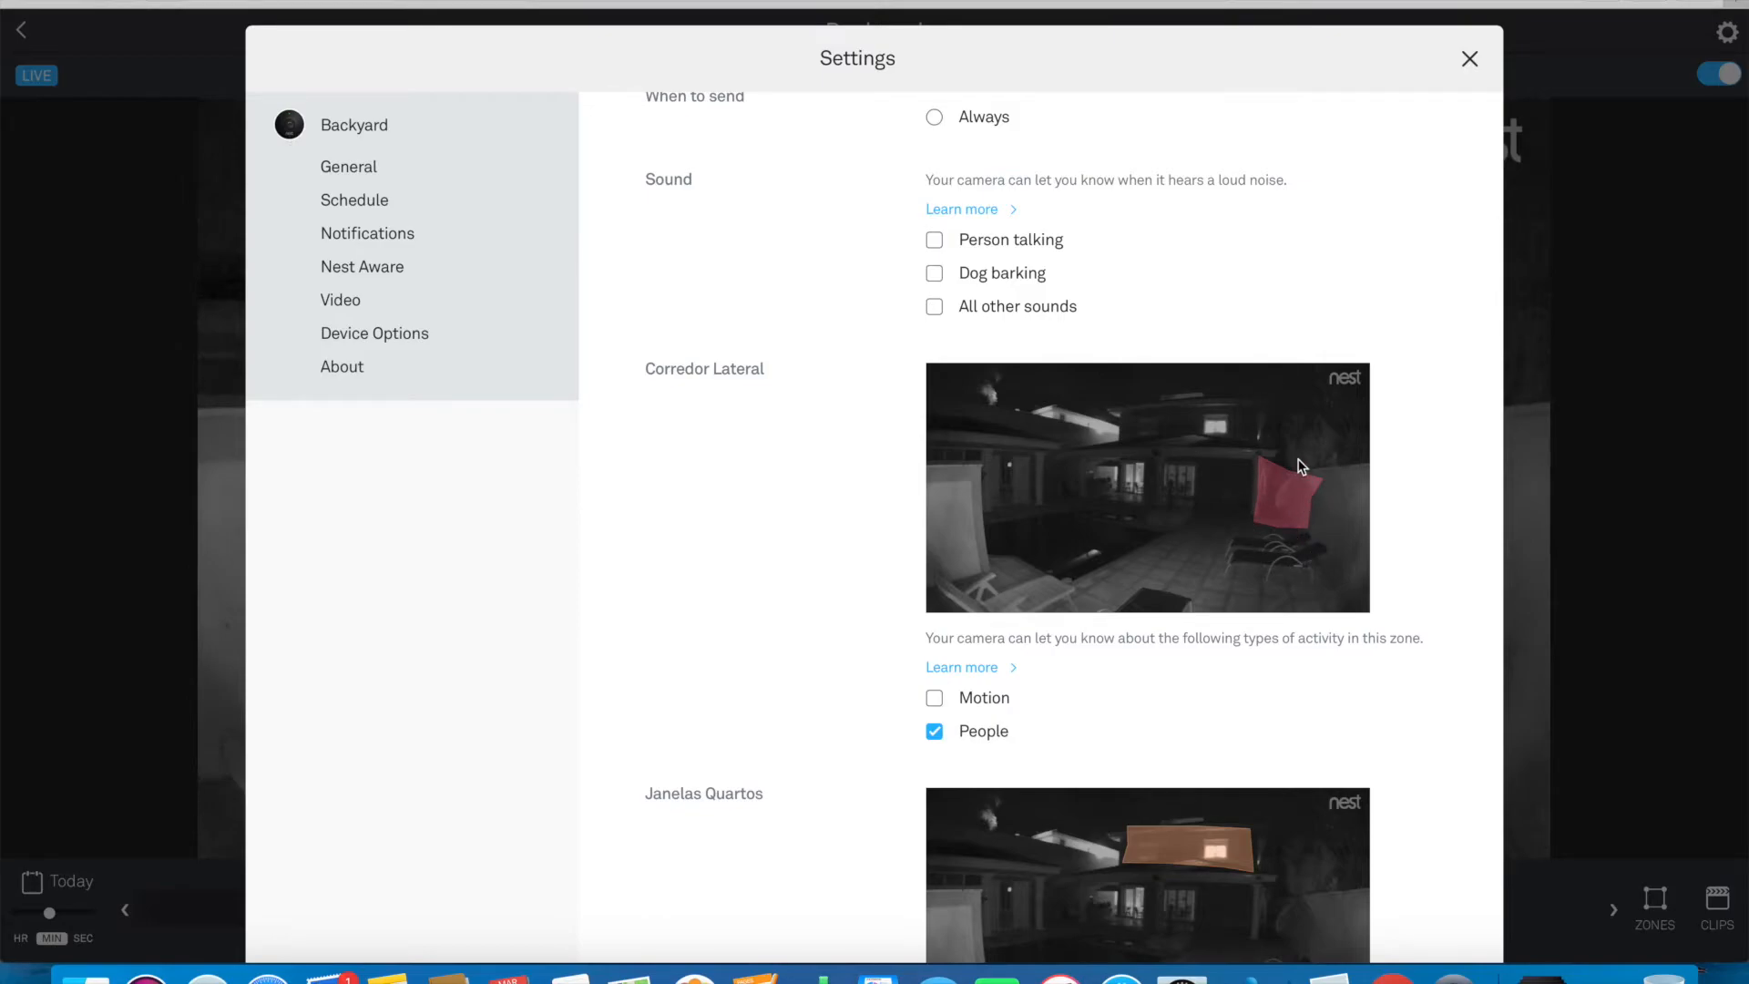
# Examine the motion and people alert options for the Janelas Quartos and Piscina zones
pyautogui.scroll(-5, 1247, 559)
pyautogui.scroll(-15, 1245, 559)
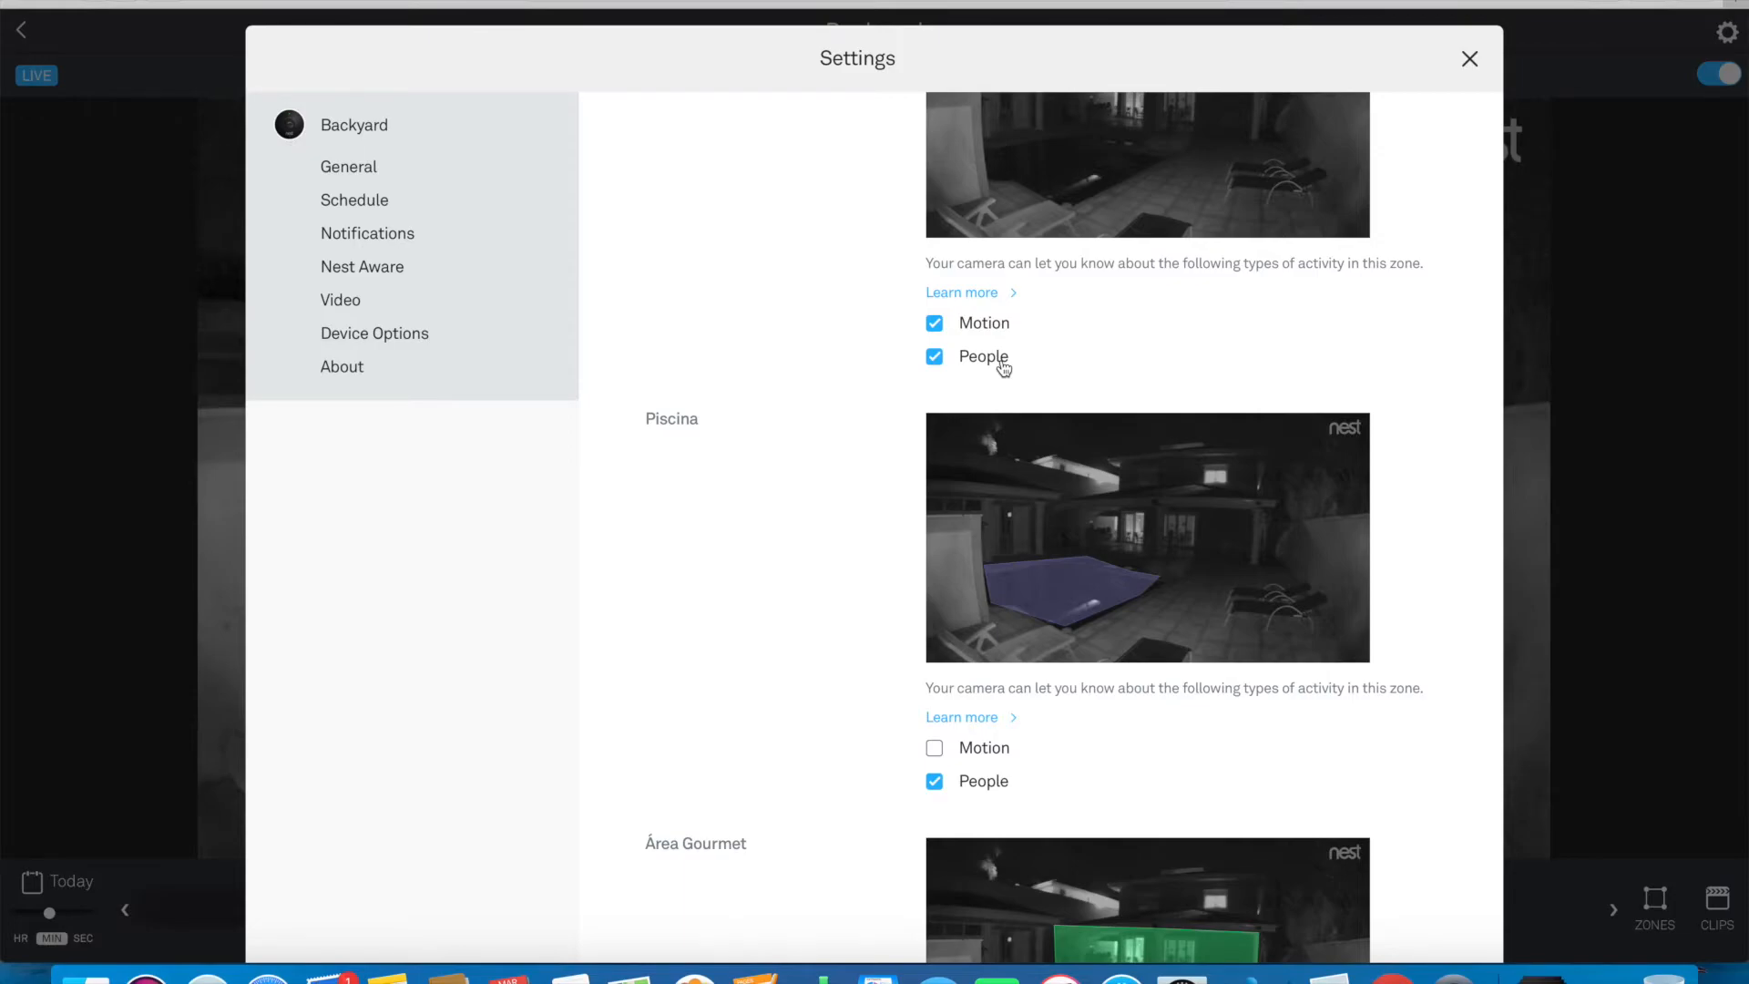
pyautogui.scroll(3, 1163, 363)
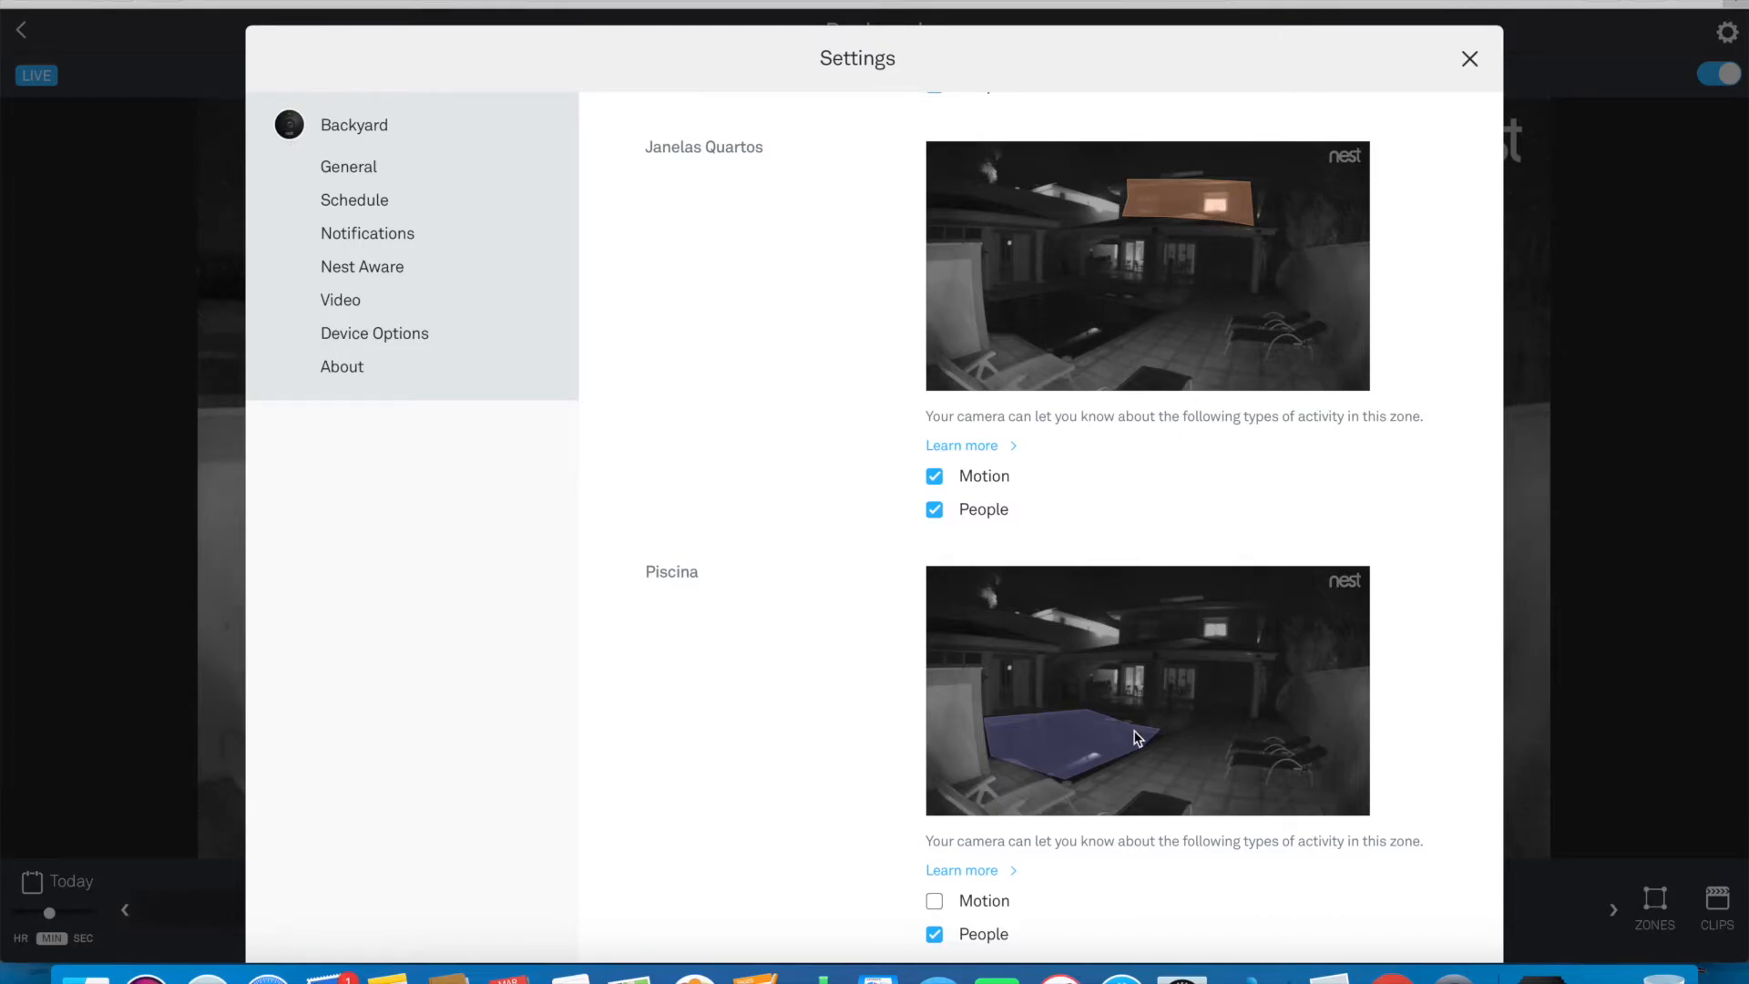
pyautogui.scroll(-3, 1138, 738)
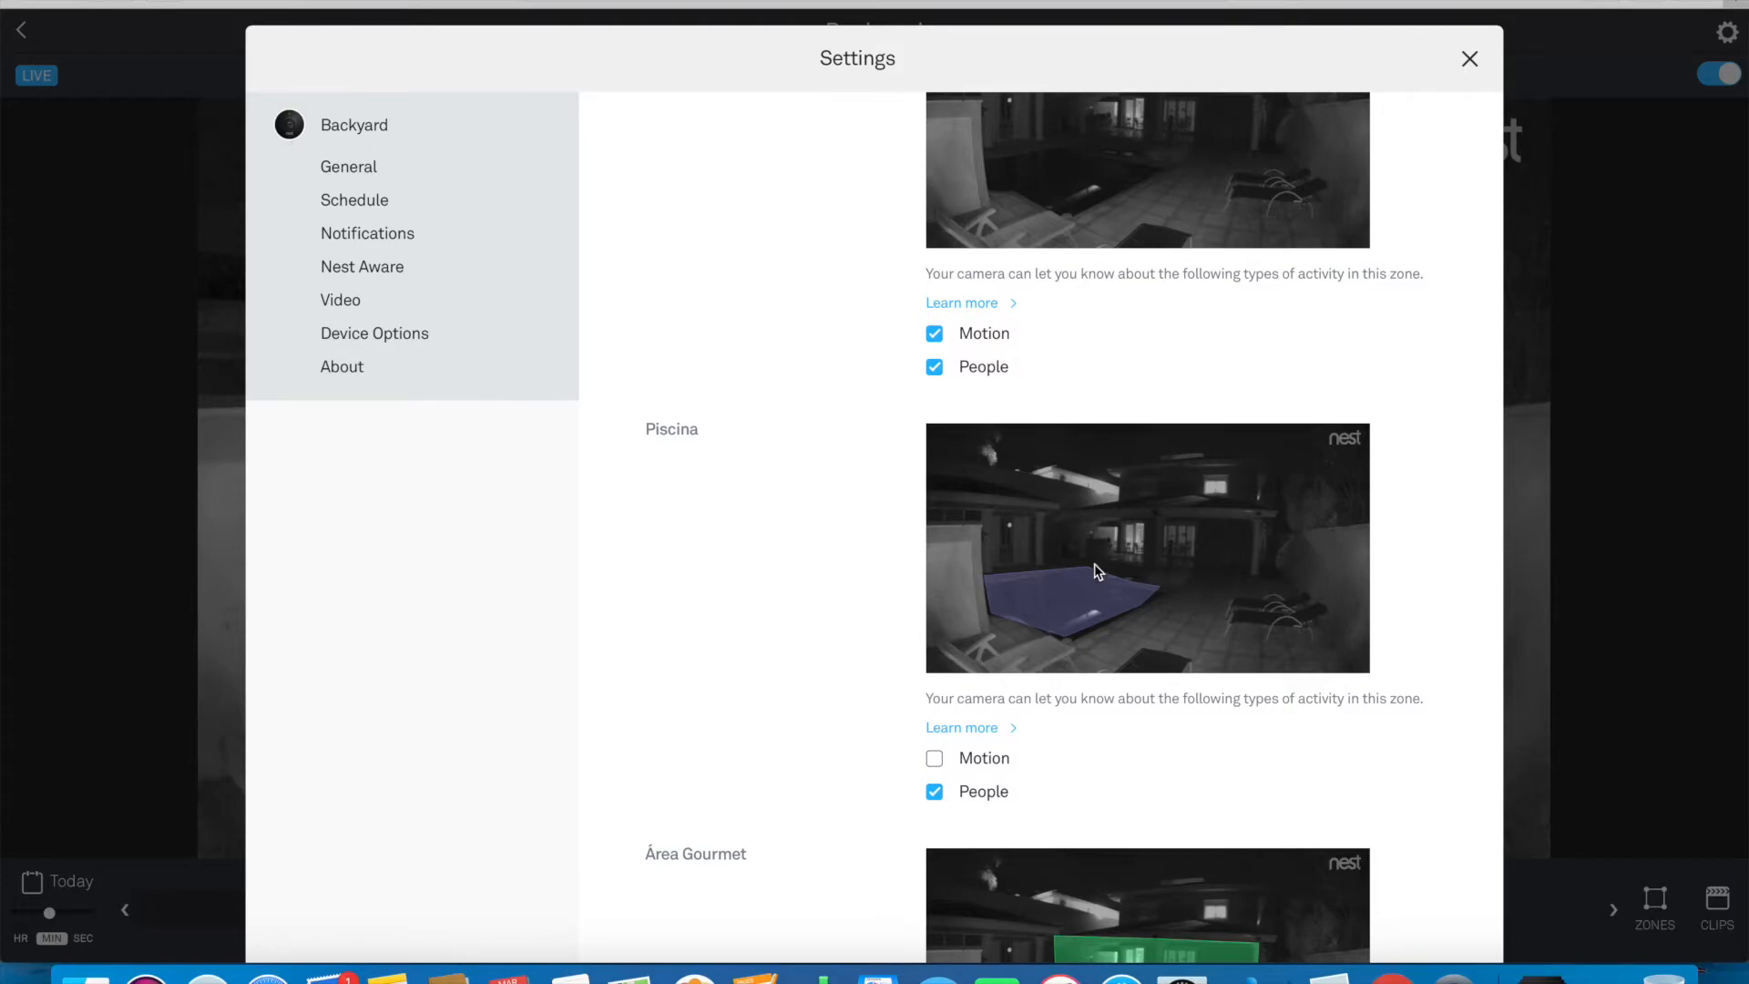
pyautogui.scroll(-1, 995, 799)
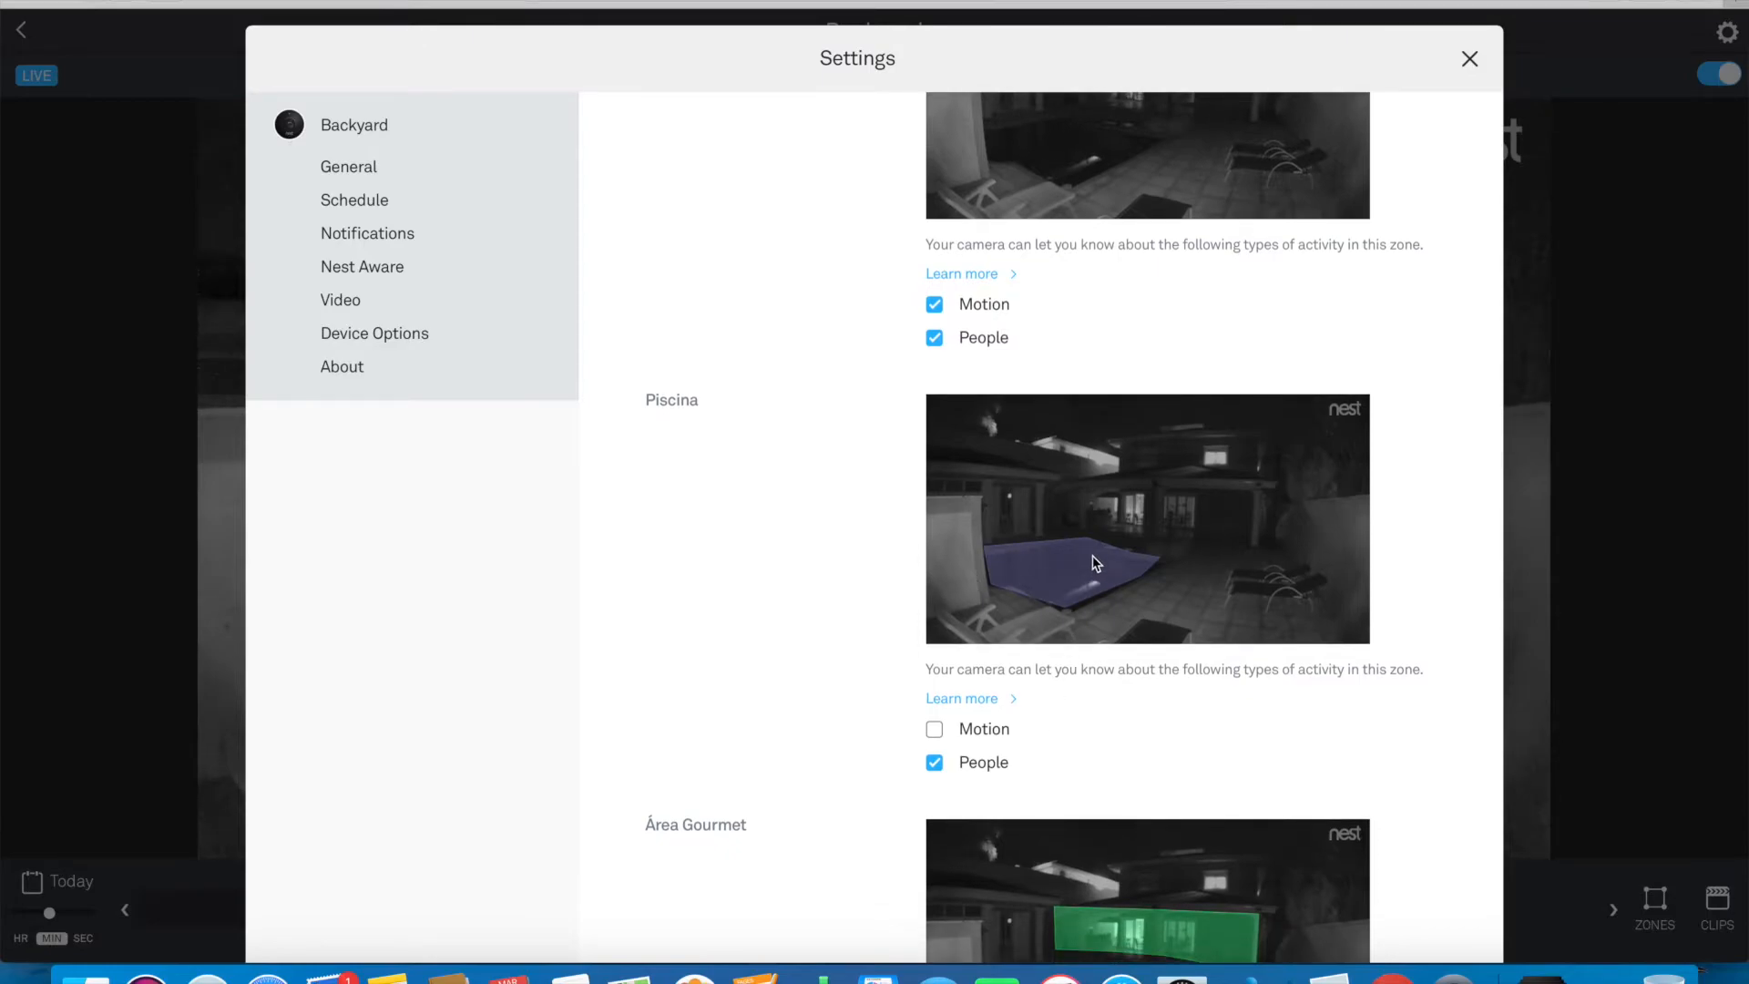
pyautogui.scroll(-5, 1095, 562)
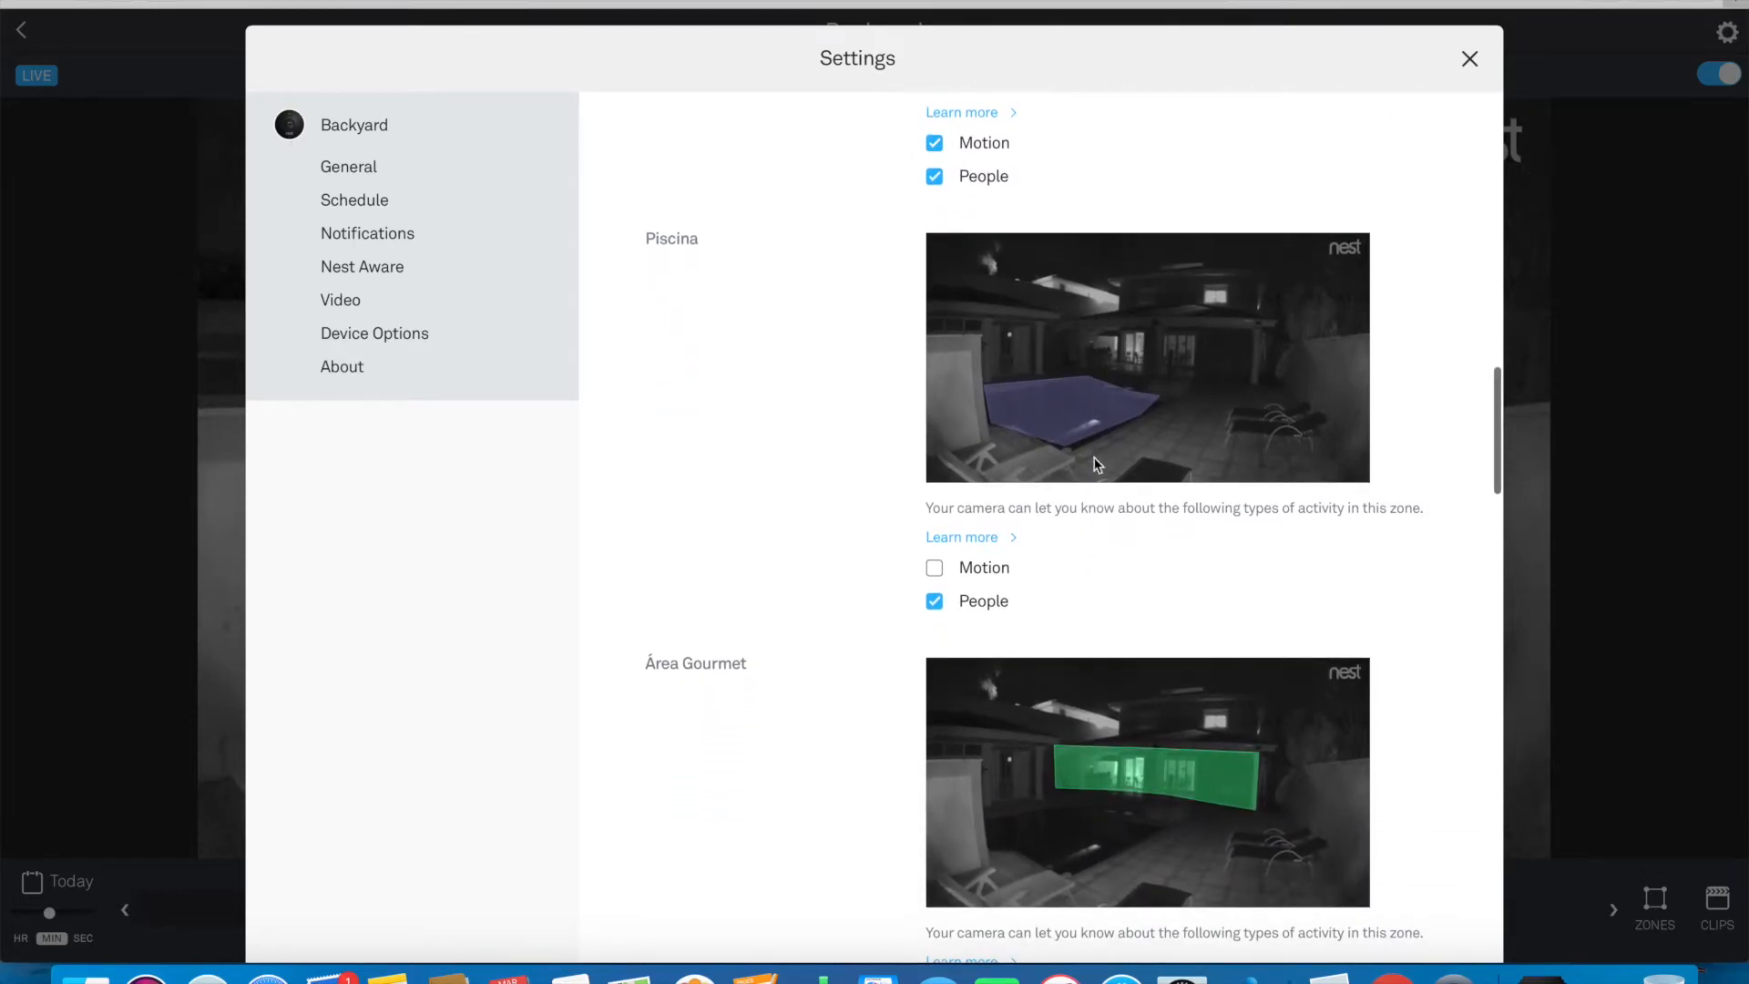
pyautogui.scroll(1, 1102, 416)
pyautogui.scroll(2, 1102, 416)
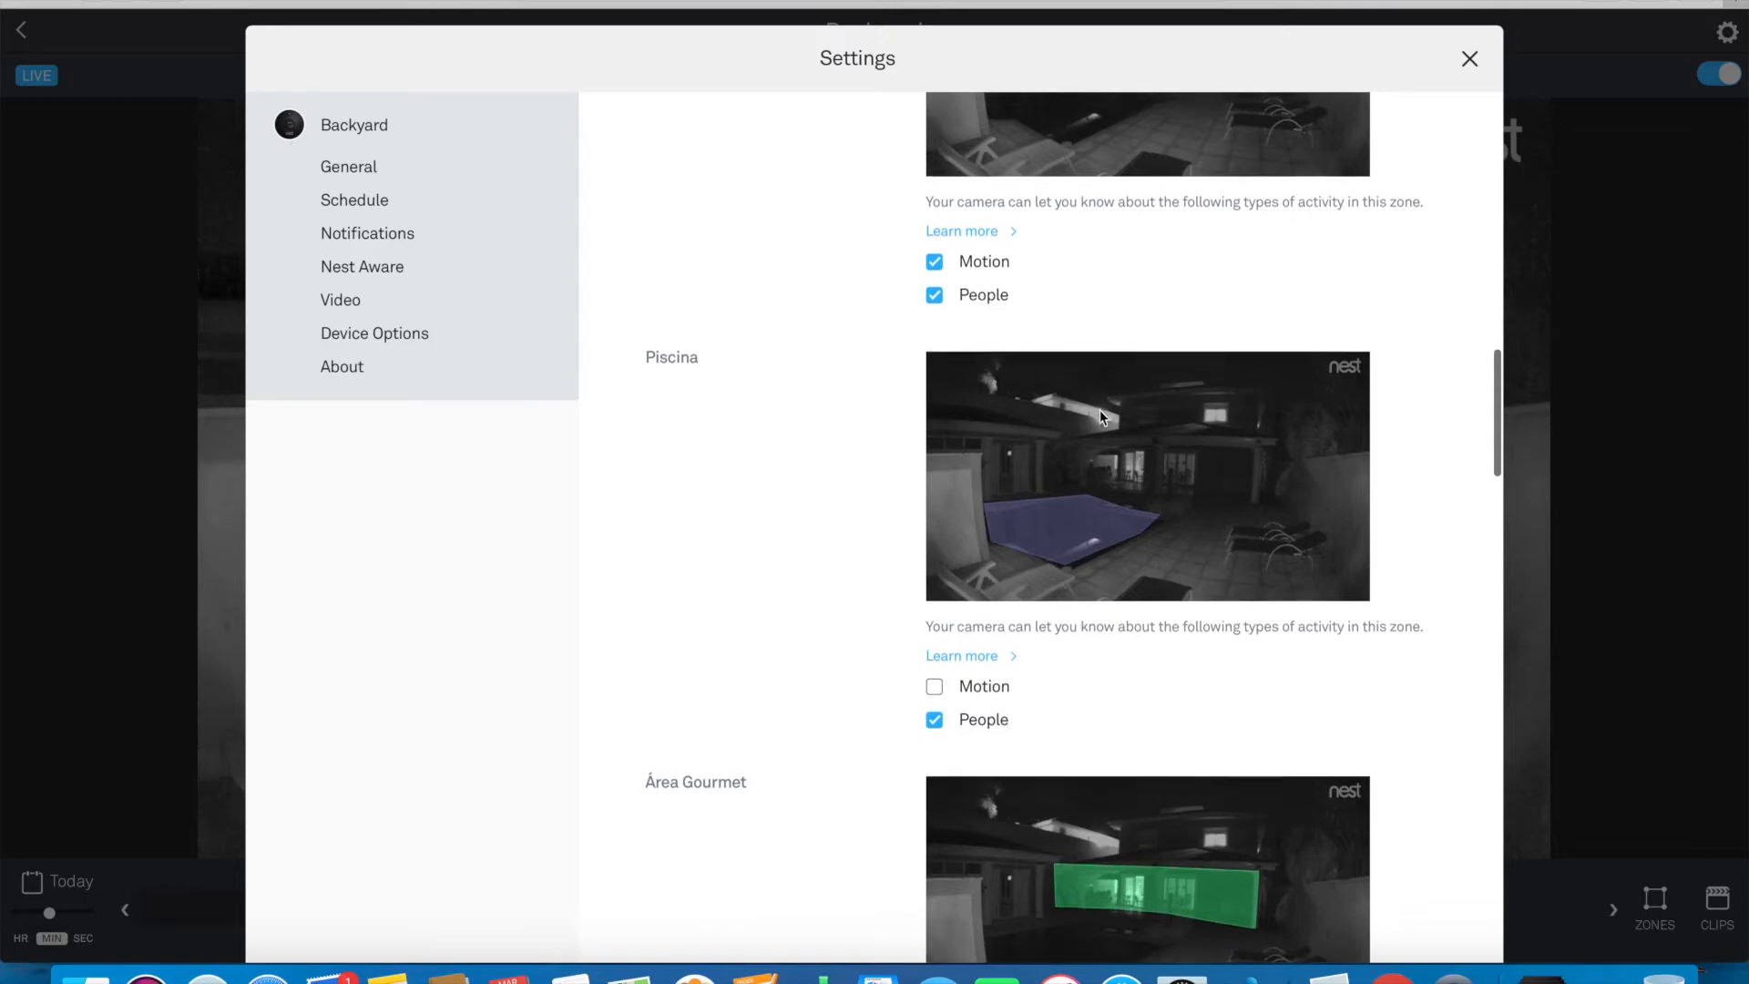
pyautogui.scroll(-1, 1102, 416)
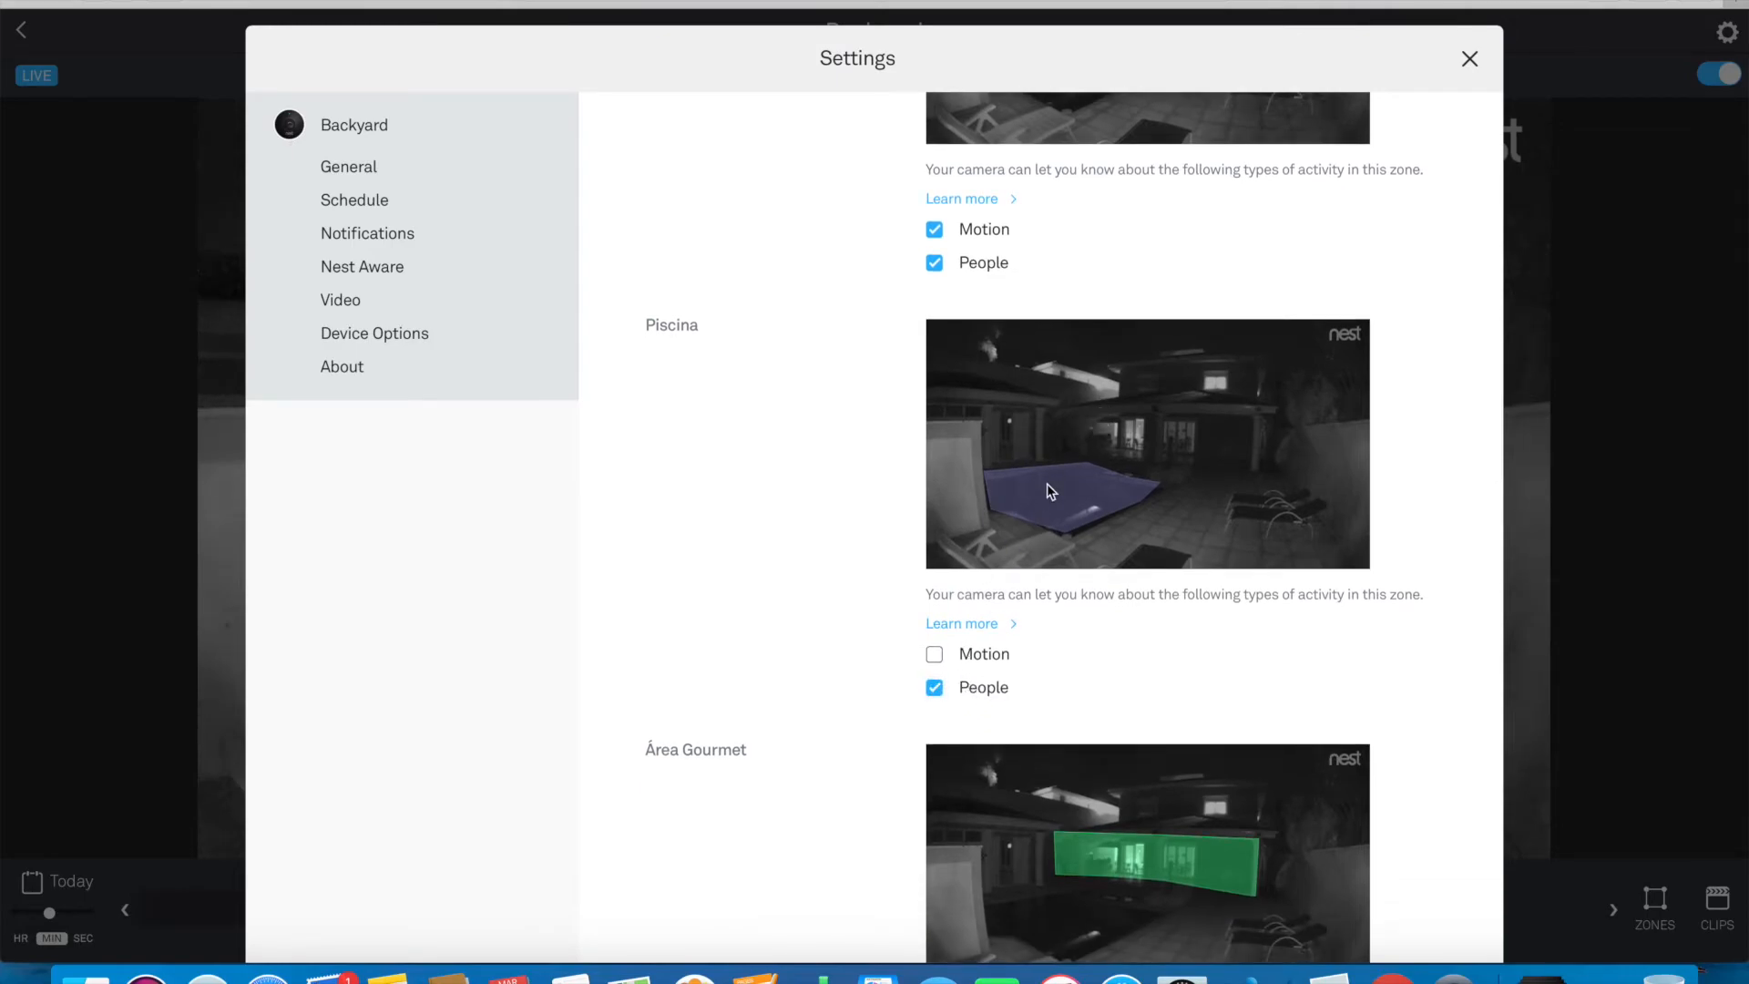
# Check the alert options for Área Gourmet and outside of a zone, and return to the start of the notification settings
pyautogui.scroll(-5, 1052, 492)
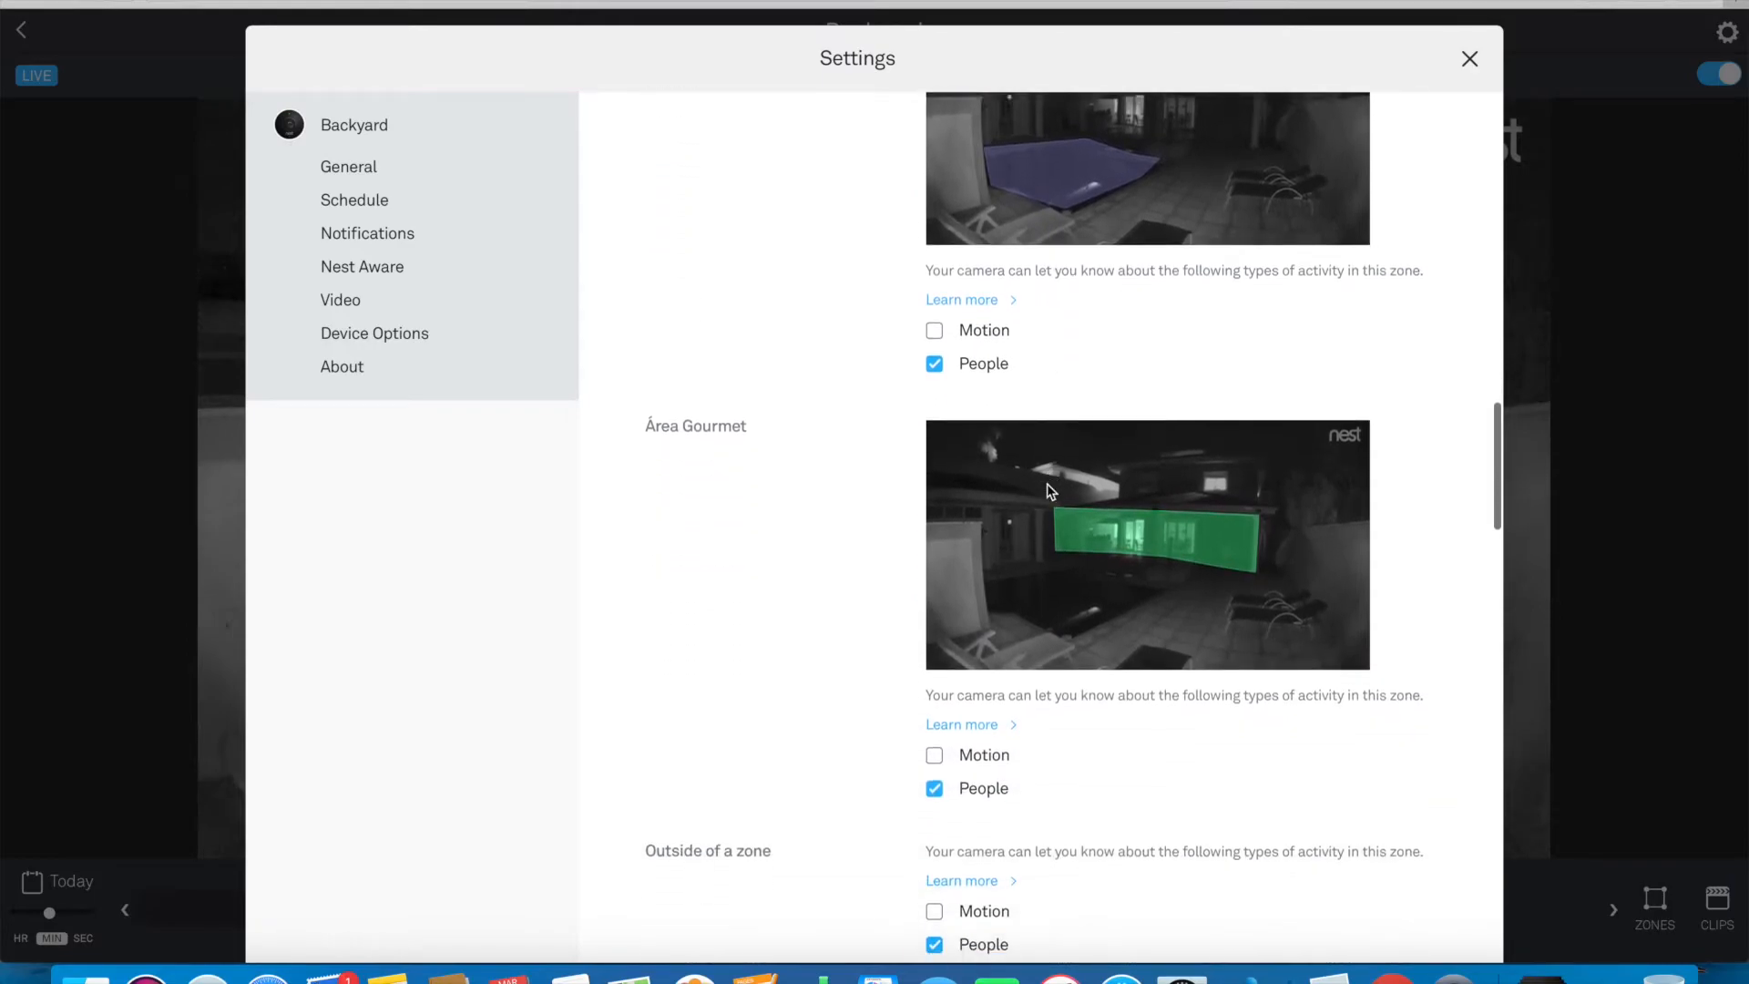
pyautogui.scroll(-3, 1050, 492)
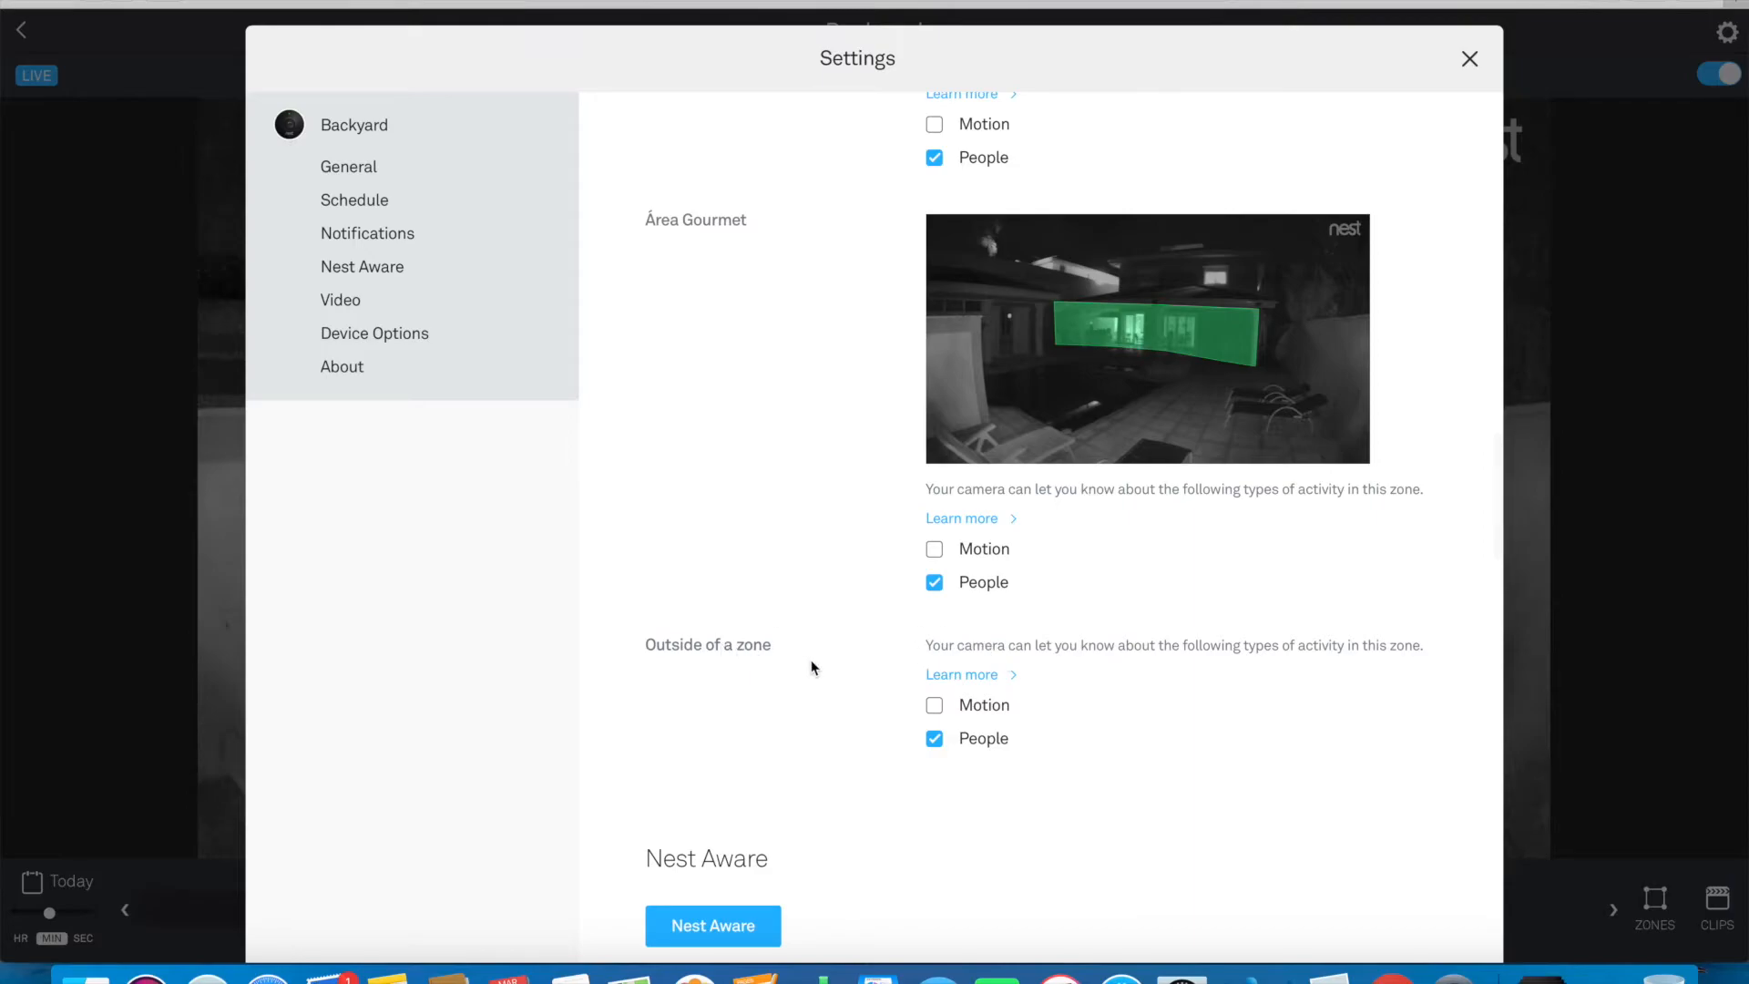
pyautogui.scroll(-1, 814, 667)
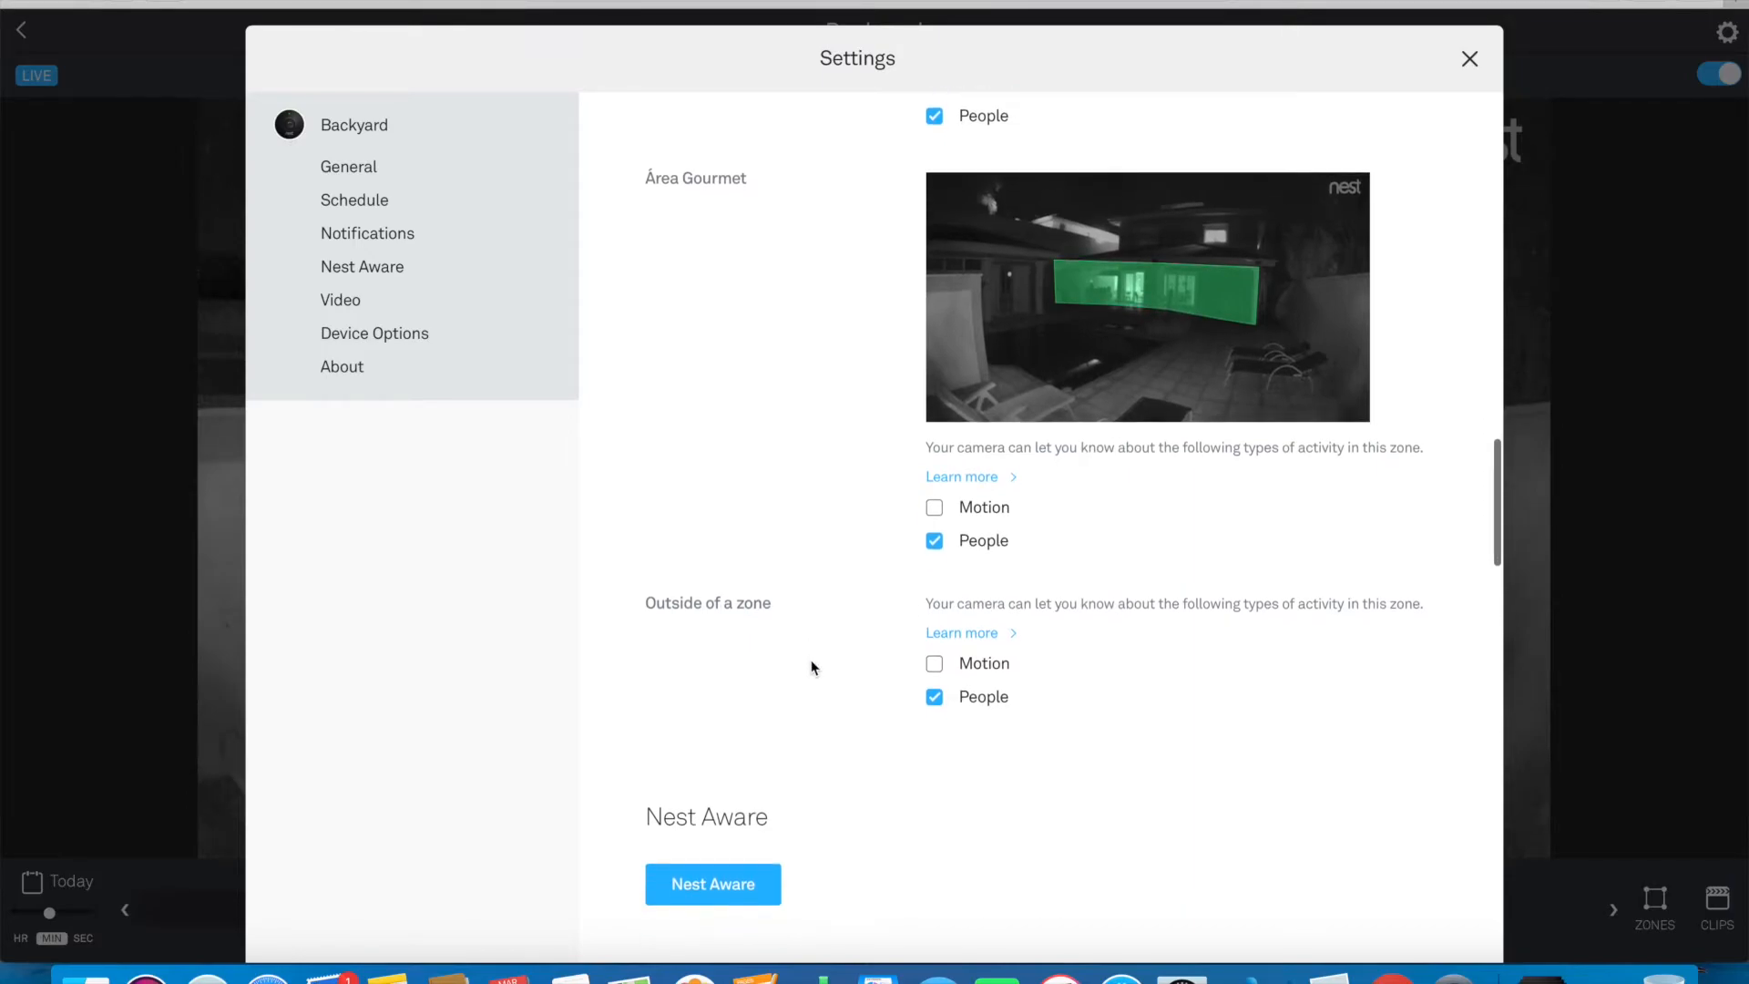
pyautogui.scroll(8, 813, 667)
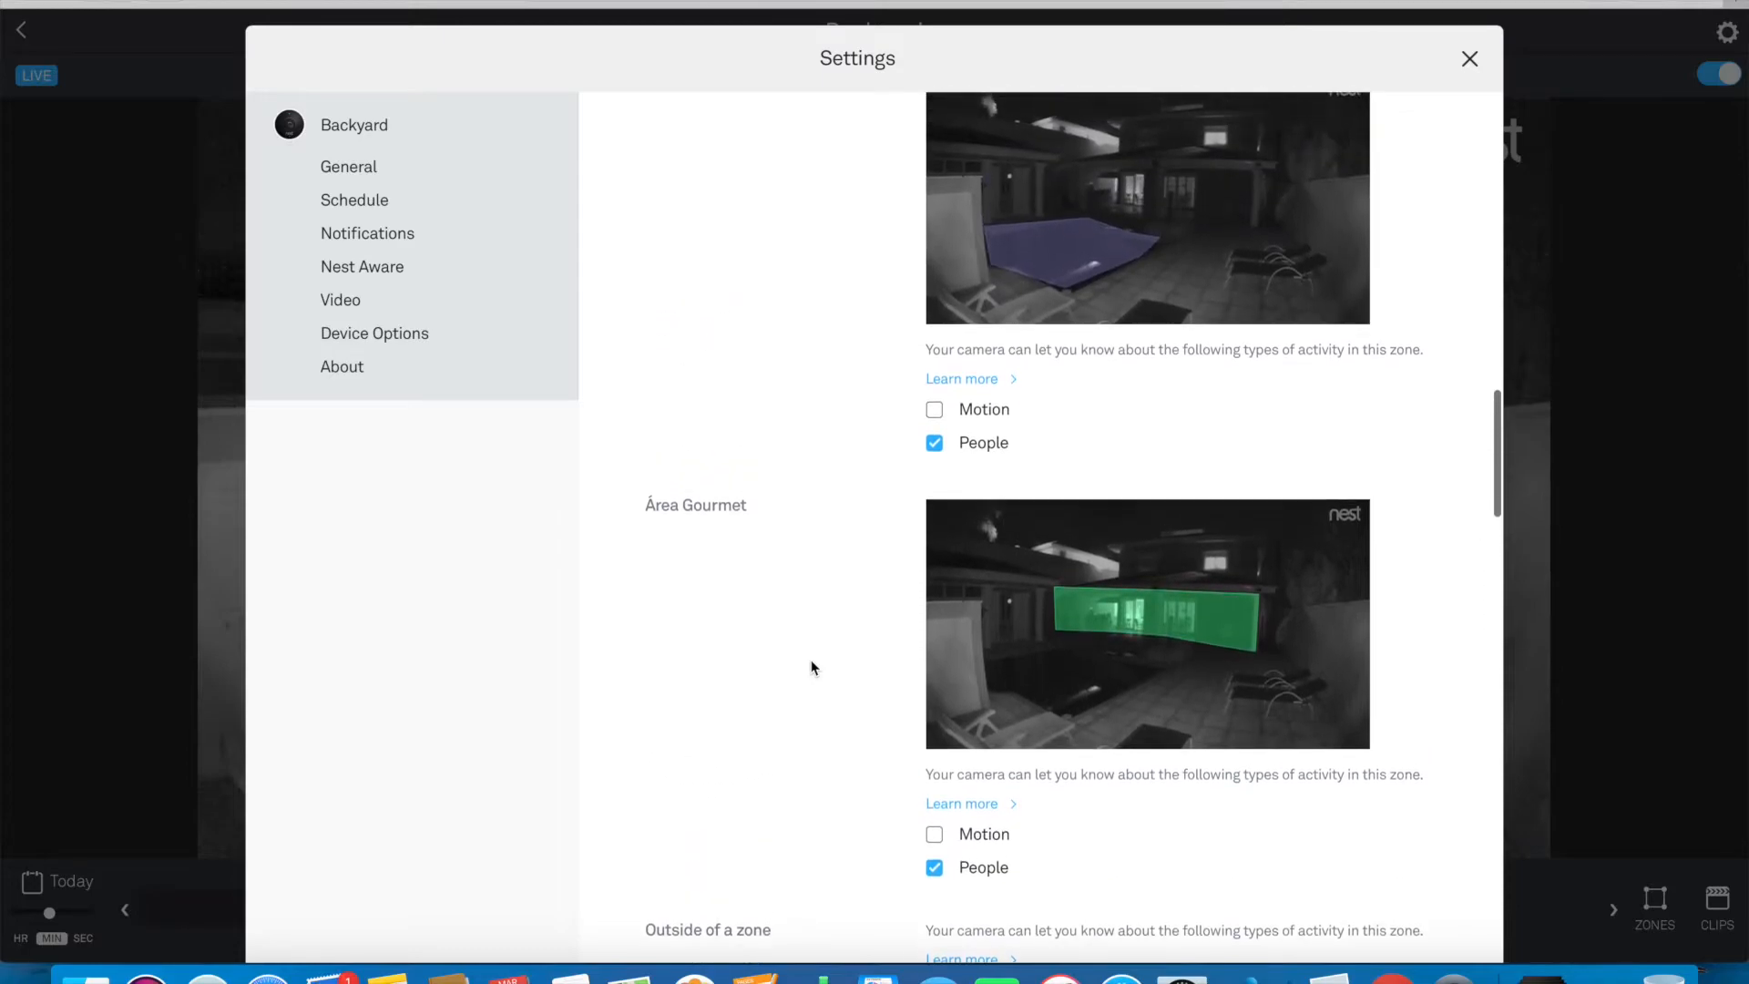
pyautogui.scroll(20, 814, 668)
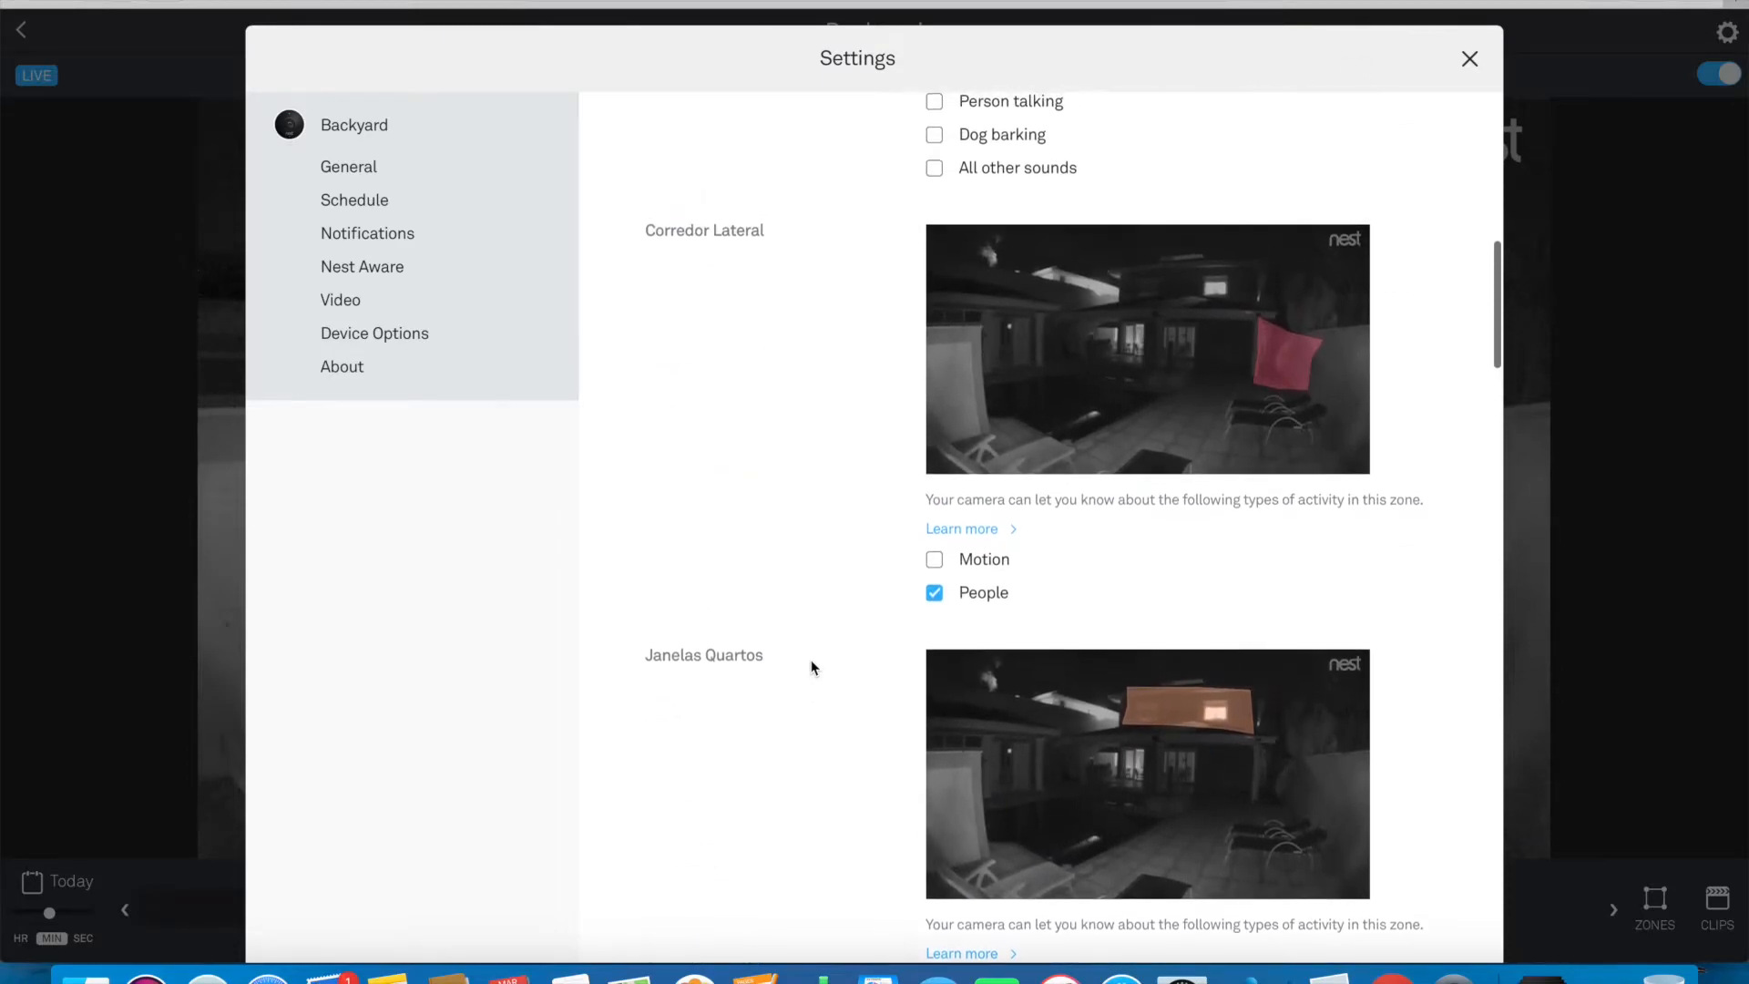
pyautogui.scroll(10, 814, 668)
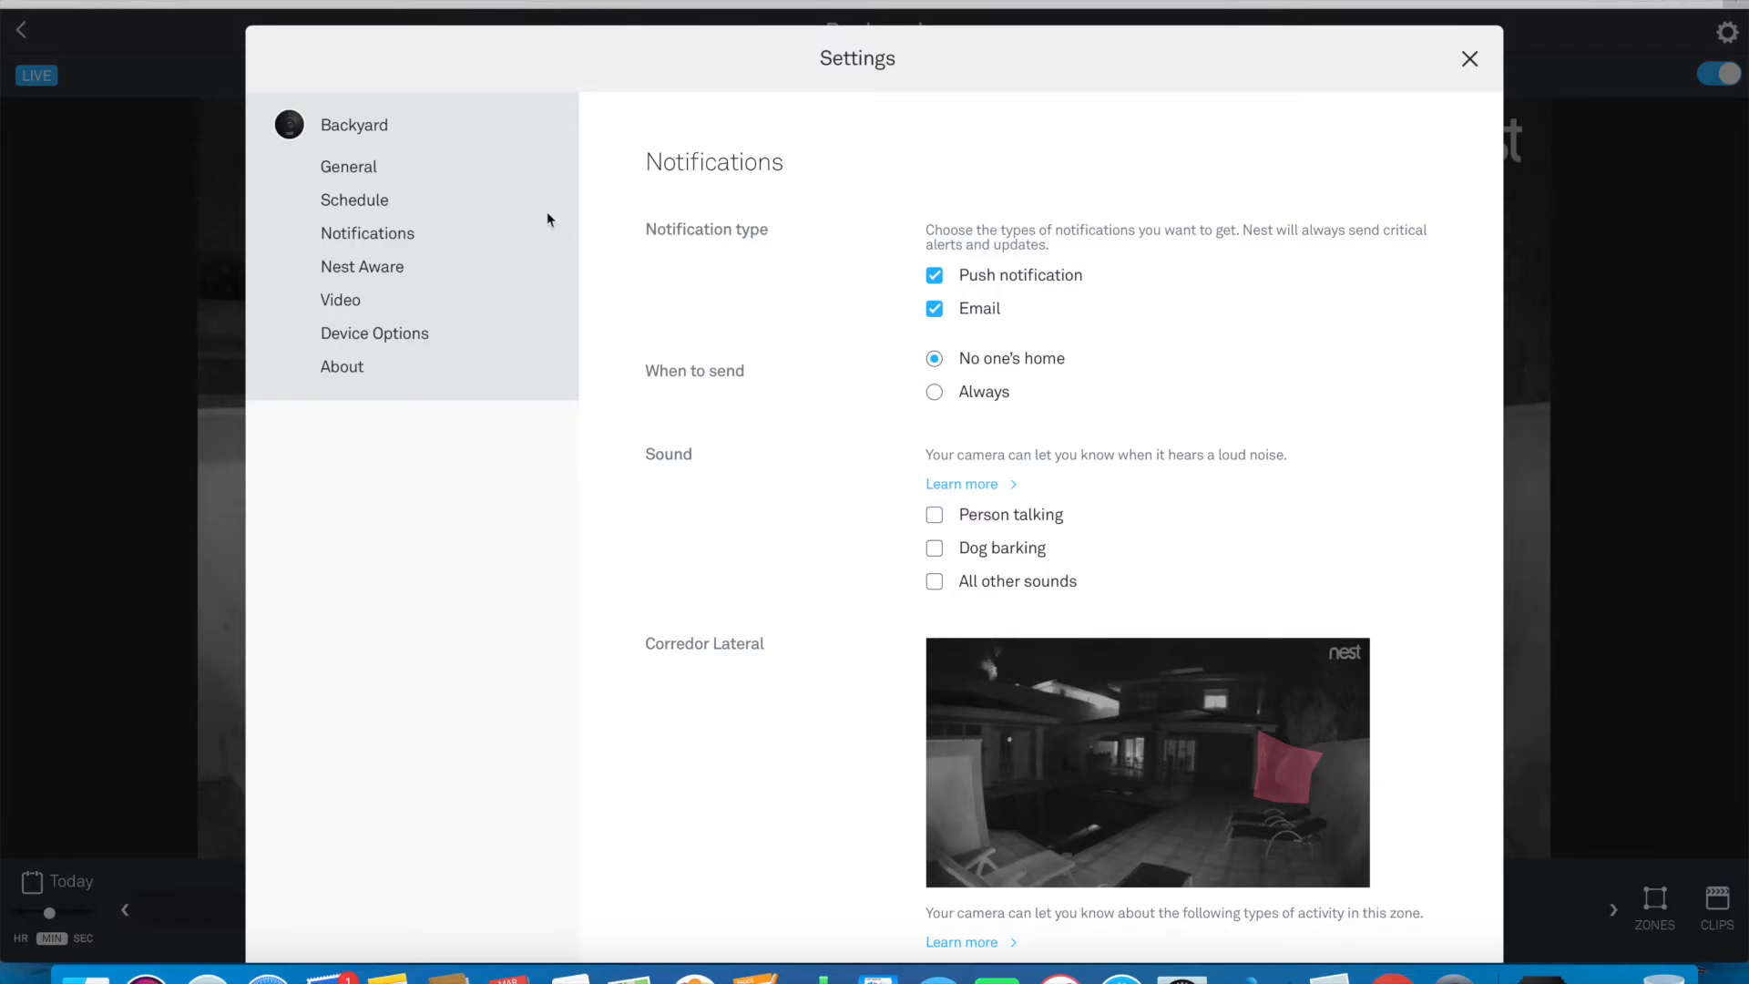
# Review the Backyard camera's general on/off controls and its schedule settings
pyautogui.click(350, 204)
pyautogui.scroll(2, 807, 305)
pyautogui.scroll(3, 807, 308)
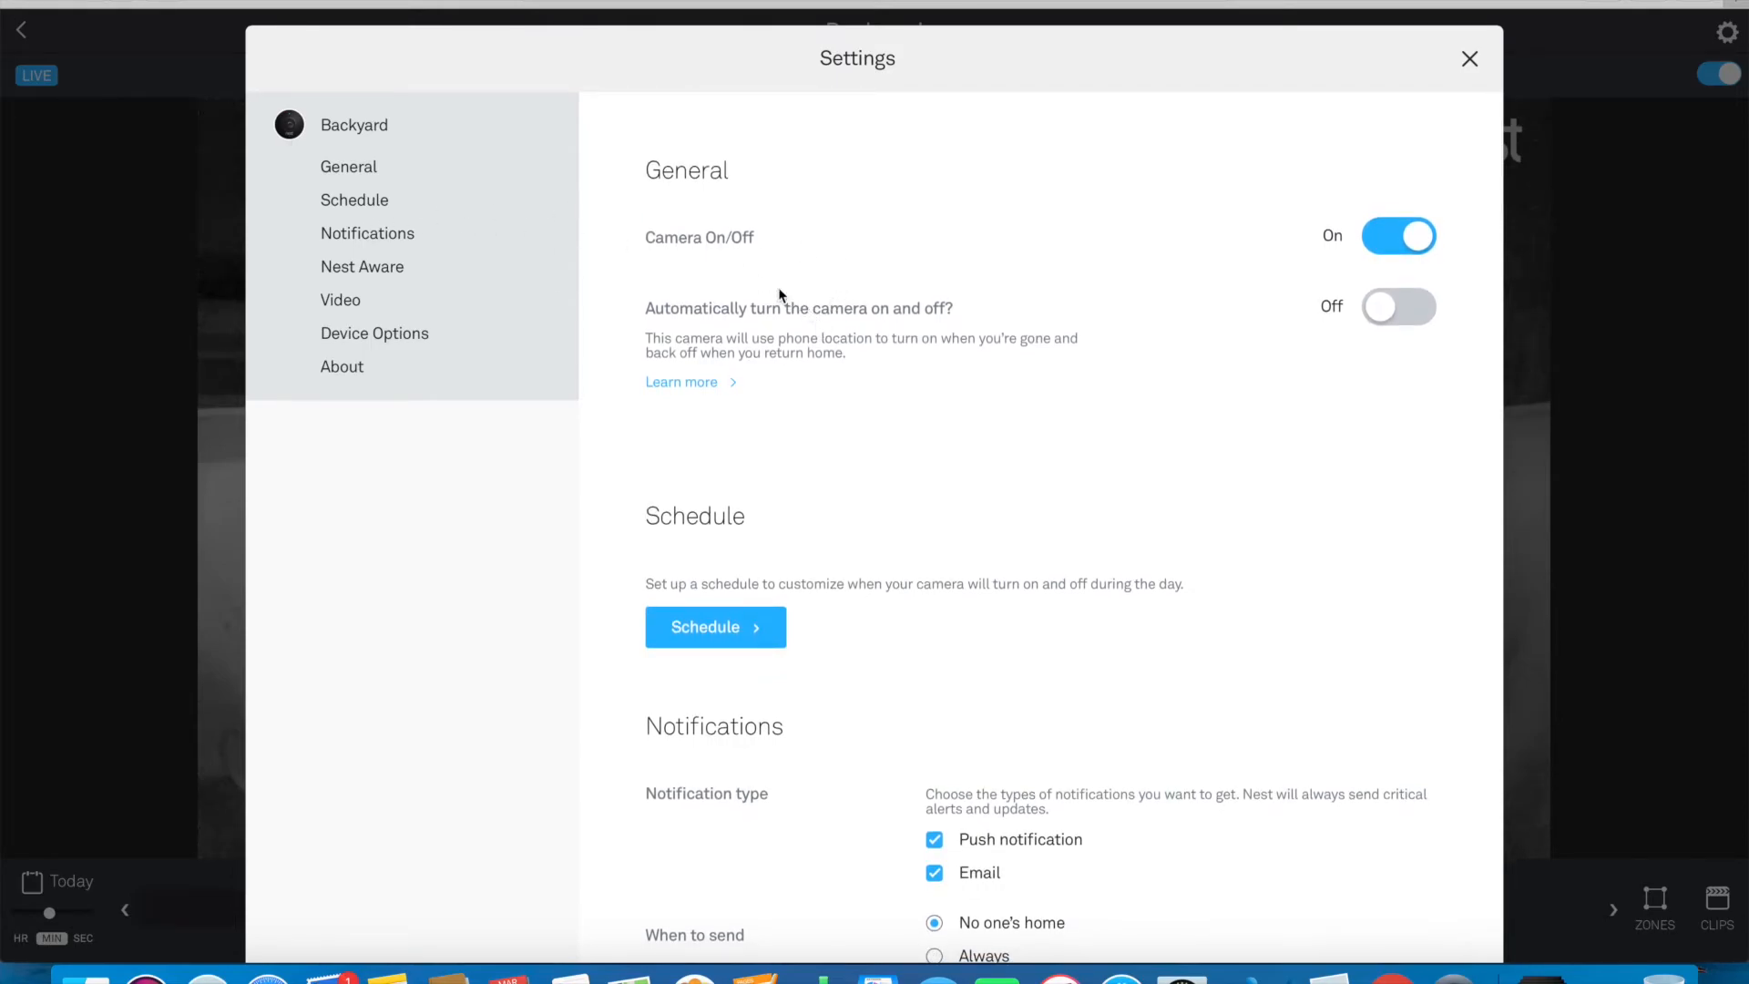
pyautogui.scroll(-5, 968, 353)
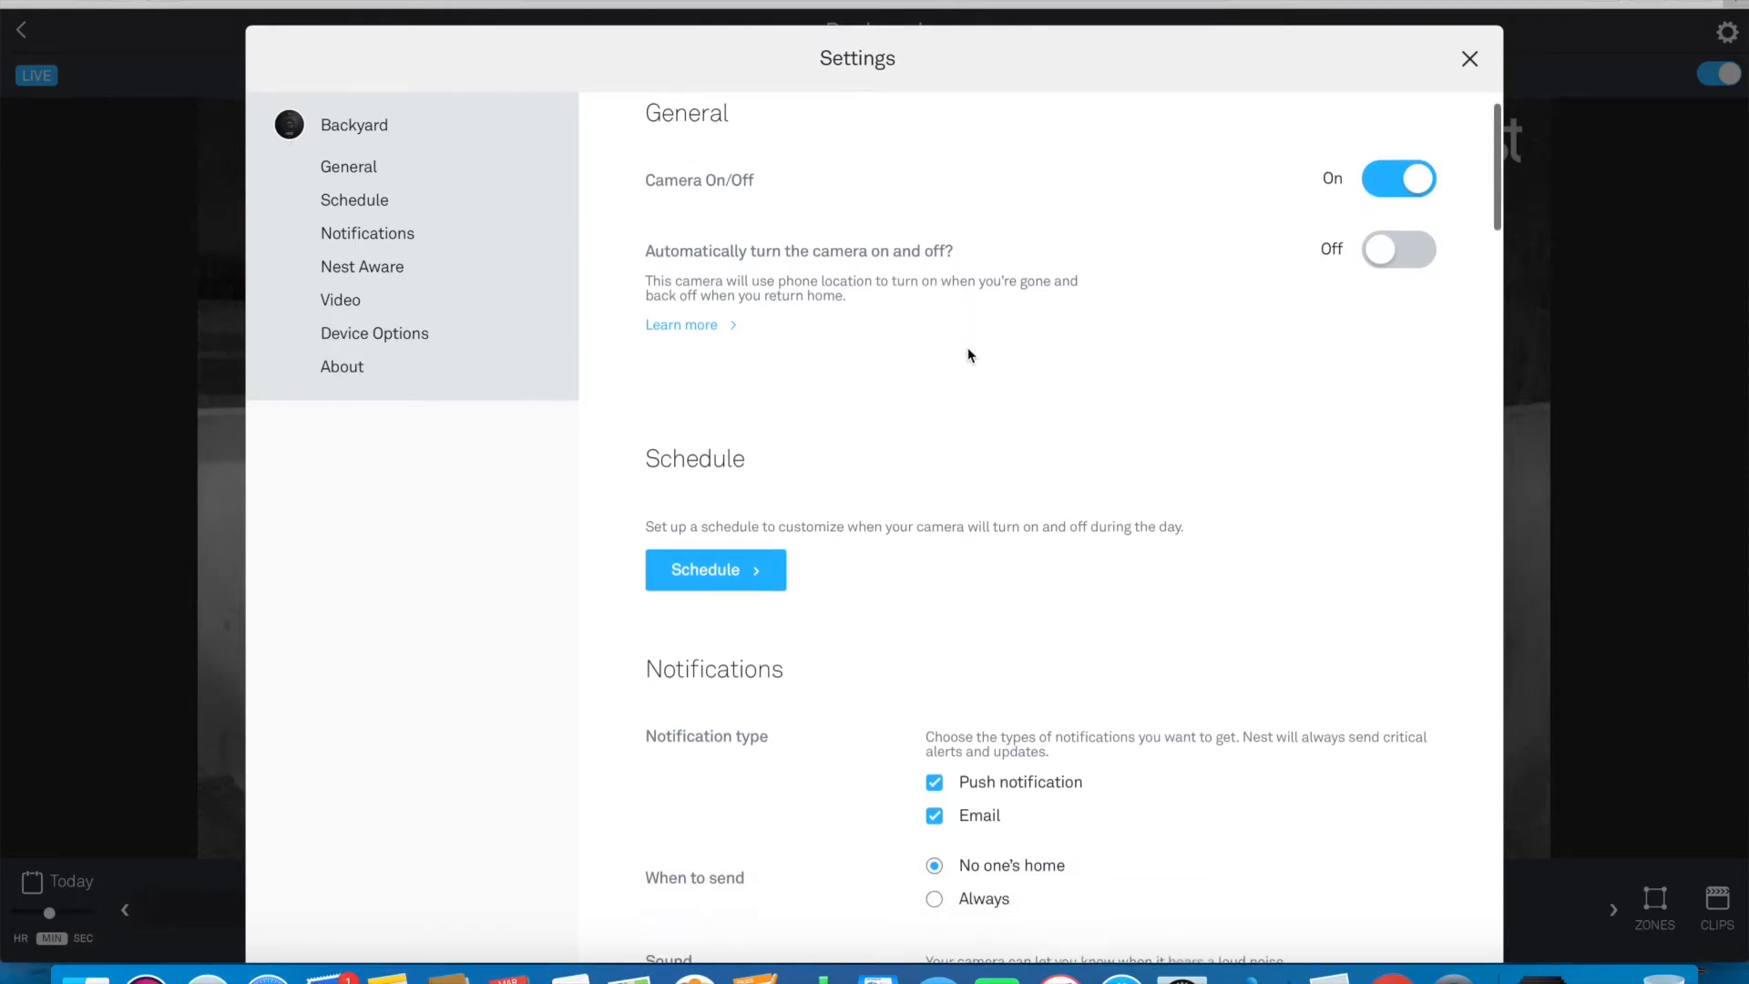
# Look through the Backyard camera's notification settings and activity zones down to the Nest Aware section
pyautogui.scroll(-8, 969, 353)
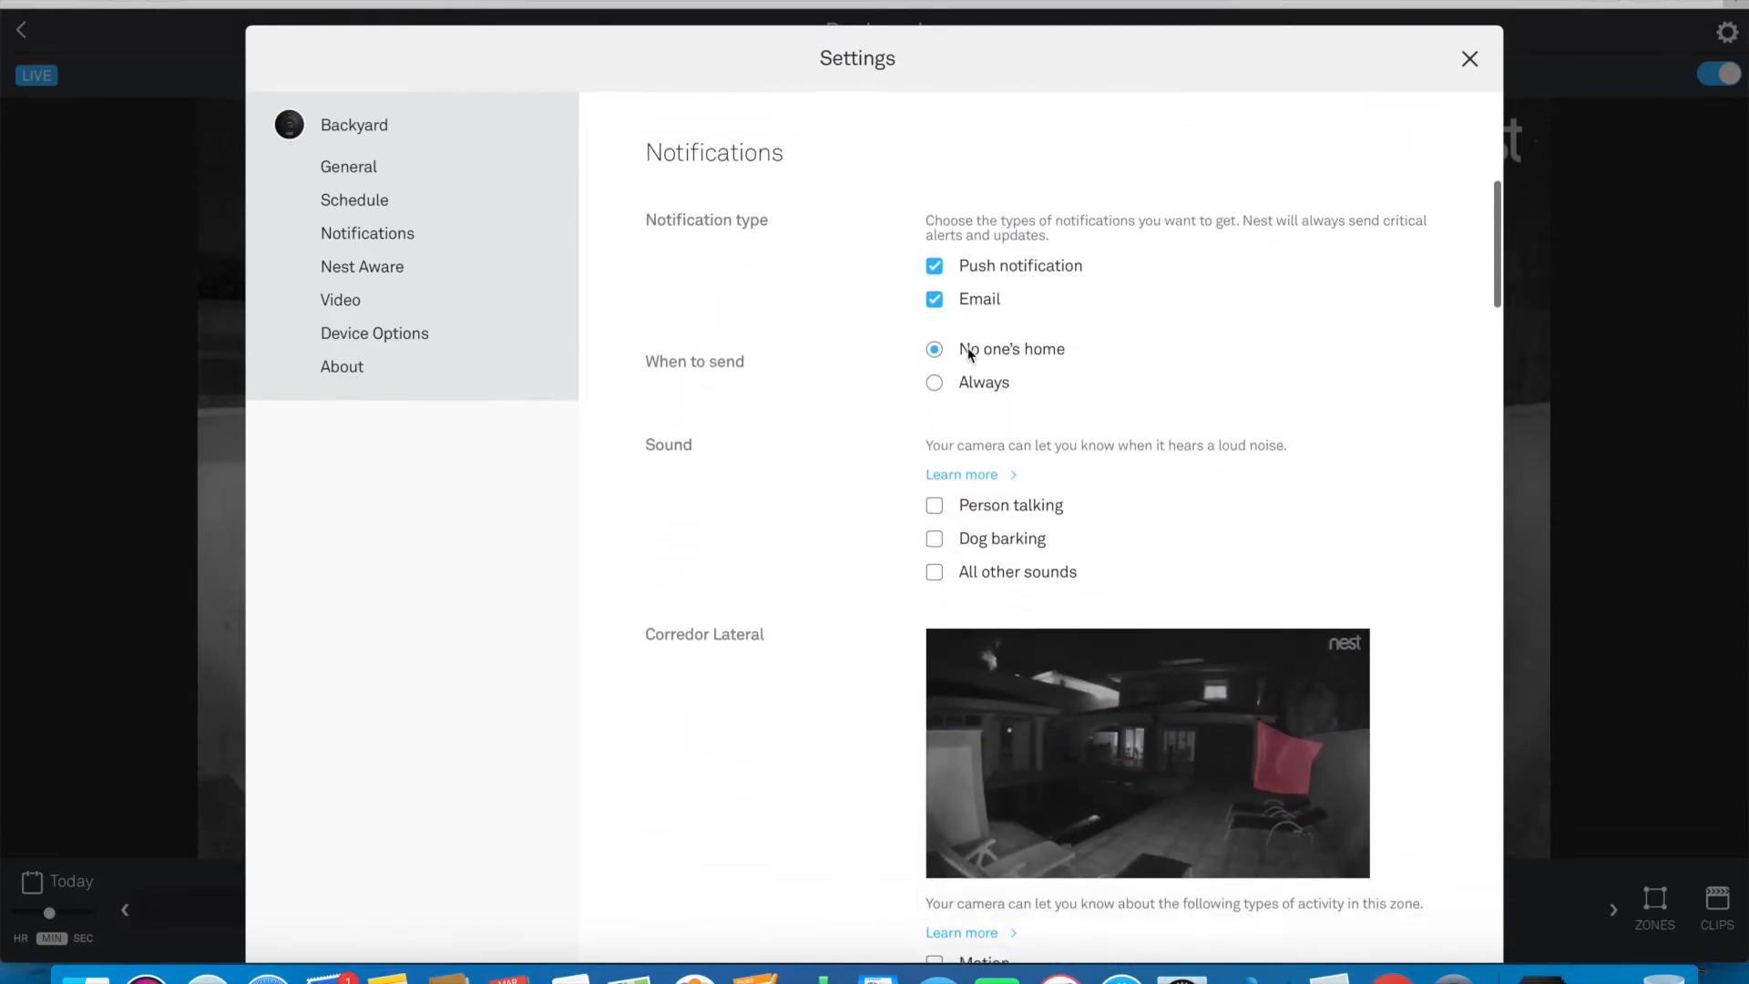
pyautogui.scroll(-3, 800, 602)
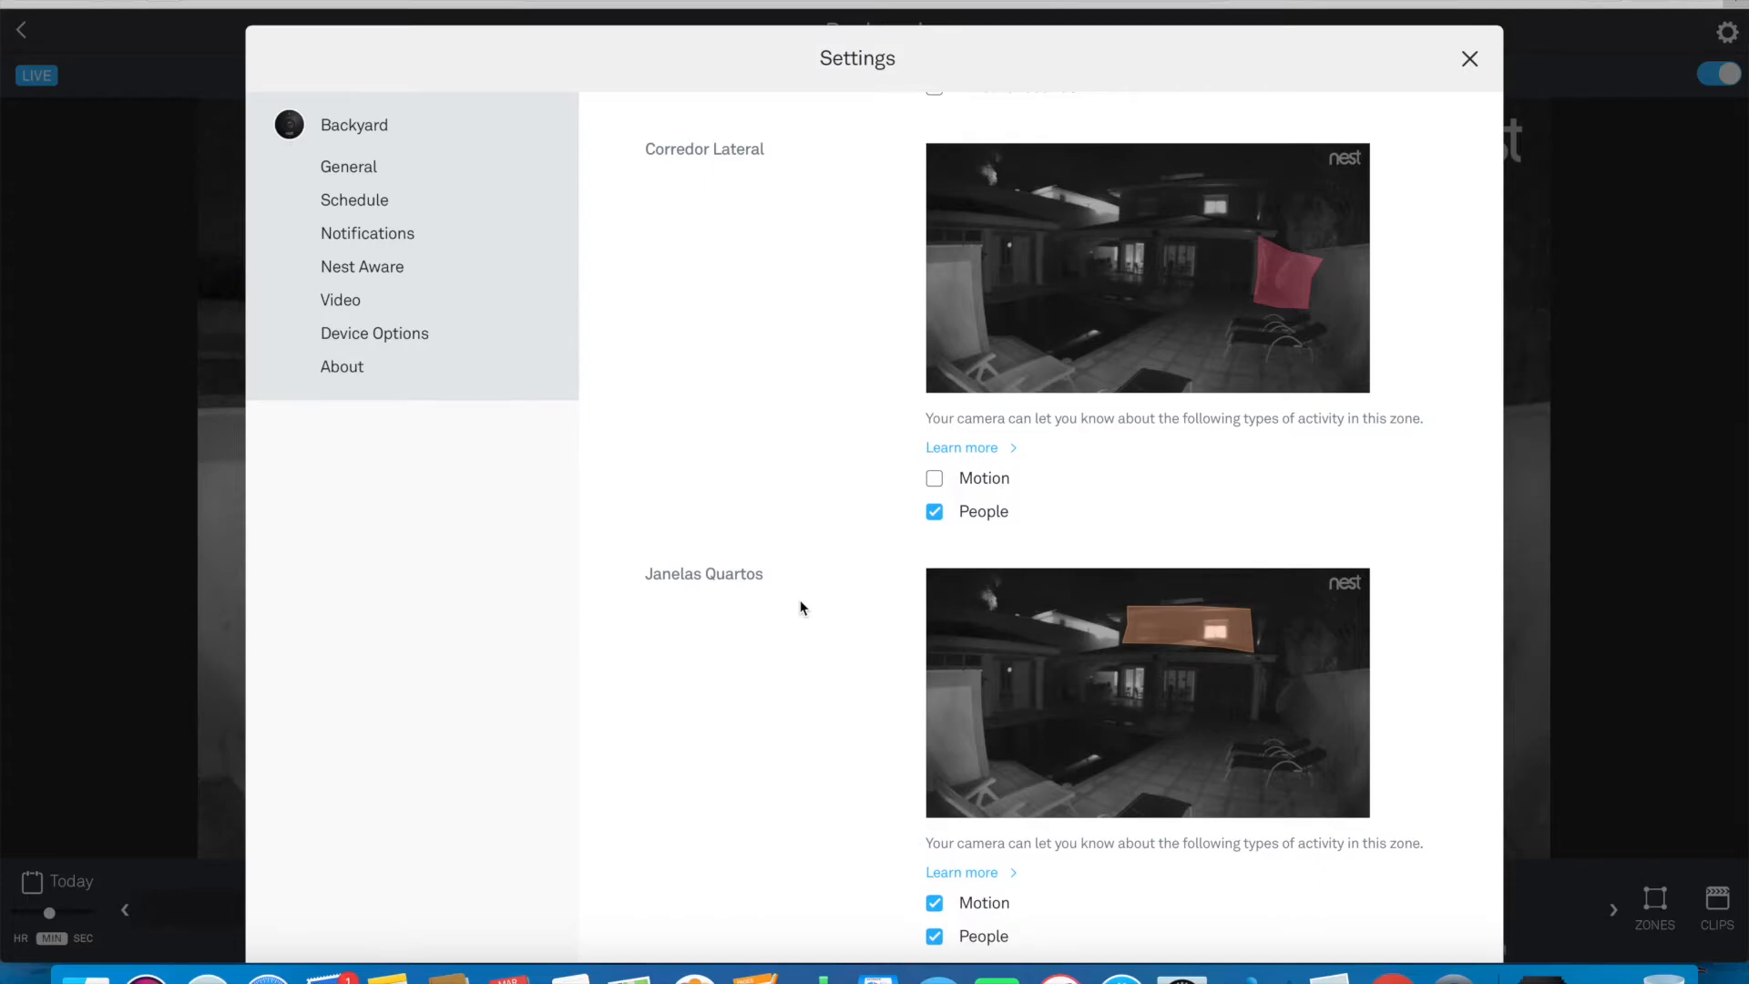
pyautogui.scroll(-6, 801, 607)
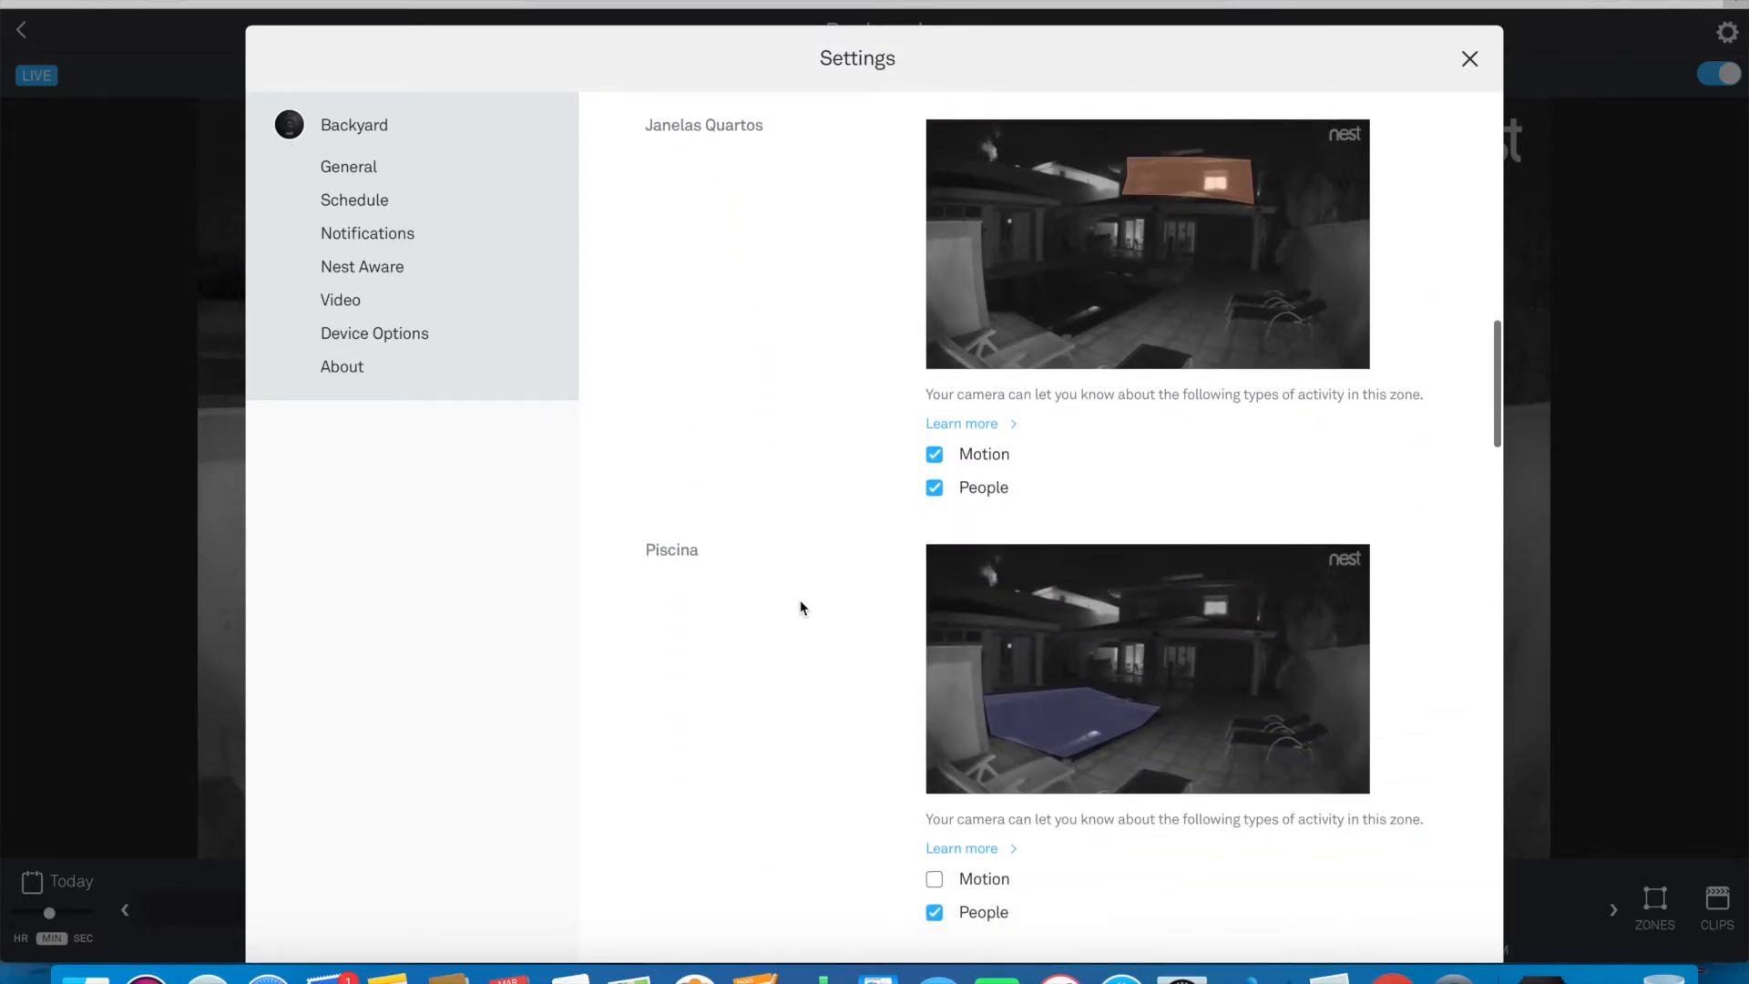
pyautogui.scroll(-15, 801, 607)
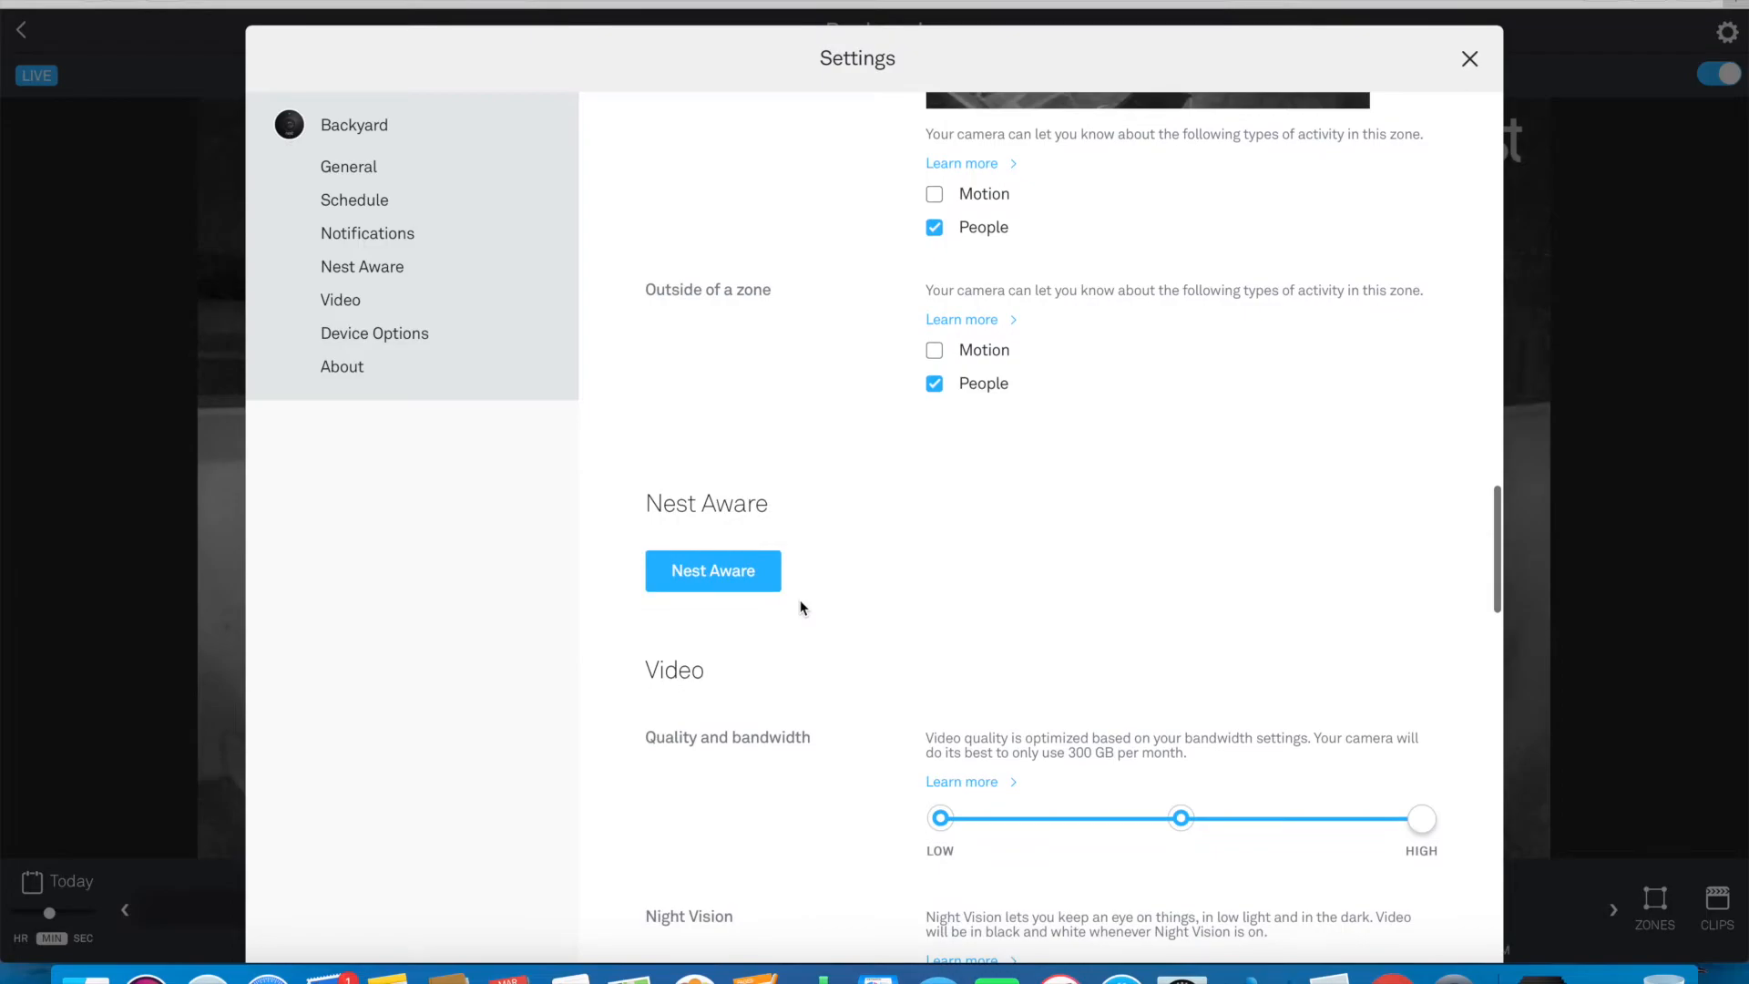
# Examine the Backyard camera's Nest Aware section and its video quality and bandwidth setting
pyautogui.scroll(-2, 802, 607)
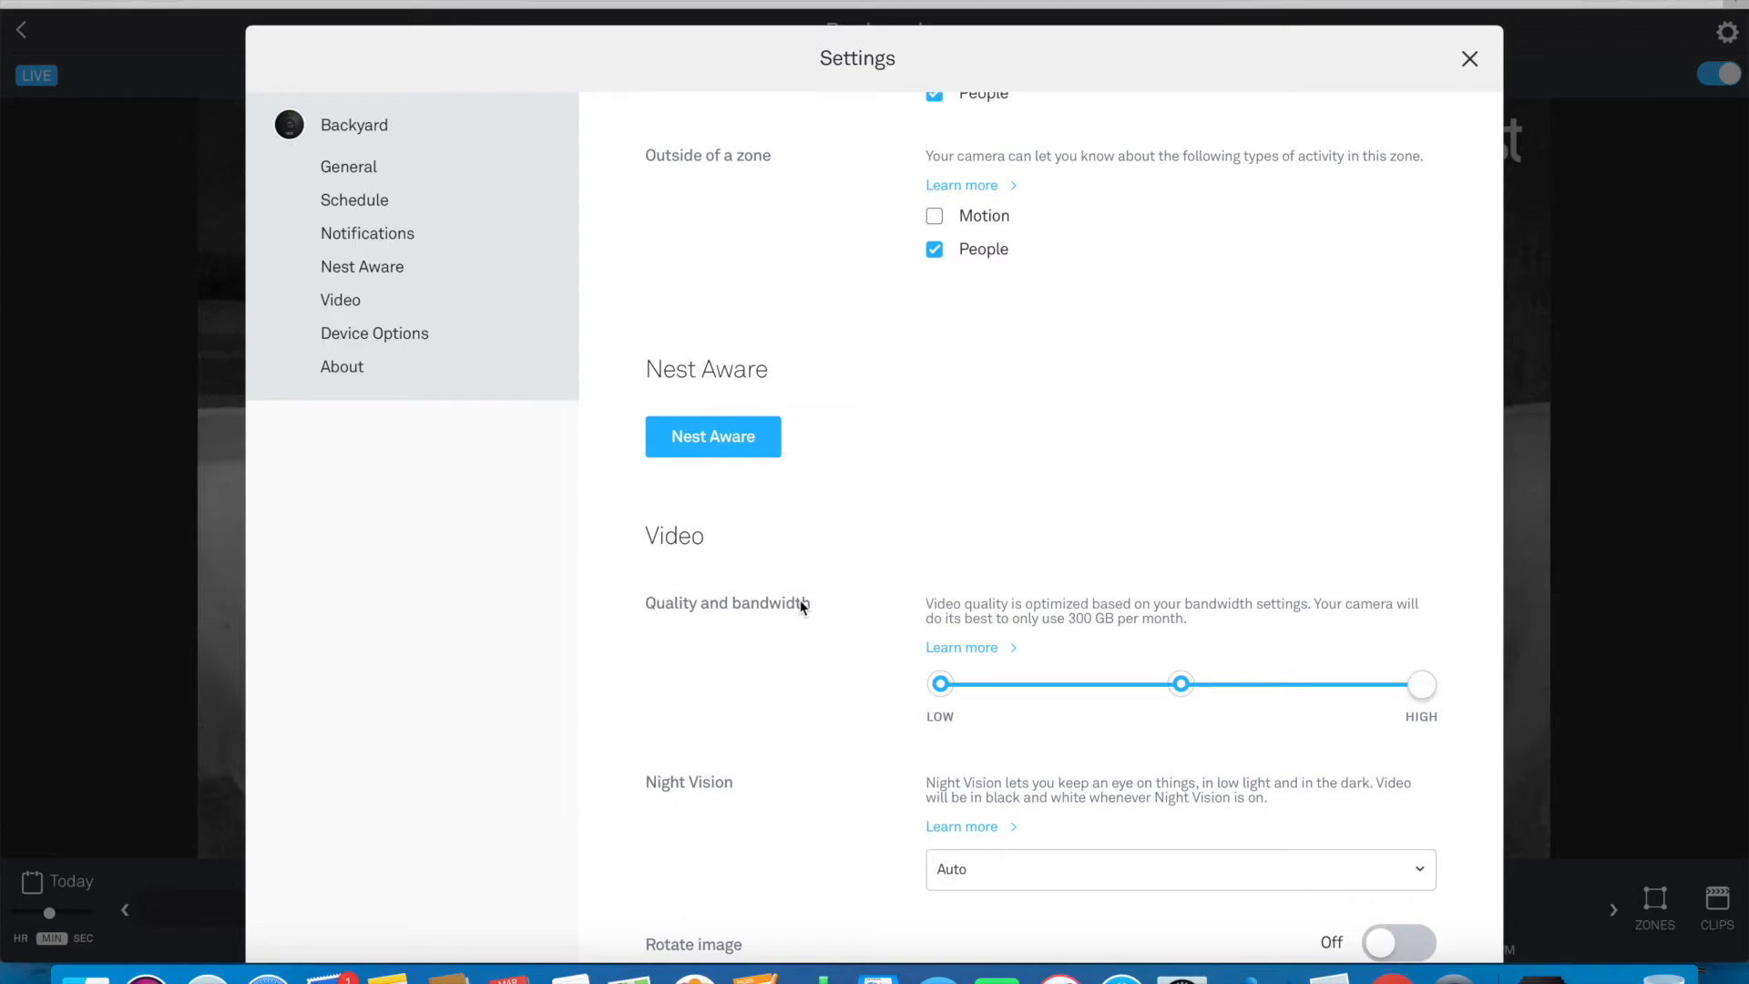
pyautogui.scroll(-2, 802, 606)
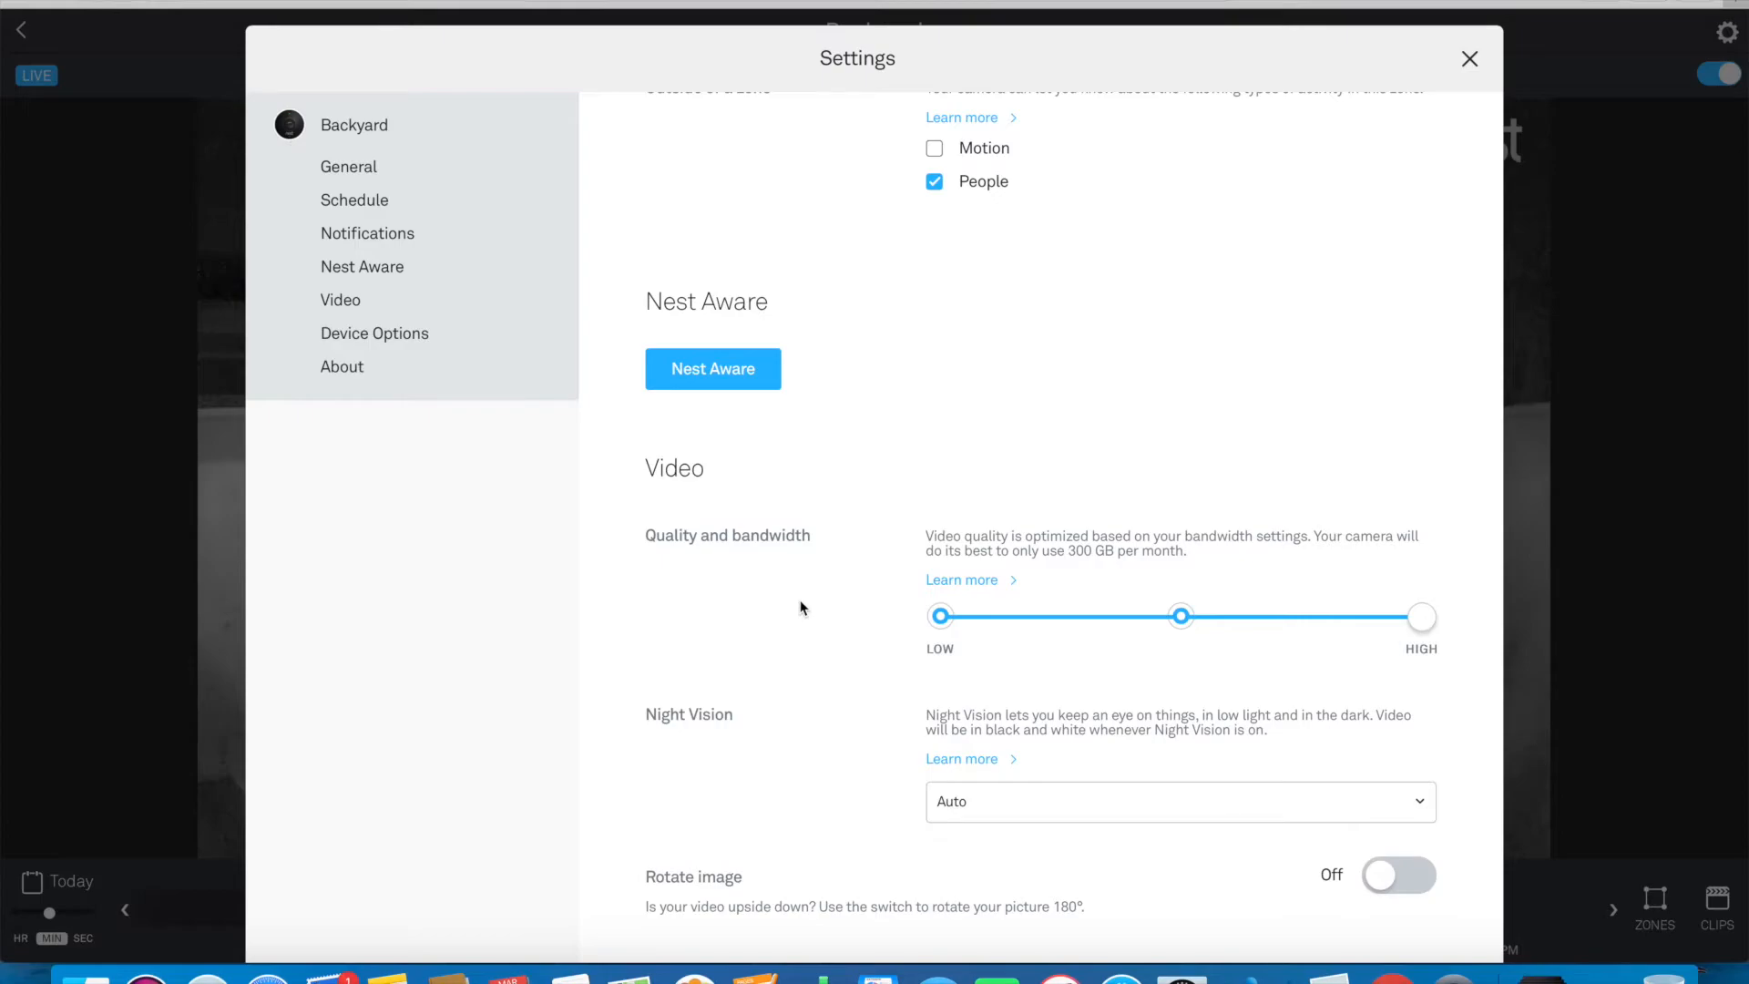
pyautogui.scroll(-2, 802, 608)
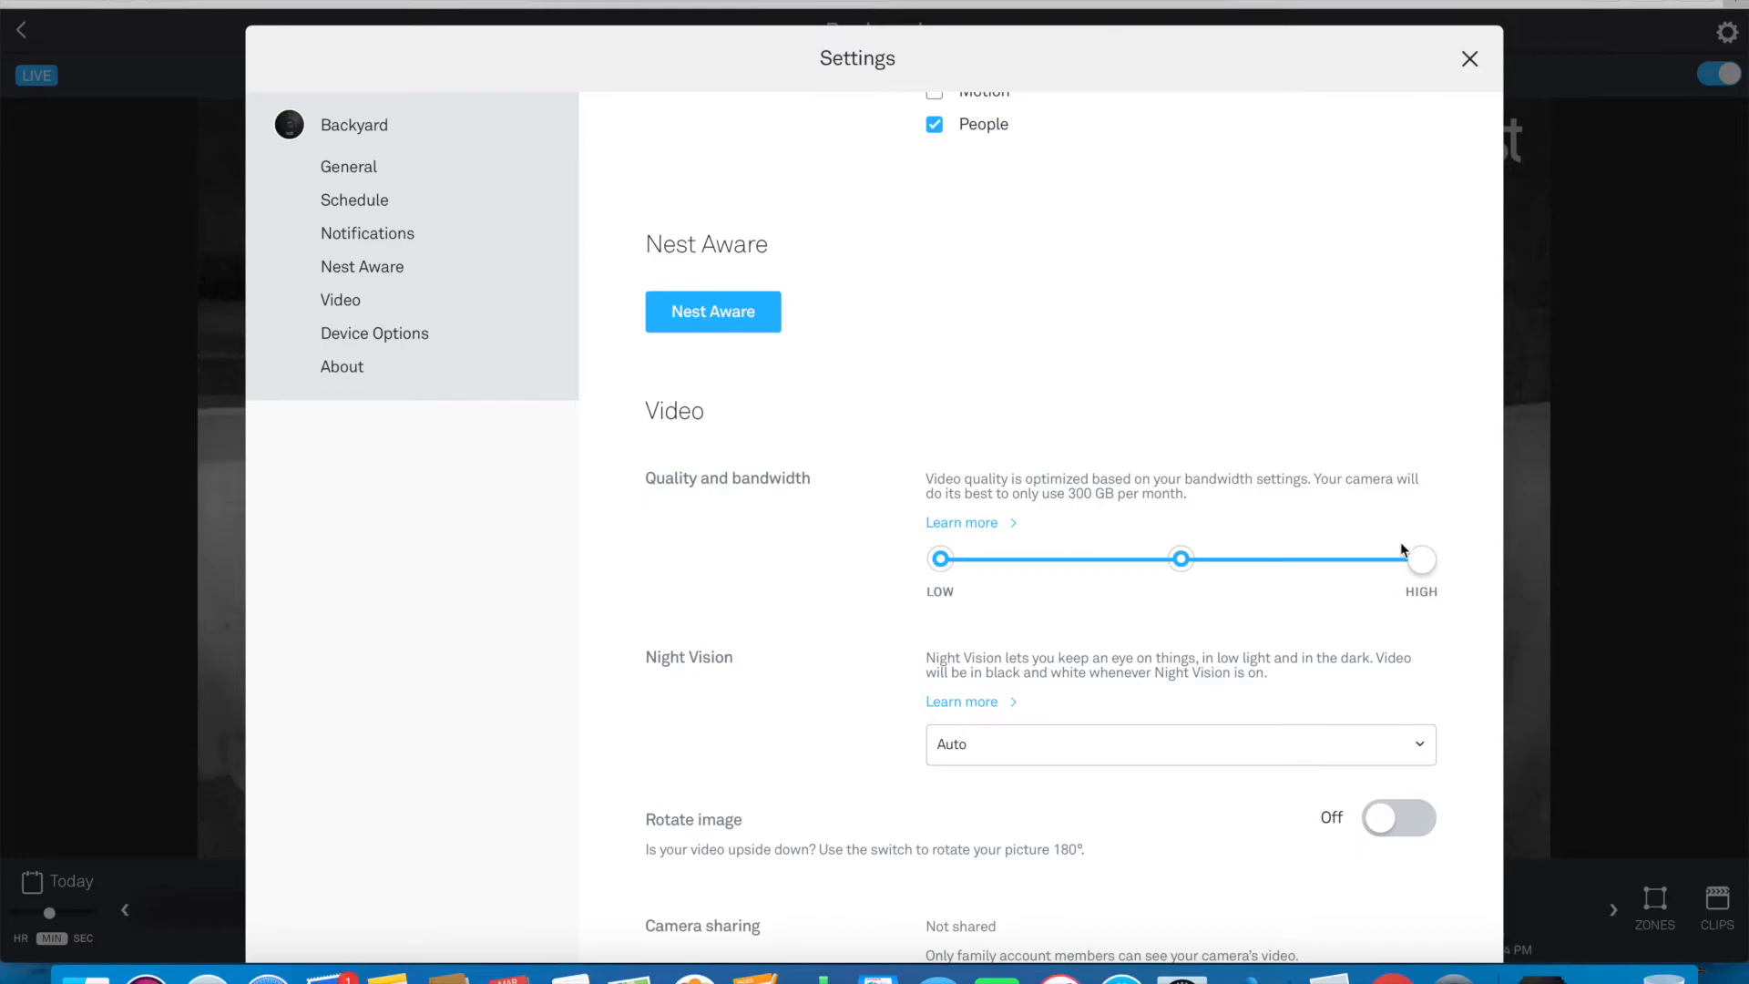
pyautogui.scroll(-2, 1346, 412)
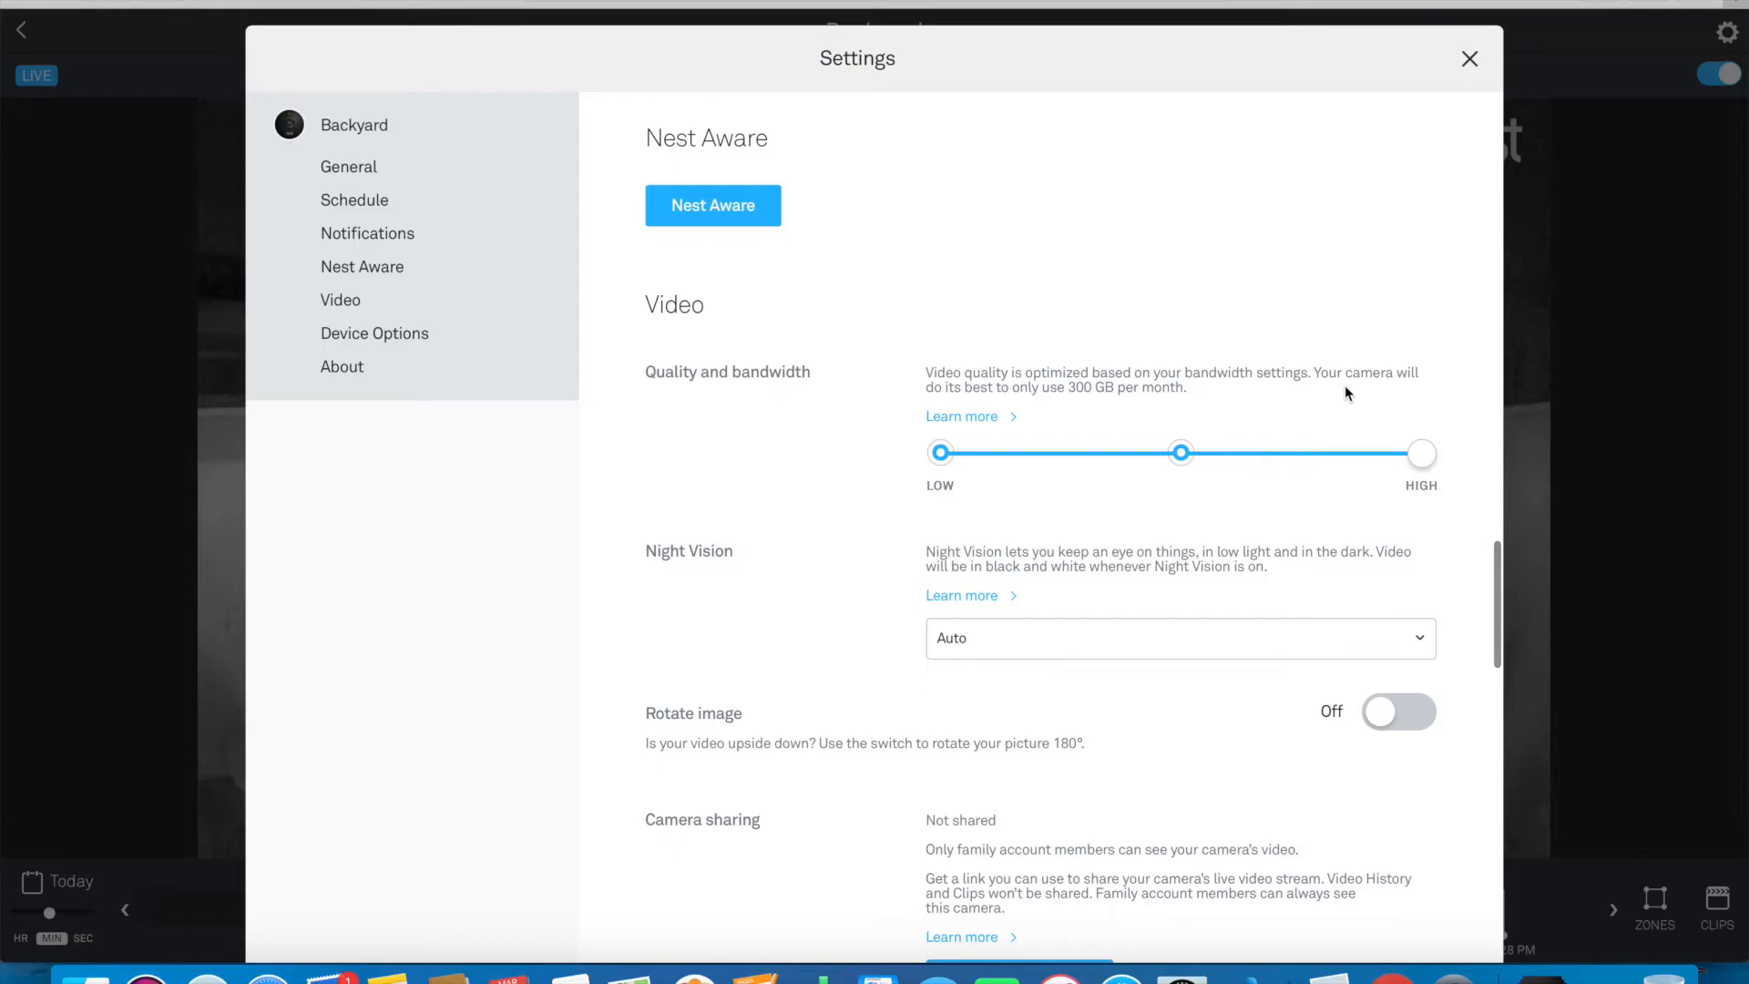
pyautogui.scroll(-1, 1346, 387)
pyautogui.scroll(-1, 1346, 392)
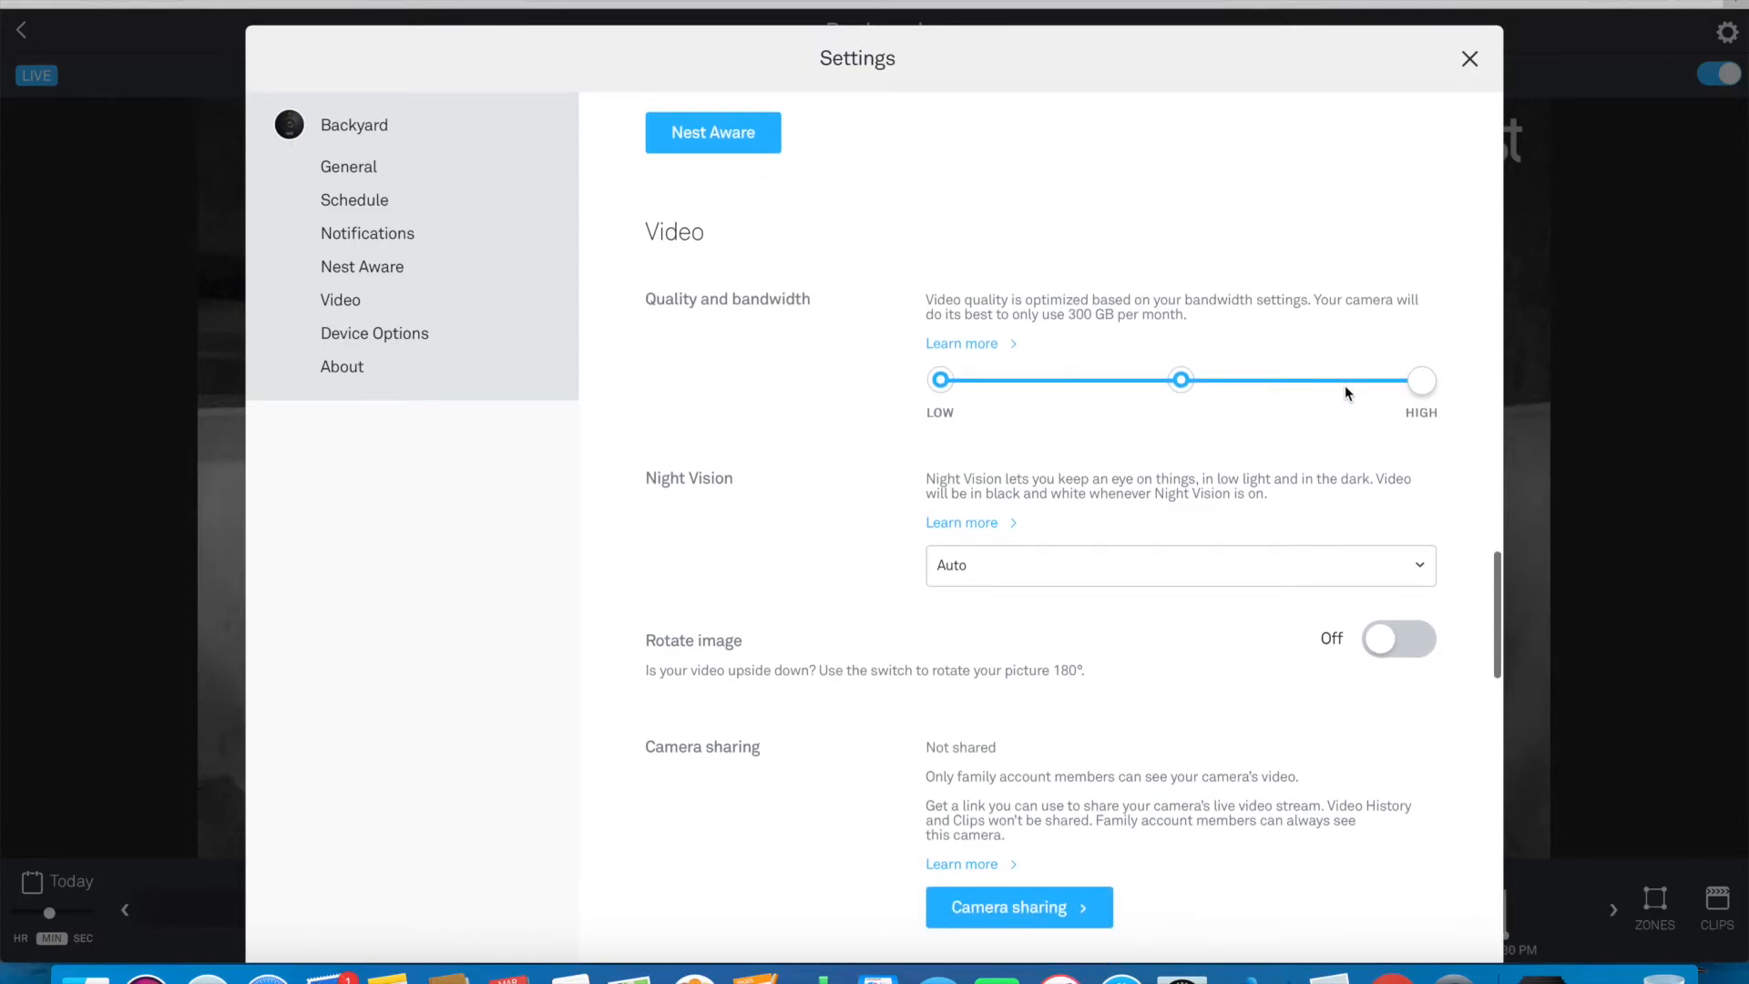
pyautogui.scroll(-1, 1346, 390)
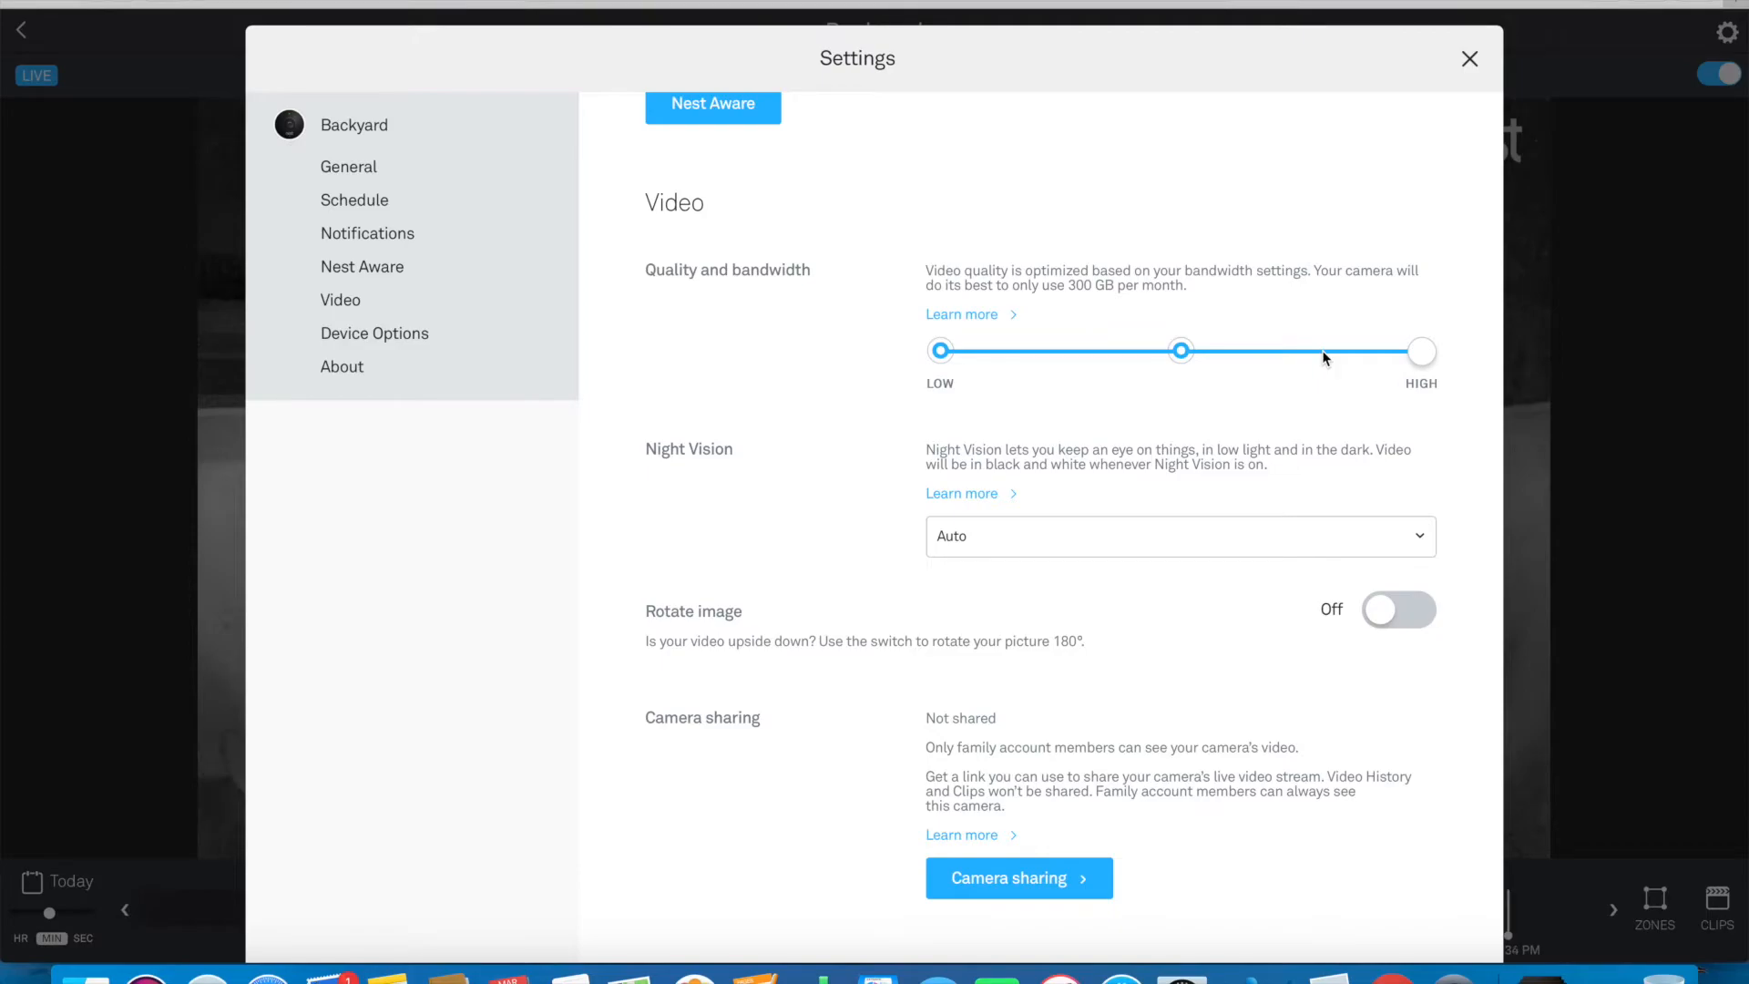
pyautogui.scroll(-3, 1323, 352)
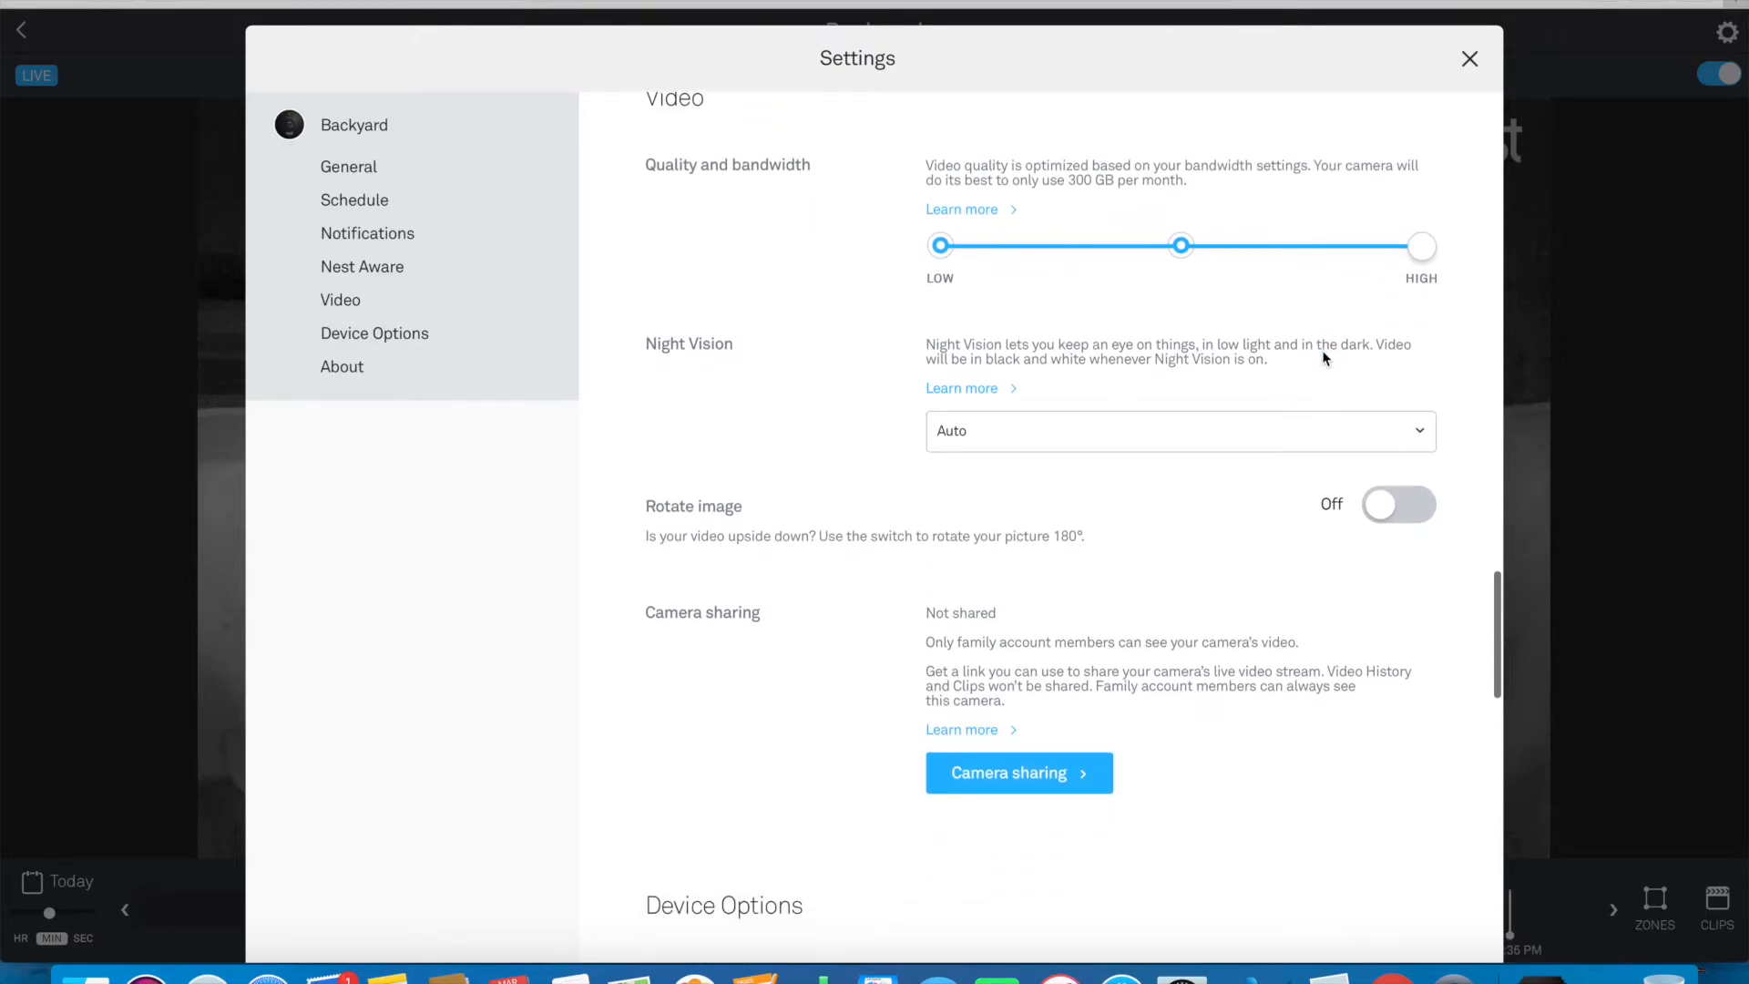
pyautogui.scroll(4, 1323, 357)
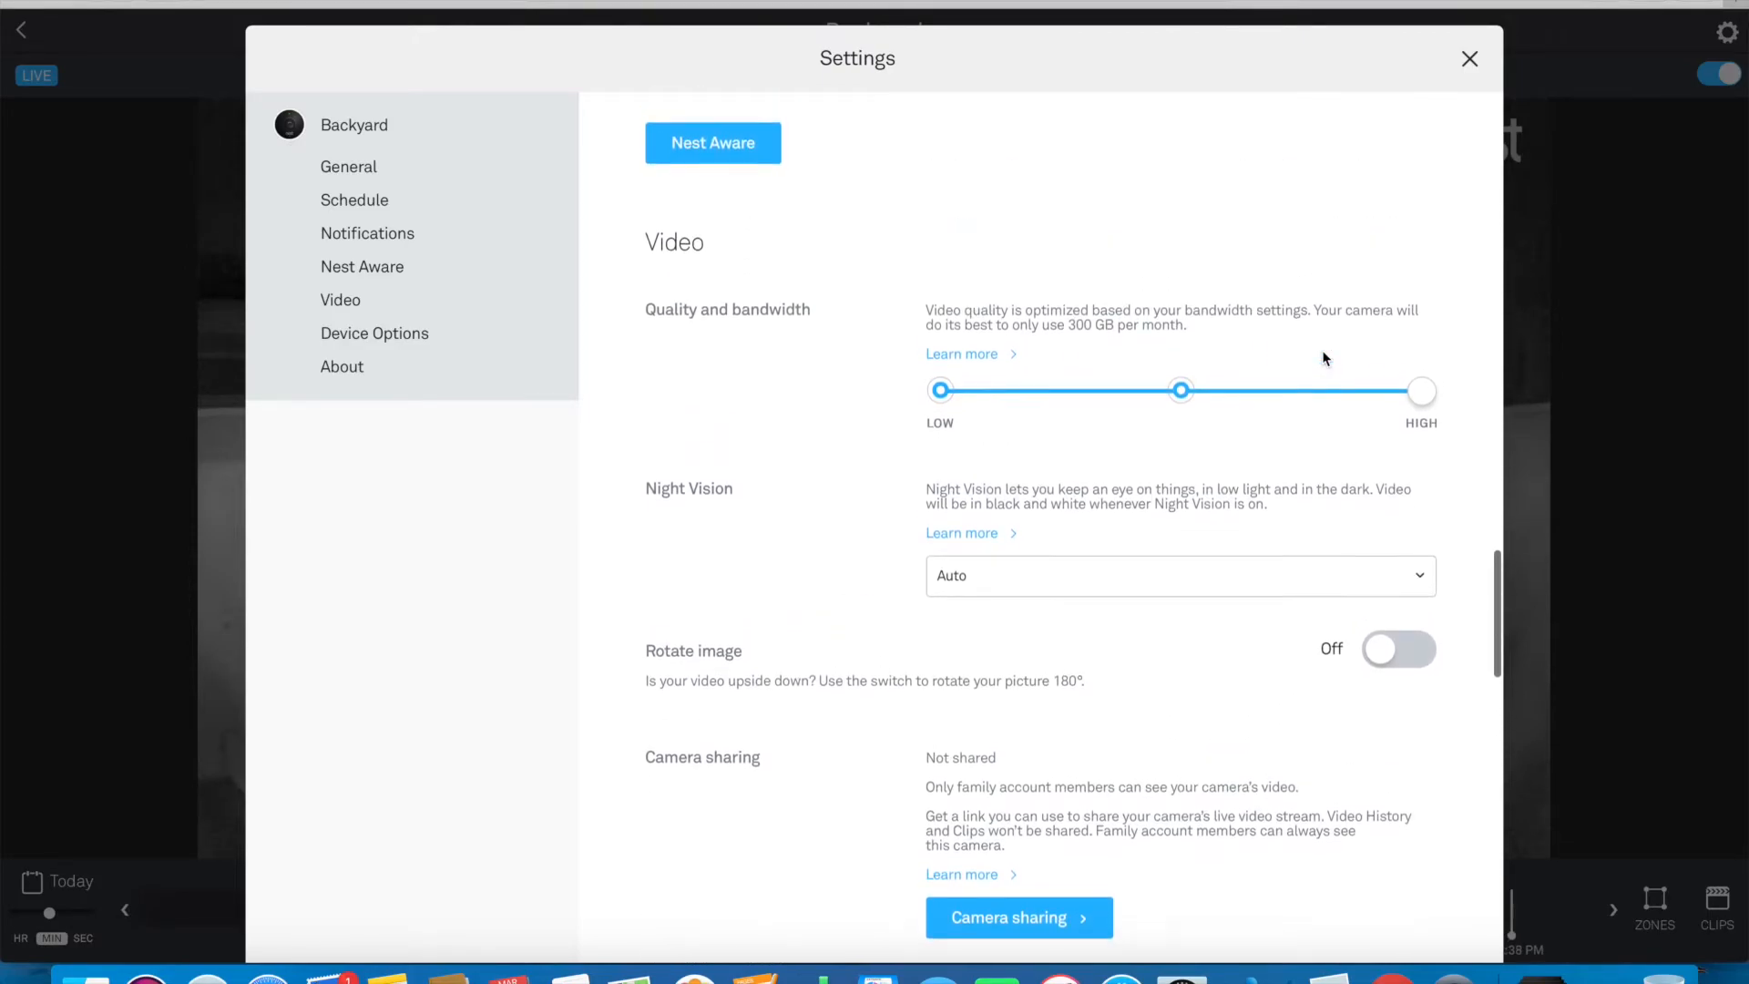
pyautogui.scroll(-4, 1323, 357)
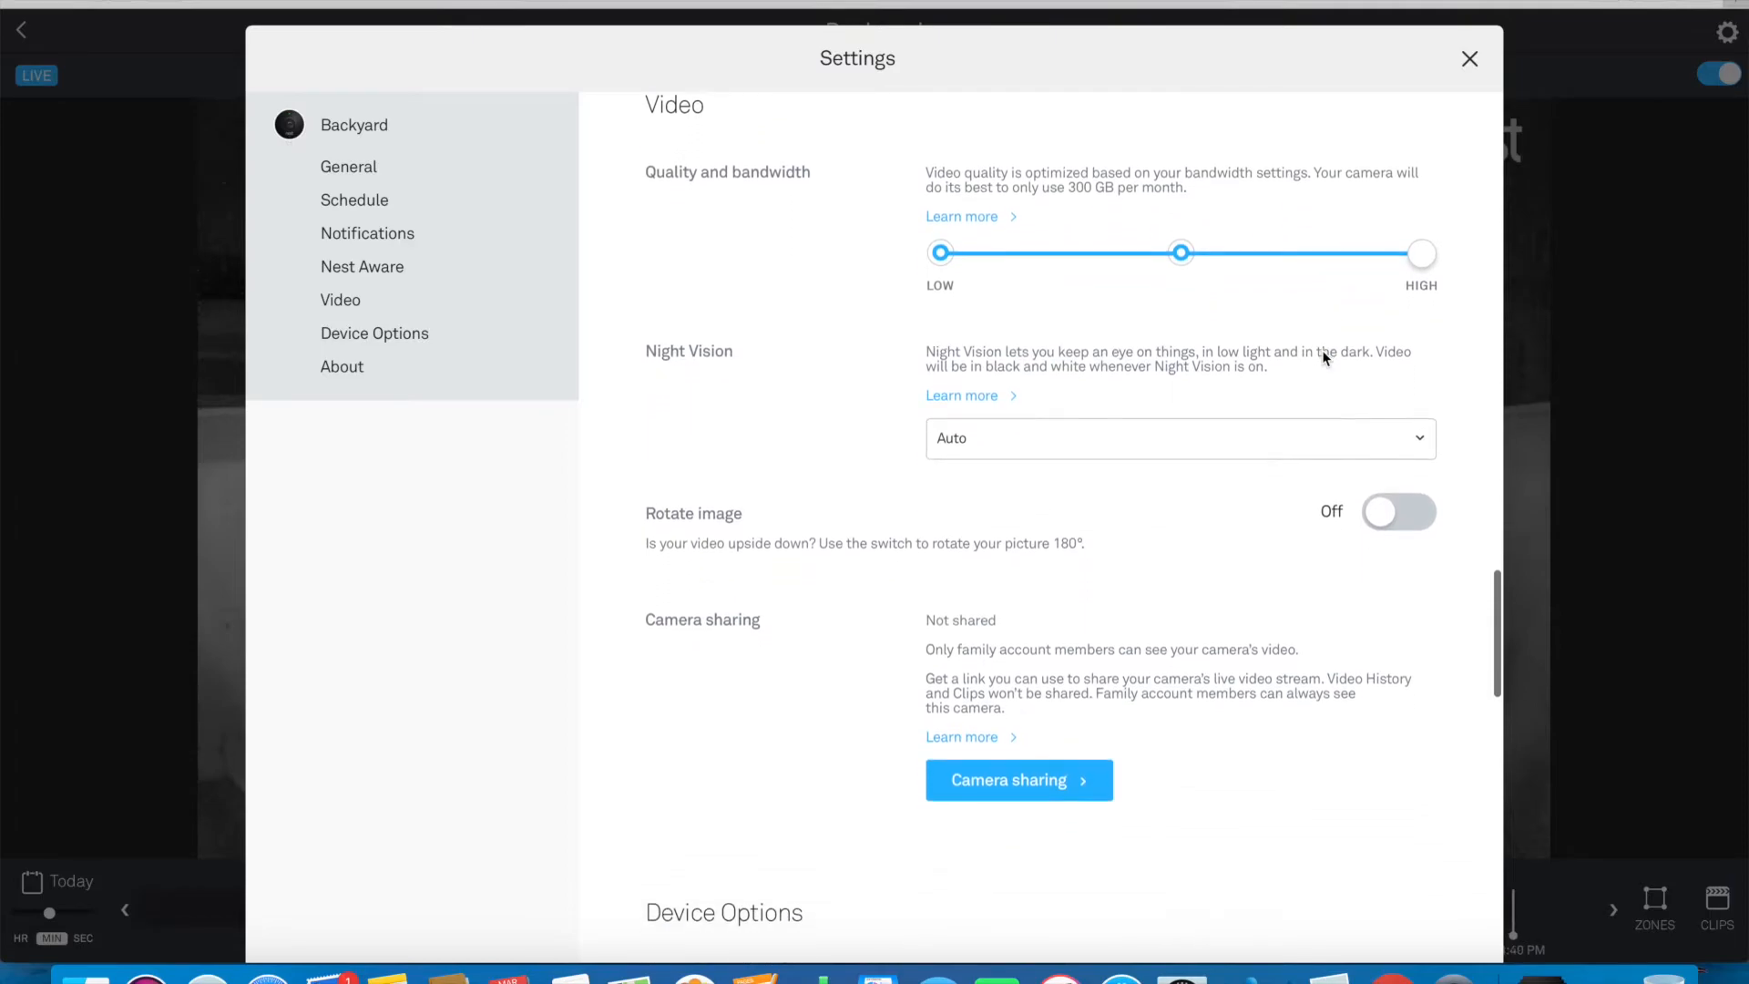
# Examine the Backyard camera's Night Vision, Rotate image and Camera sharing settings
pyautogui.scroll(-3, 1323, 358)
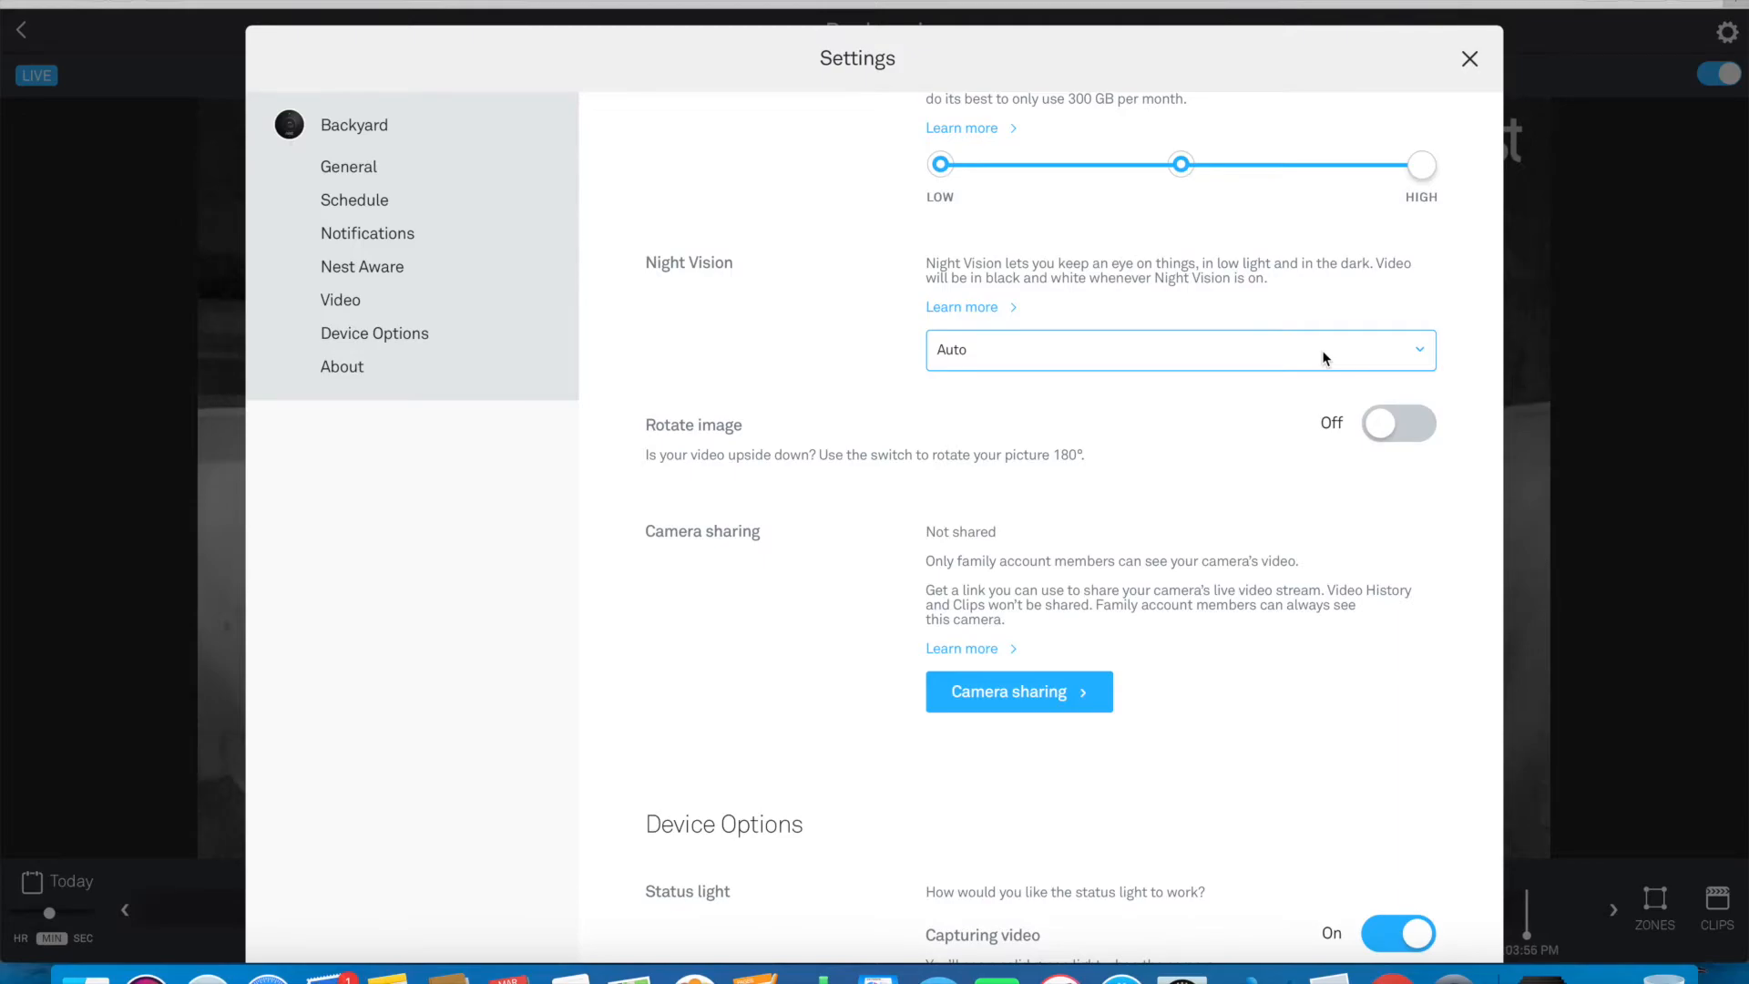
pyautogui.scroll(3, 1323, 355)
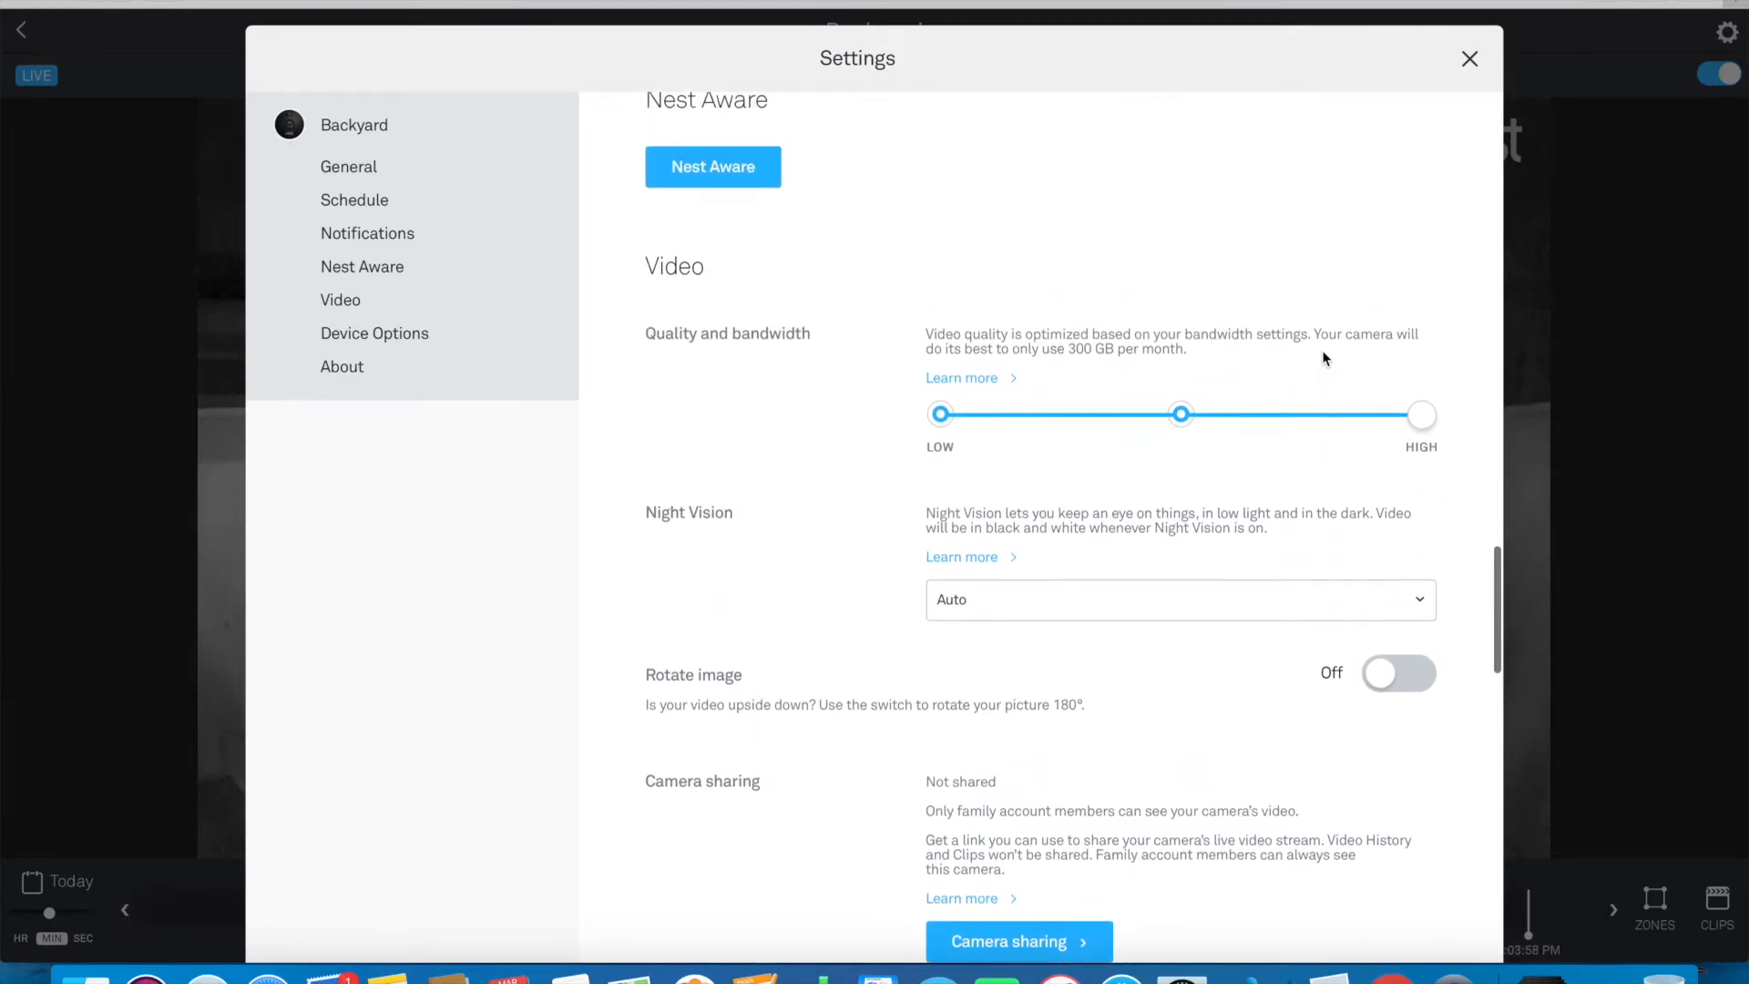
pyautogui.scroll(4, 1323, 355)
pyautogui.scroll(-4, 1324, 357)
pyautogui.scroll(-4, 1323, 355)
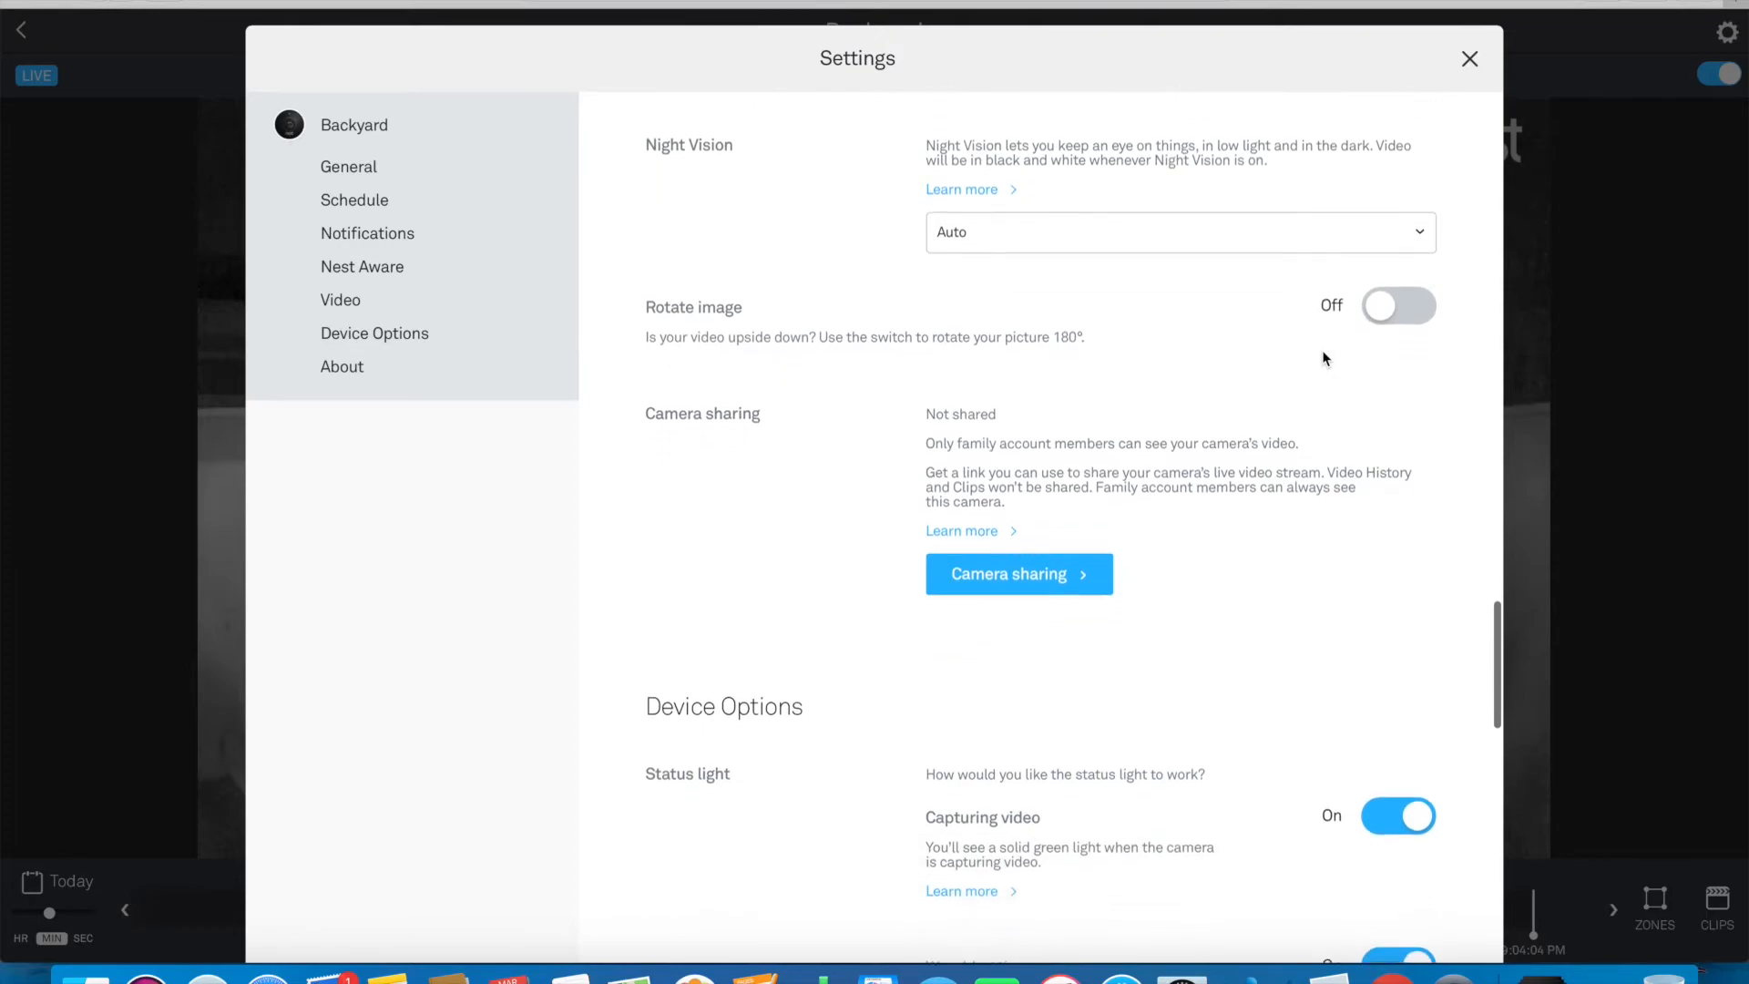
pyautogui.scroll(-1, 1323, 358)
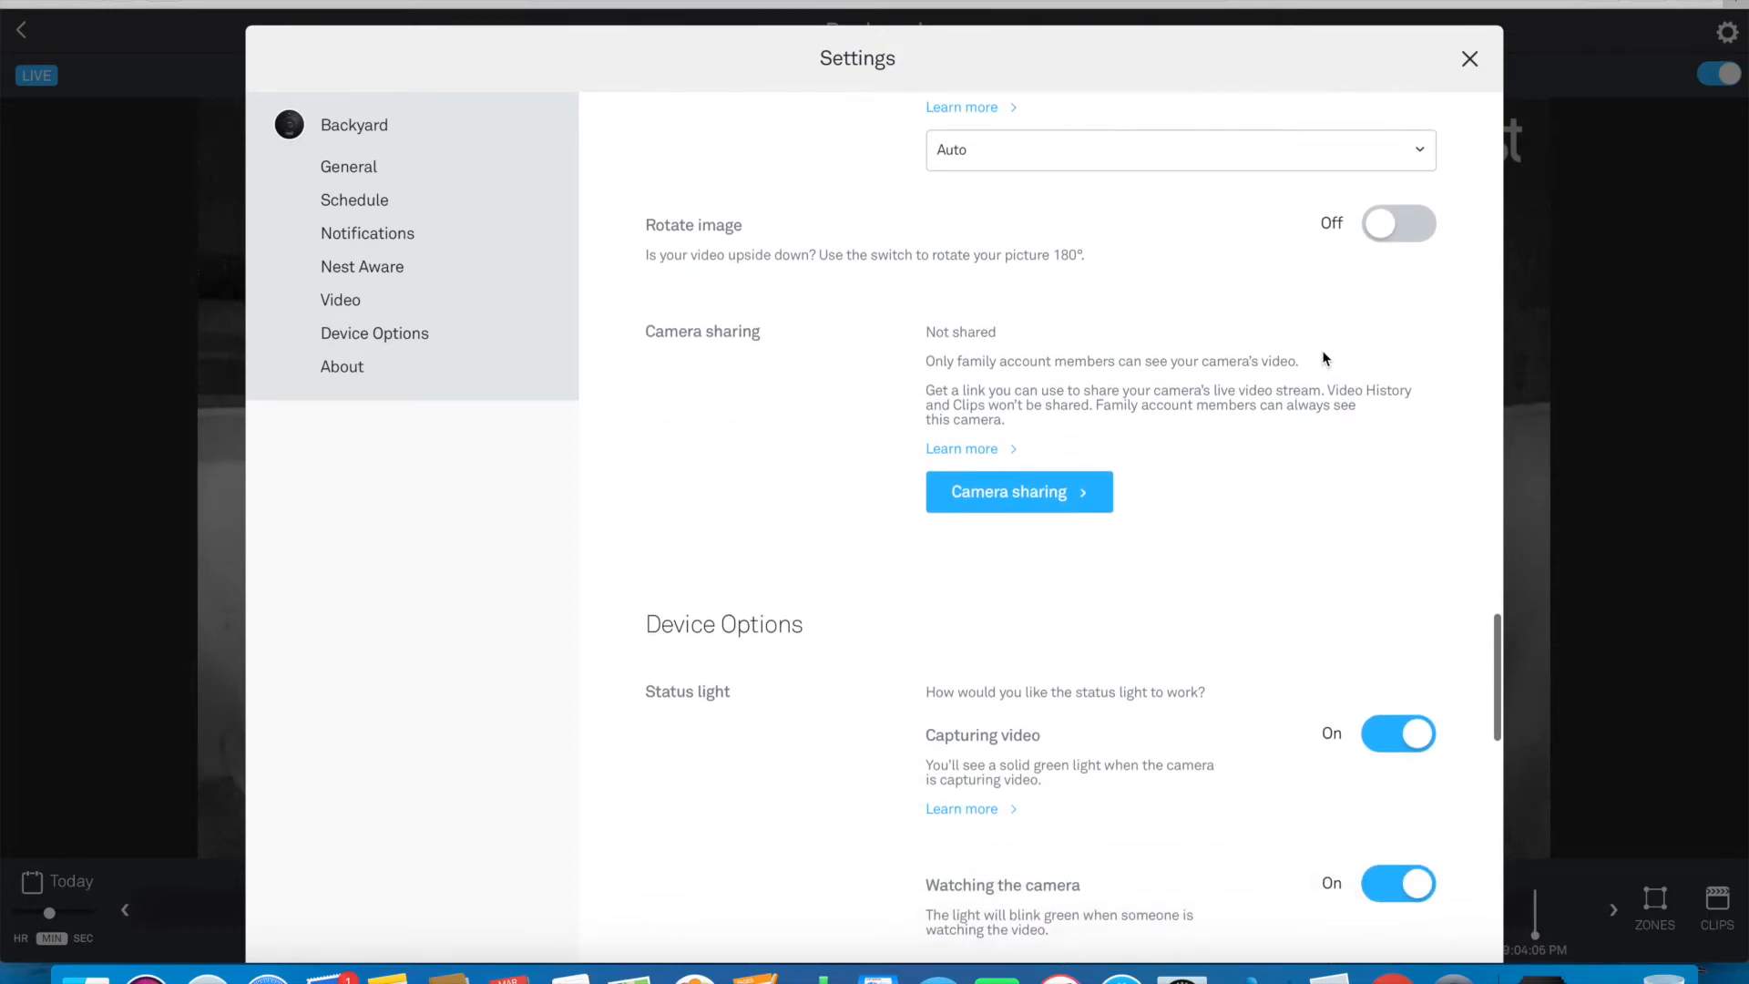
pyautogui.scroll(1, 1324, 358)
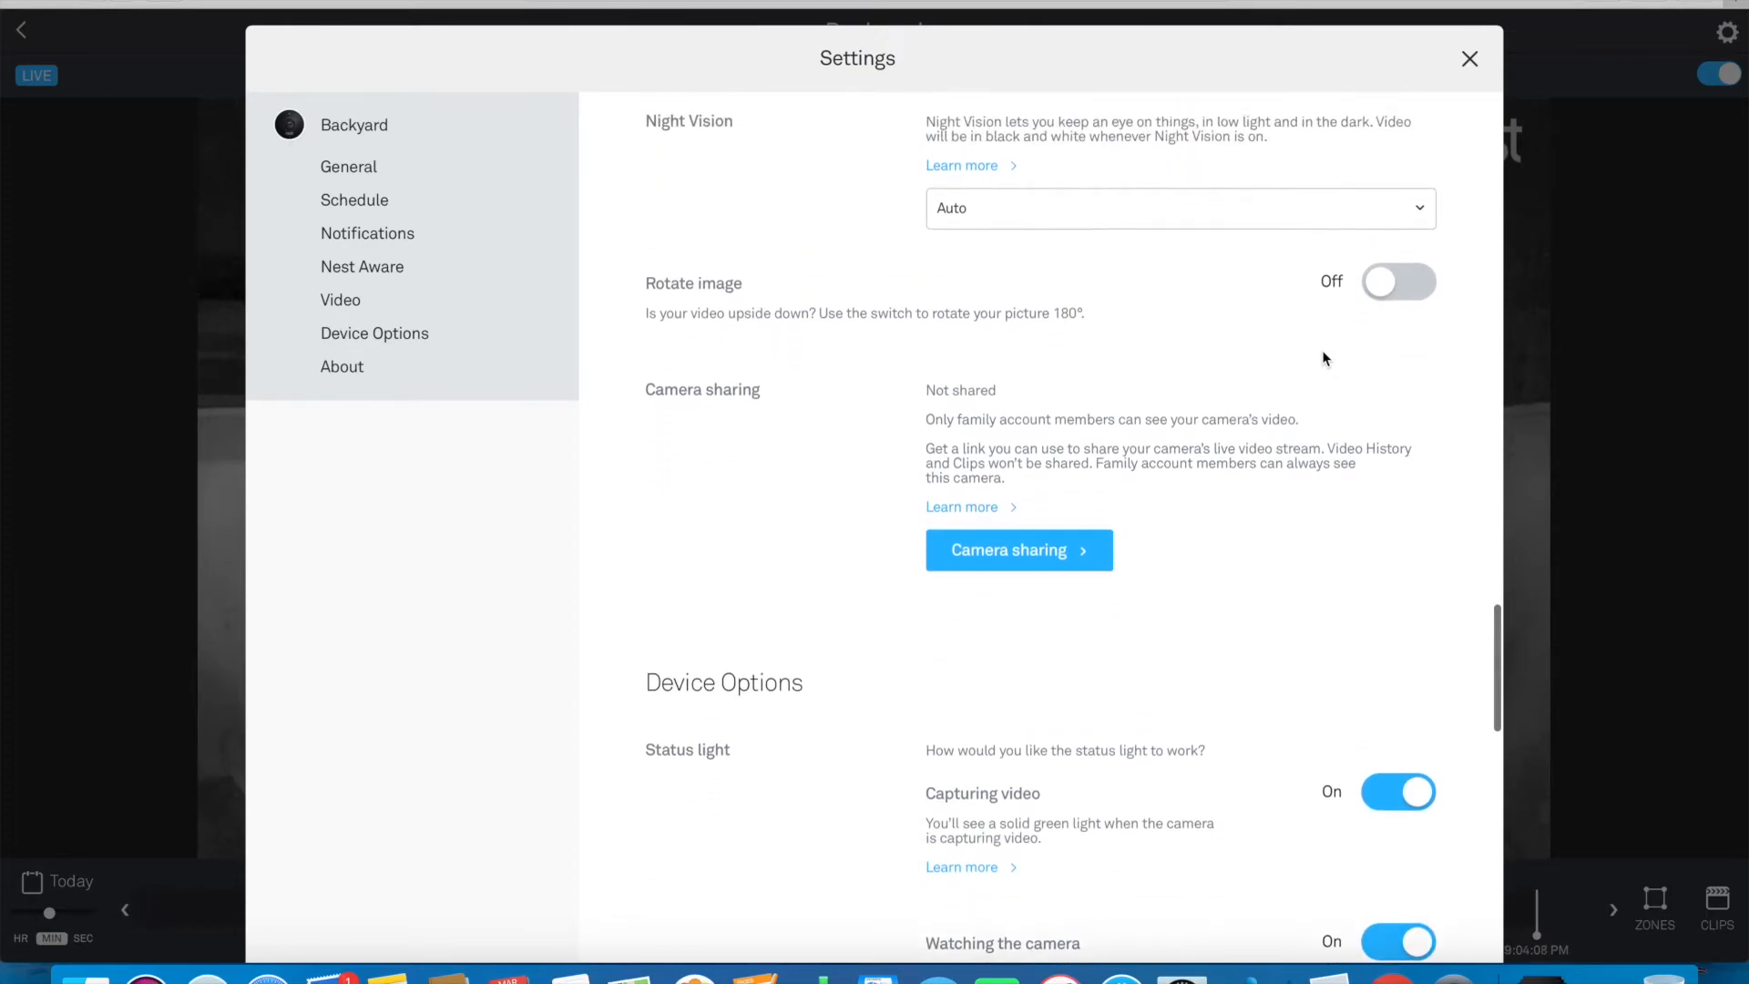
pyautogui.scroll(2, 1322, 357)
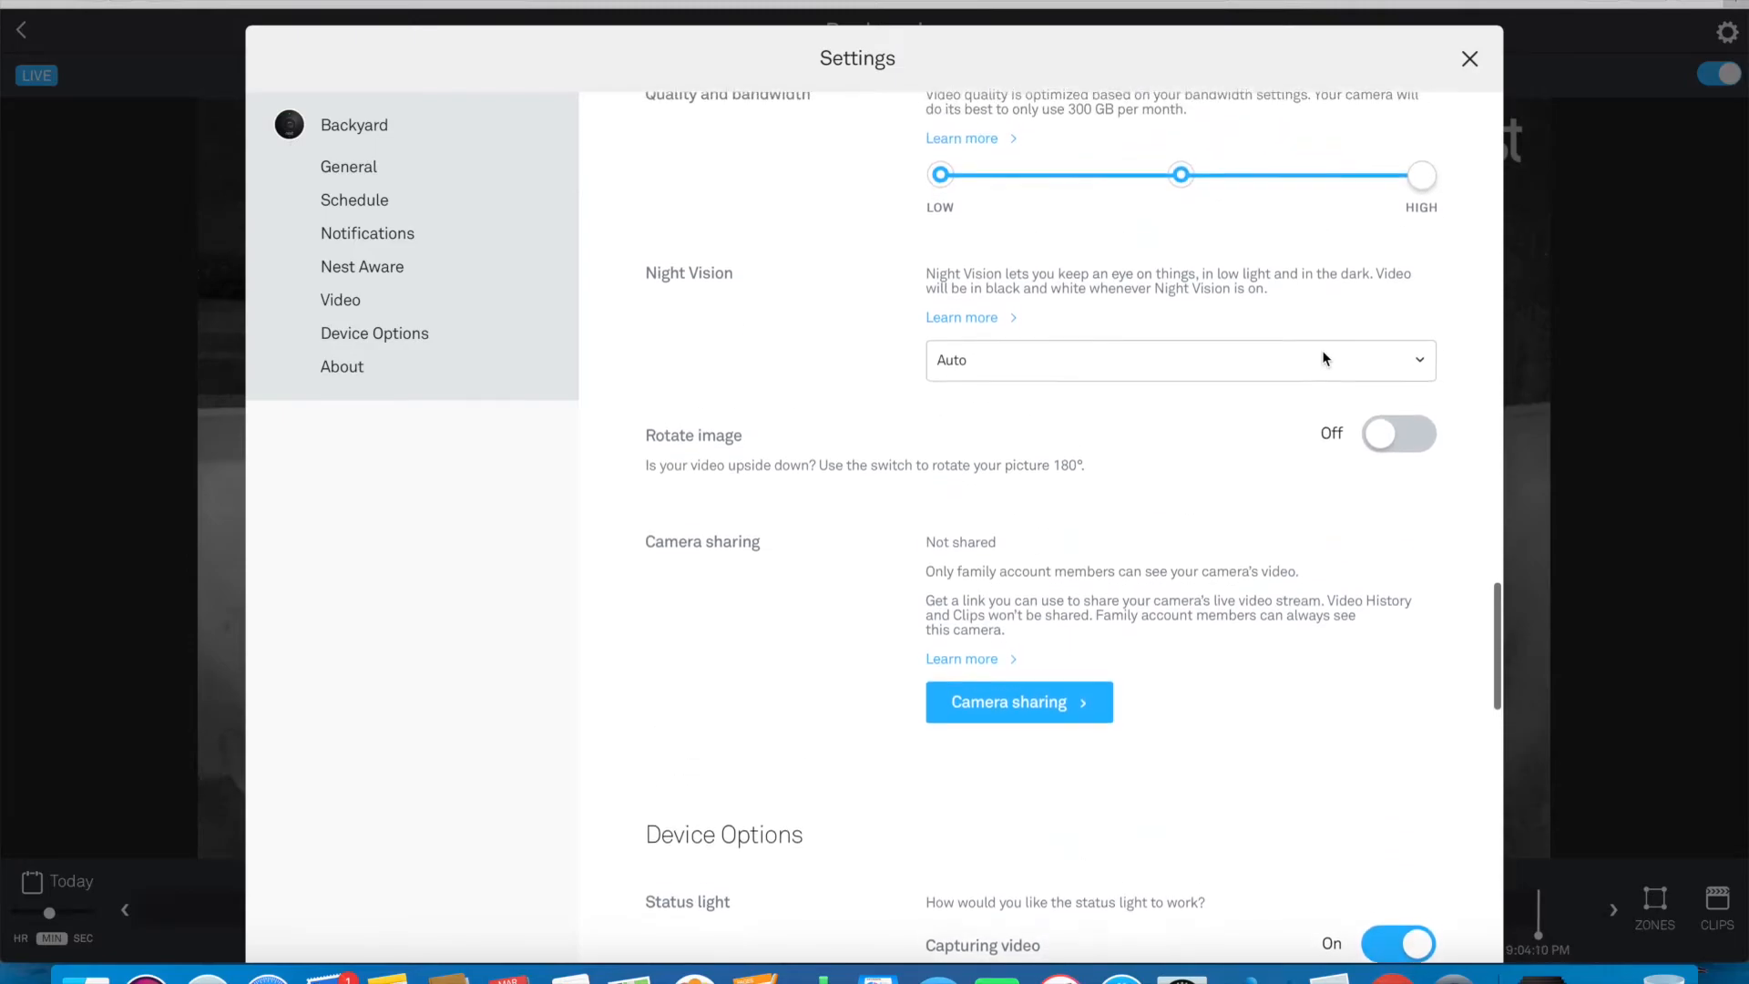
pyautogui.scroll(1, 1323, 357)
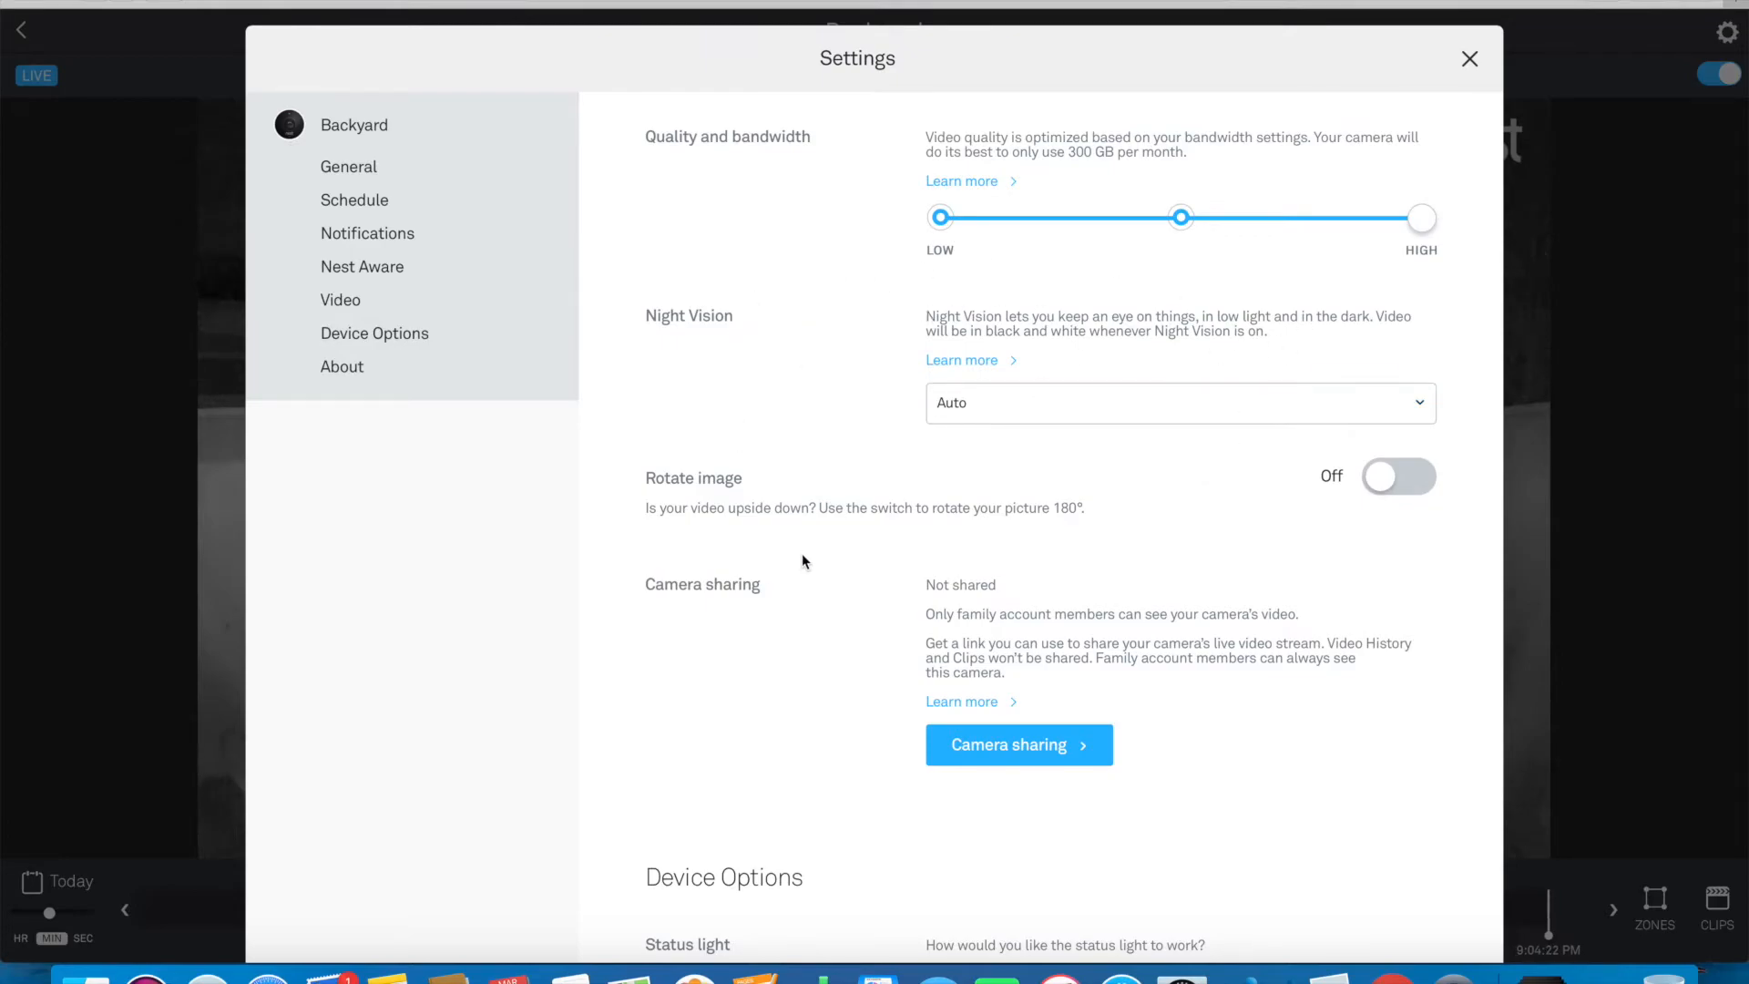
# Check the Night Vision modes, choose Auto, and close the Backyard camera's settings
pyautogui.click(1048, 415)
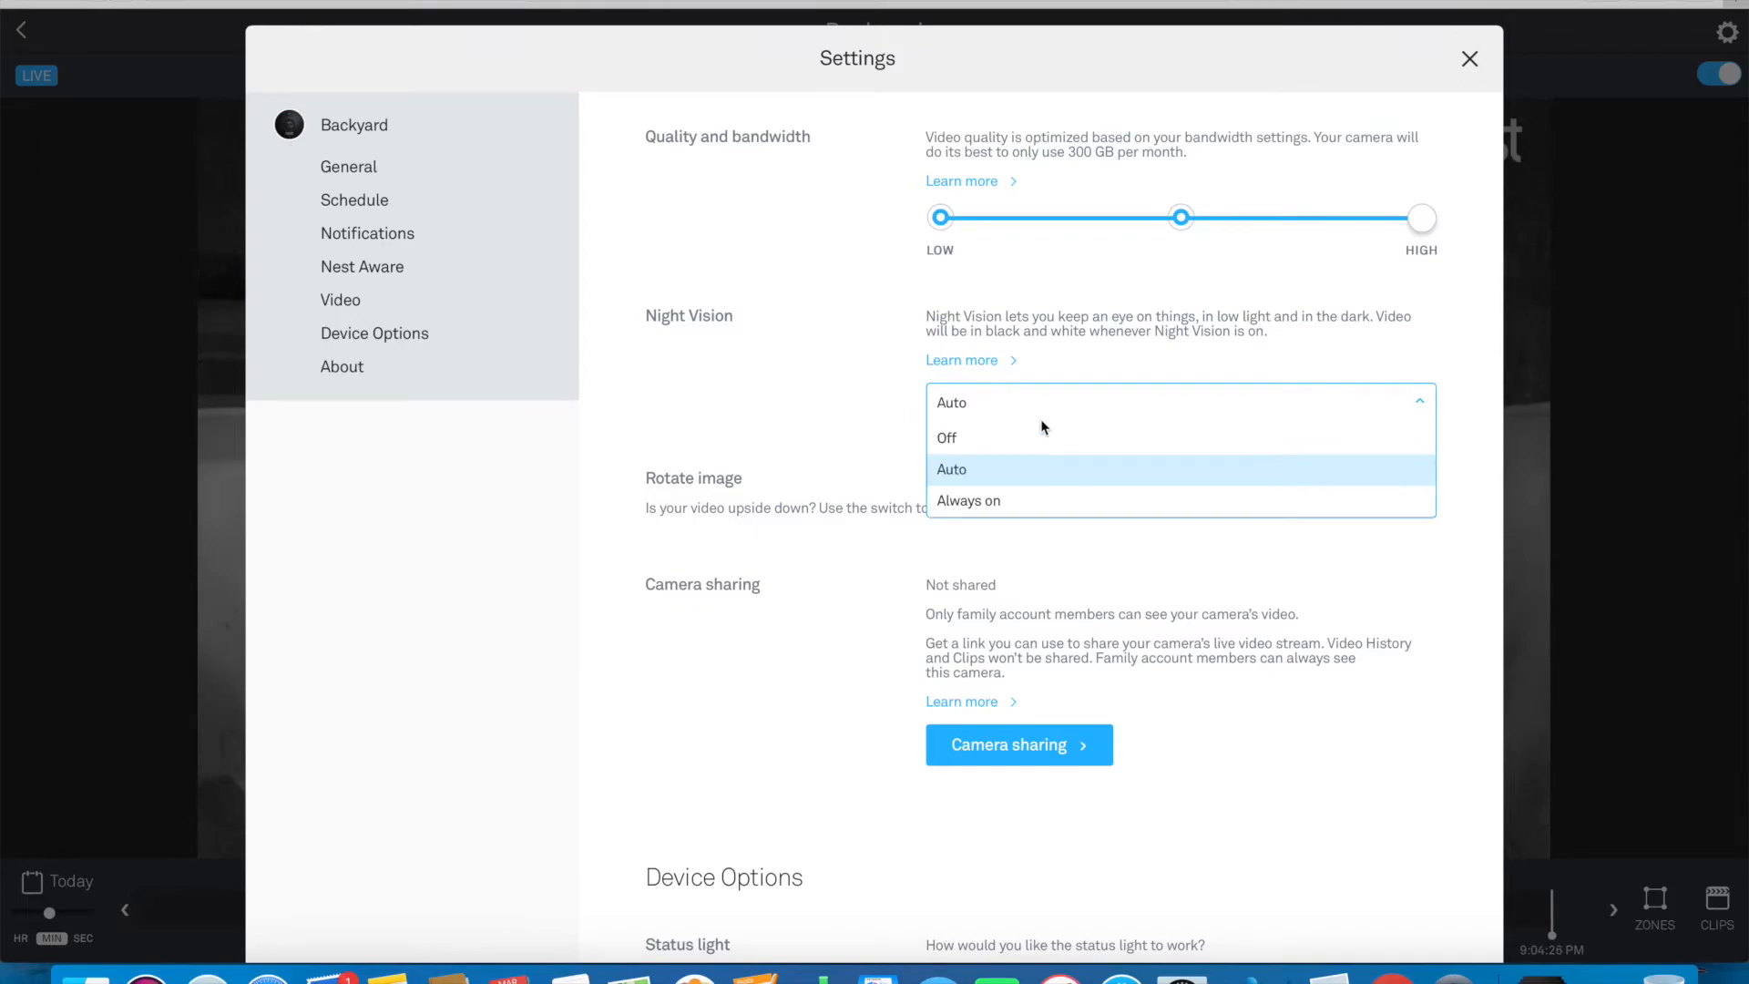
pyautogui.click(995, 471)
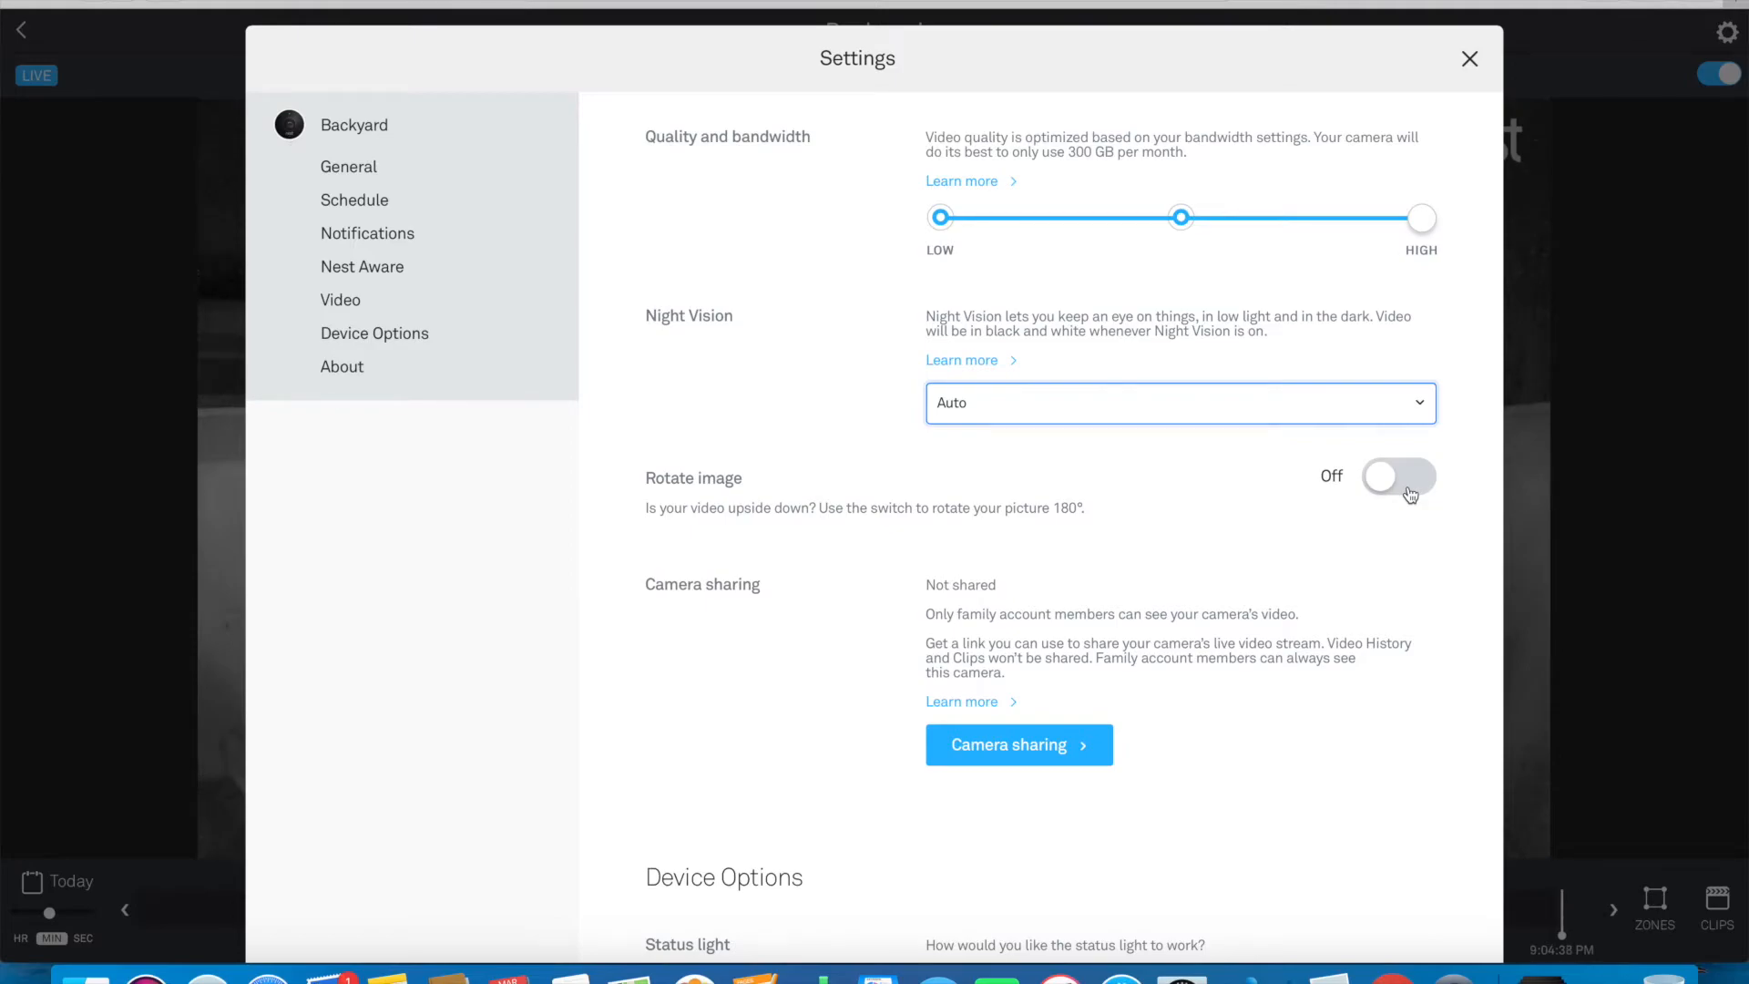
pyautogui.scroll(-5, 1411, 494)
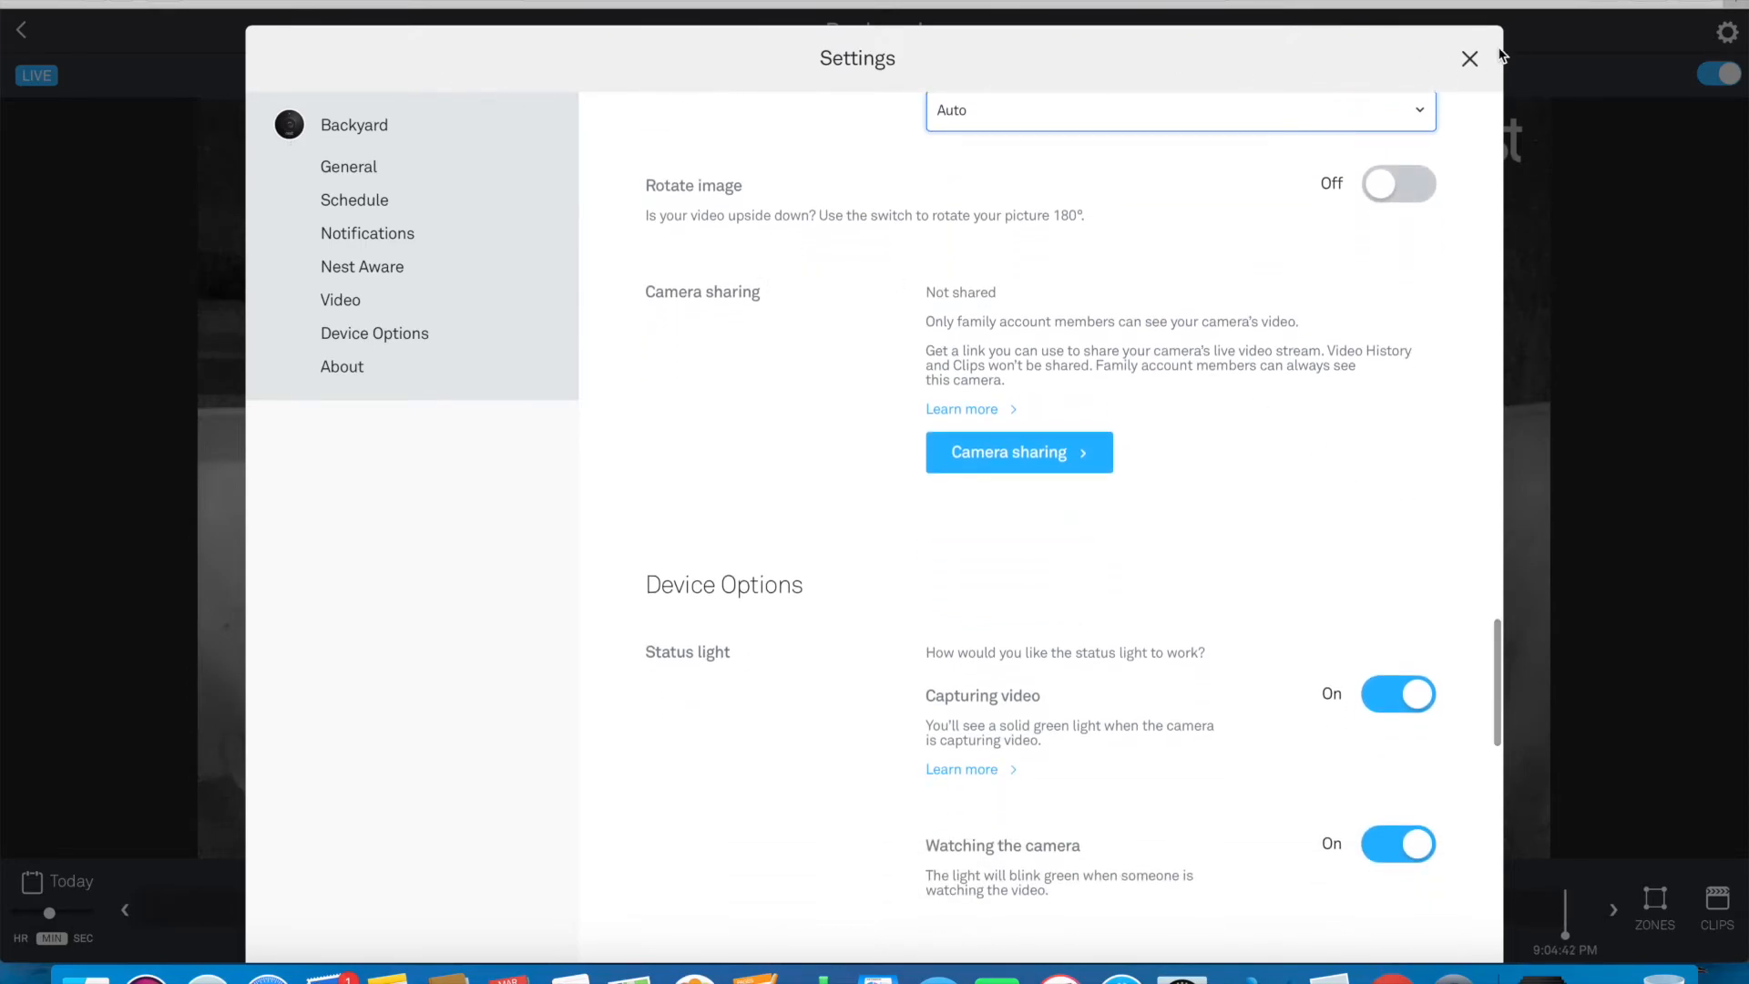
pyautogui.click(1470, 60)
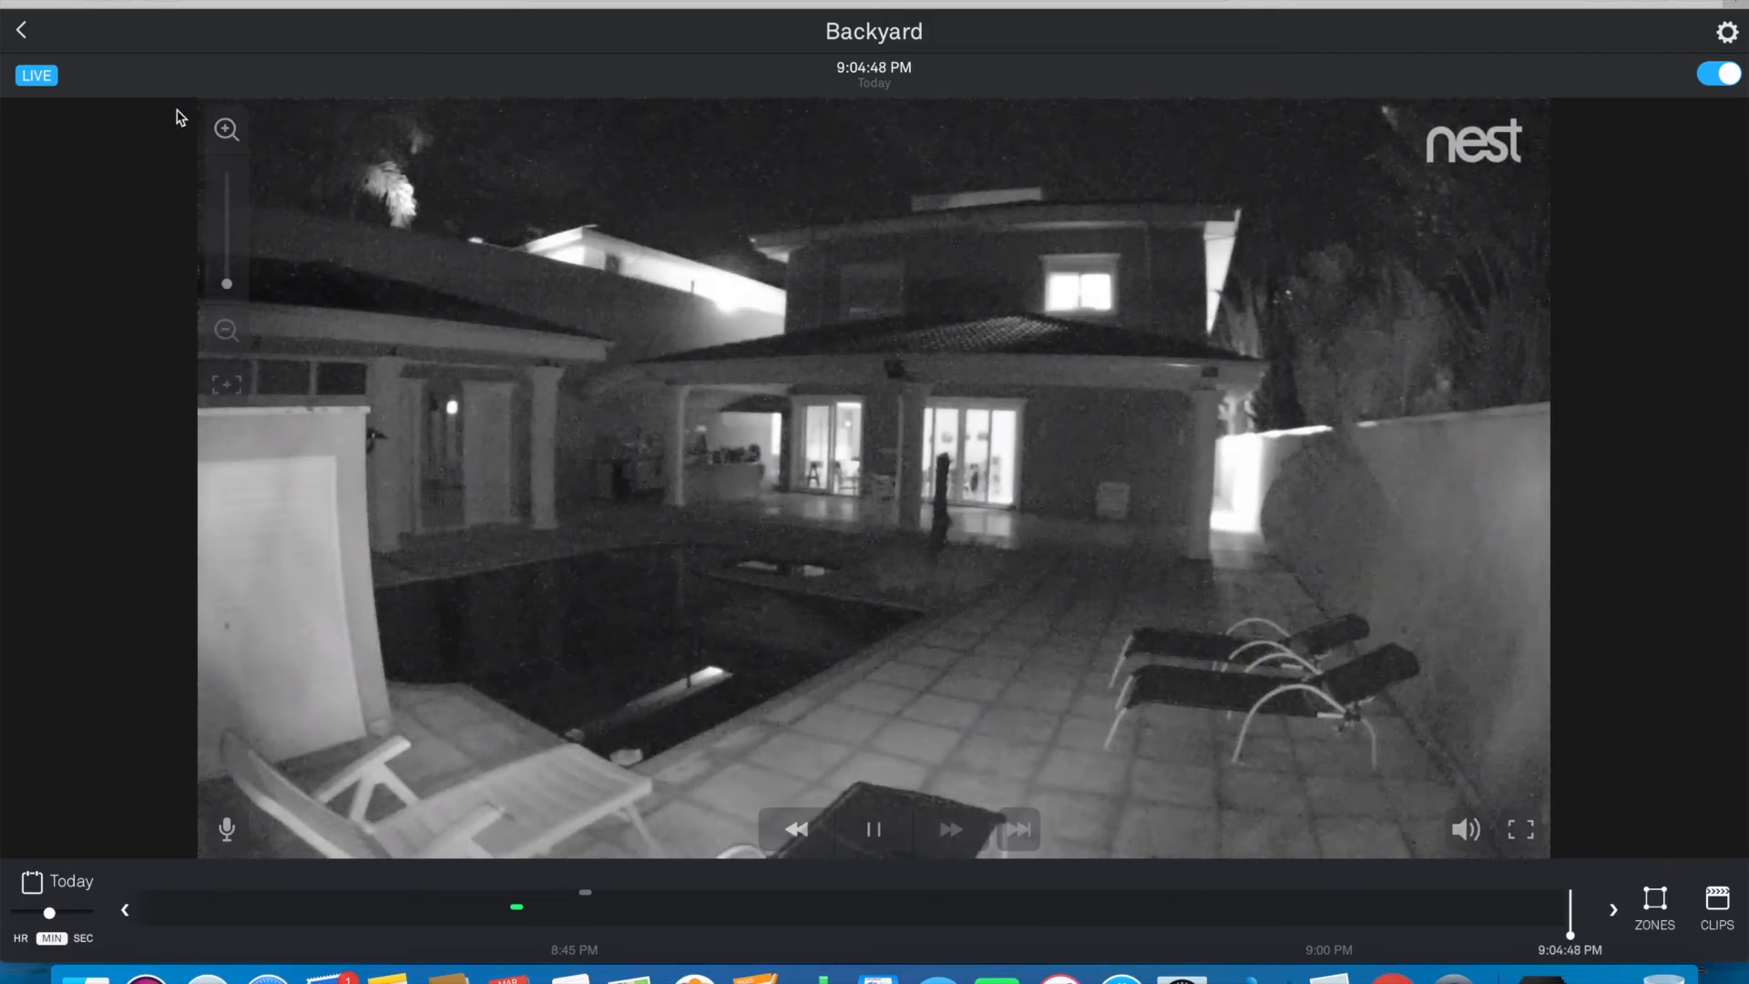
# Switch from the Backyard camera to the Garage camera and preview its recent timeline events
pyautogui.click(21, 30)
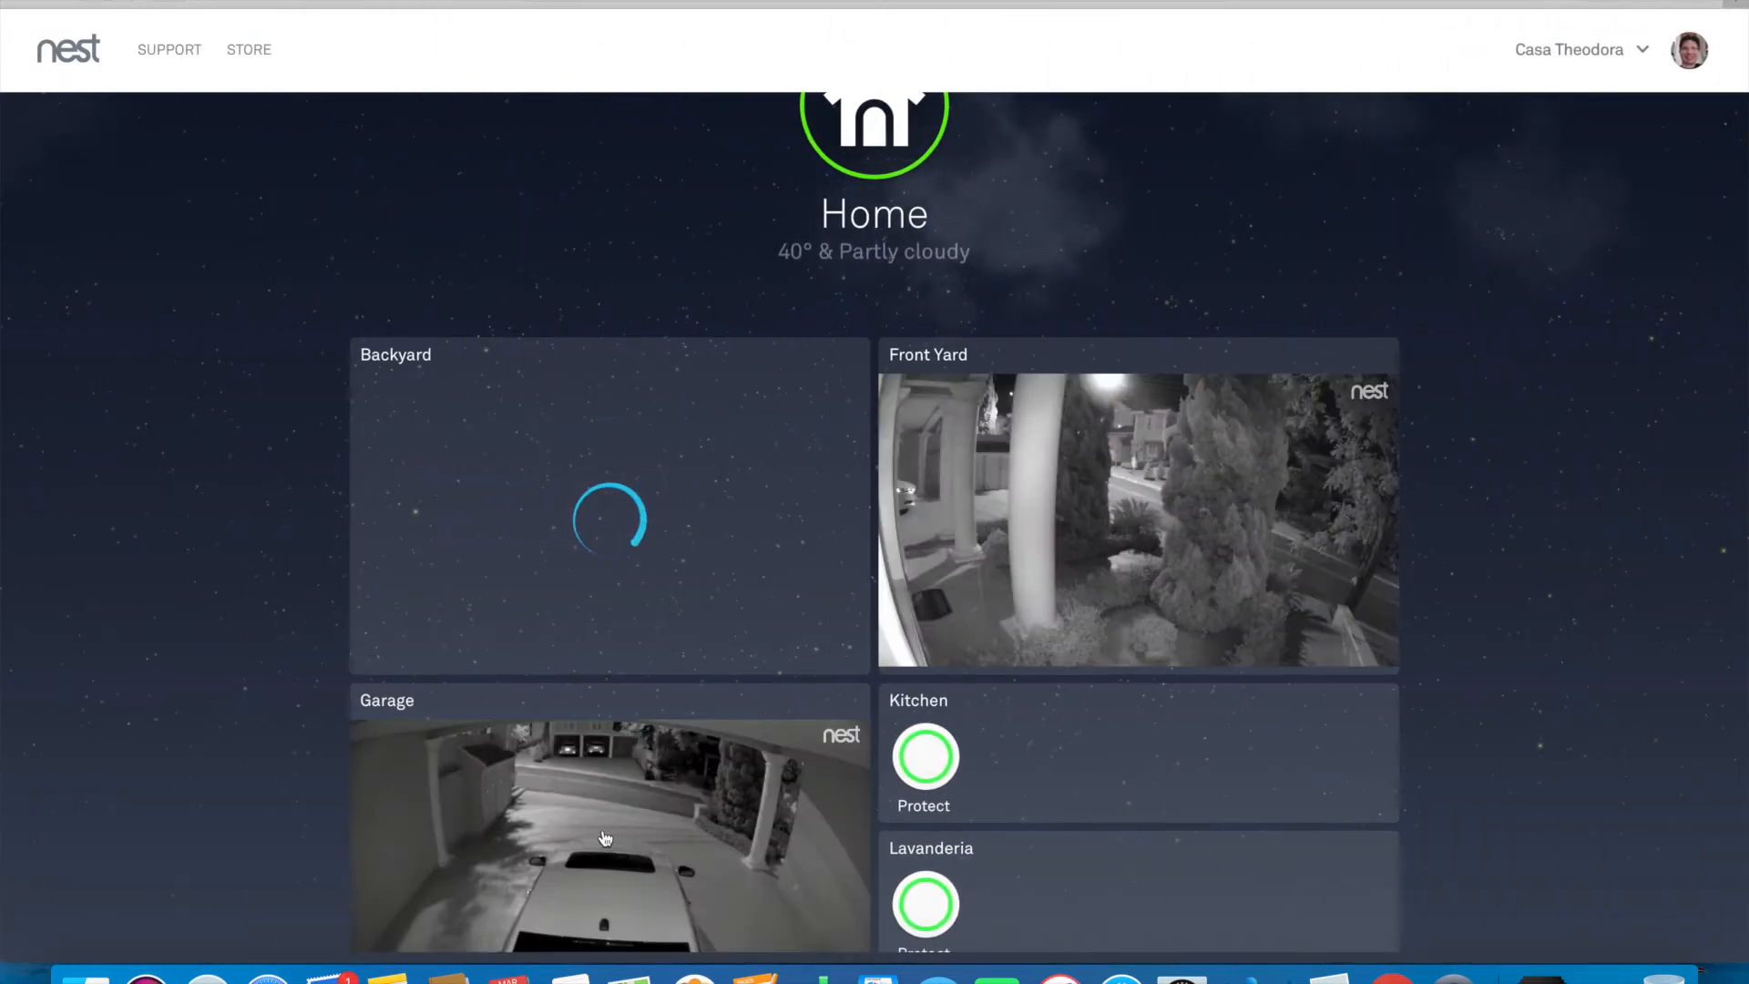
pyautogui.click(604, 837)
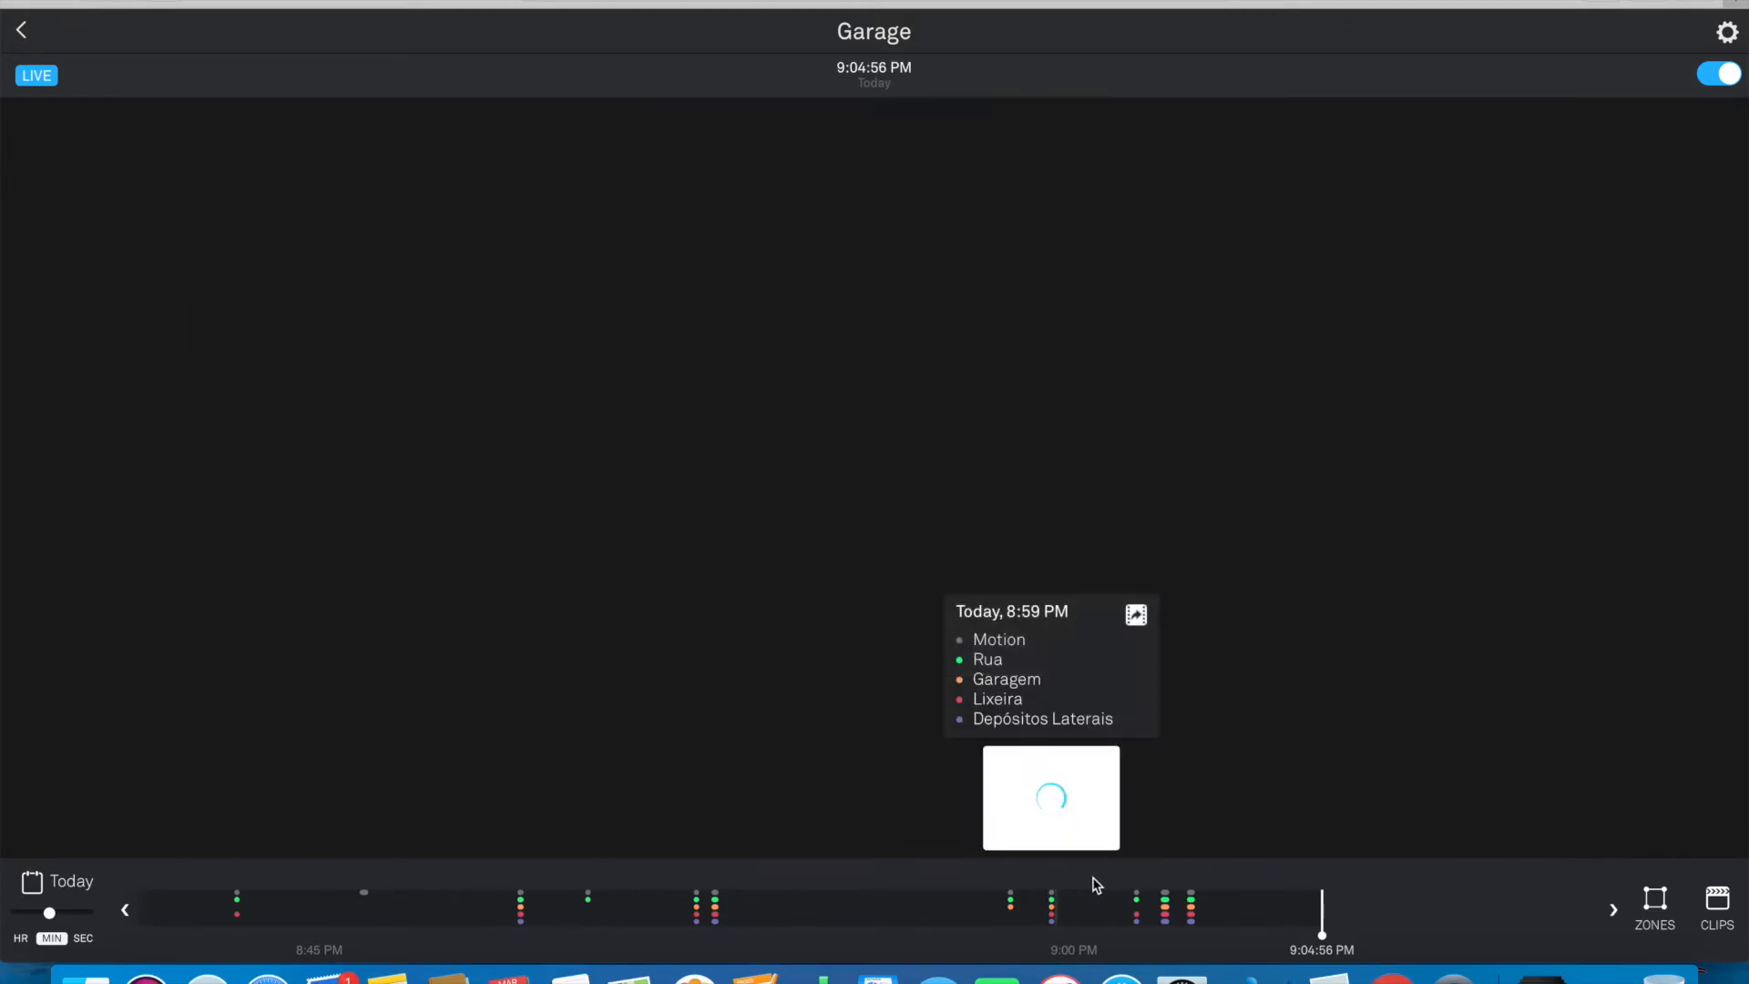
pyautogui.moveTo(1054, 893)
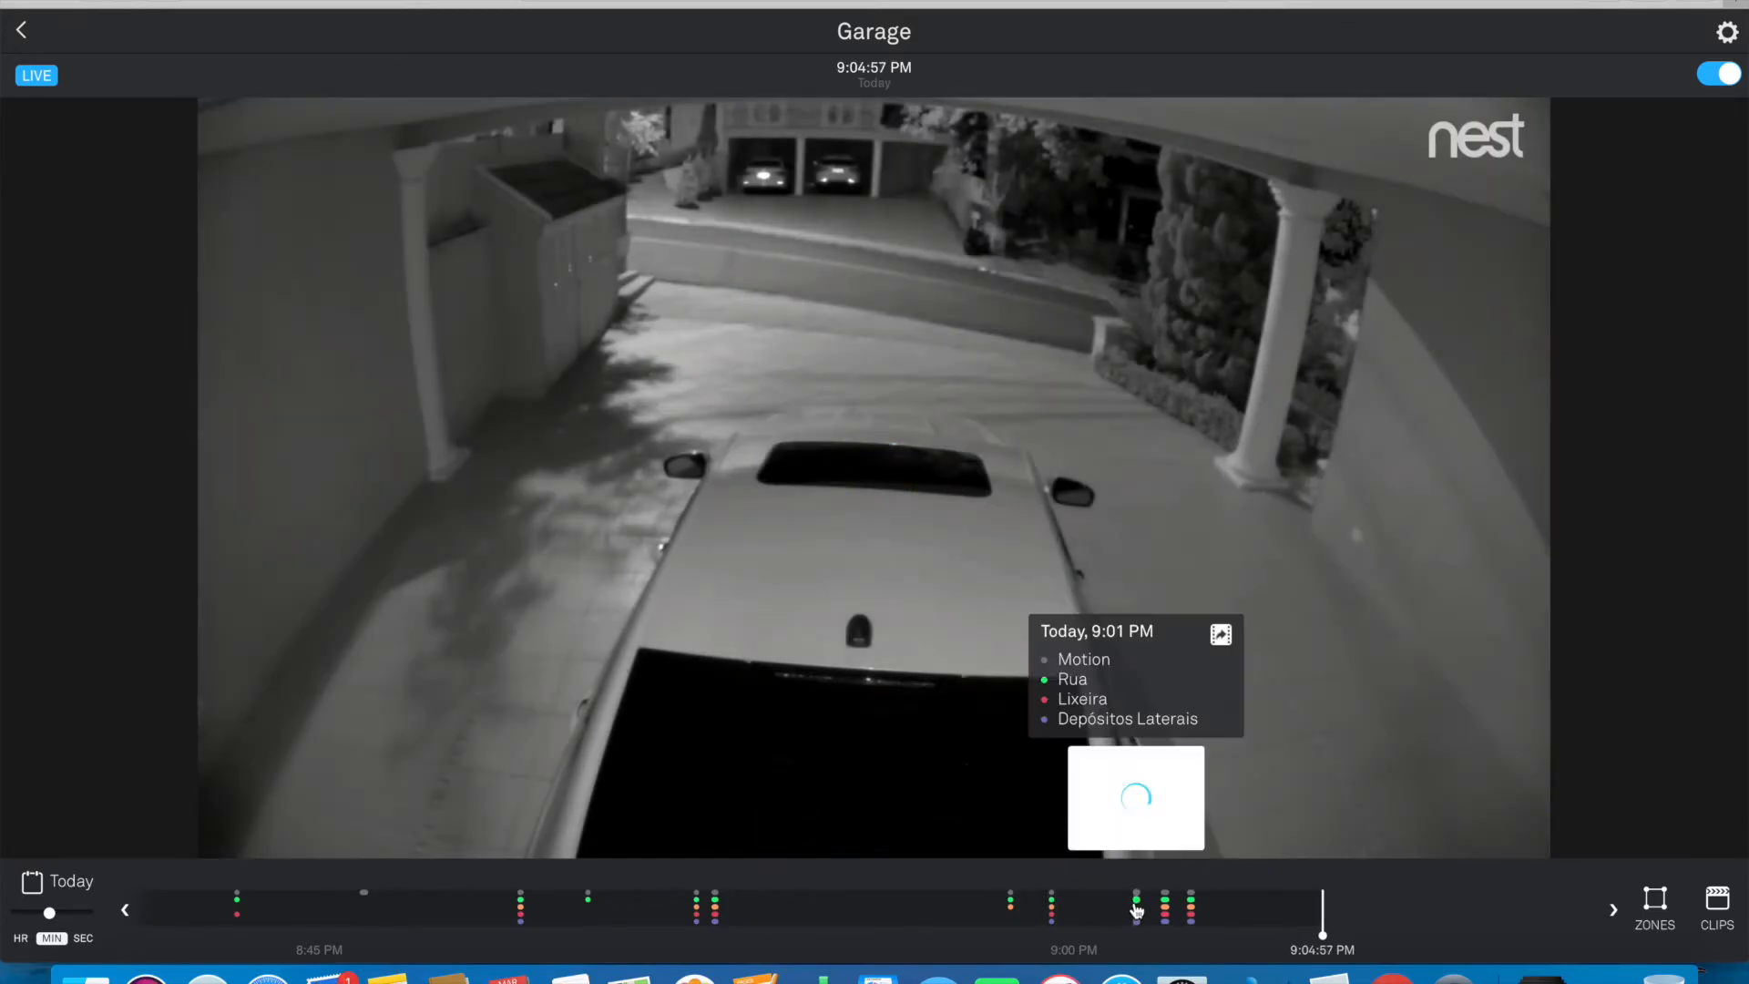
pyautogui.moveTo(645, 852)
# Browse the Garage camera's event timeline back to around 7:15 PM
pyautogui.hscroll(-10, 603, 922)
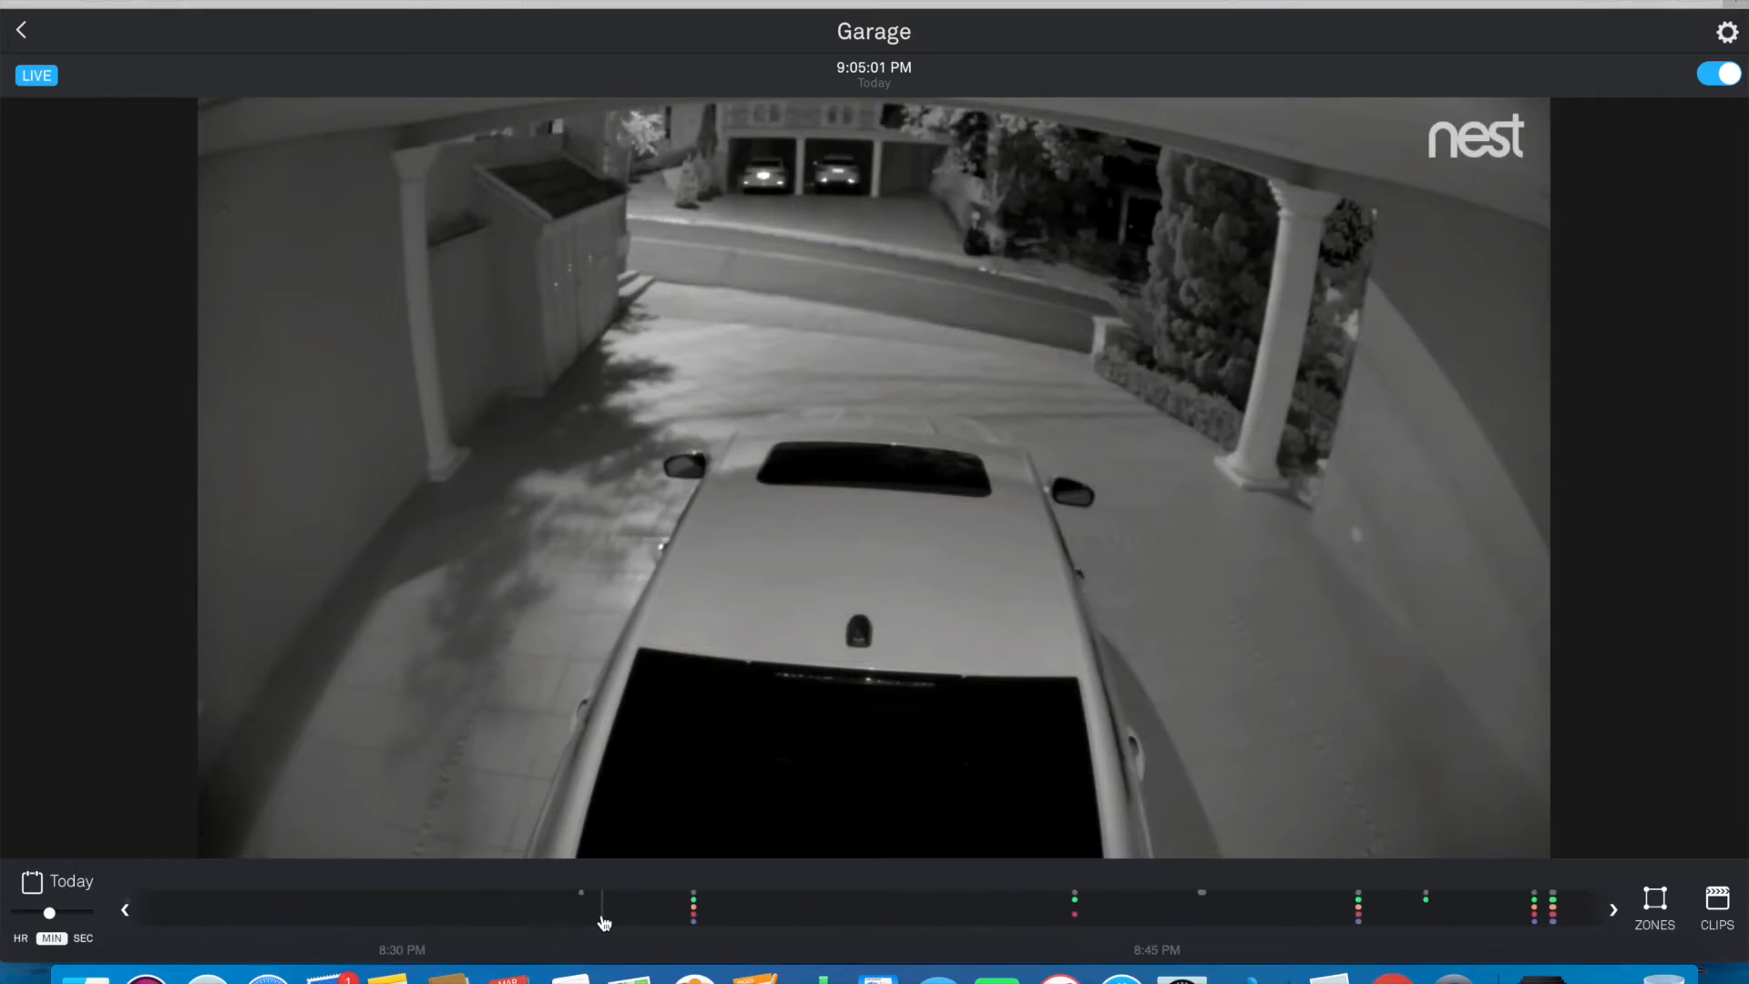
pyautogui.hscroll(-15, 603, 922)
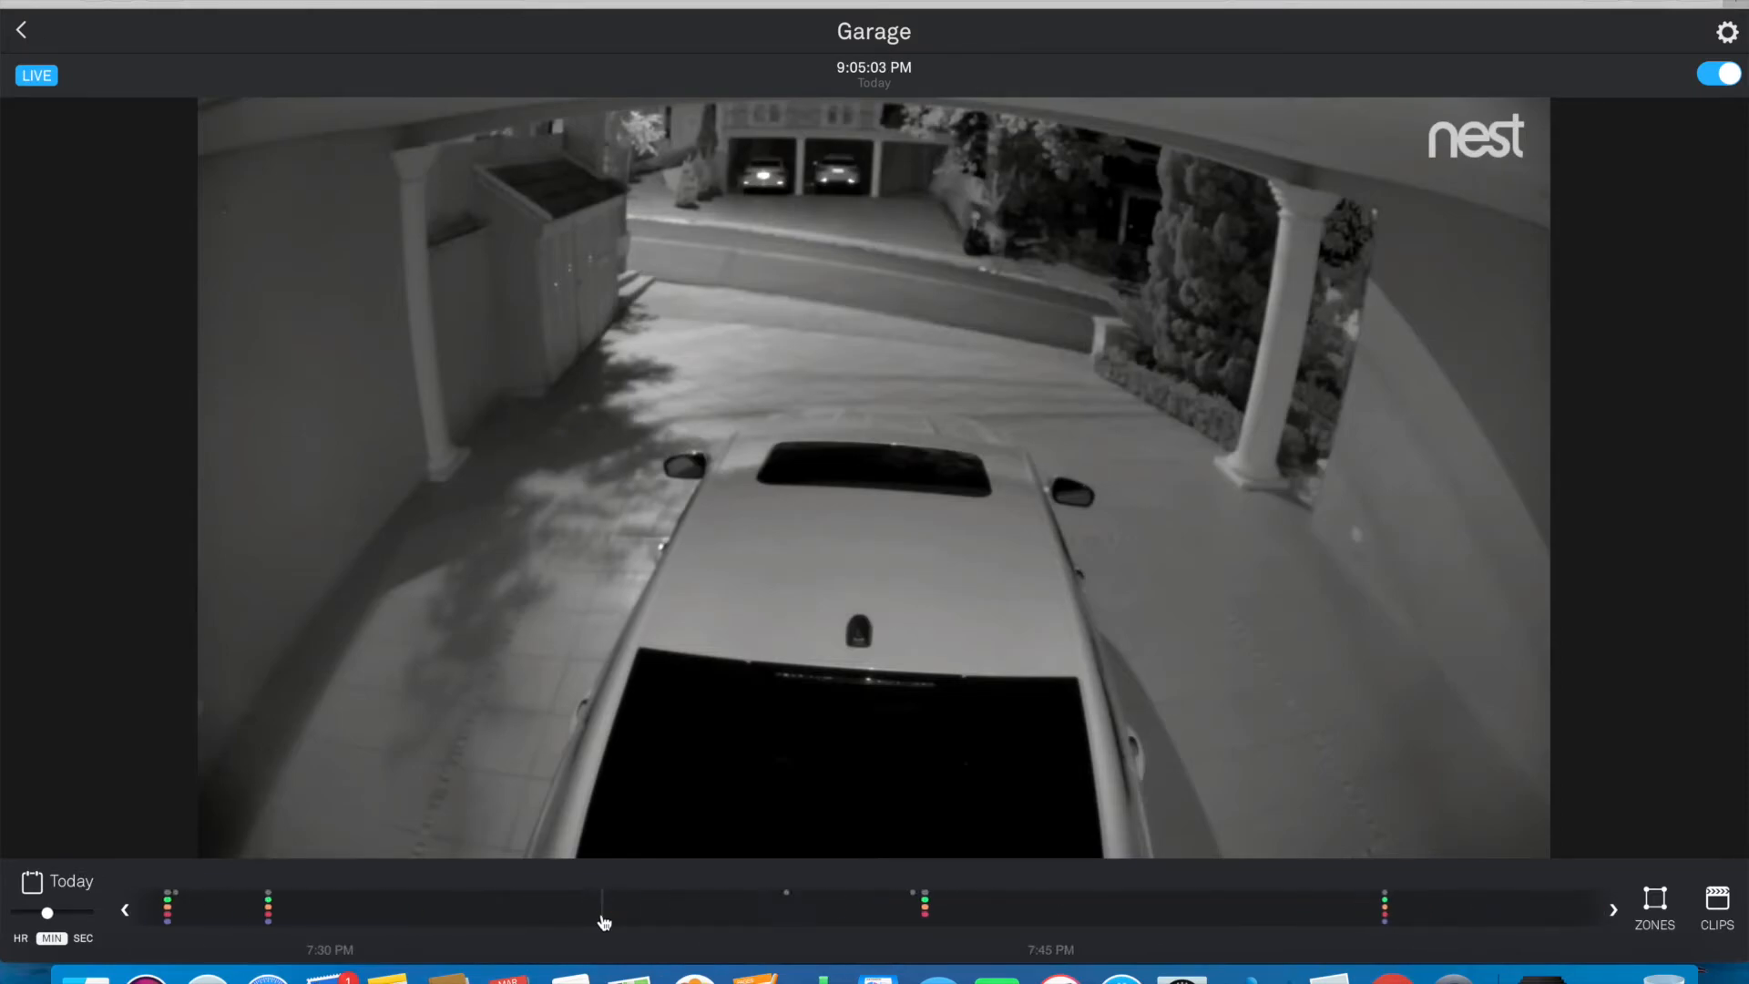
pyautogui.hscroll(-2, 604, 922)
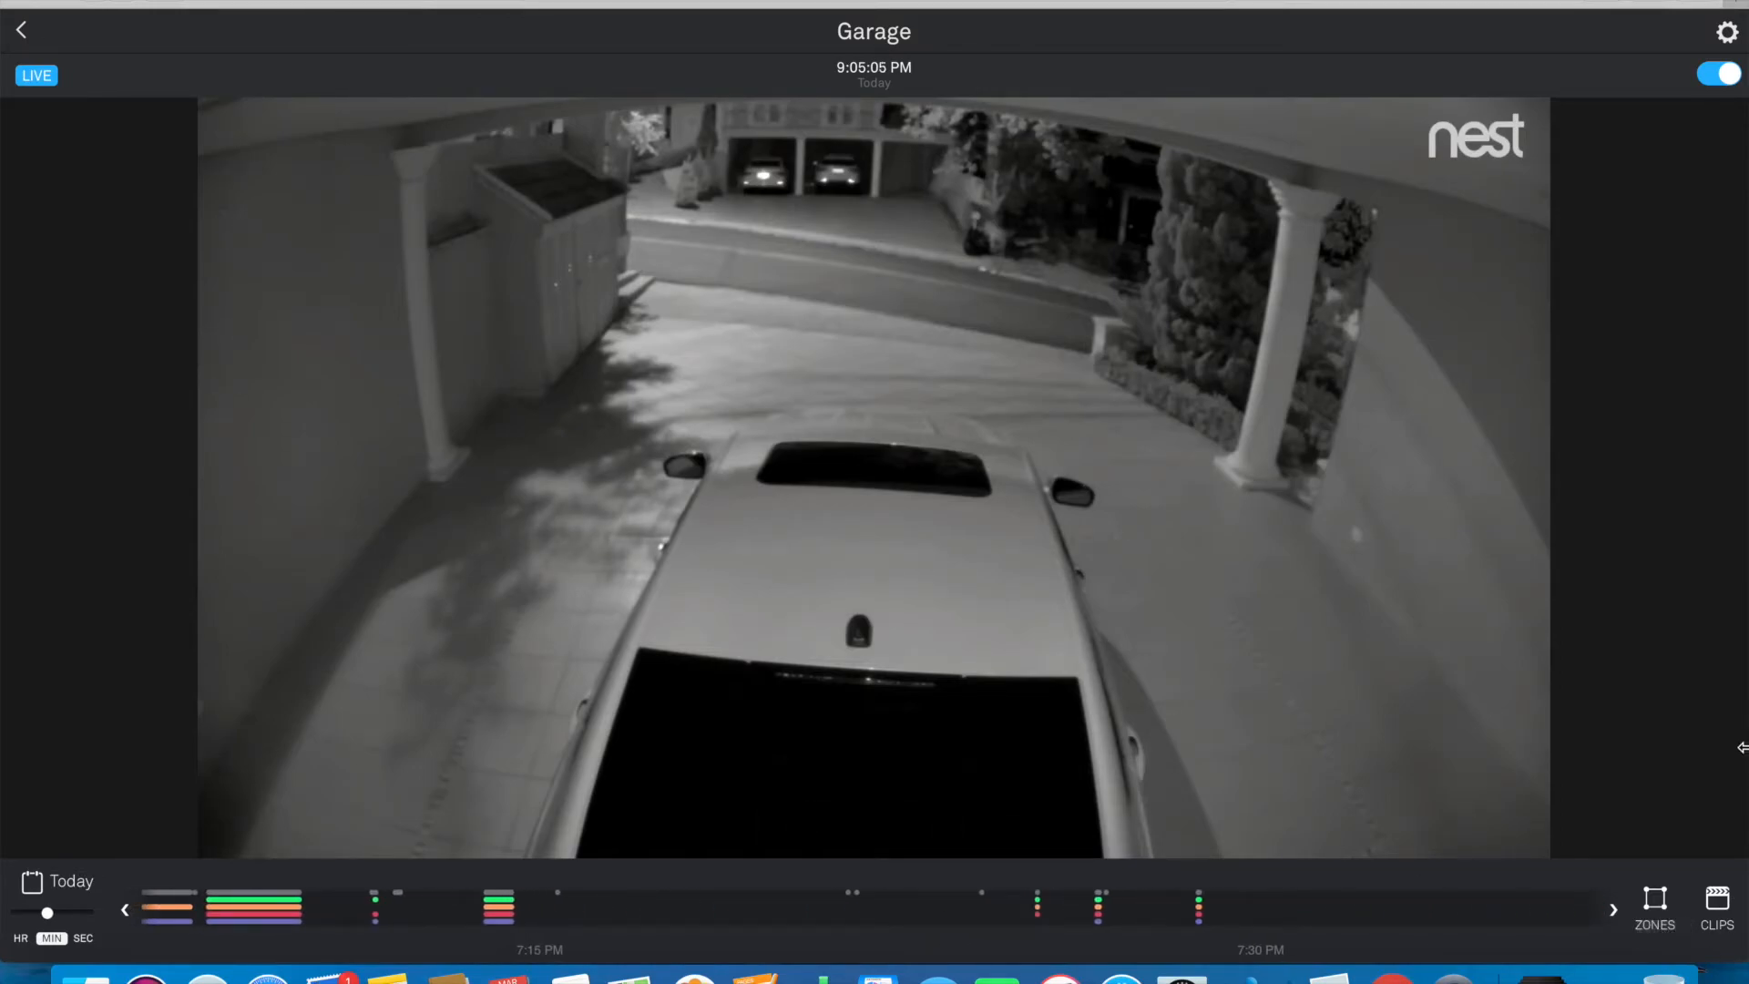
# Show the Garage camera in full screen and display its activity zones over the video
pyautogui.moveTo(1363, 691)
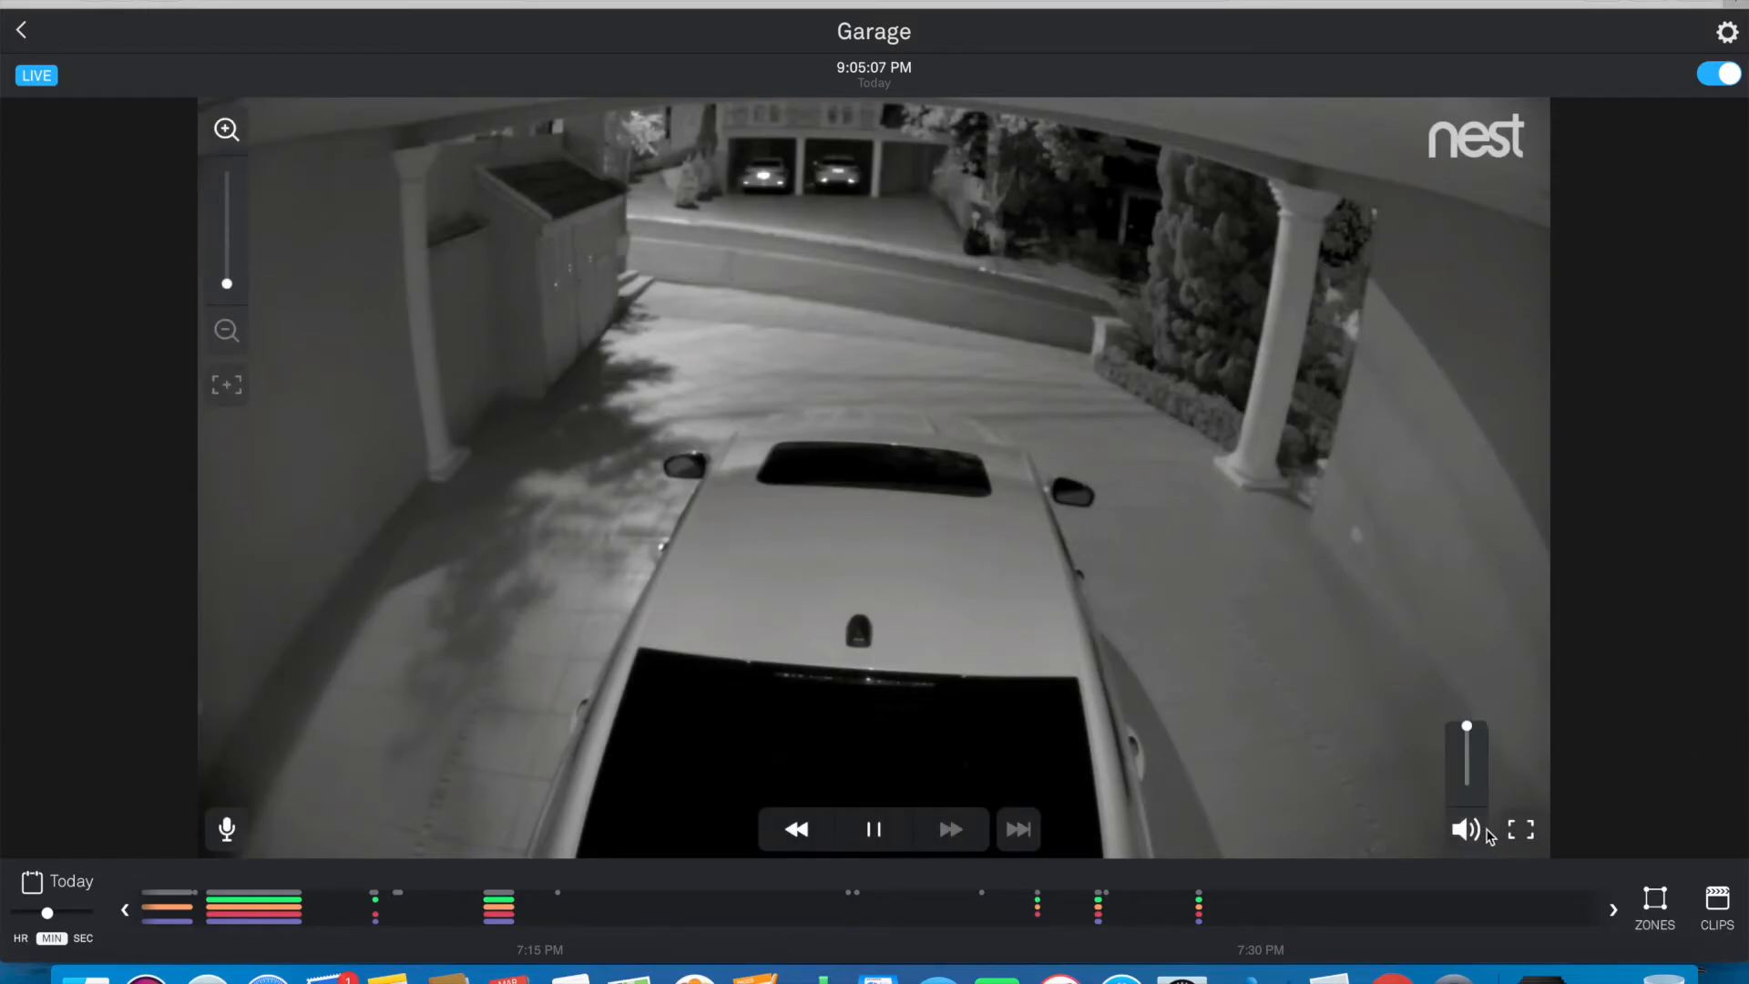
pyautogui.click(1518, 840)
pyautogui.moveTo(1187, 977)
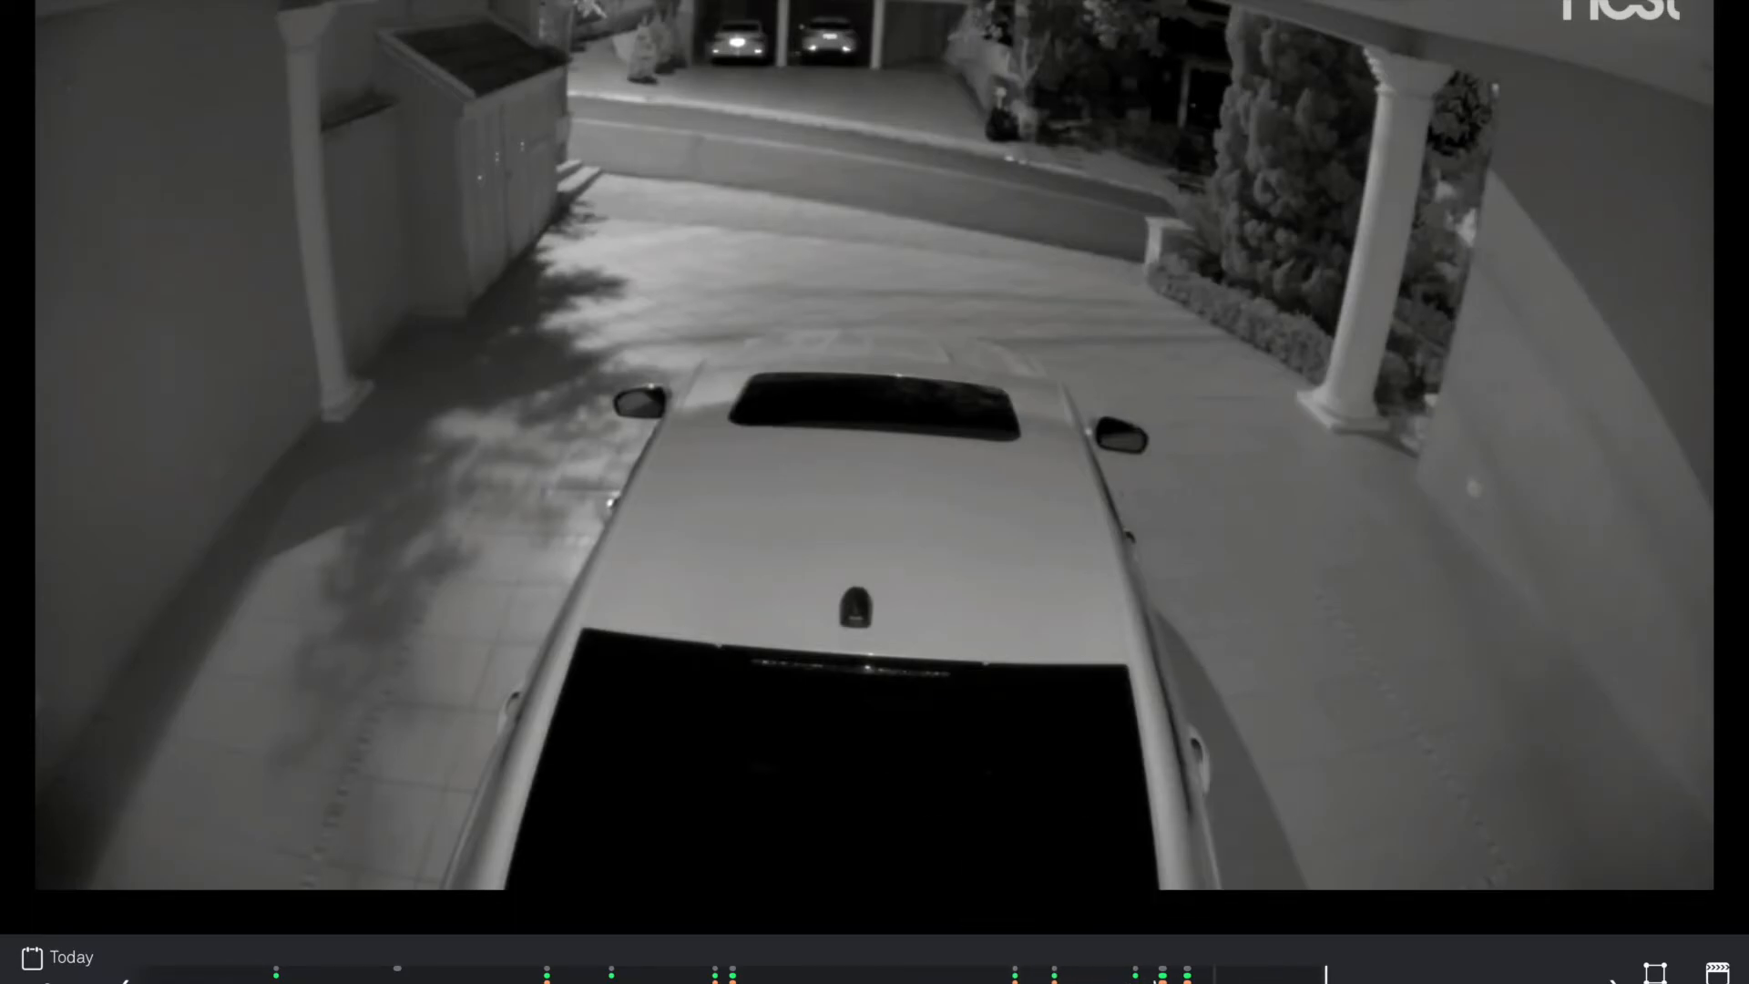
pyautogui.moveTo(1113, 980)
pyautogui.moveTo(738, 978)
pyautogui.click(1655, 973)
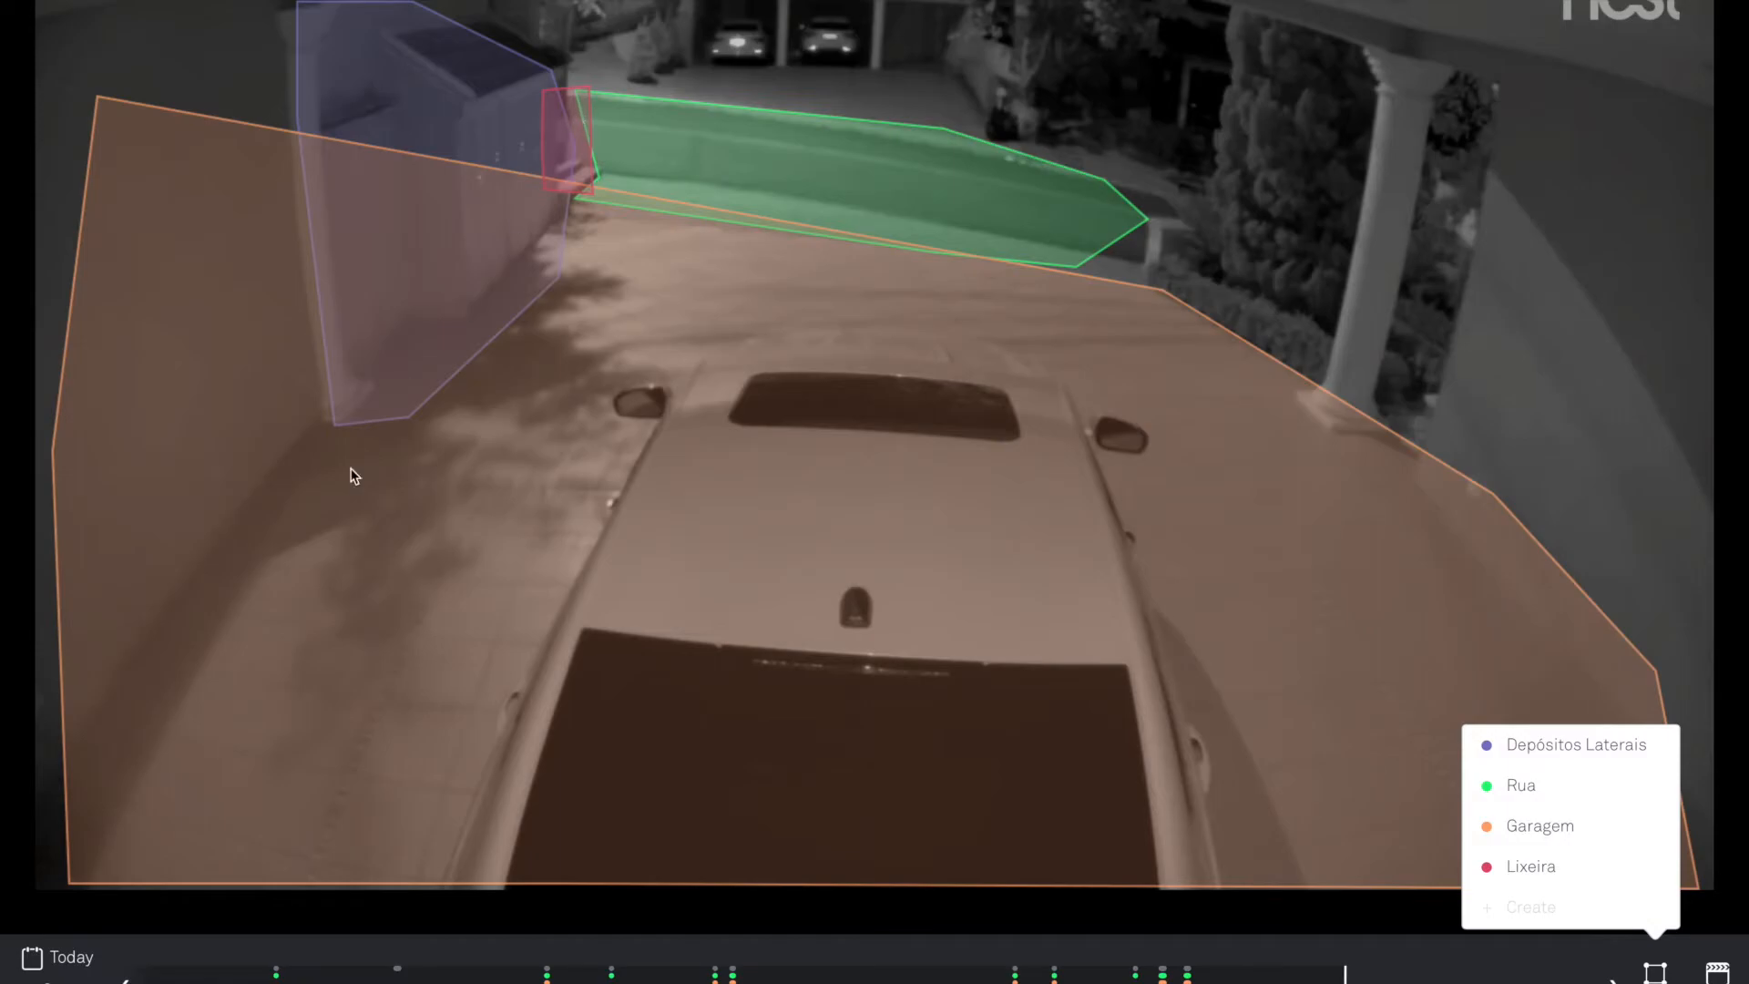
# Hide the activity zones and browse the video history calendar, choosing March 7 and returning to March 12
pyautogui.click(33, 960)
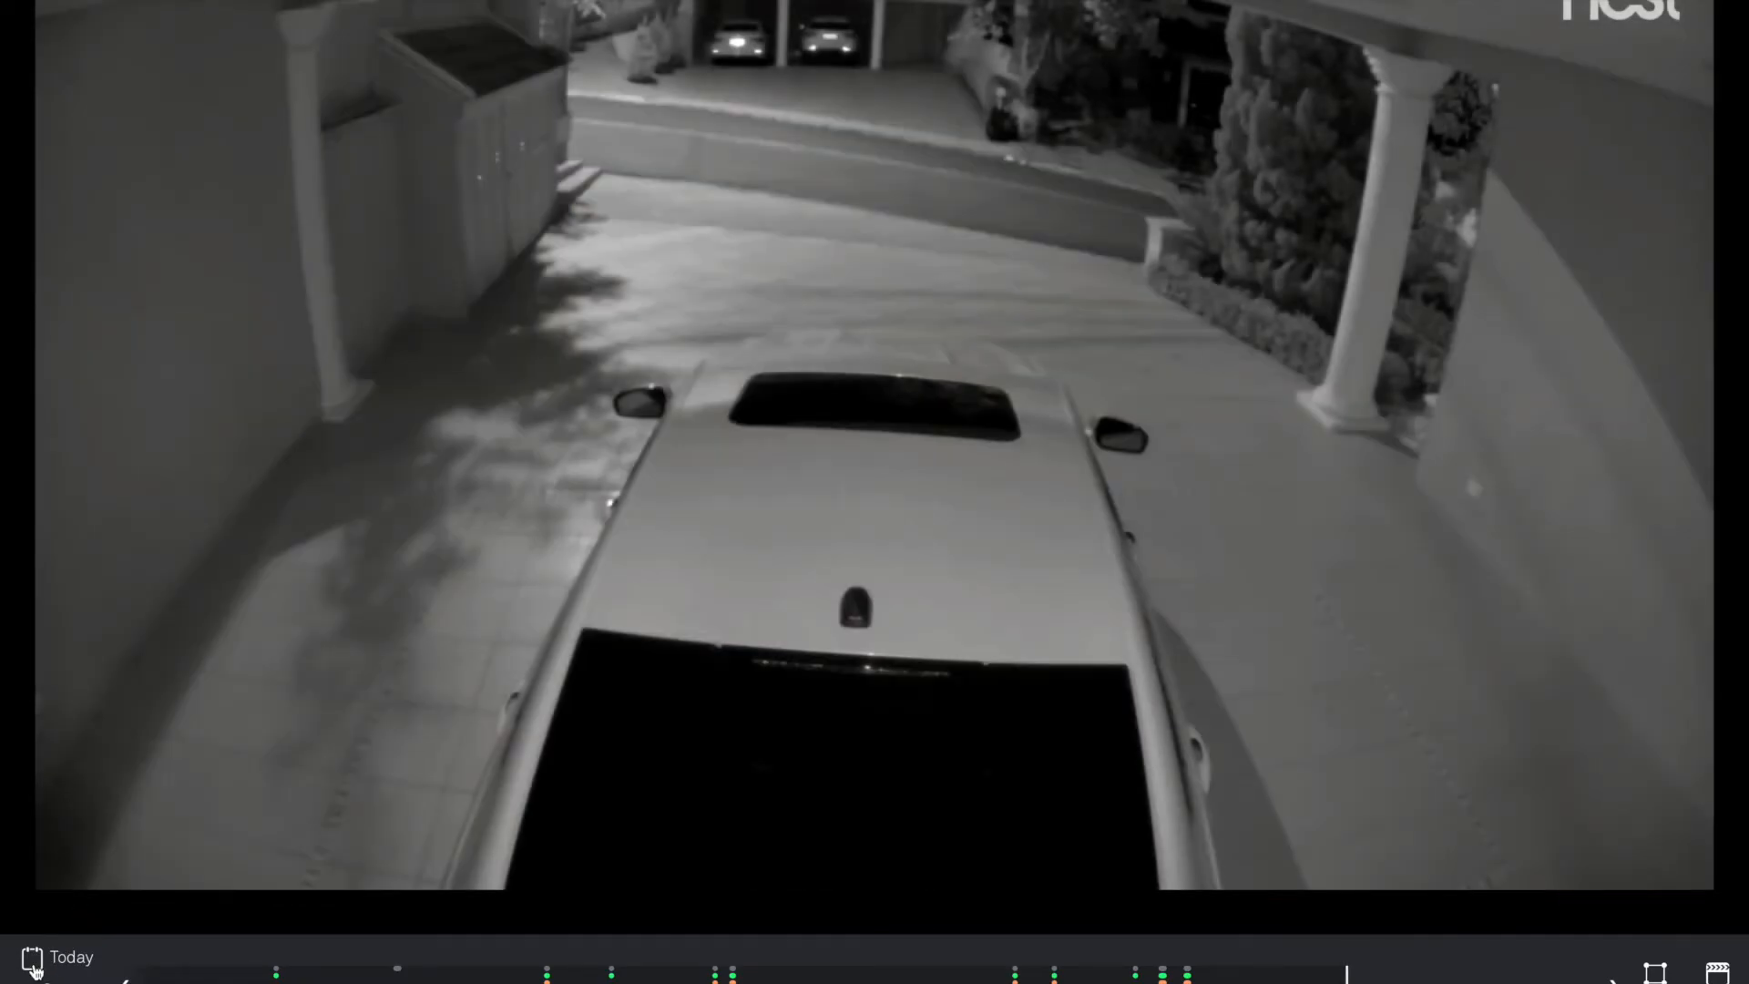
pyautogui.click(33, 960)
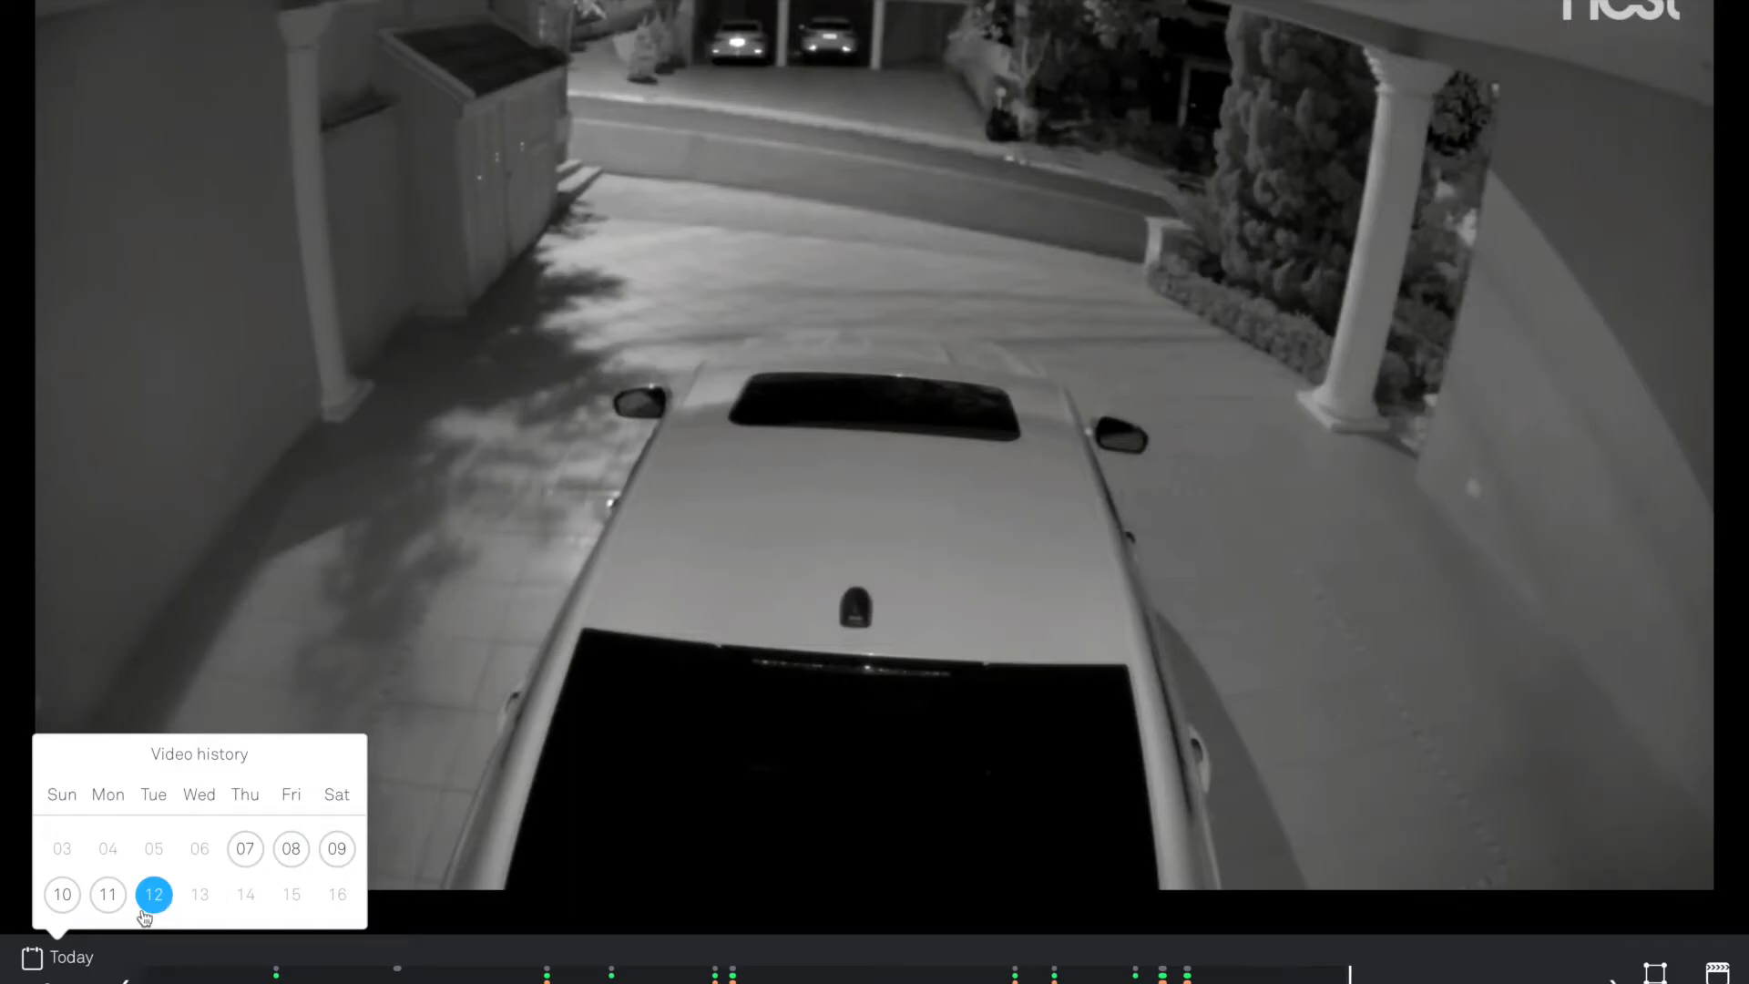
pyautogui.click(248, 856)
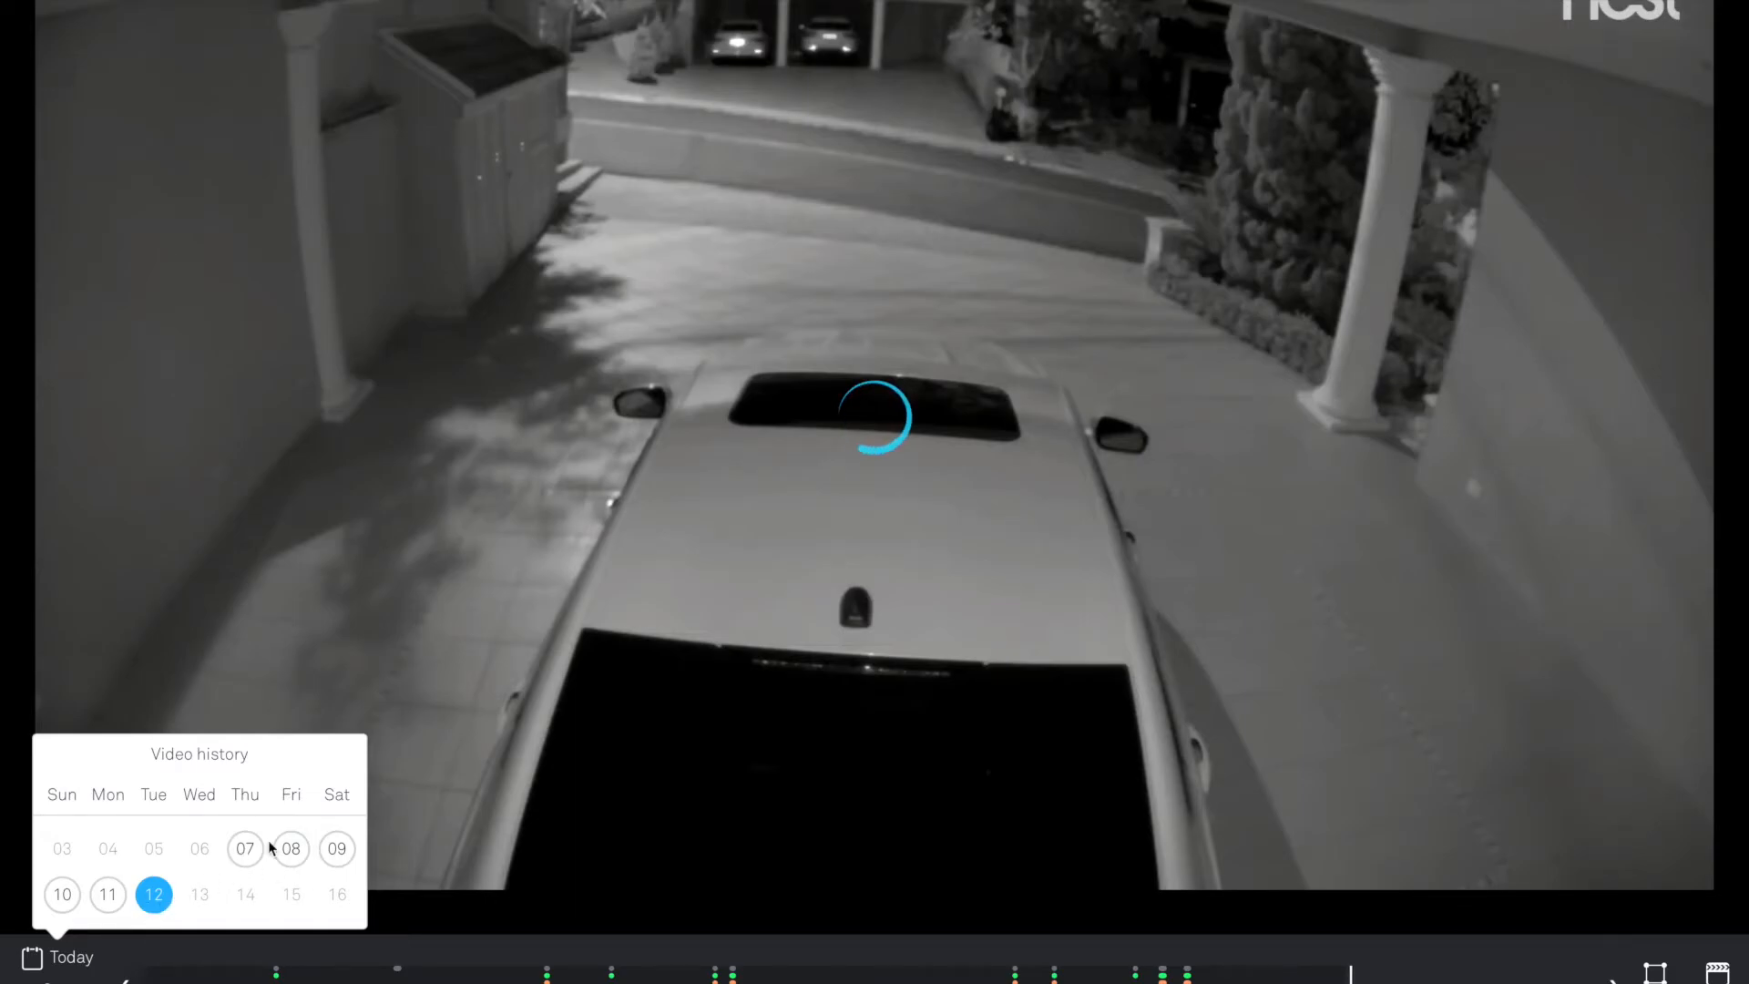
pyautogui.click(155, 897)
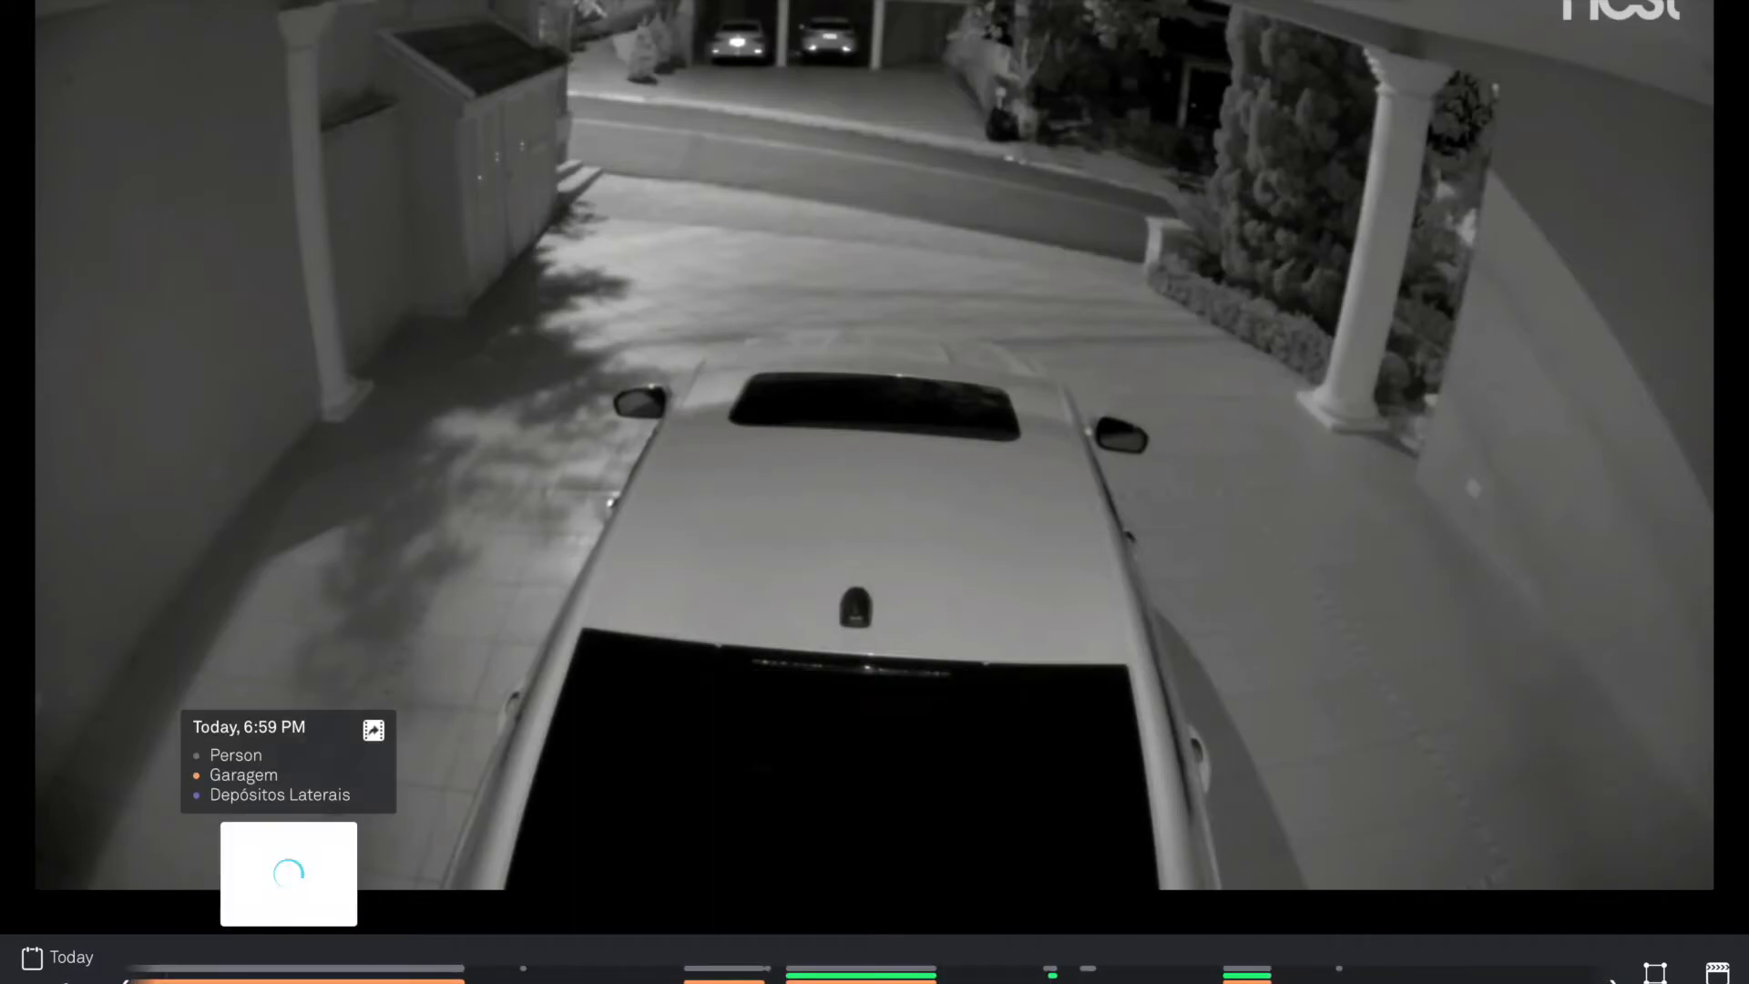
# Browse the evening events on the Garage timeline and play the recordings around 6:43 PM
pyautogui.click(526, 962)
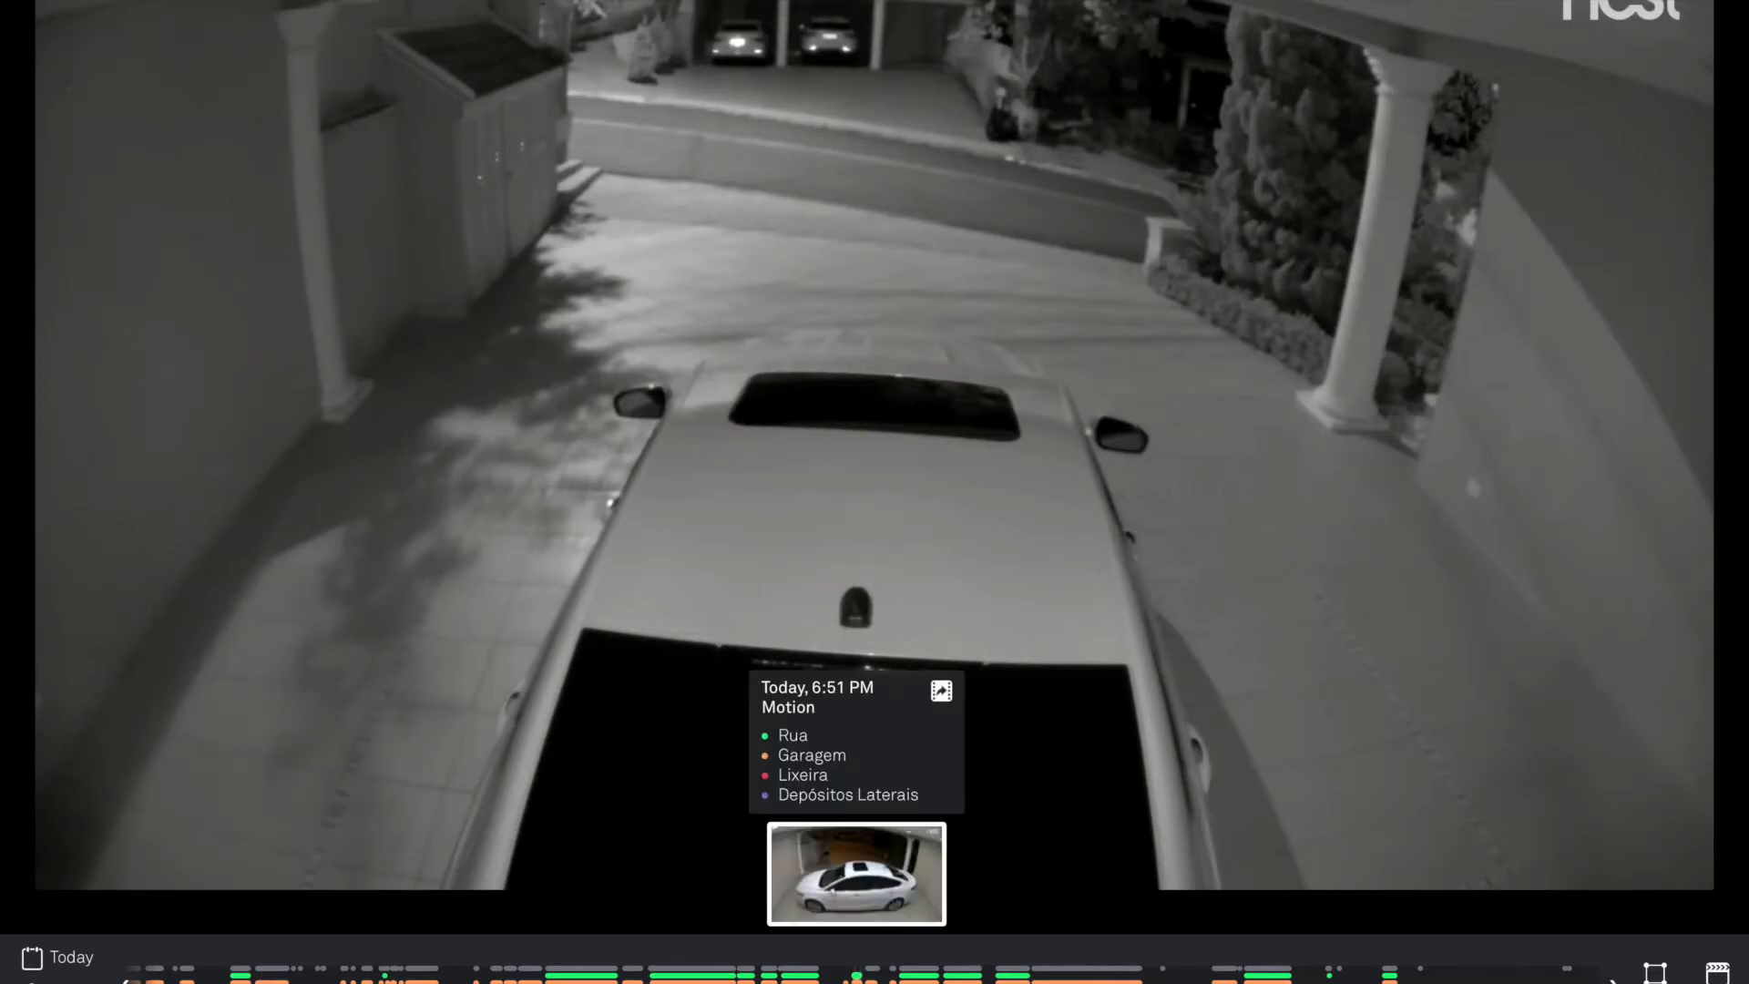
pyautogui.click(650, 976)
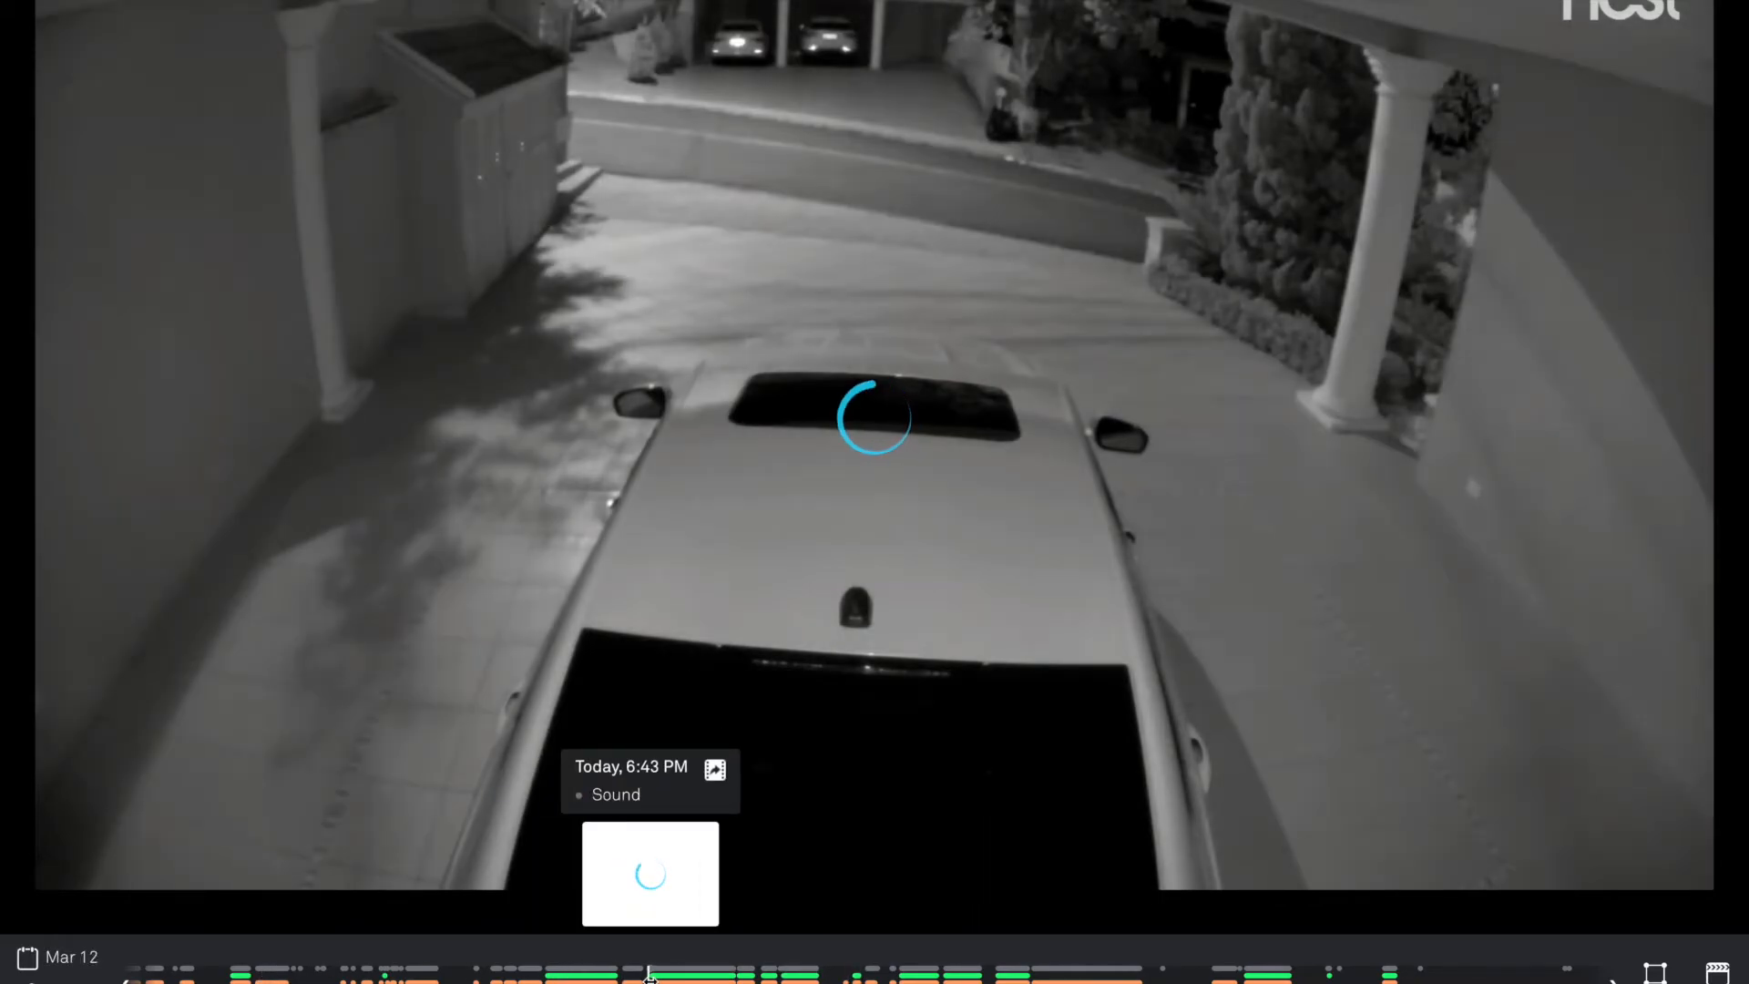
pyautogui.moveTo(835, 766)
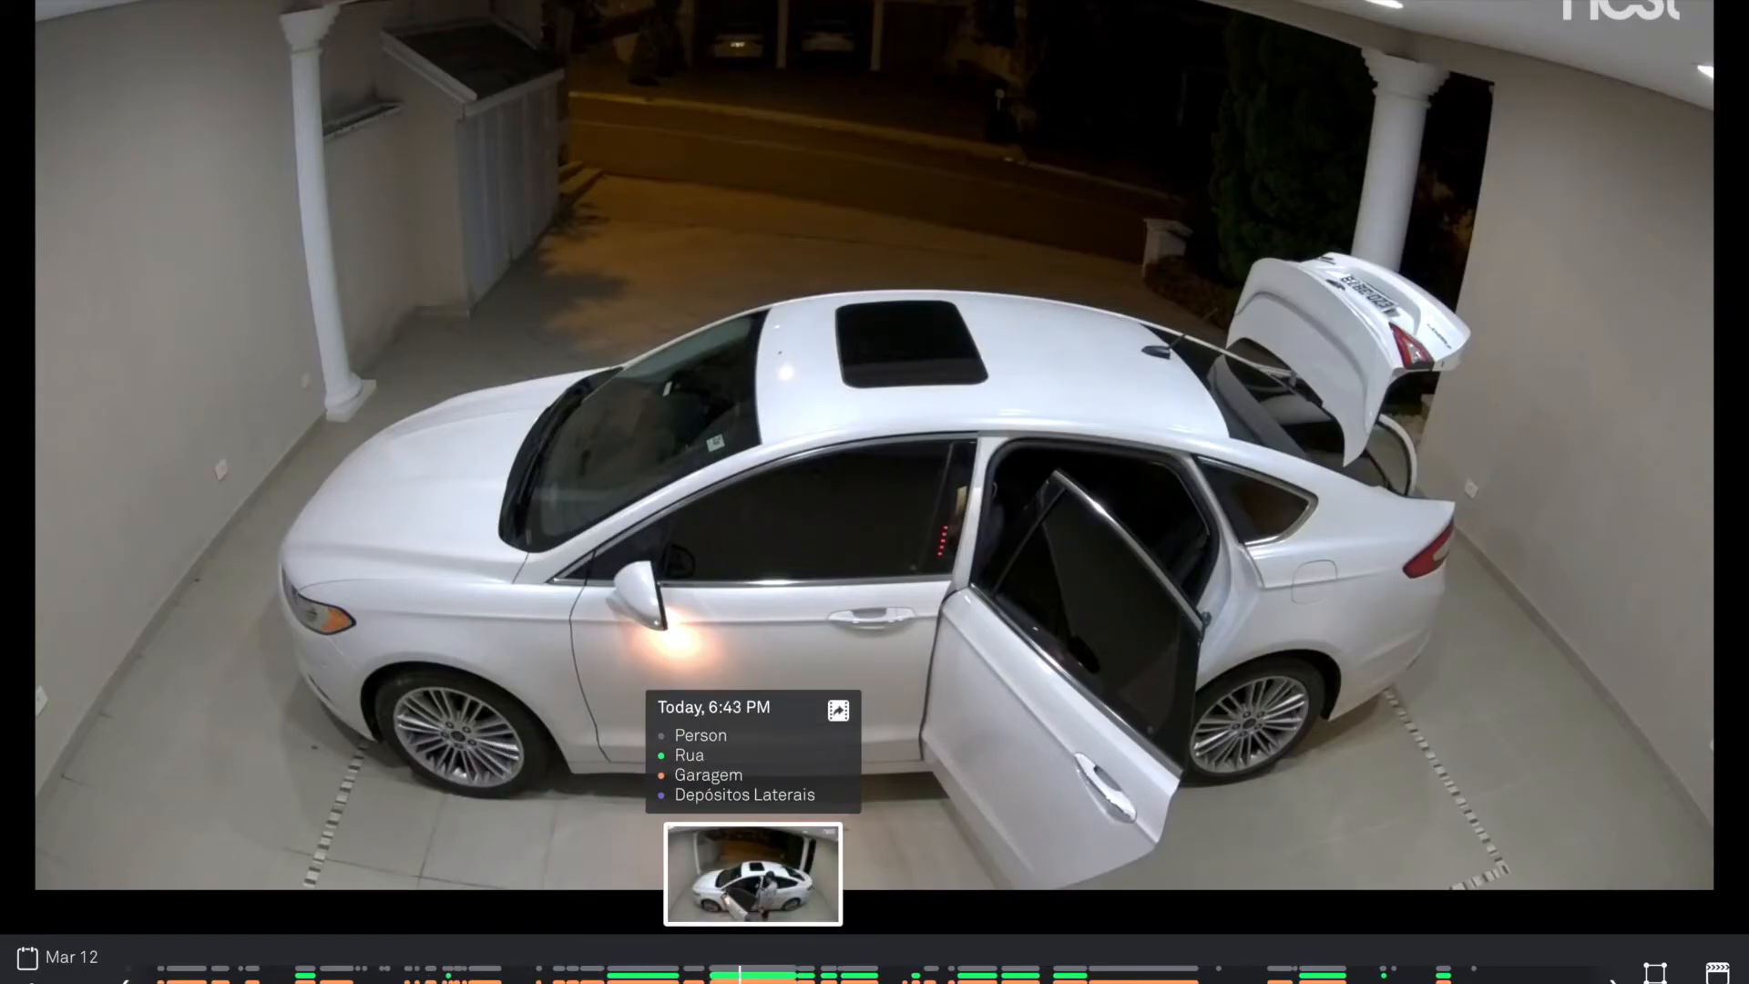
pyautogui.click(753, 971)
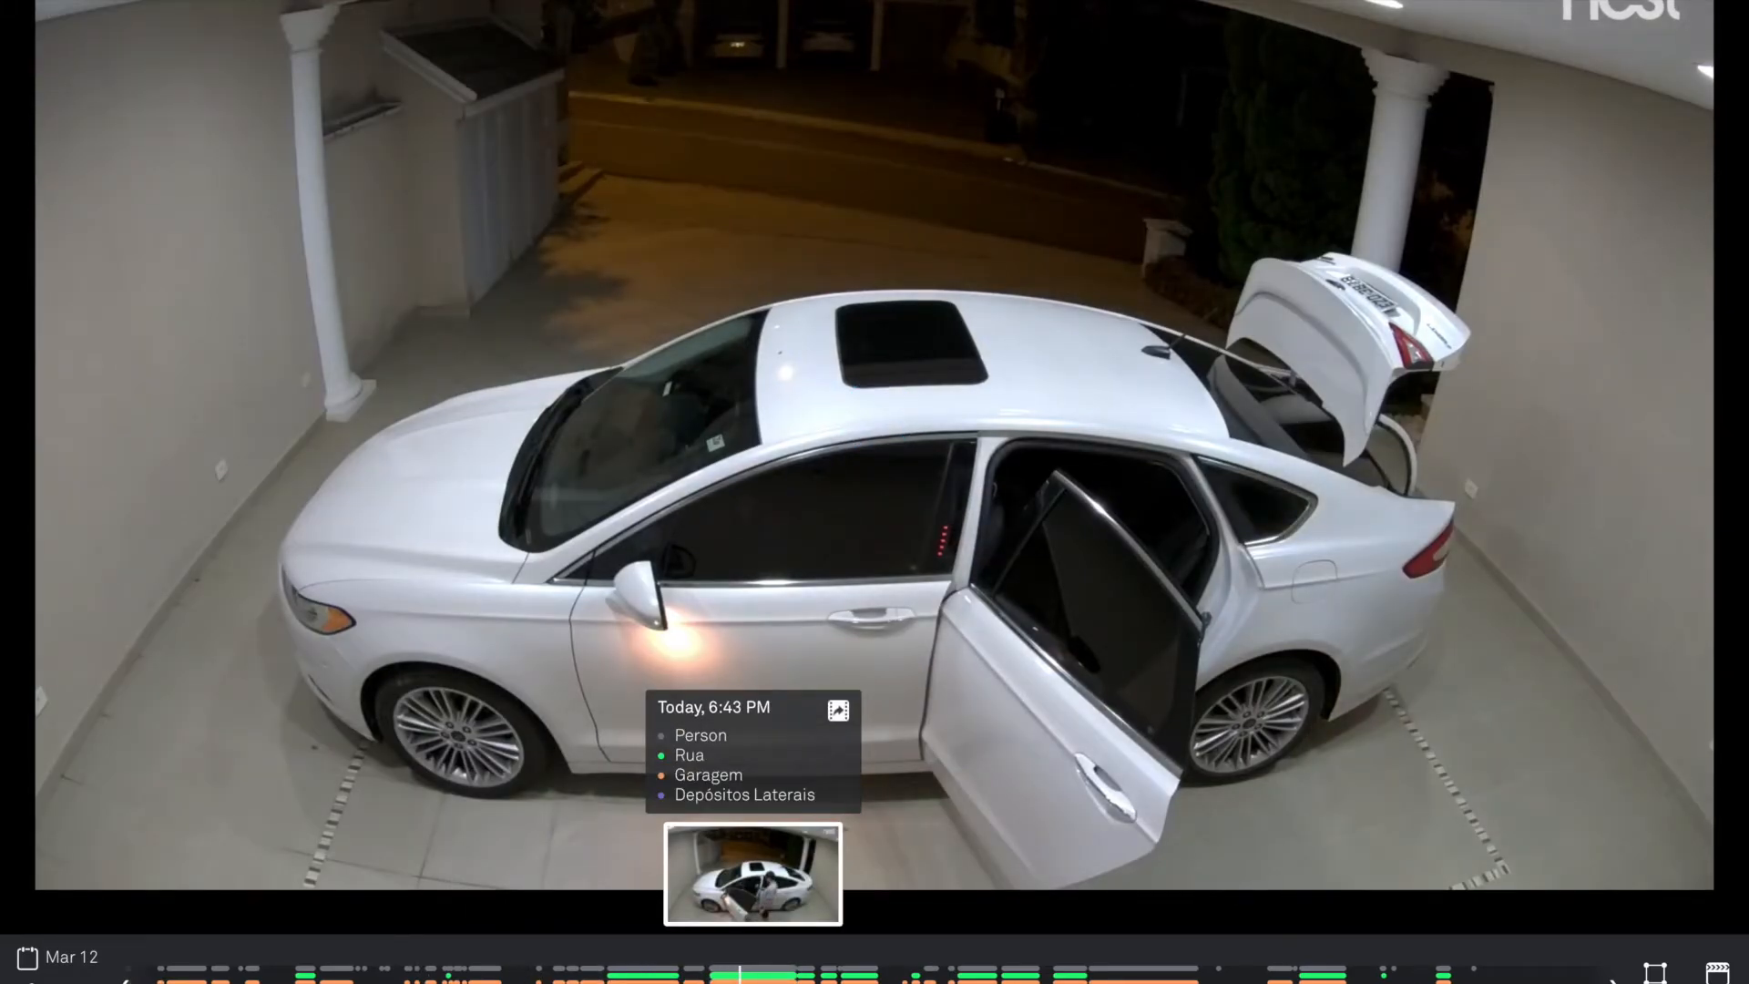
pyautogui.click(739, 973)
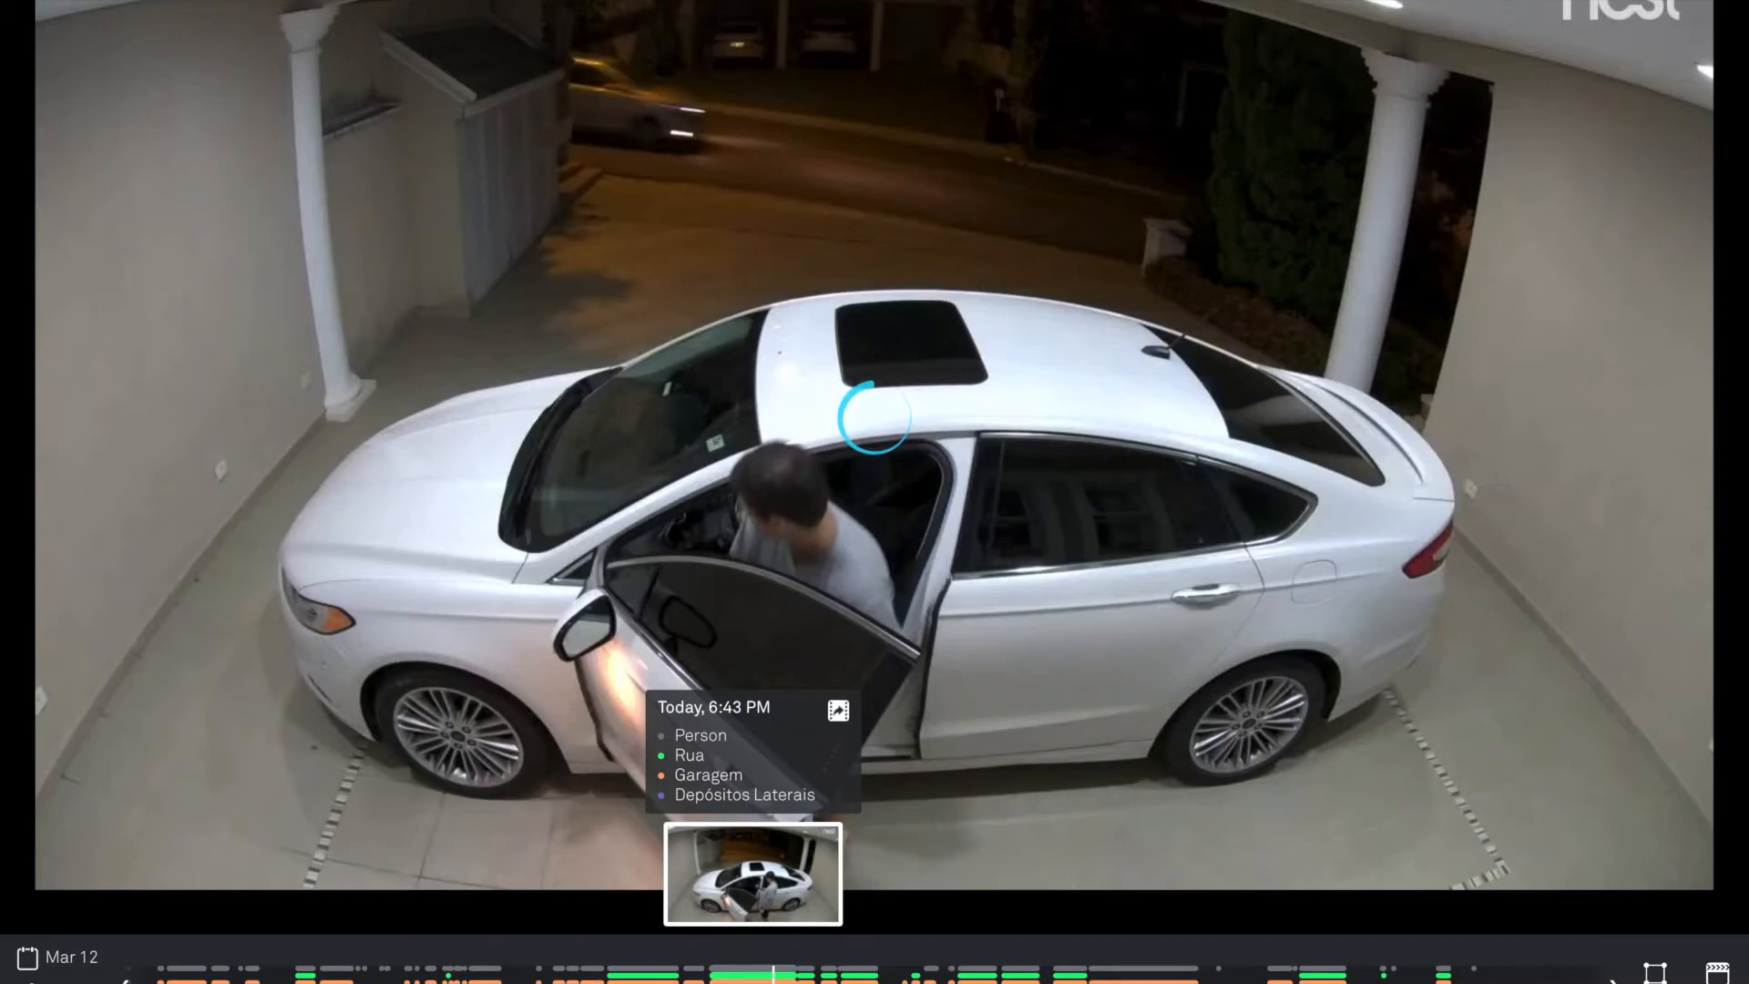
# Play the Garage event around 6:38 PM and go back to recordings from earlier on March 12
pyautogui.click(635, 973)
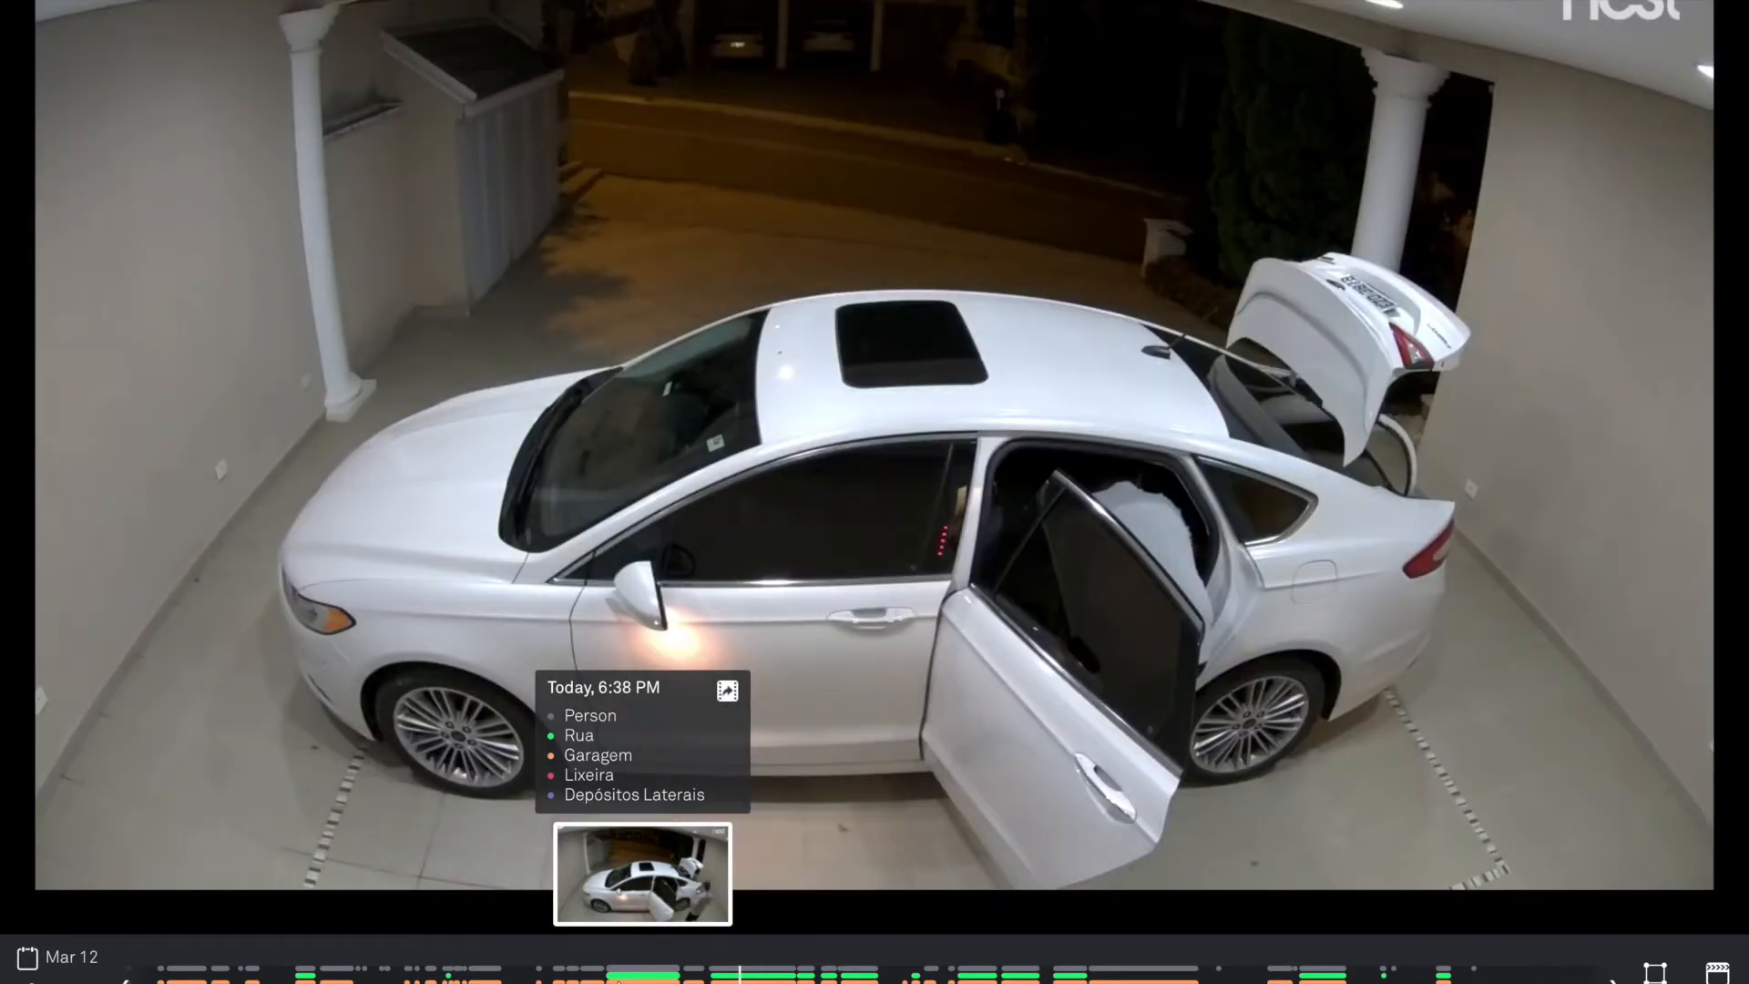
pyautogui.click(629, 975)
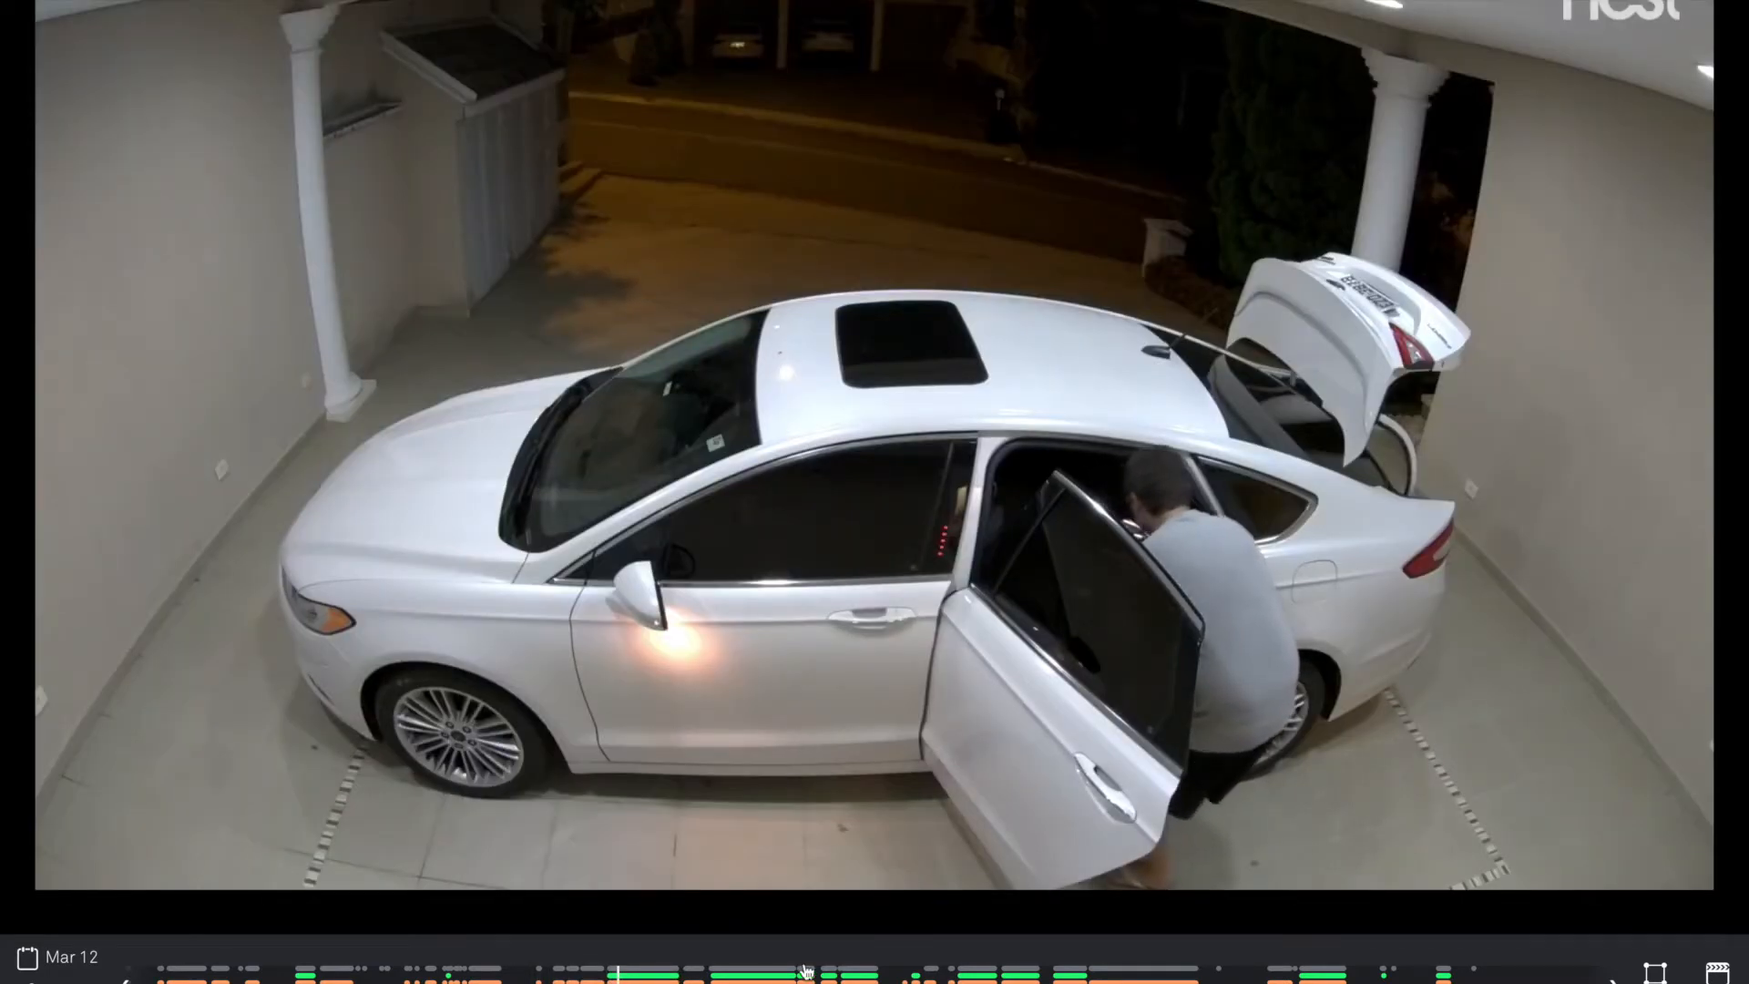
pyautogui.click(969, 973)
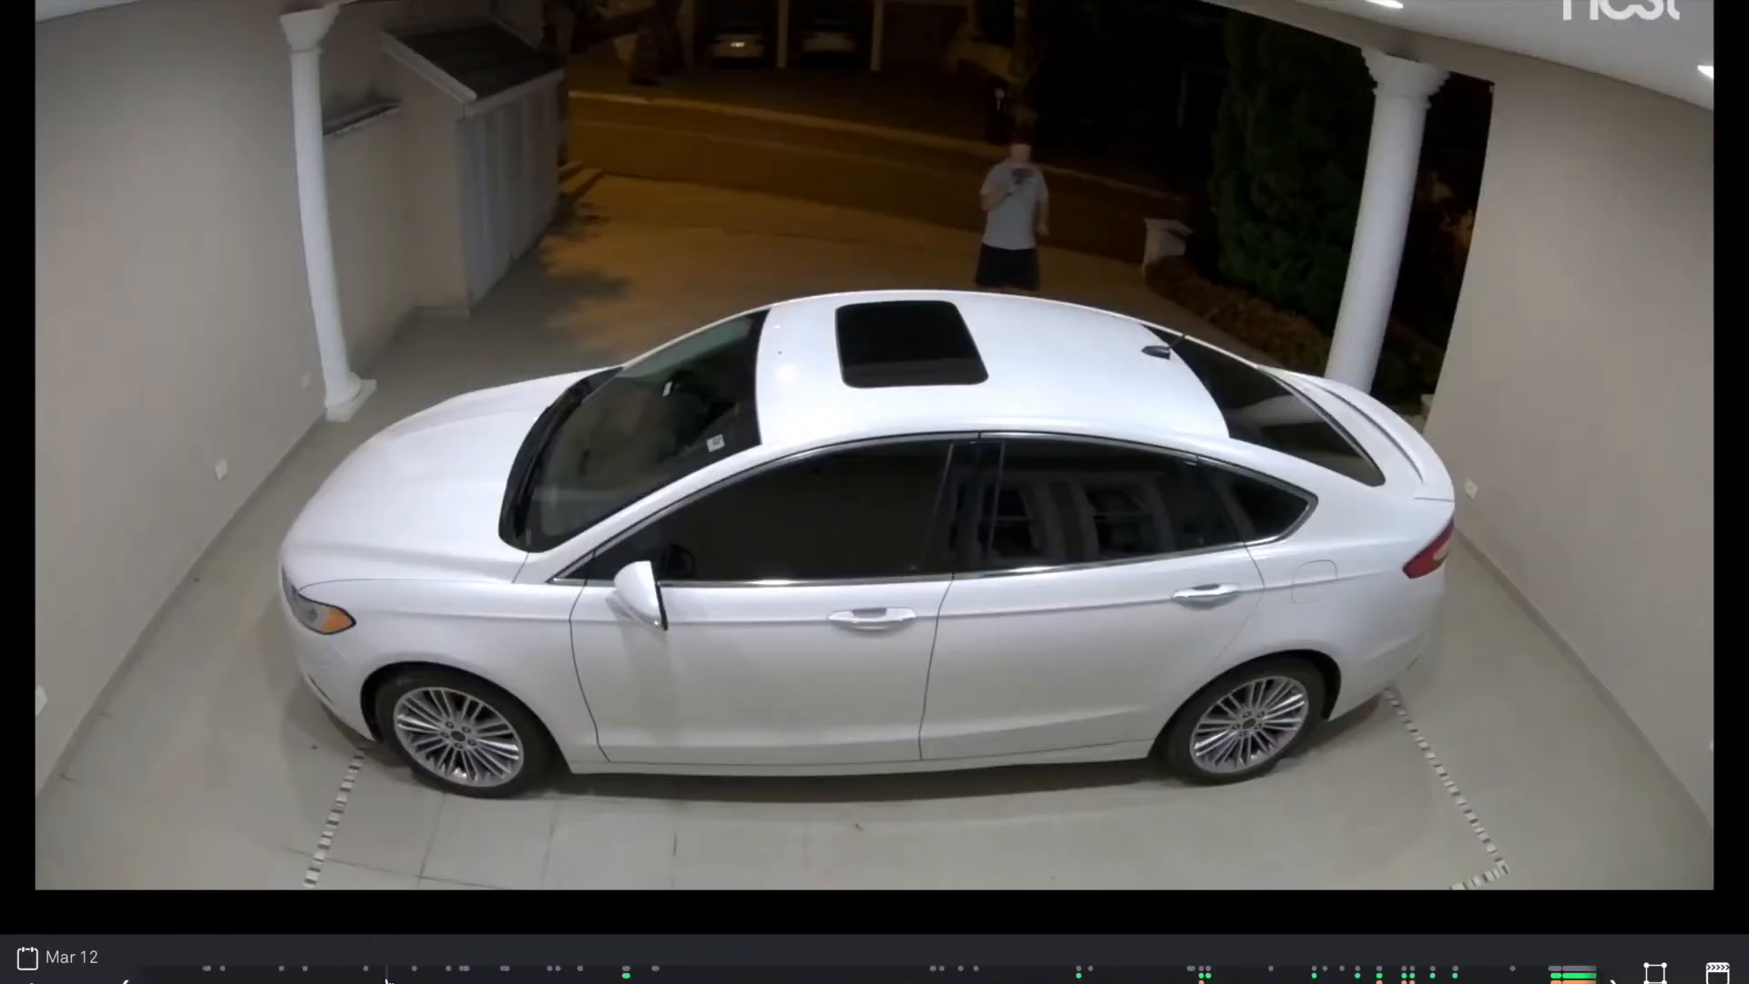
pyautogui.click(386, 973)
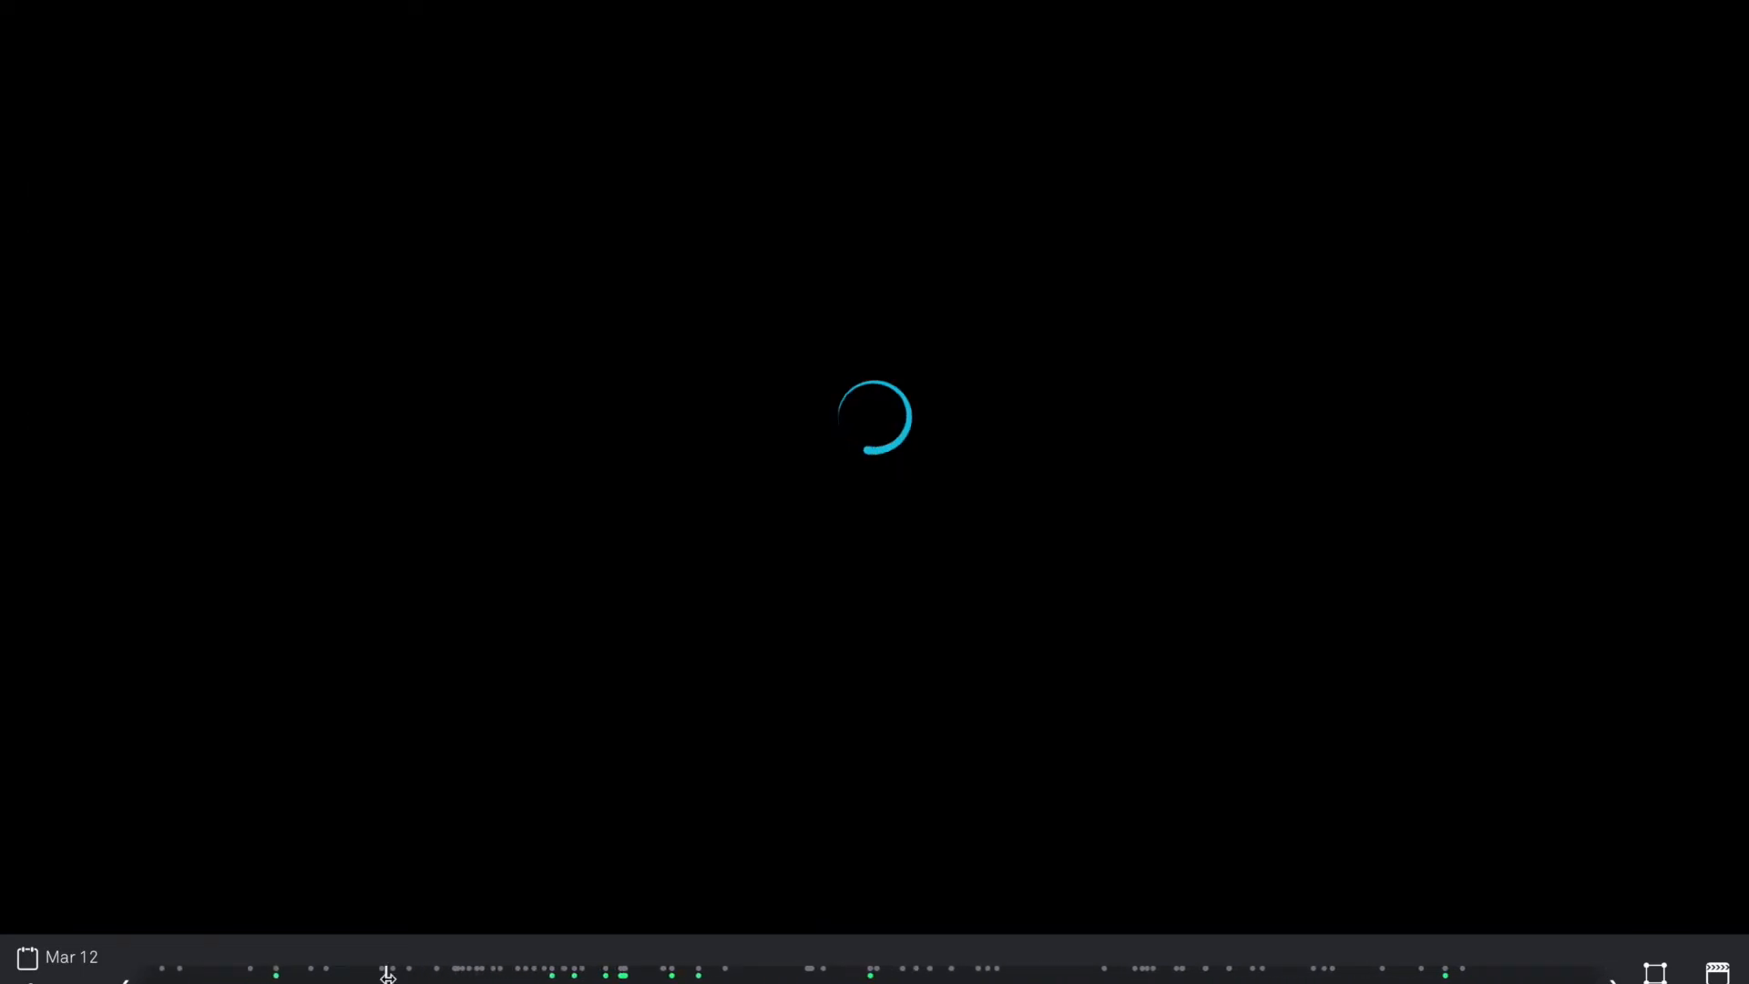
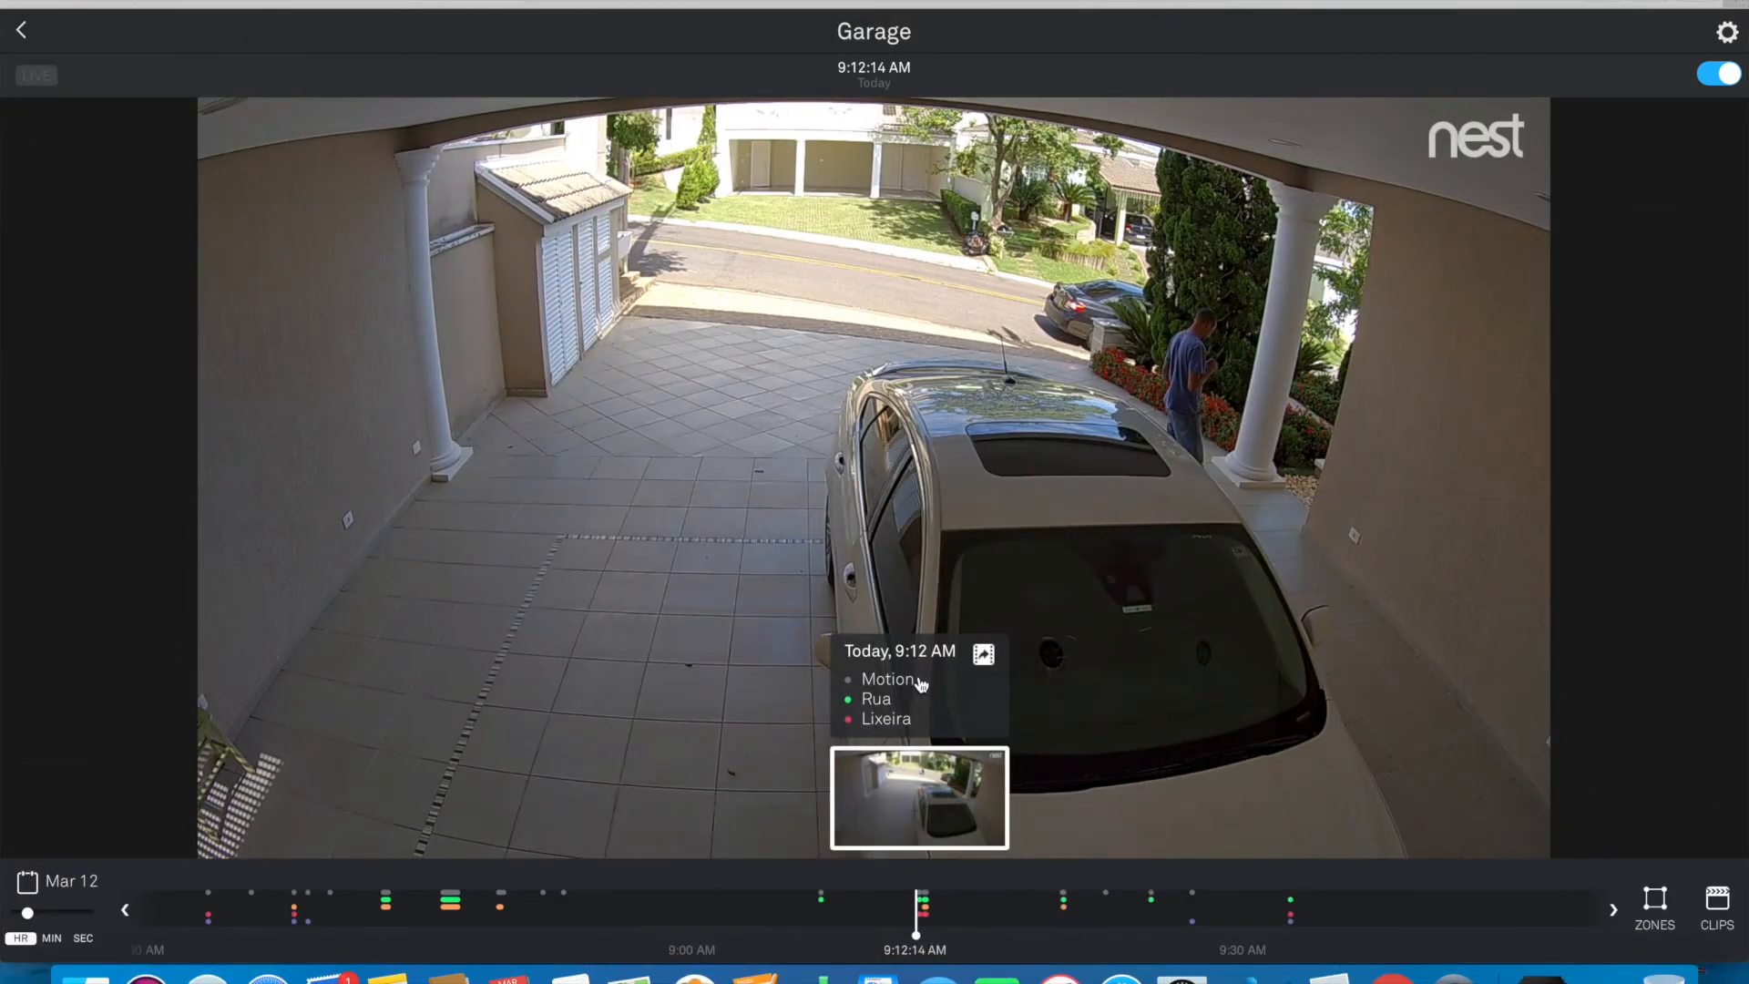
# Play the 9:12 AM Garage event and save a clip running from 9:12:34 AM to 9:13:02 AM
pyautogui.click(922, 685)
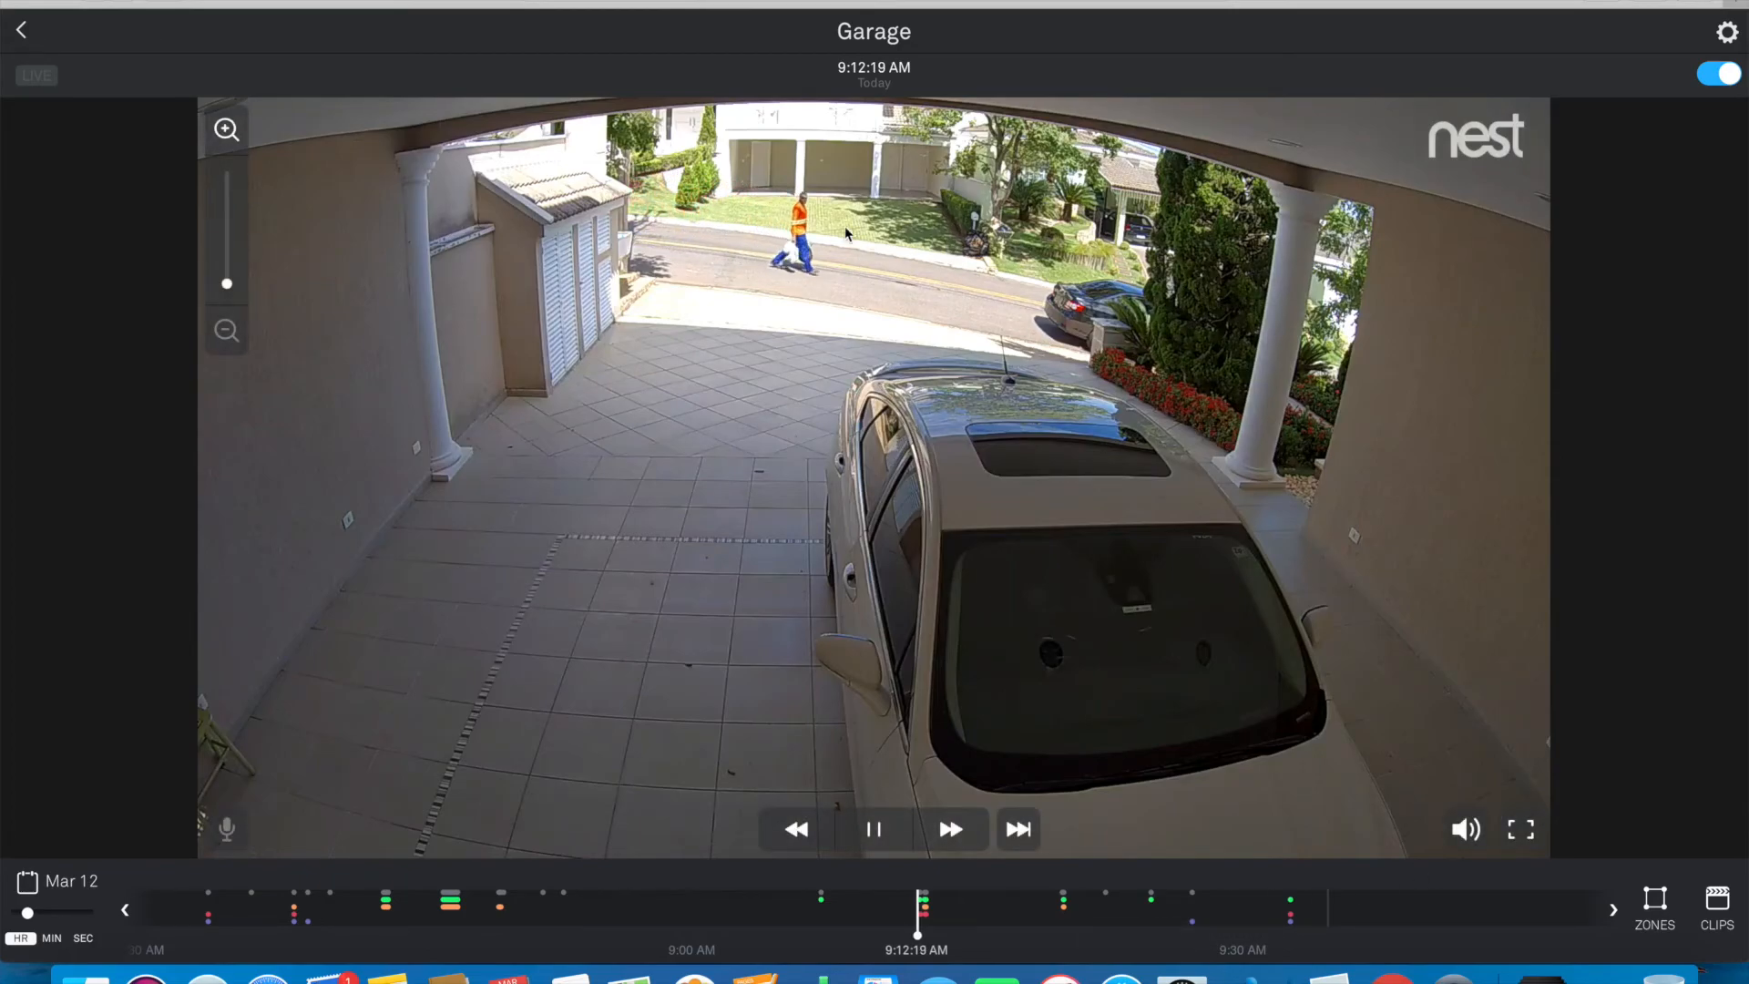
pyautogui.click(1466, 830)
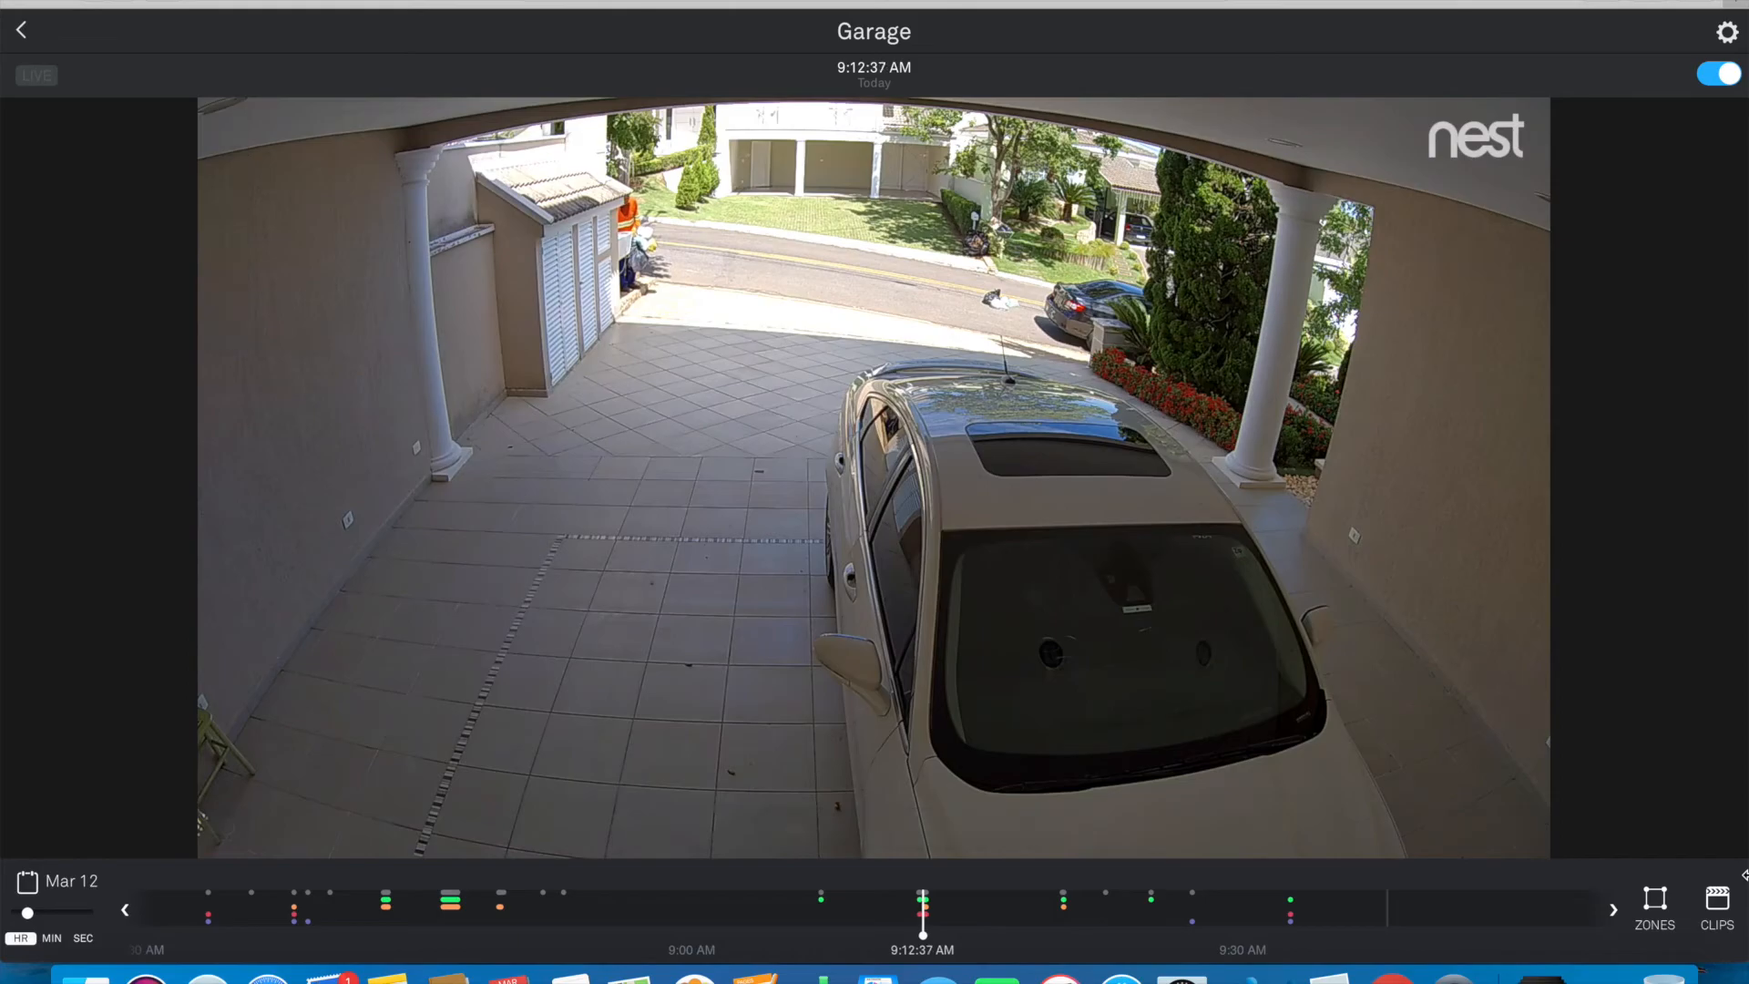
pyautogui.click(1722, 911)
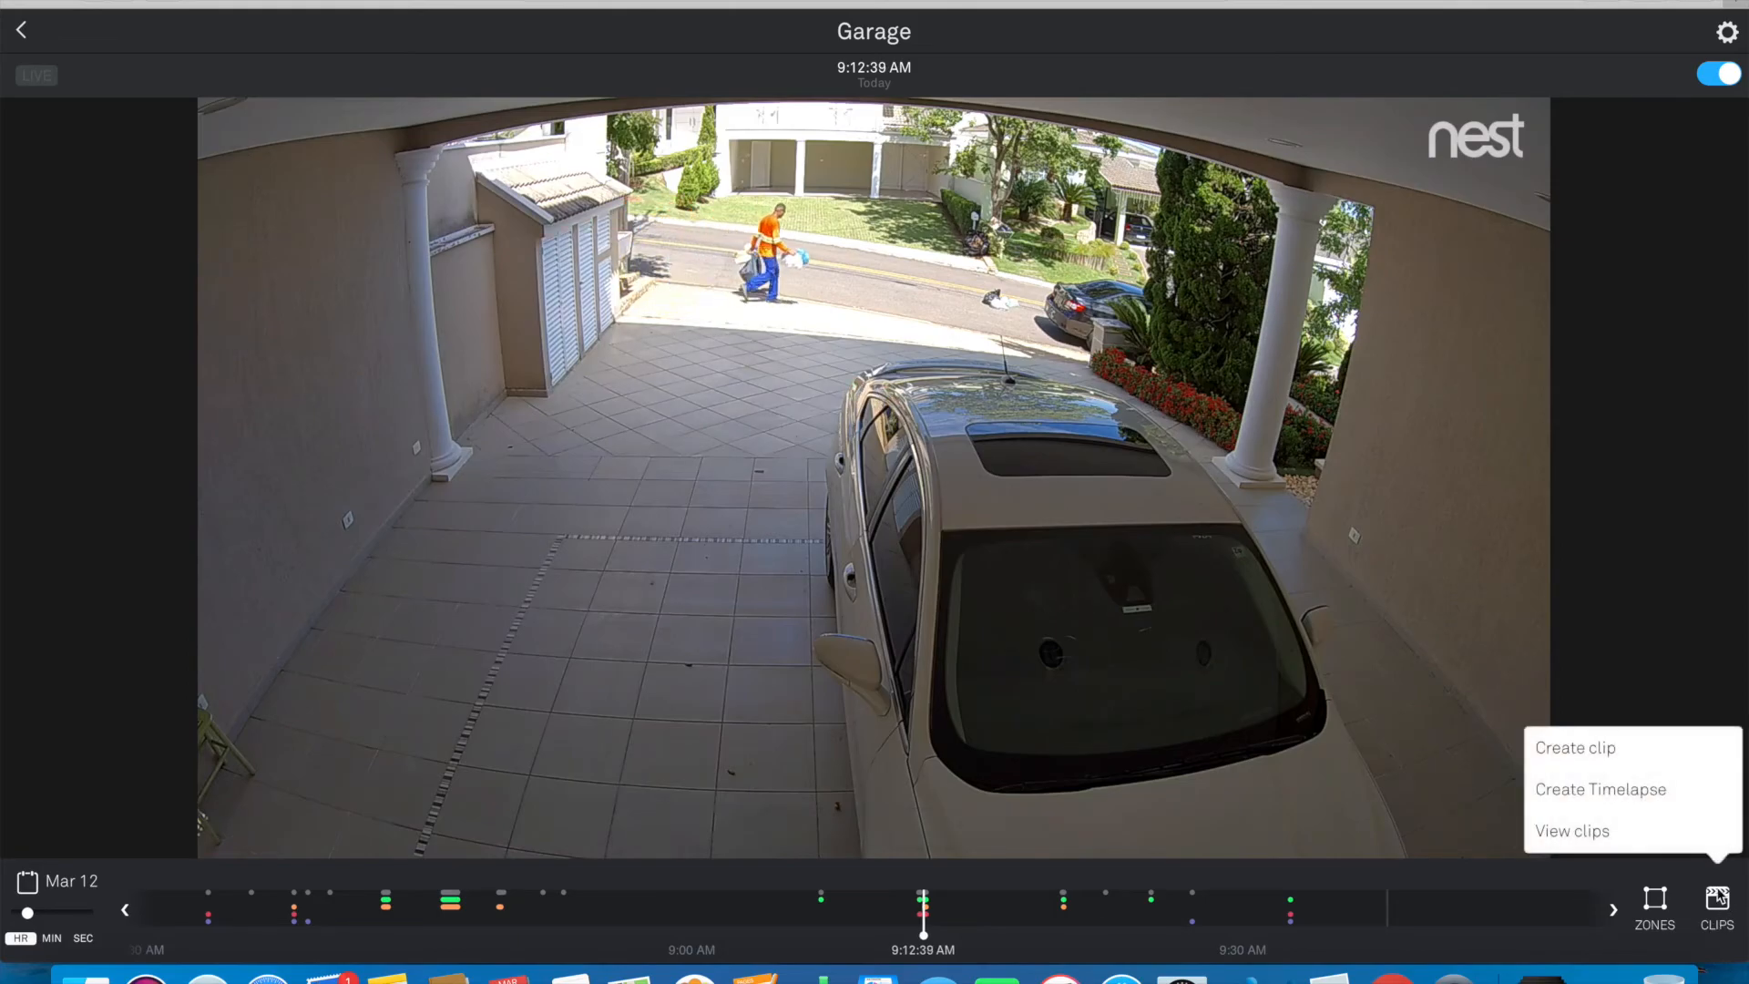
pyautogui.click(1616, 749)
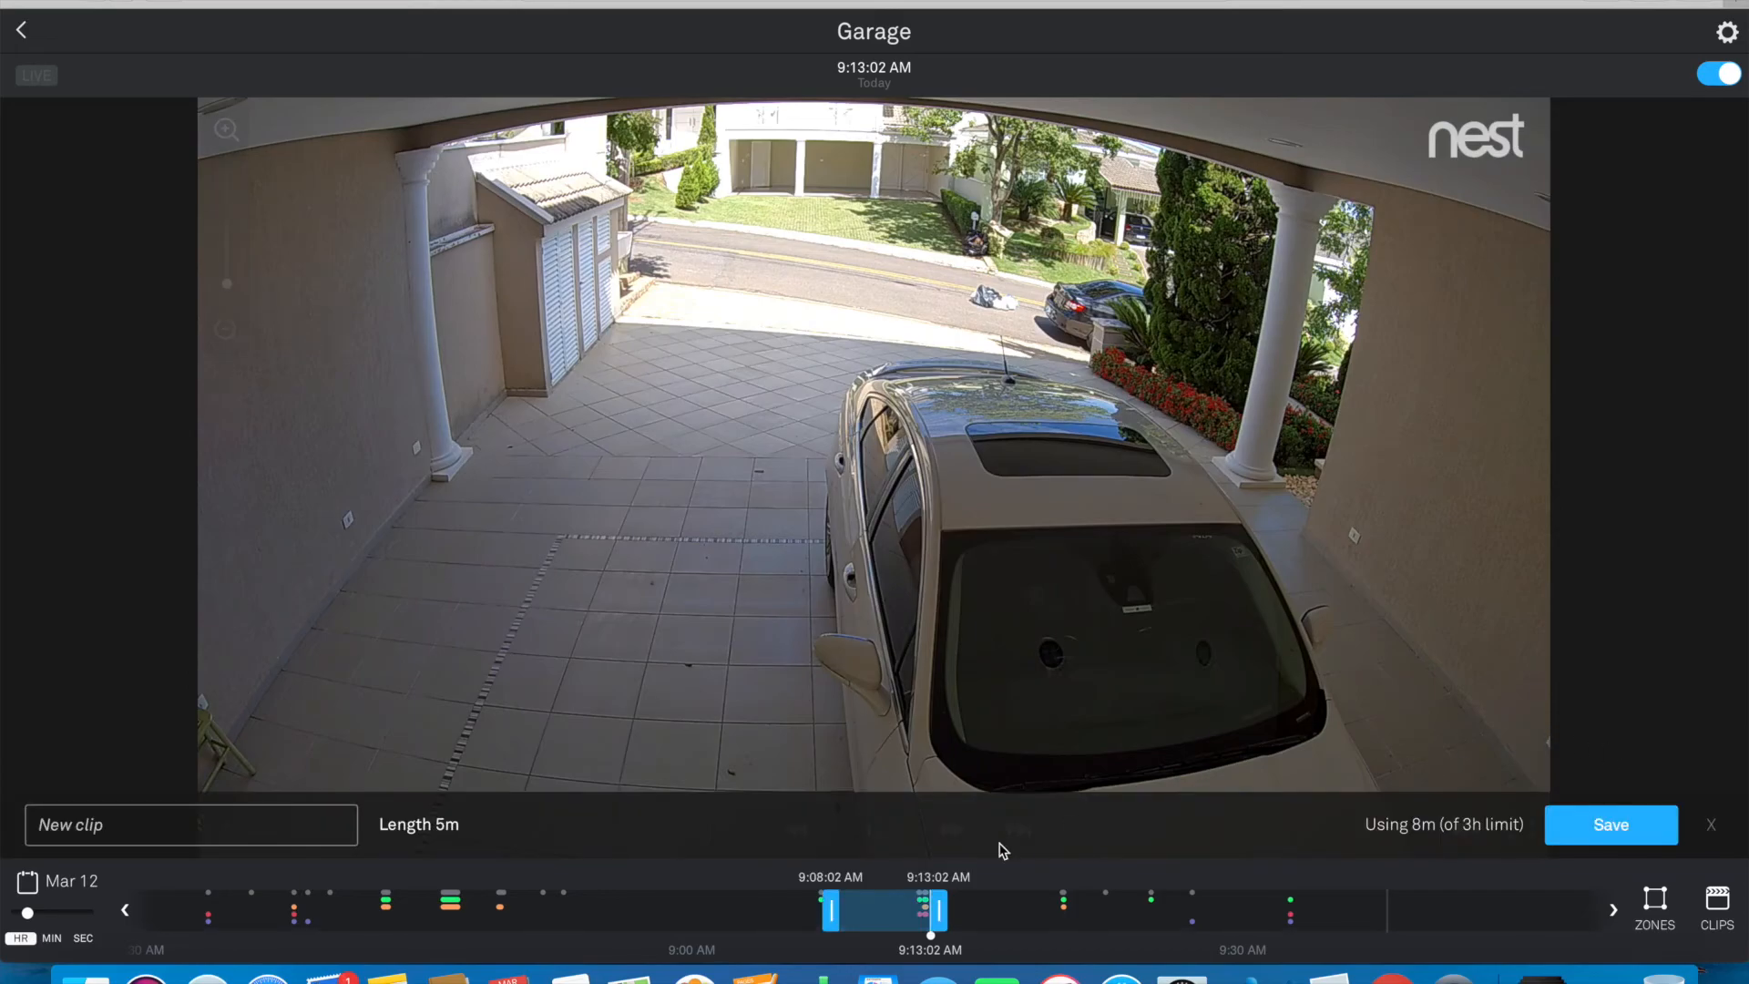
pyautogui.moveTo(833, 916); pyautogui.dragTo(916, 922)
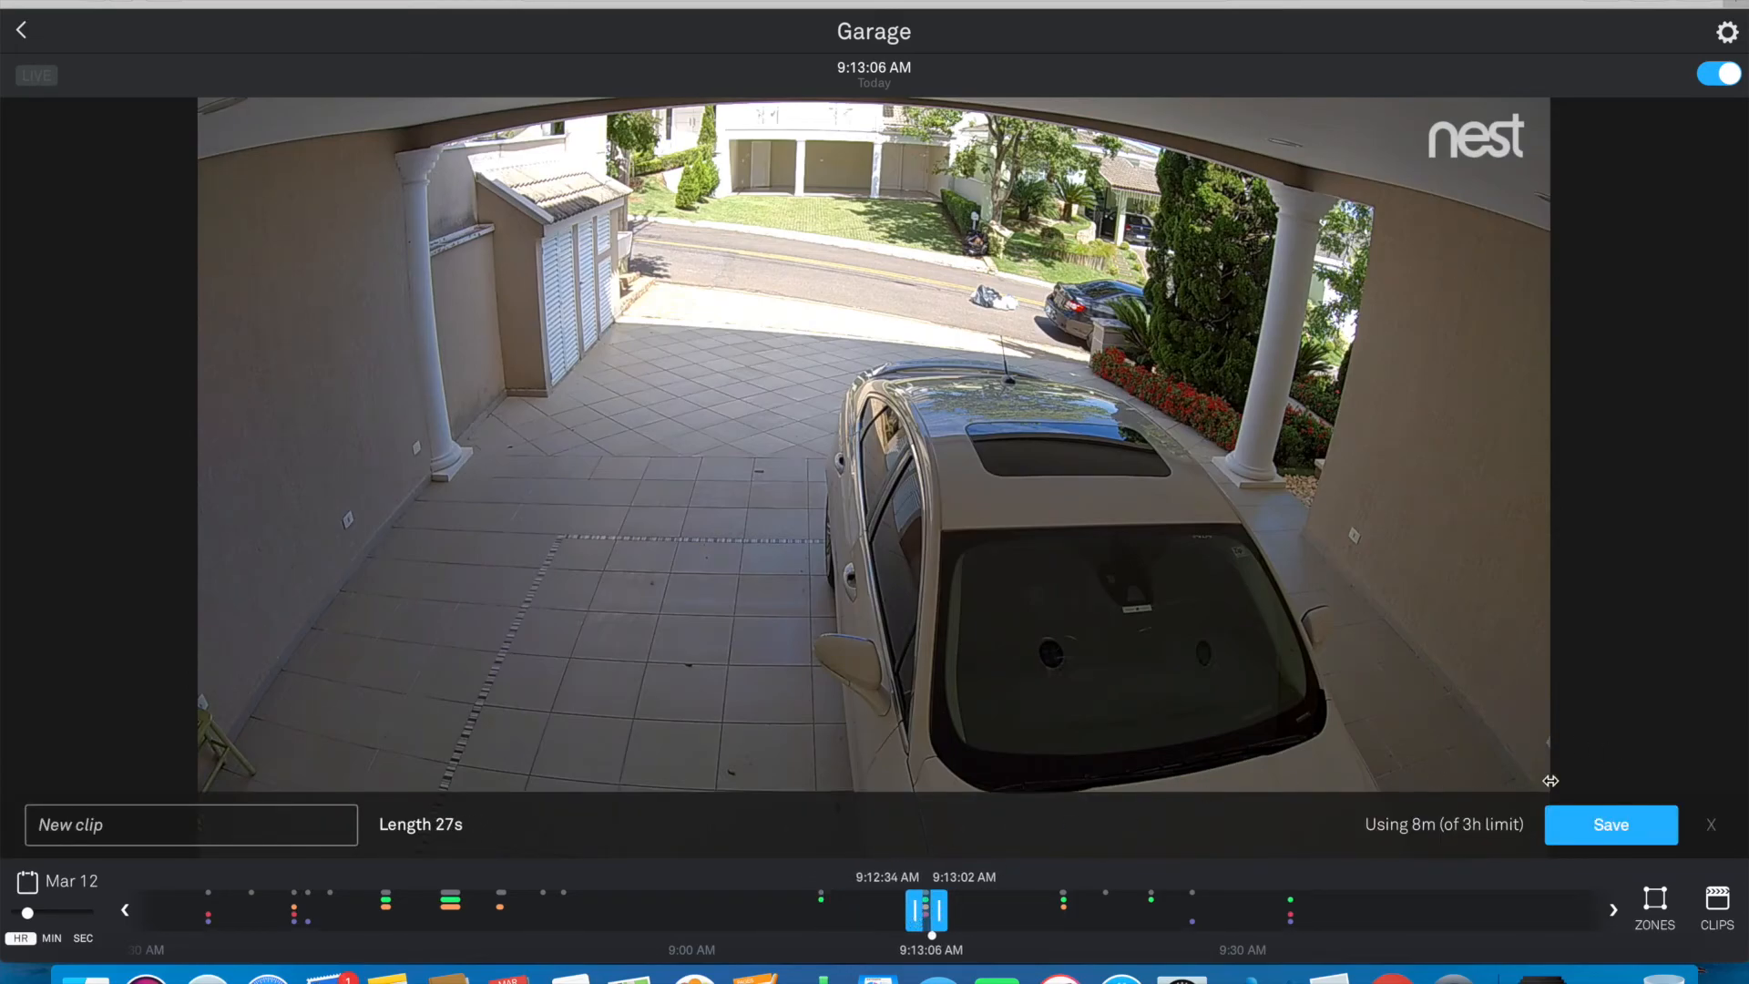
pyautogui.click(1606, 838)
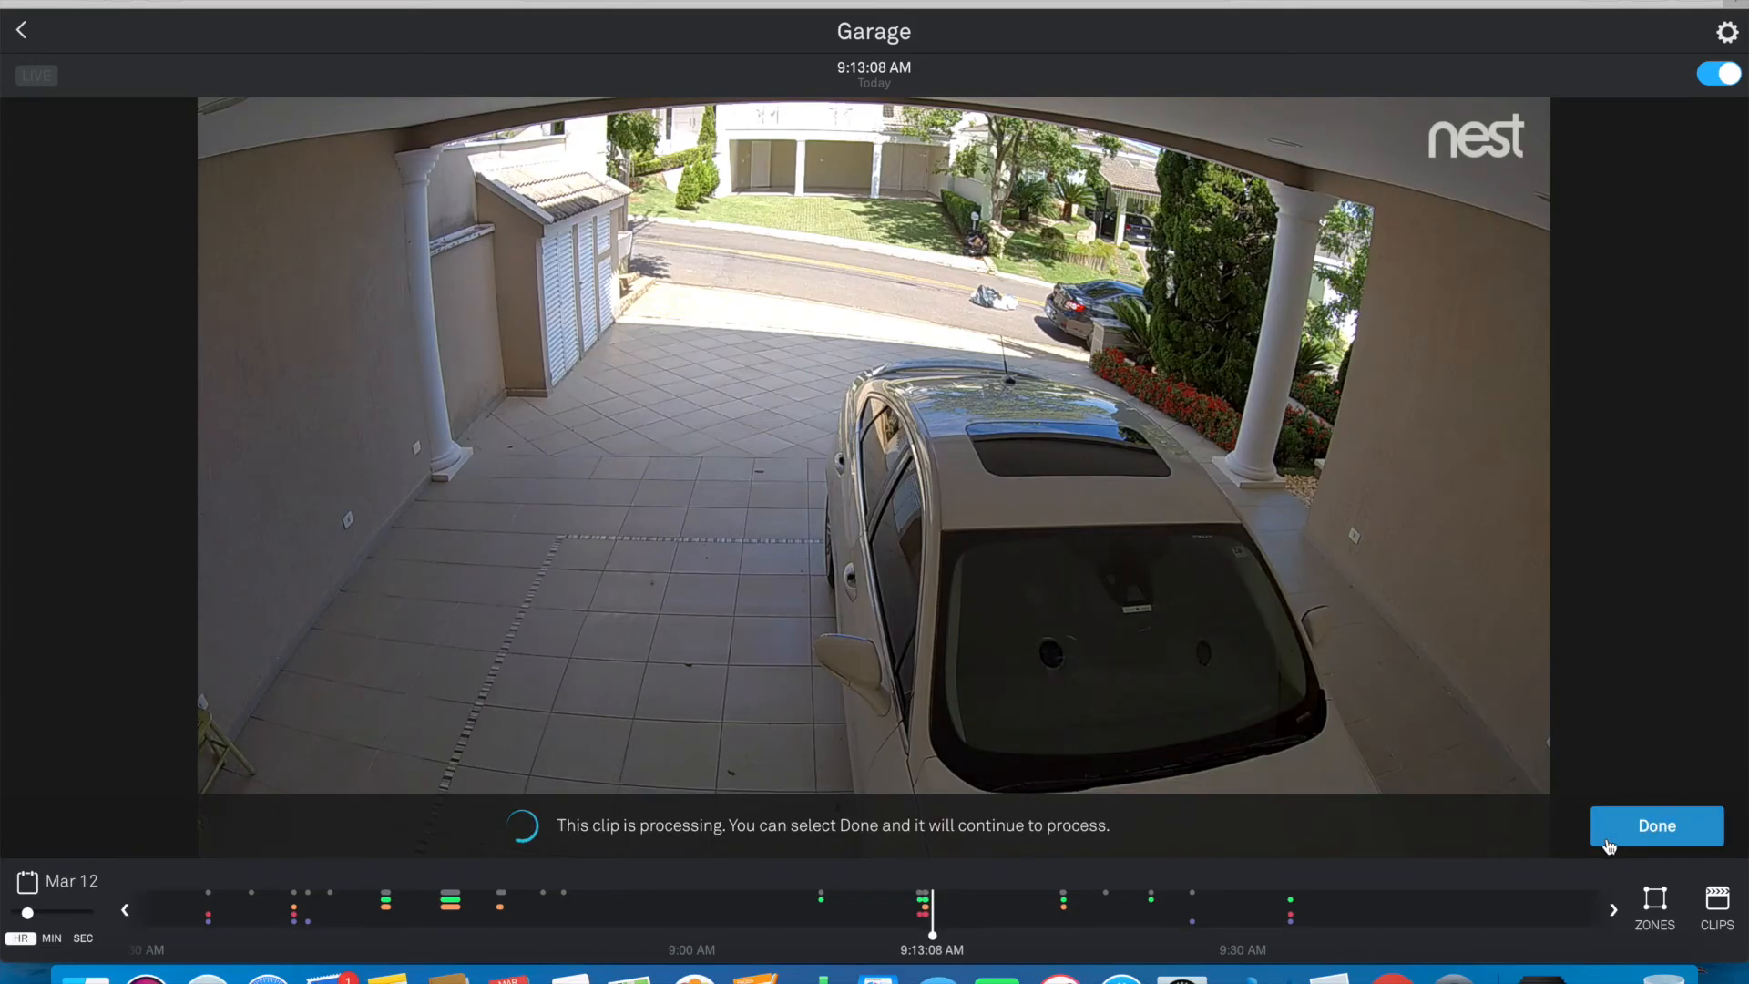
pyautogui.click(1654, 829)
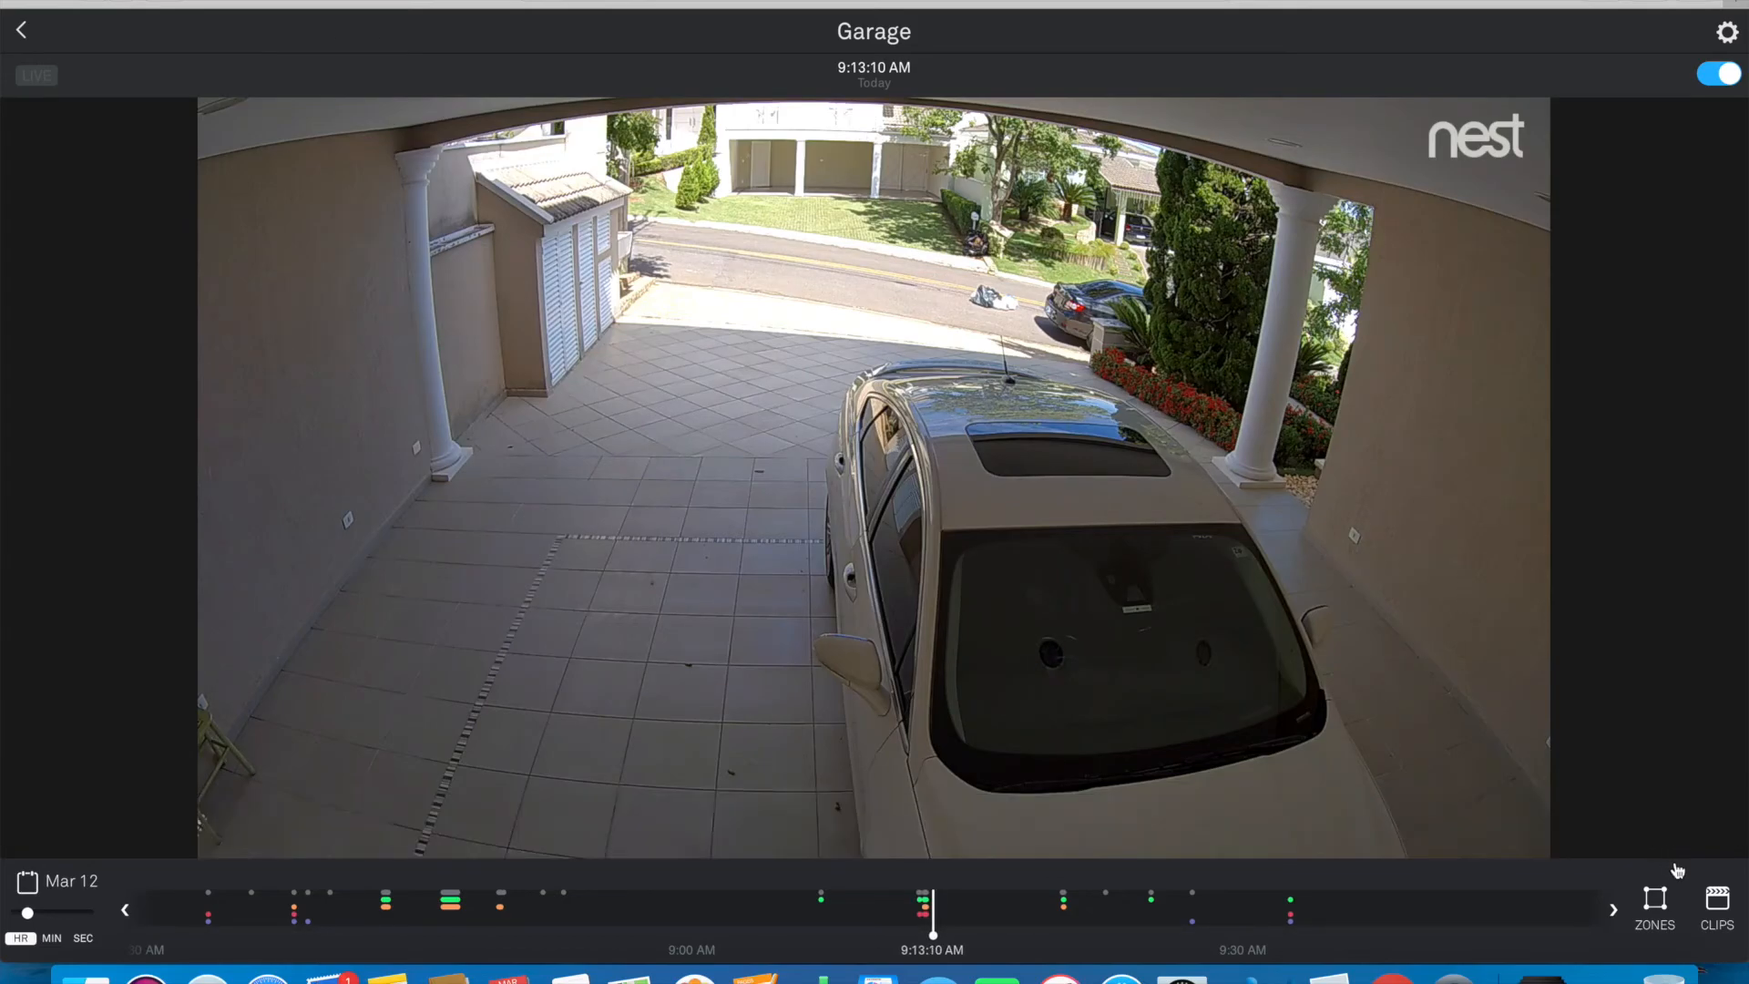
# Look over the saved video clips and return to the Garage camera's timeline
pyautogui.click(1724, 908)
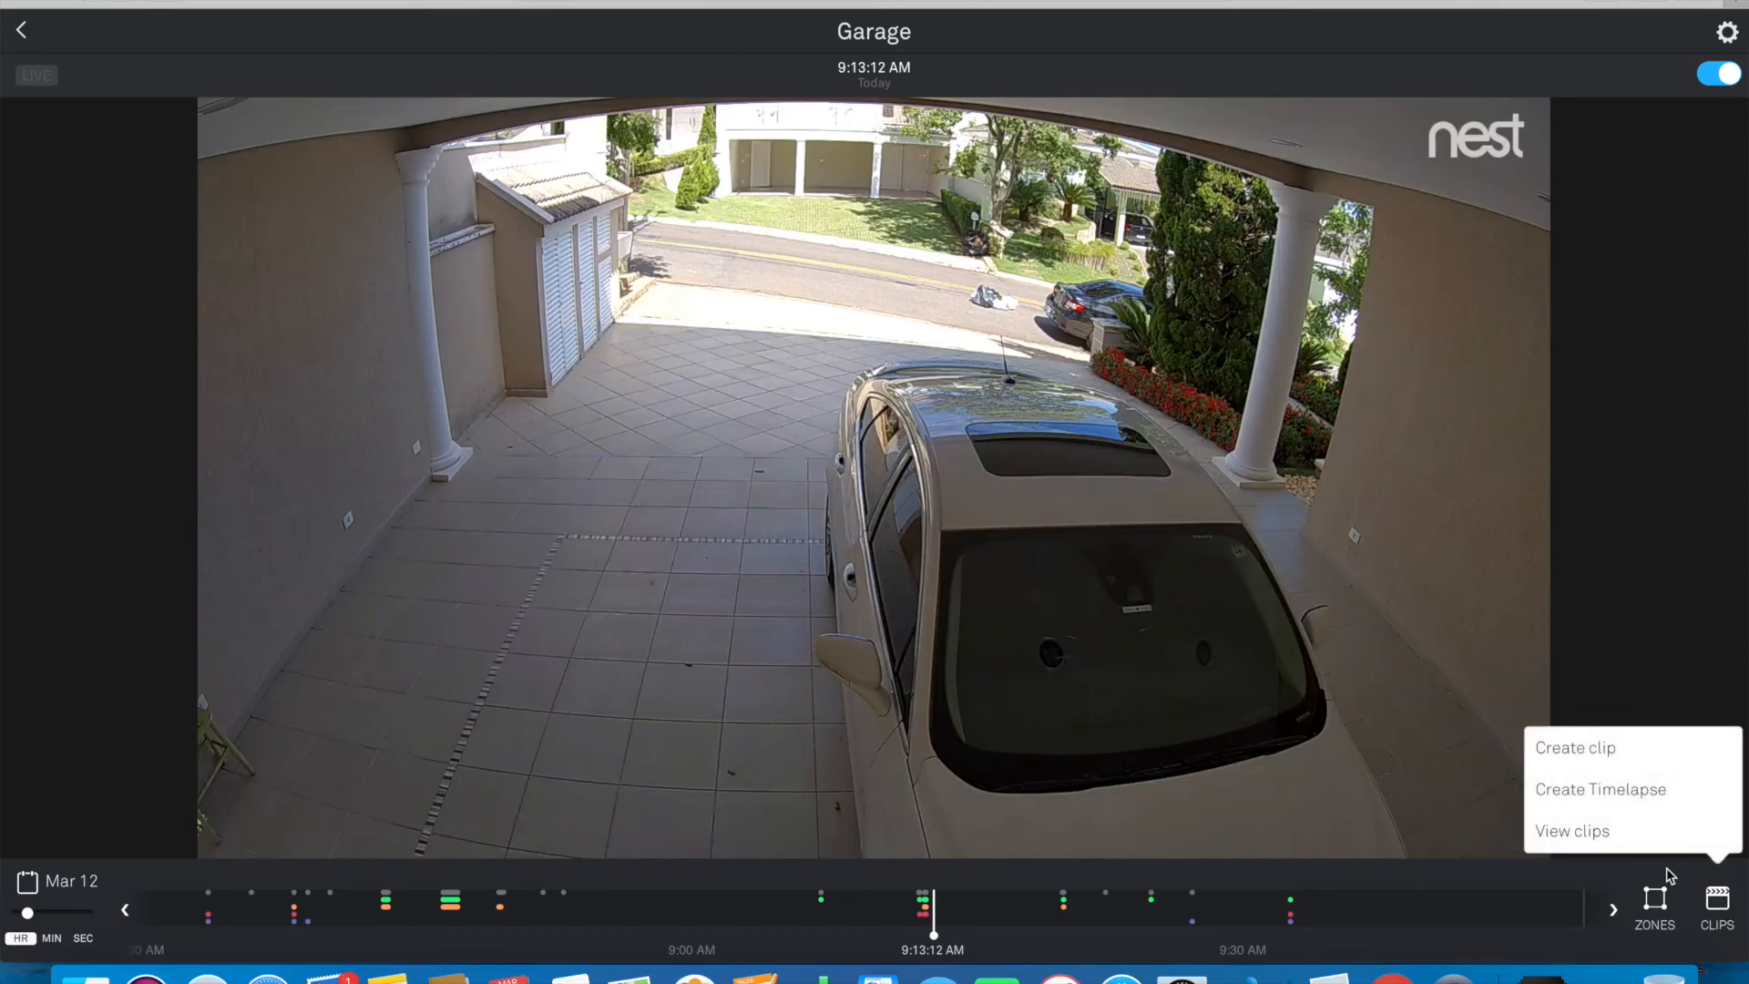
pyautogui.click(1572, 844)
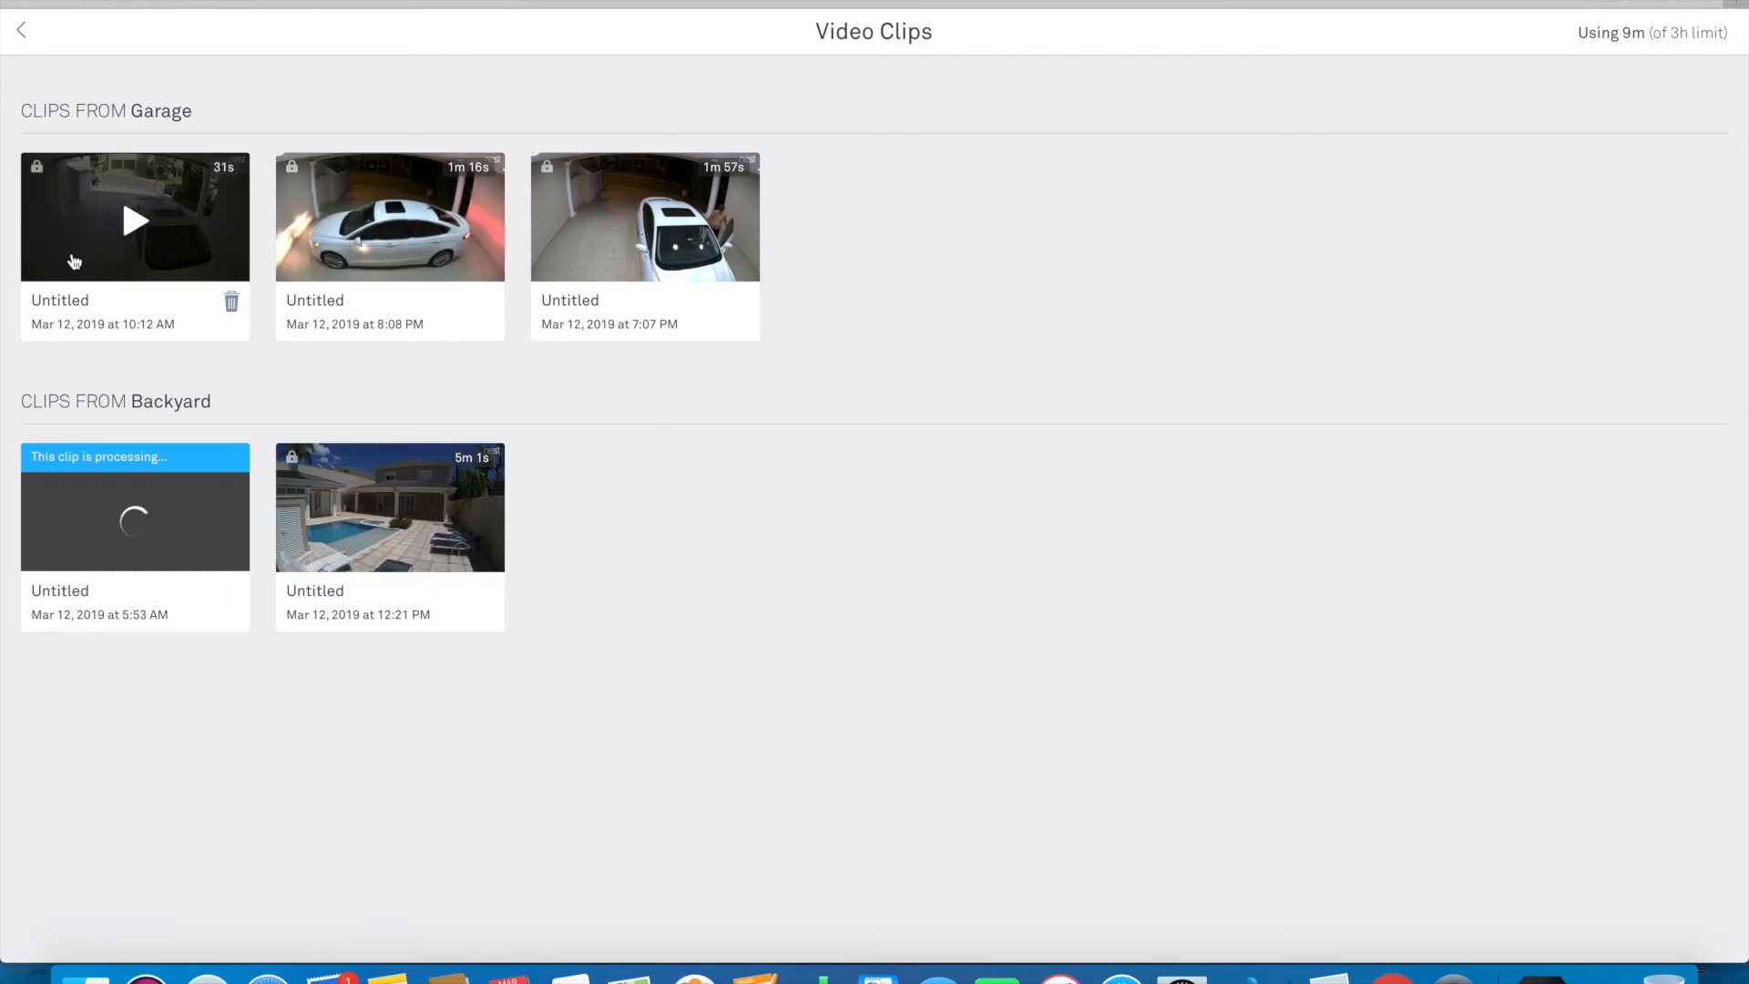
pyautogui.click(22, 34)
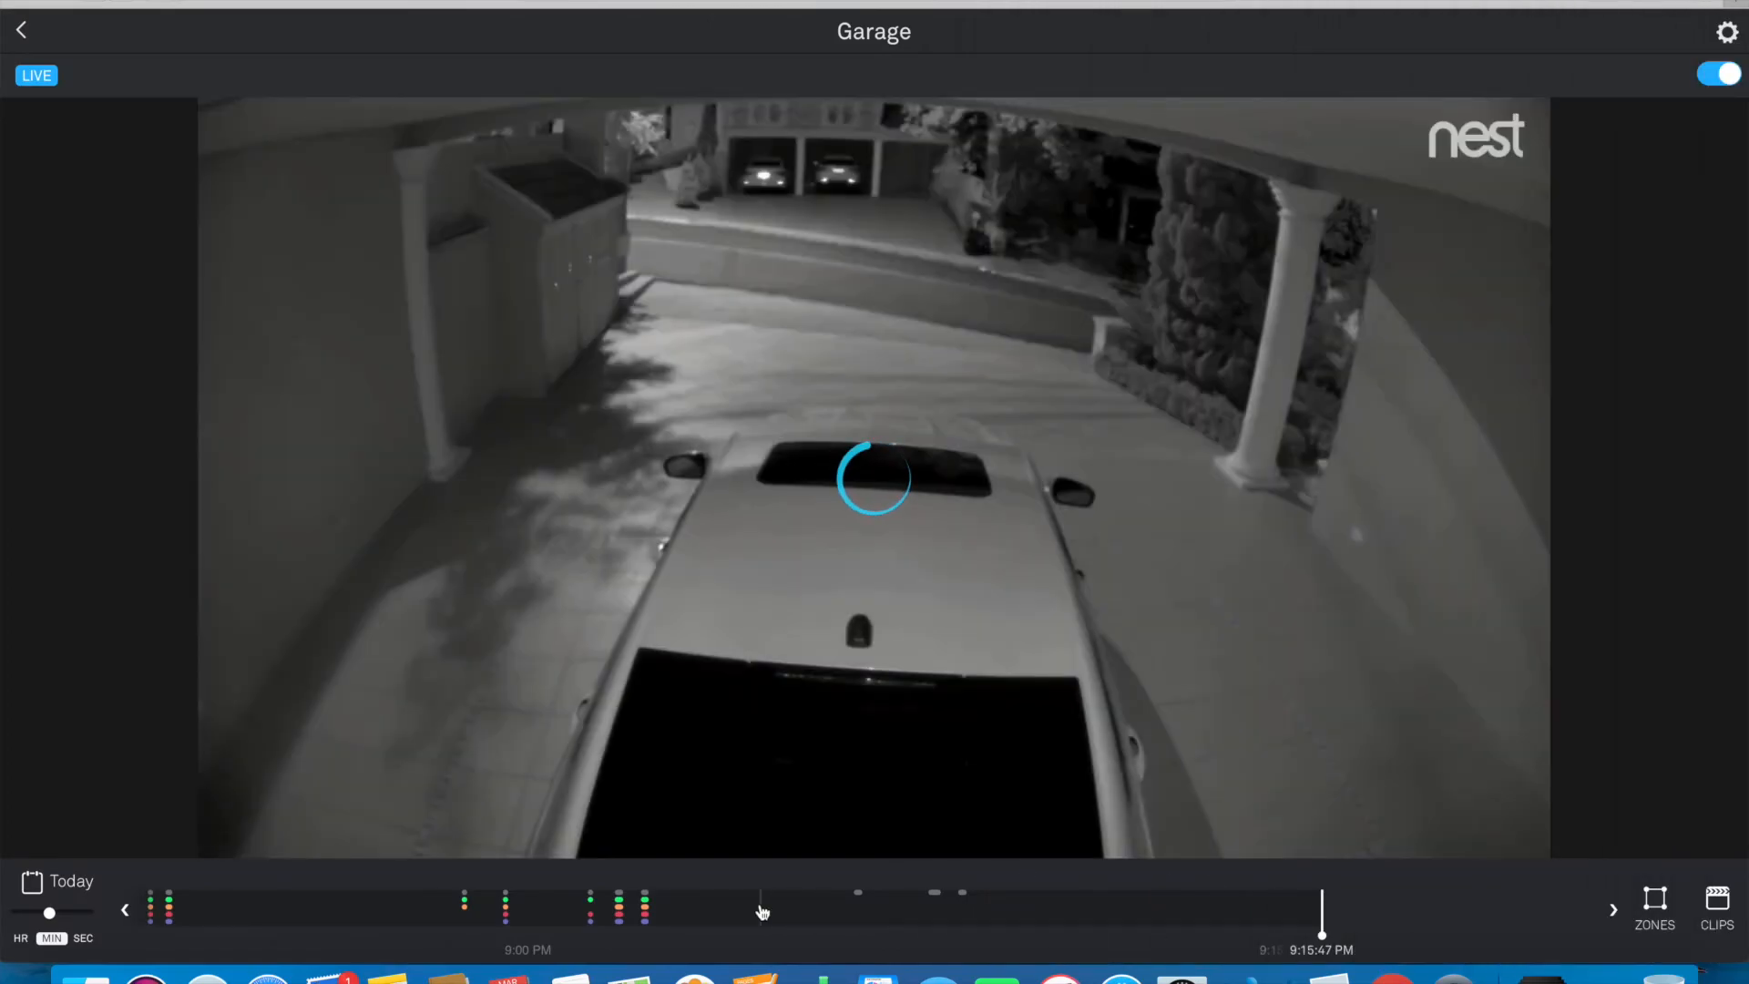
pyautogui.hscroll(-10, 605, 906)
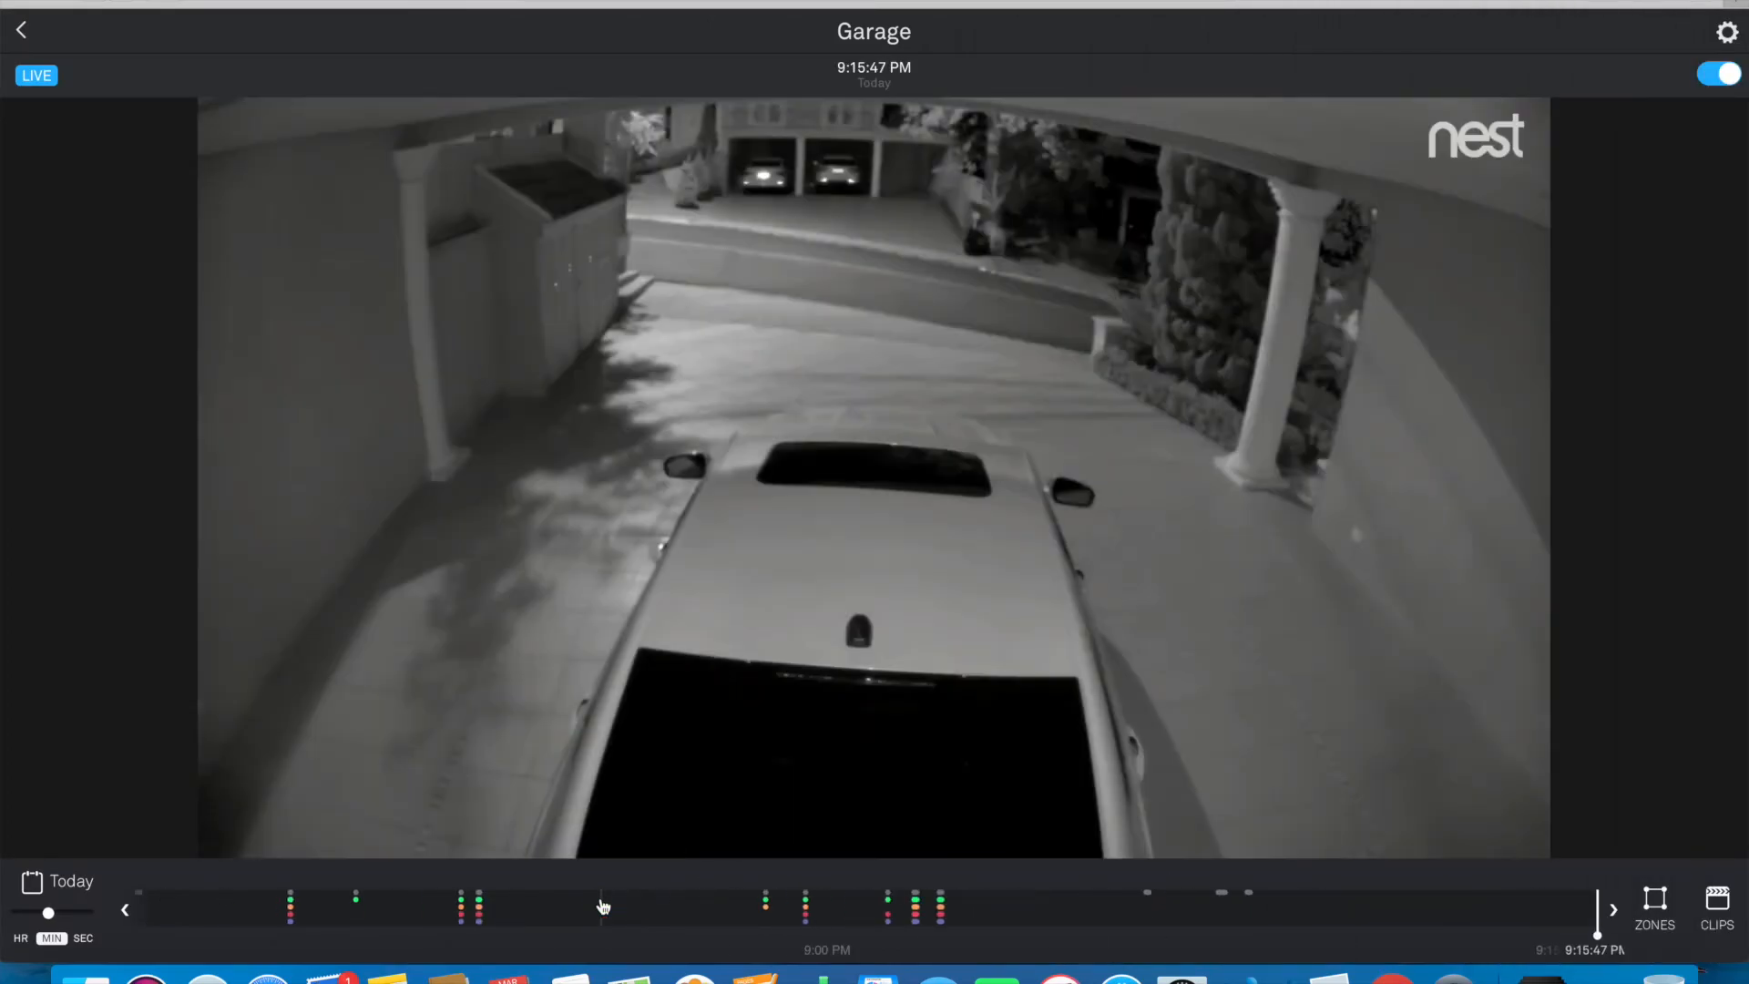
# Reopen the saved clips, play the newest Garage clip in full screen, and pause it back in the clip window
pyautogui.click(1723, 925)
pyautogui.click(1654, 835)
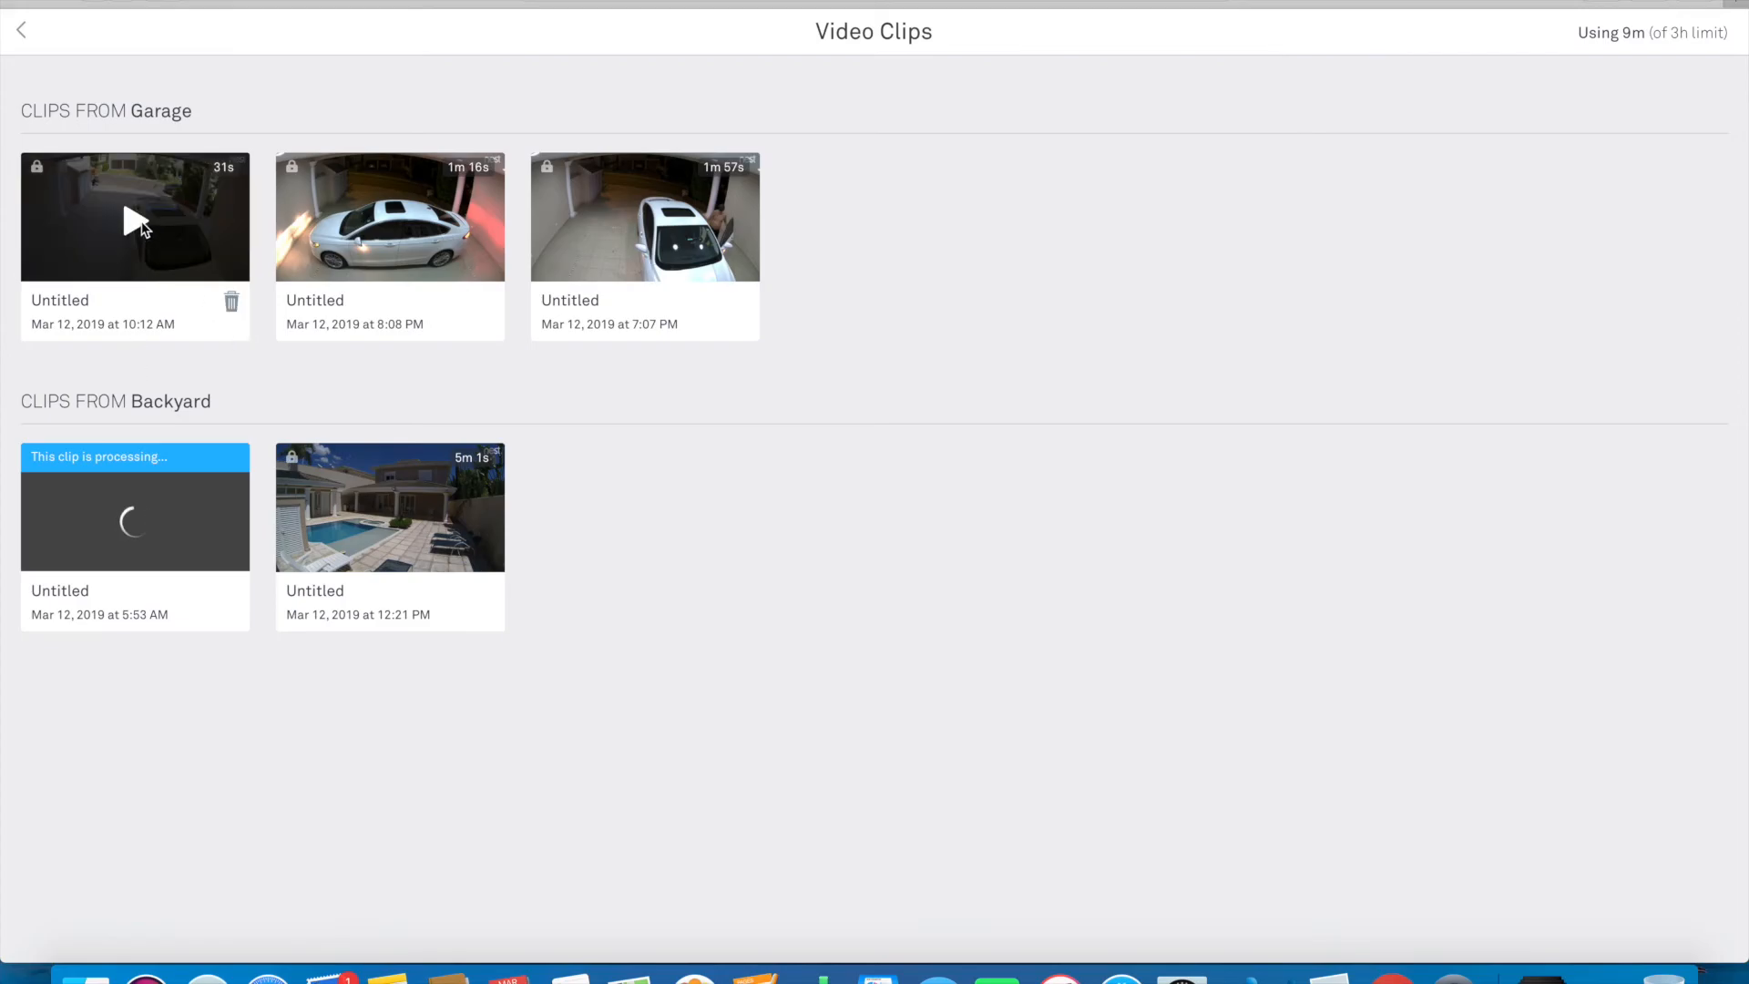
pyautogui.click(137, 223)
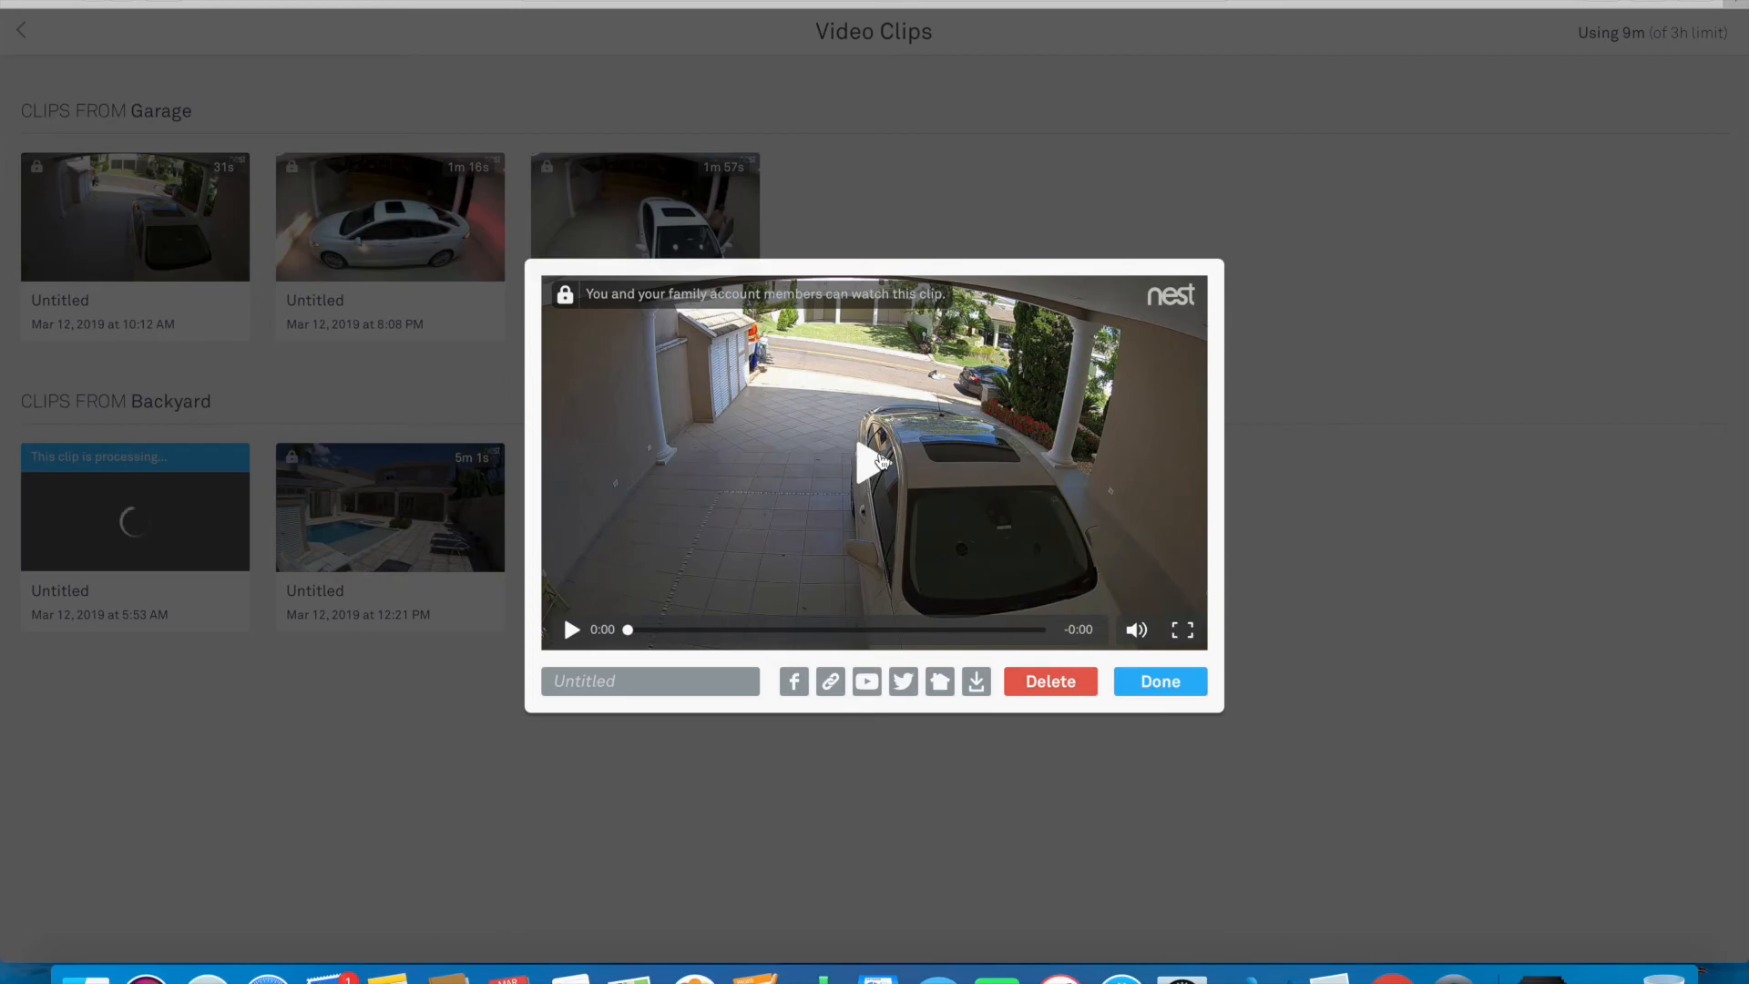
pyautogui.click(1182, 630)
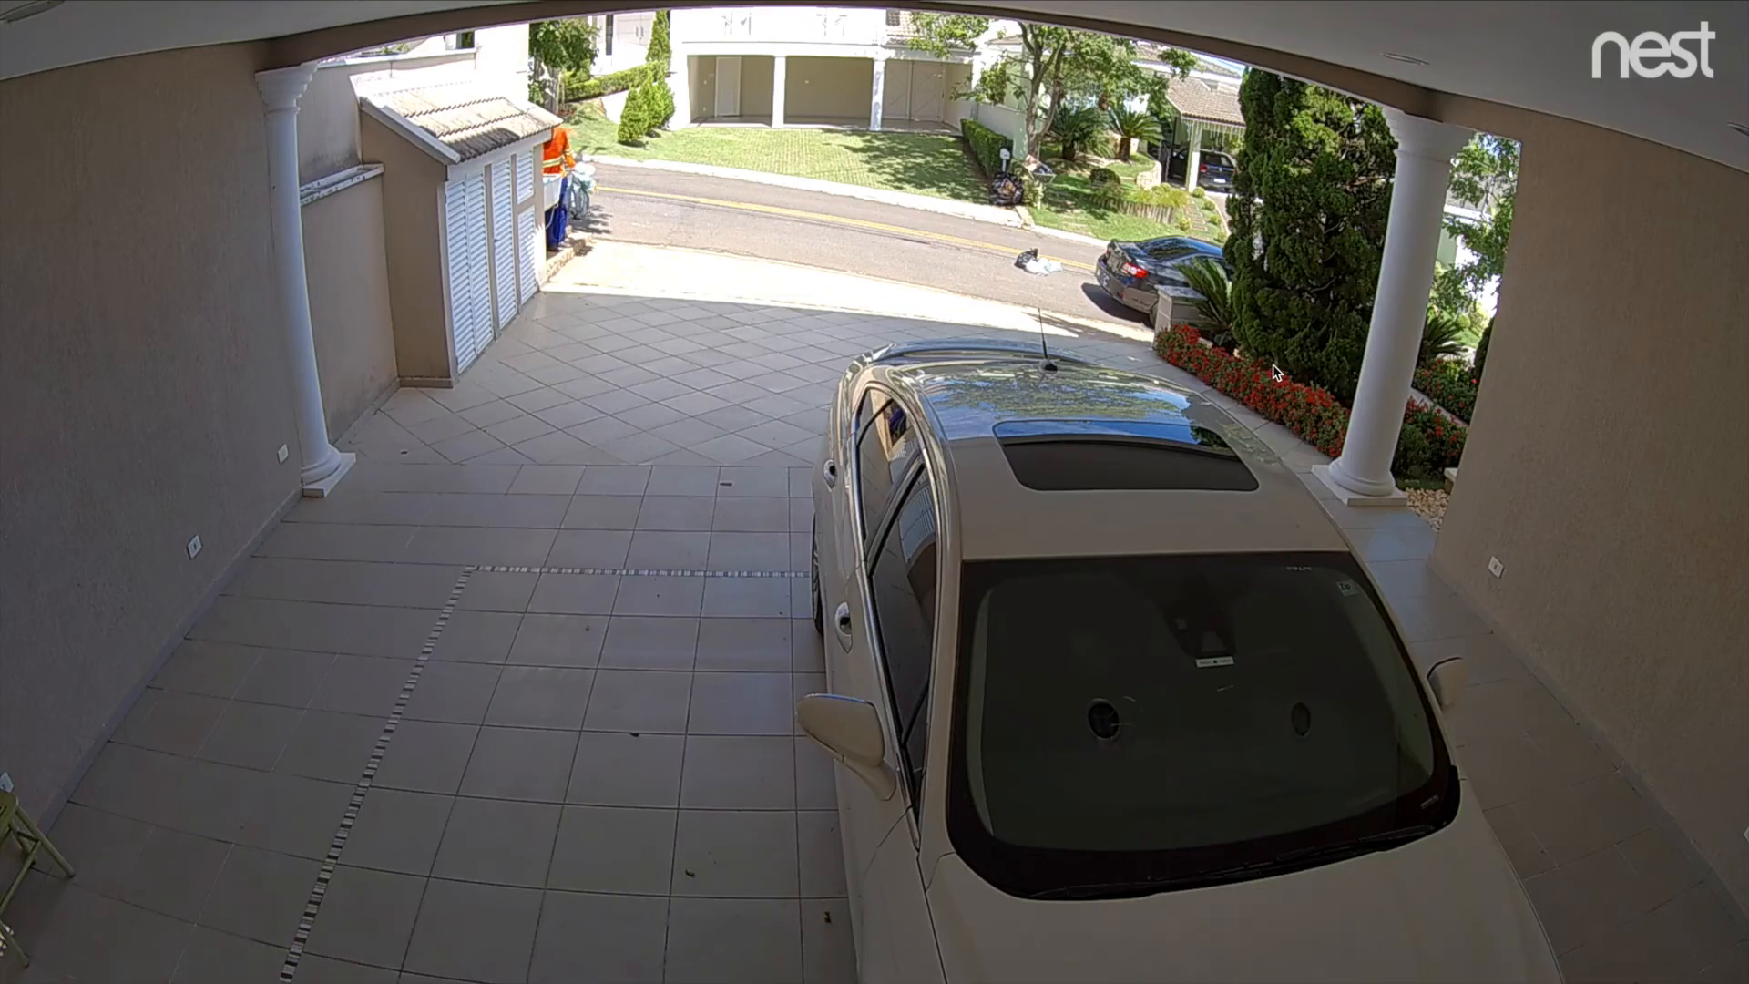
pyautogui.press('Escape')
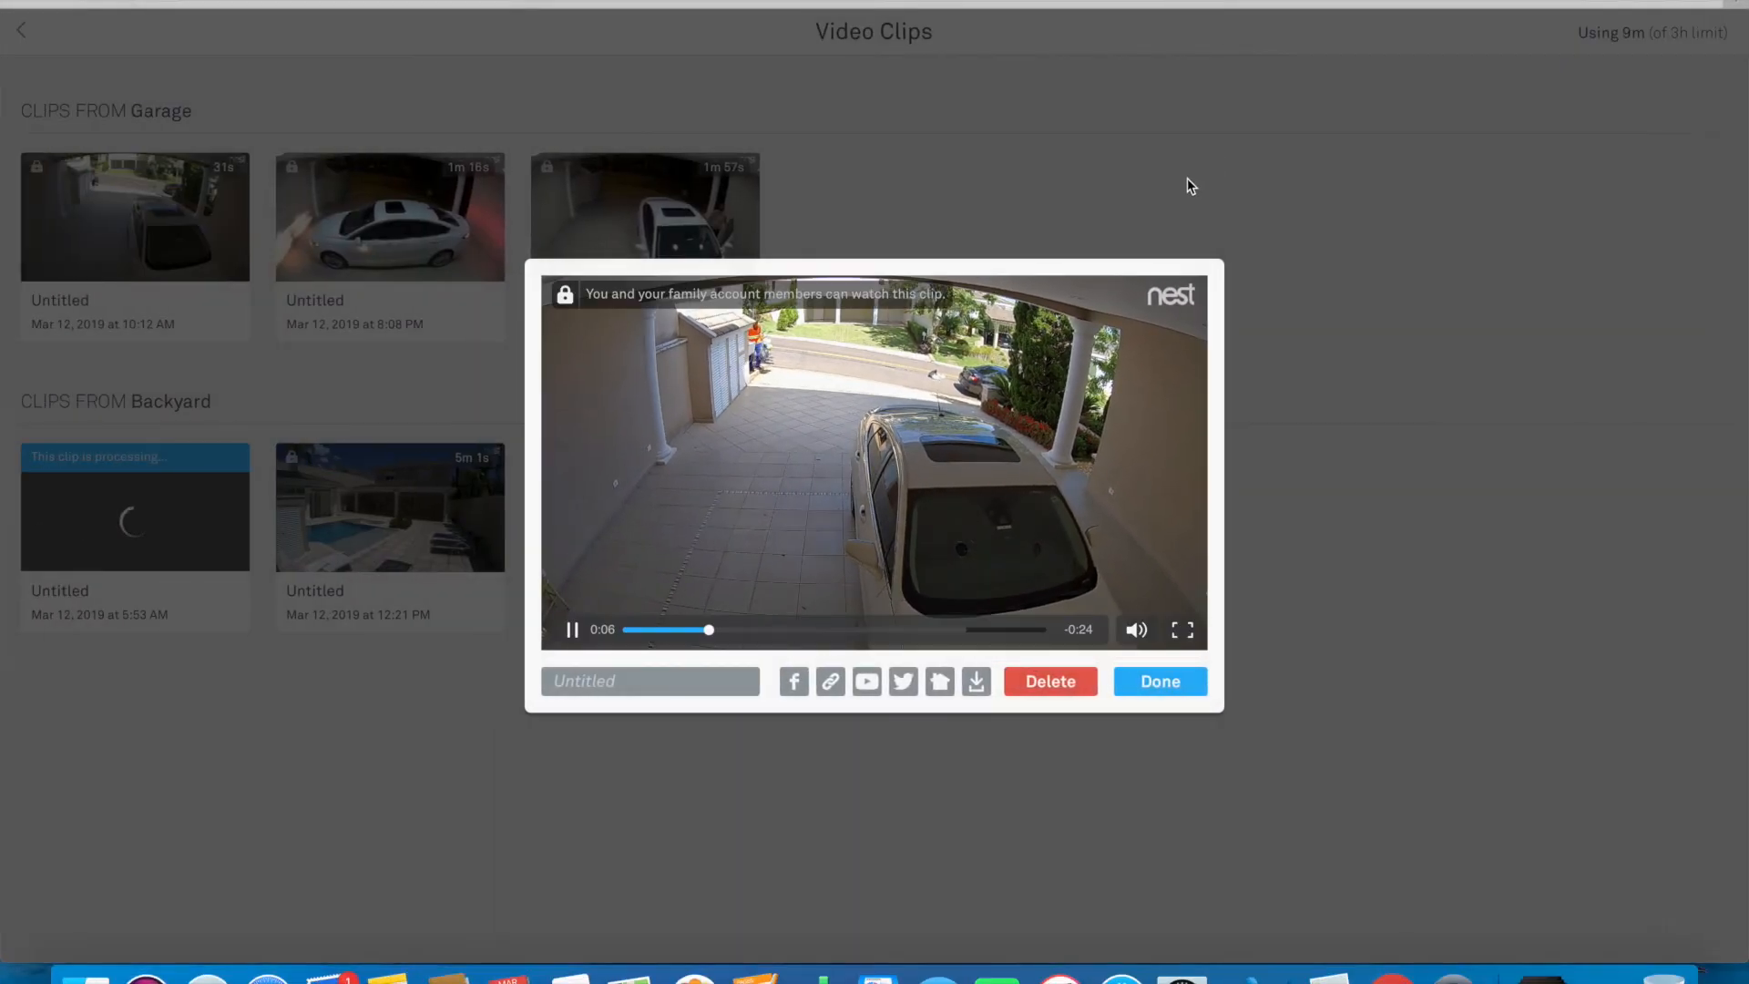
pyautogui.click(572, 630)
# Name the new Garage clip Lixeiro and download it to the computer
pyautogui.click(620, 686)
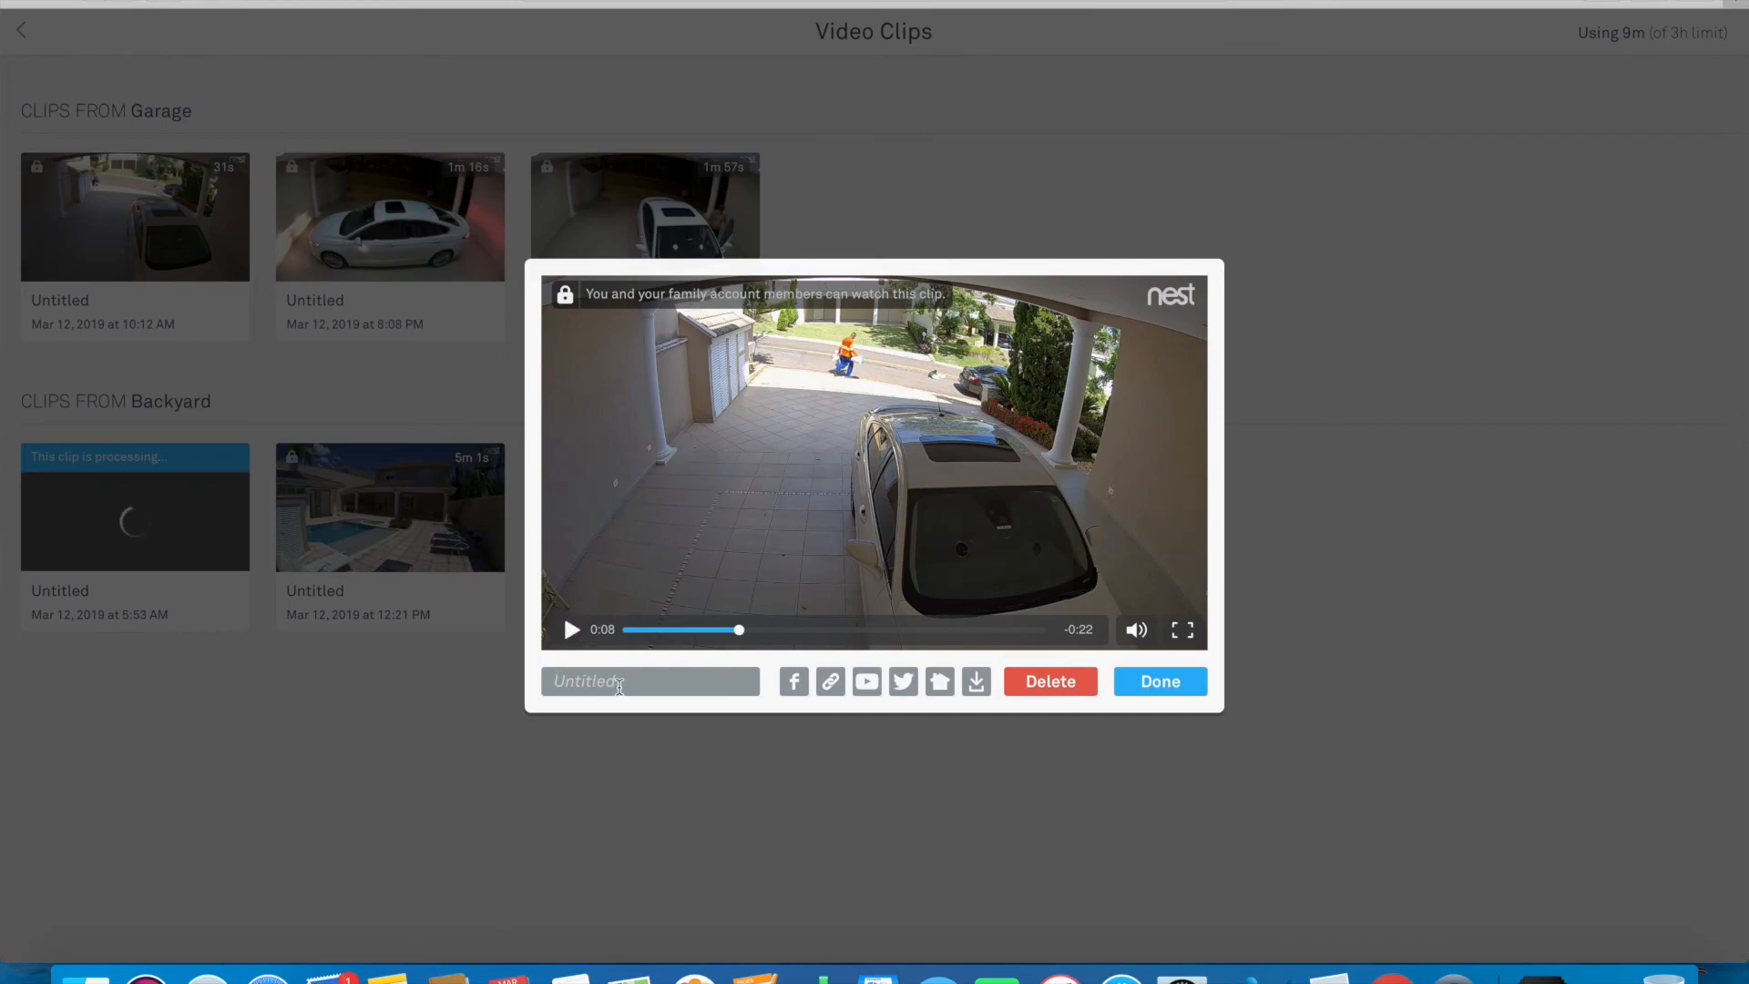
pyautogui.write('Lixeiro')
pyautogui.click(977, 683)
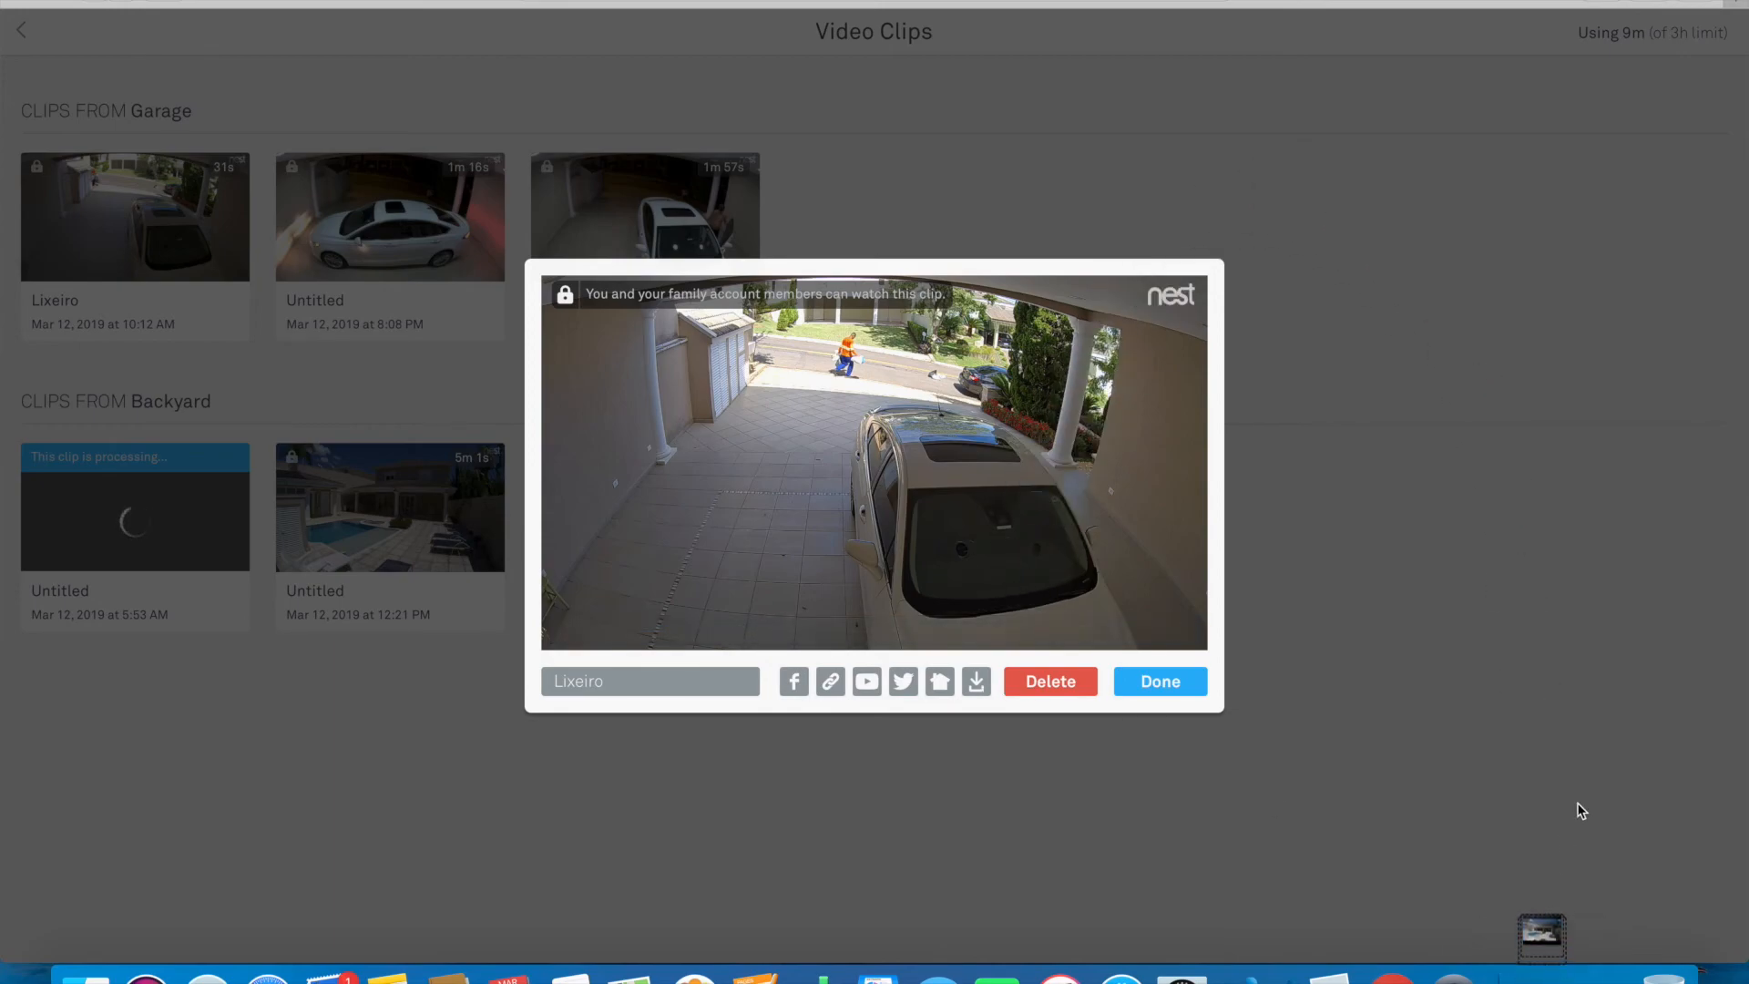
# Switch to the desktop video player with the downloaded Garage clip, play it, and pause it at about 0:16
pyautogui.click(1555, 978)
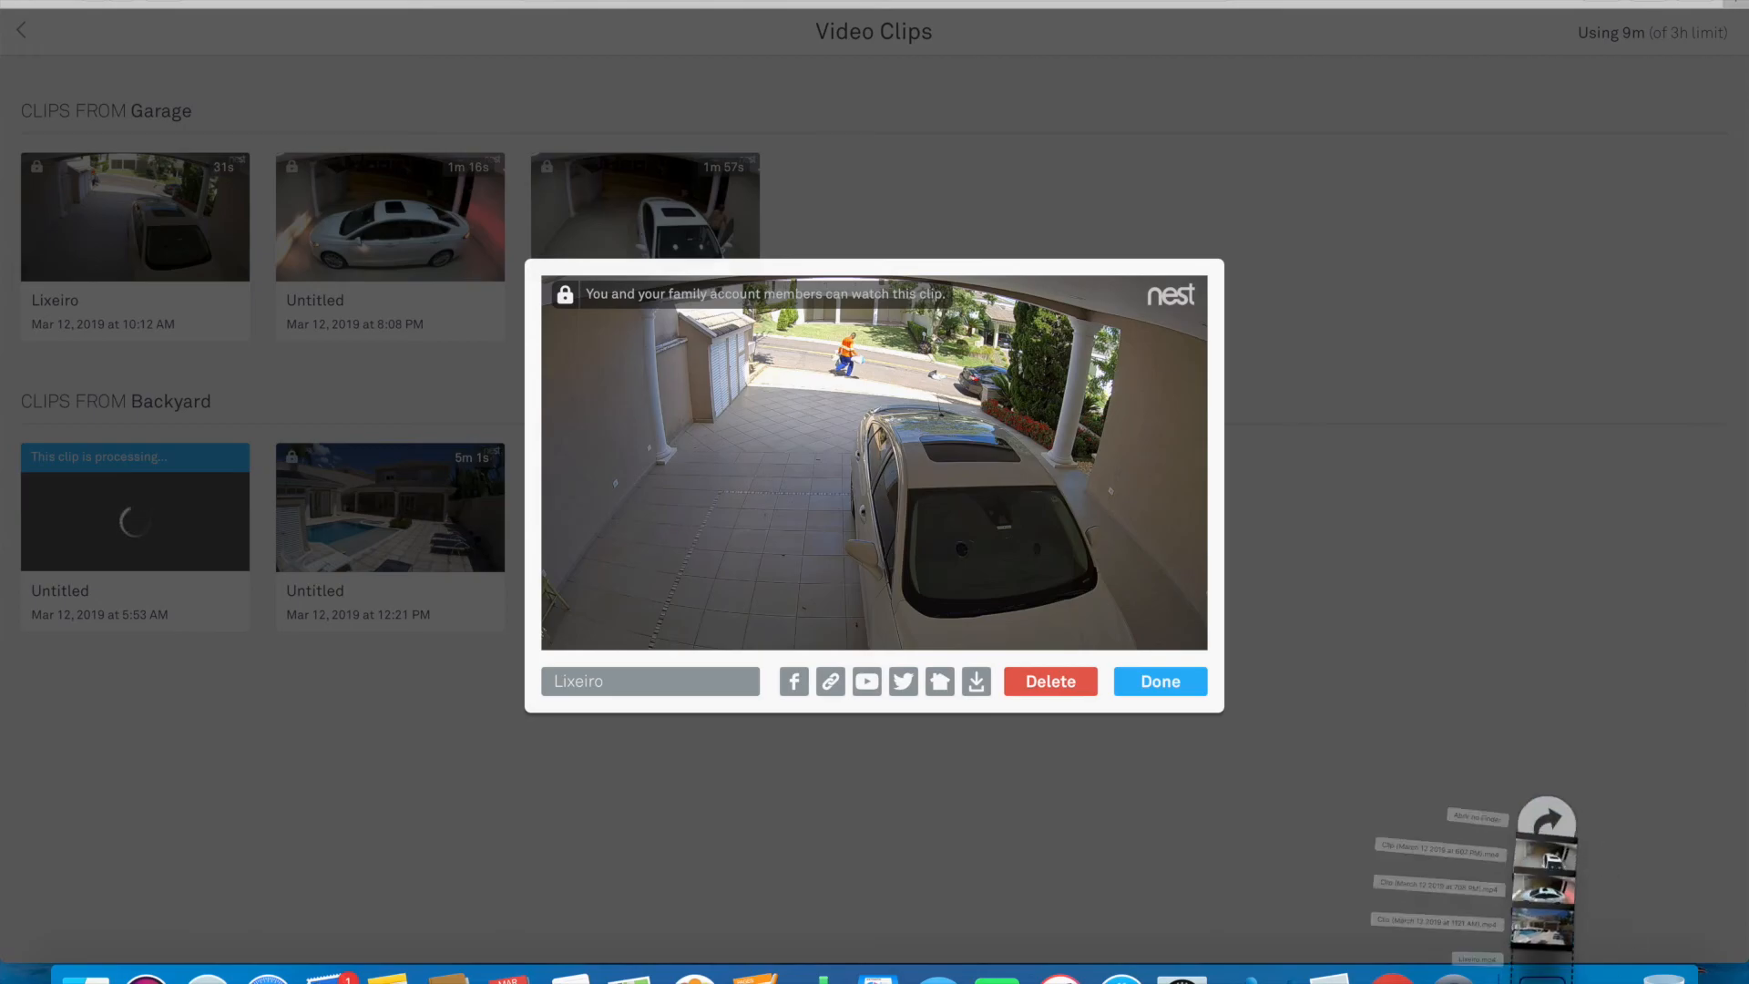
pyautogui.click(1512, 922)
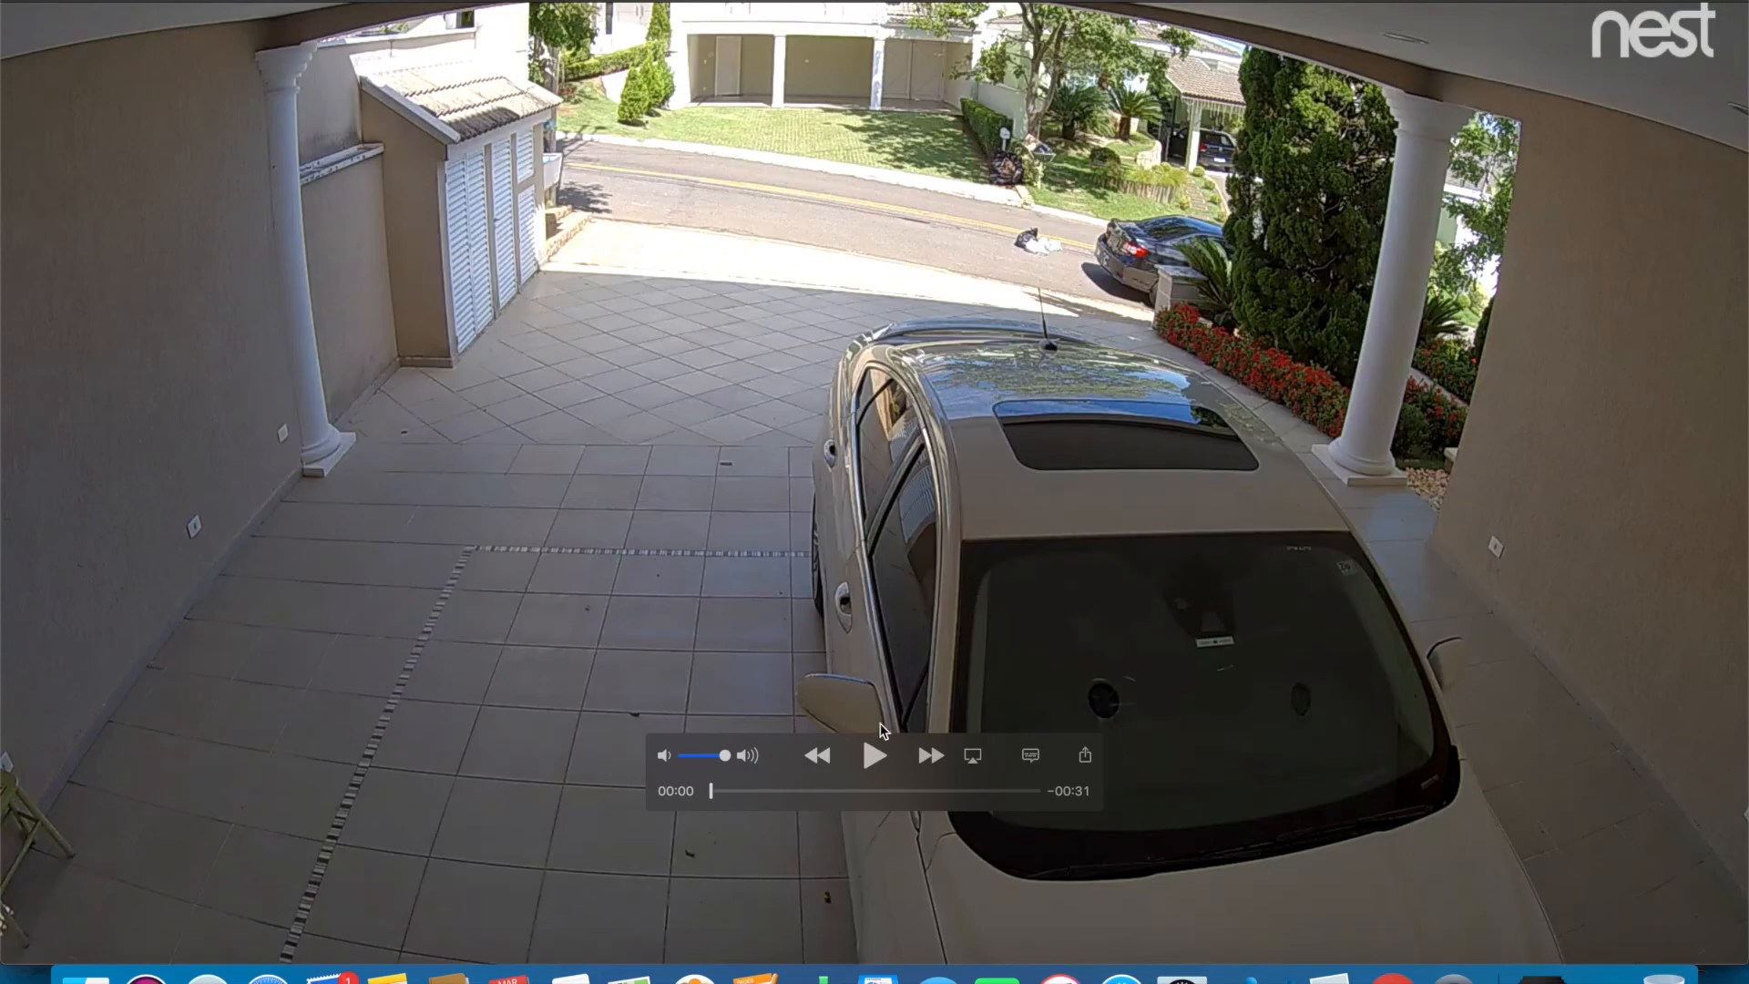
pyautogui.click(873, 758)
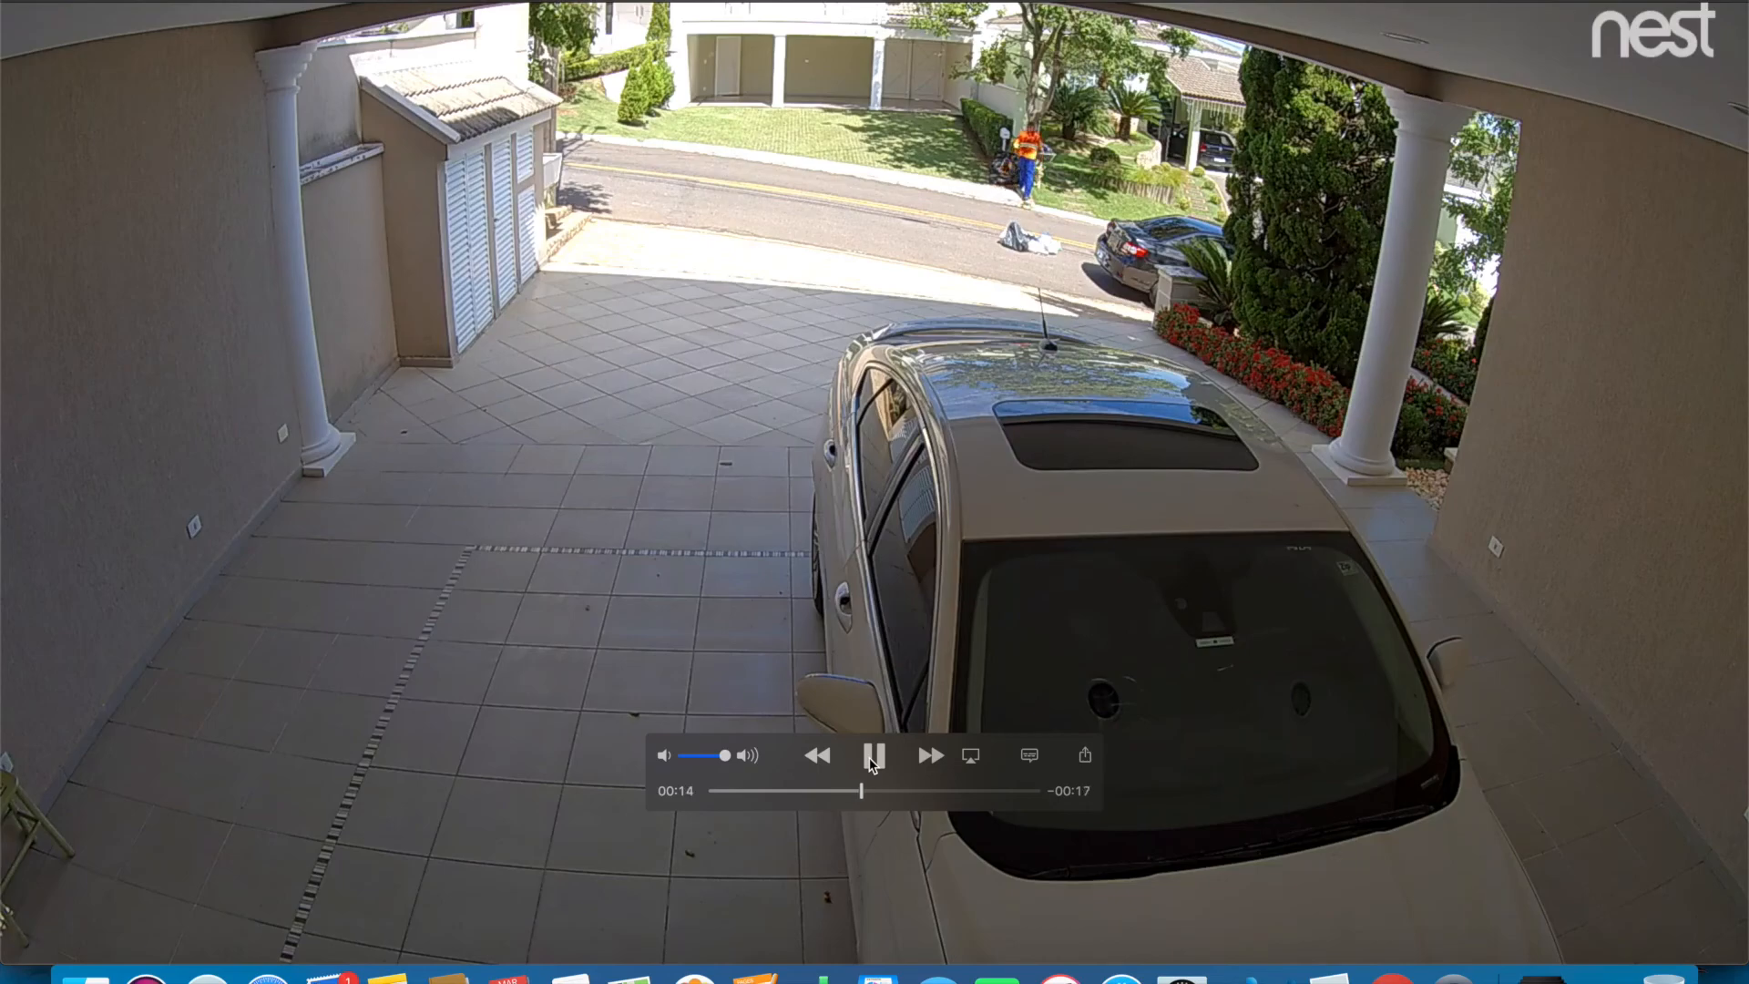
pyautogui.click(872, 762)
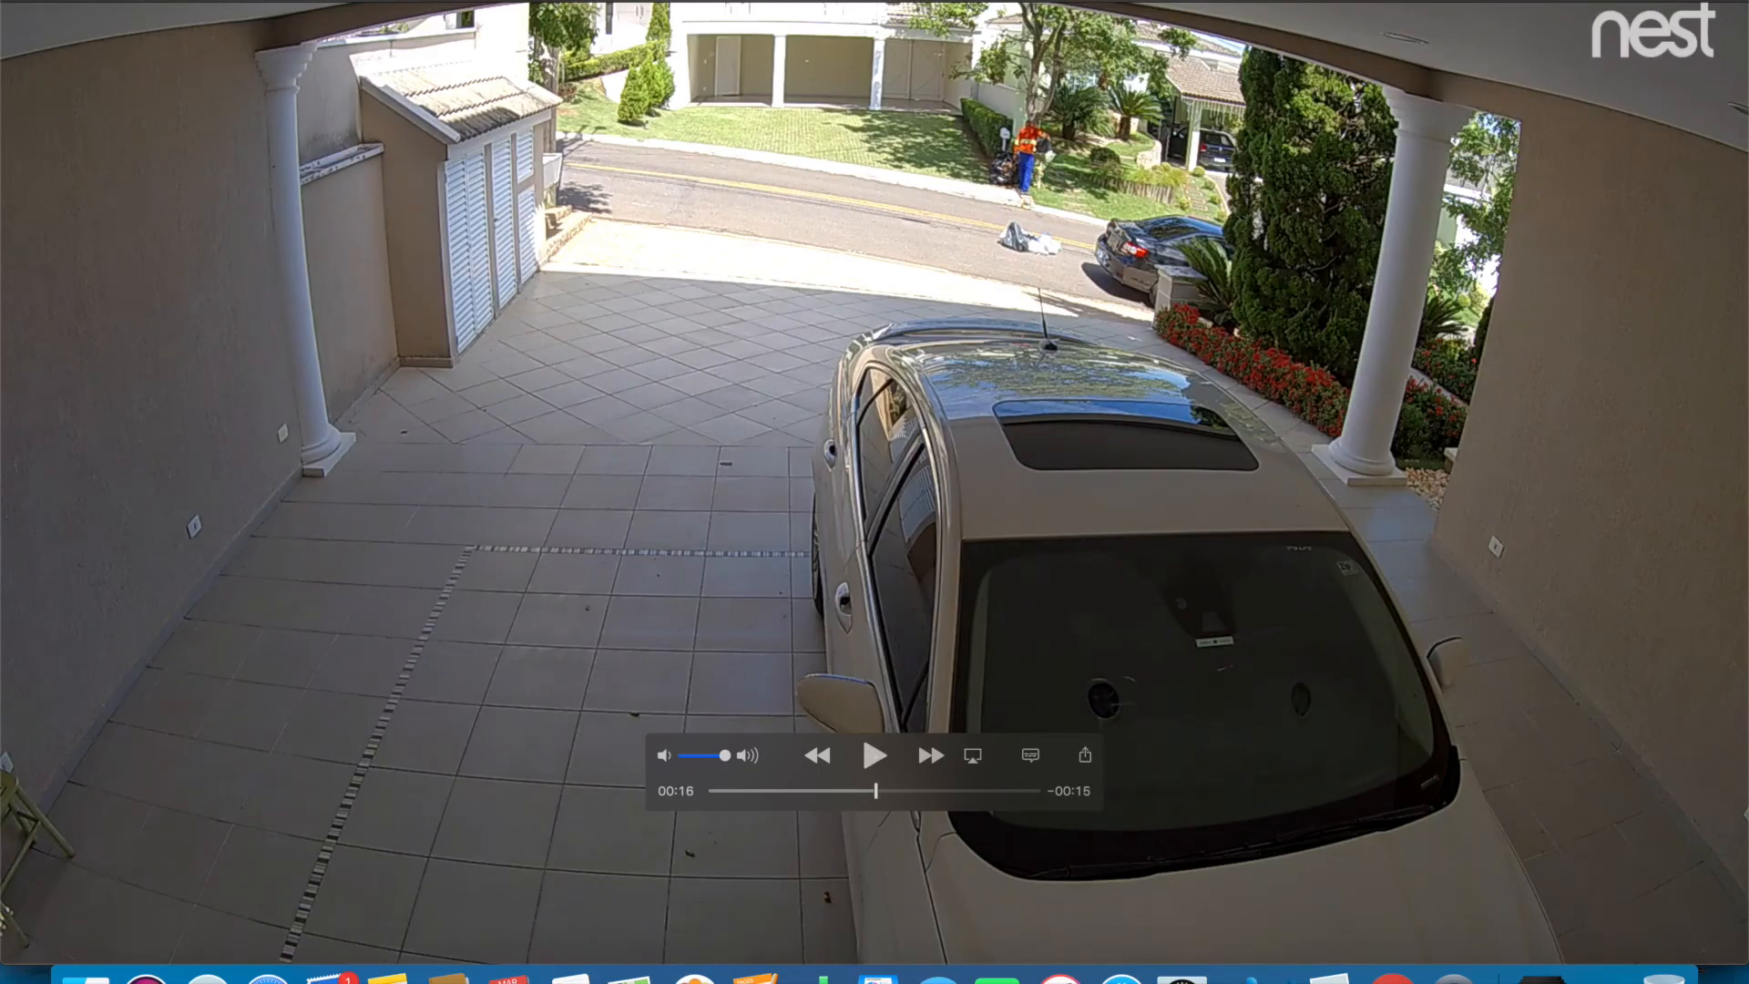
# Return from the desktop video player to the Nest clip window and delete the Lixeiro clip
pyautogui.press('Escape')
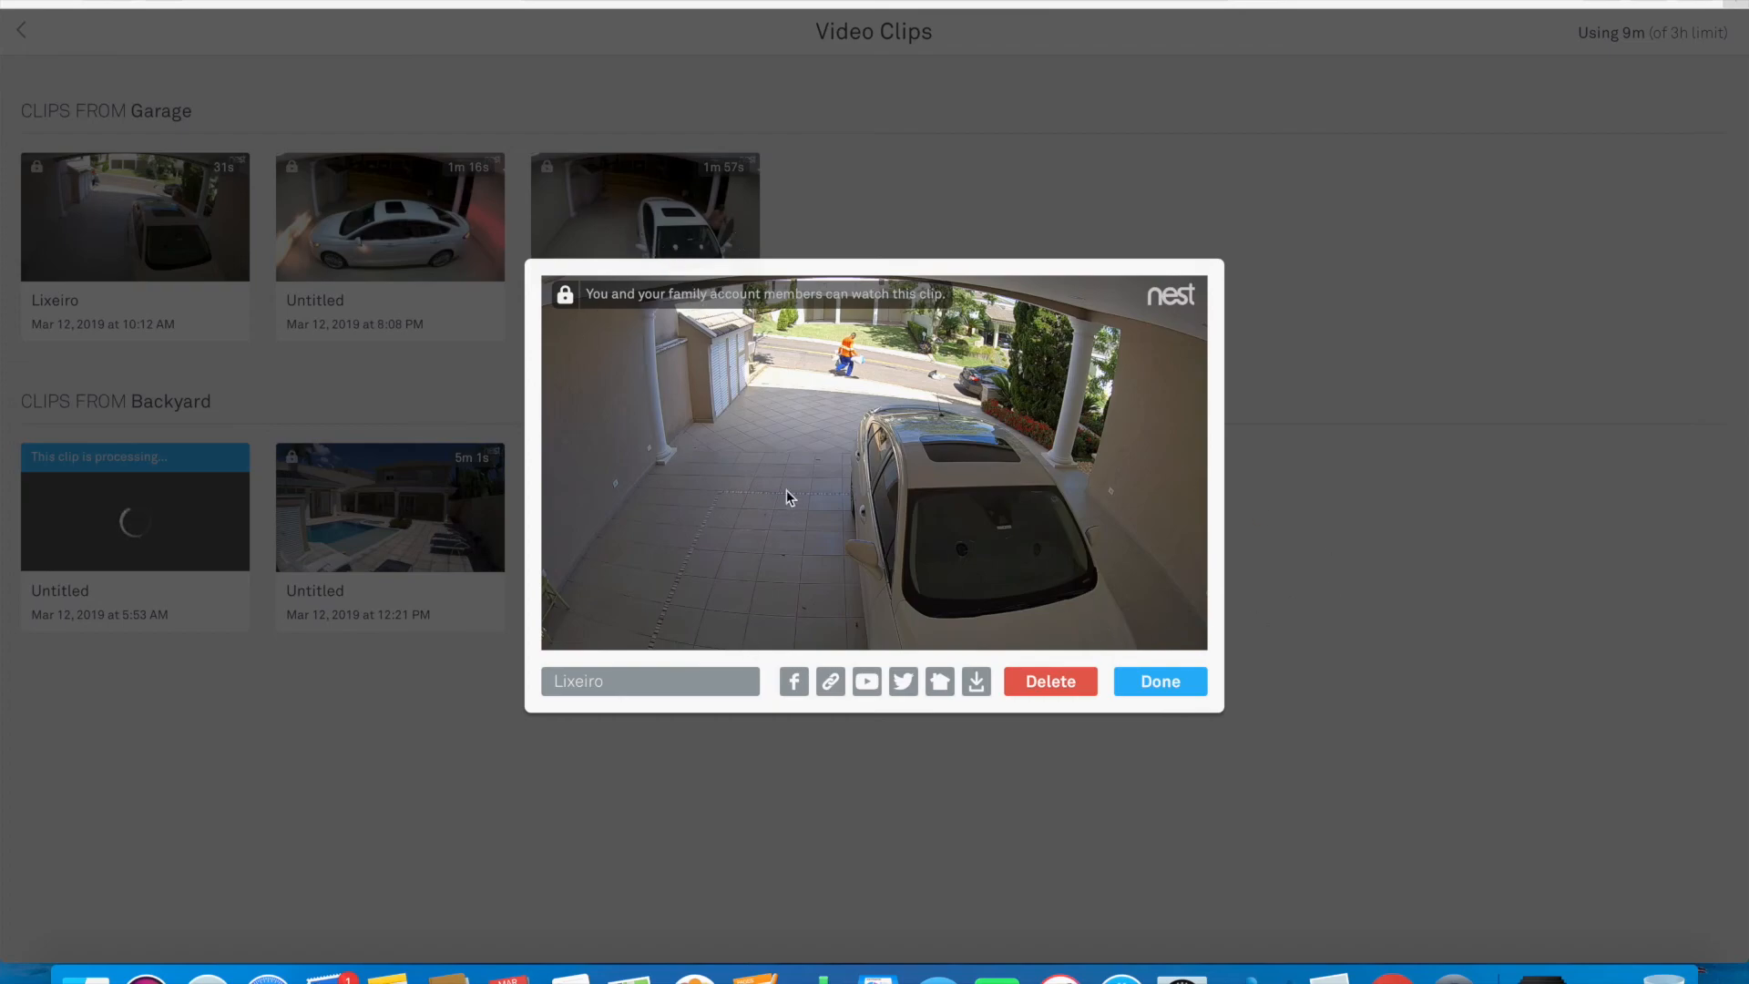
pyautogui.click(1063, 689)
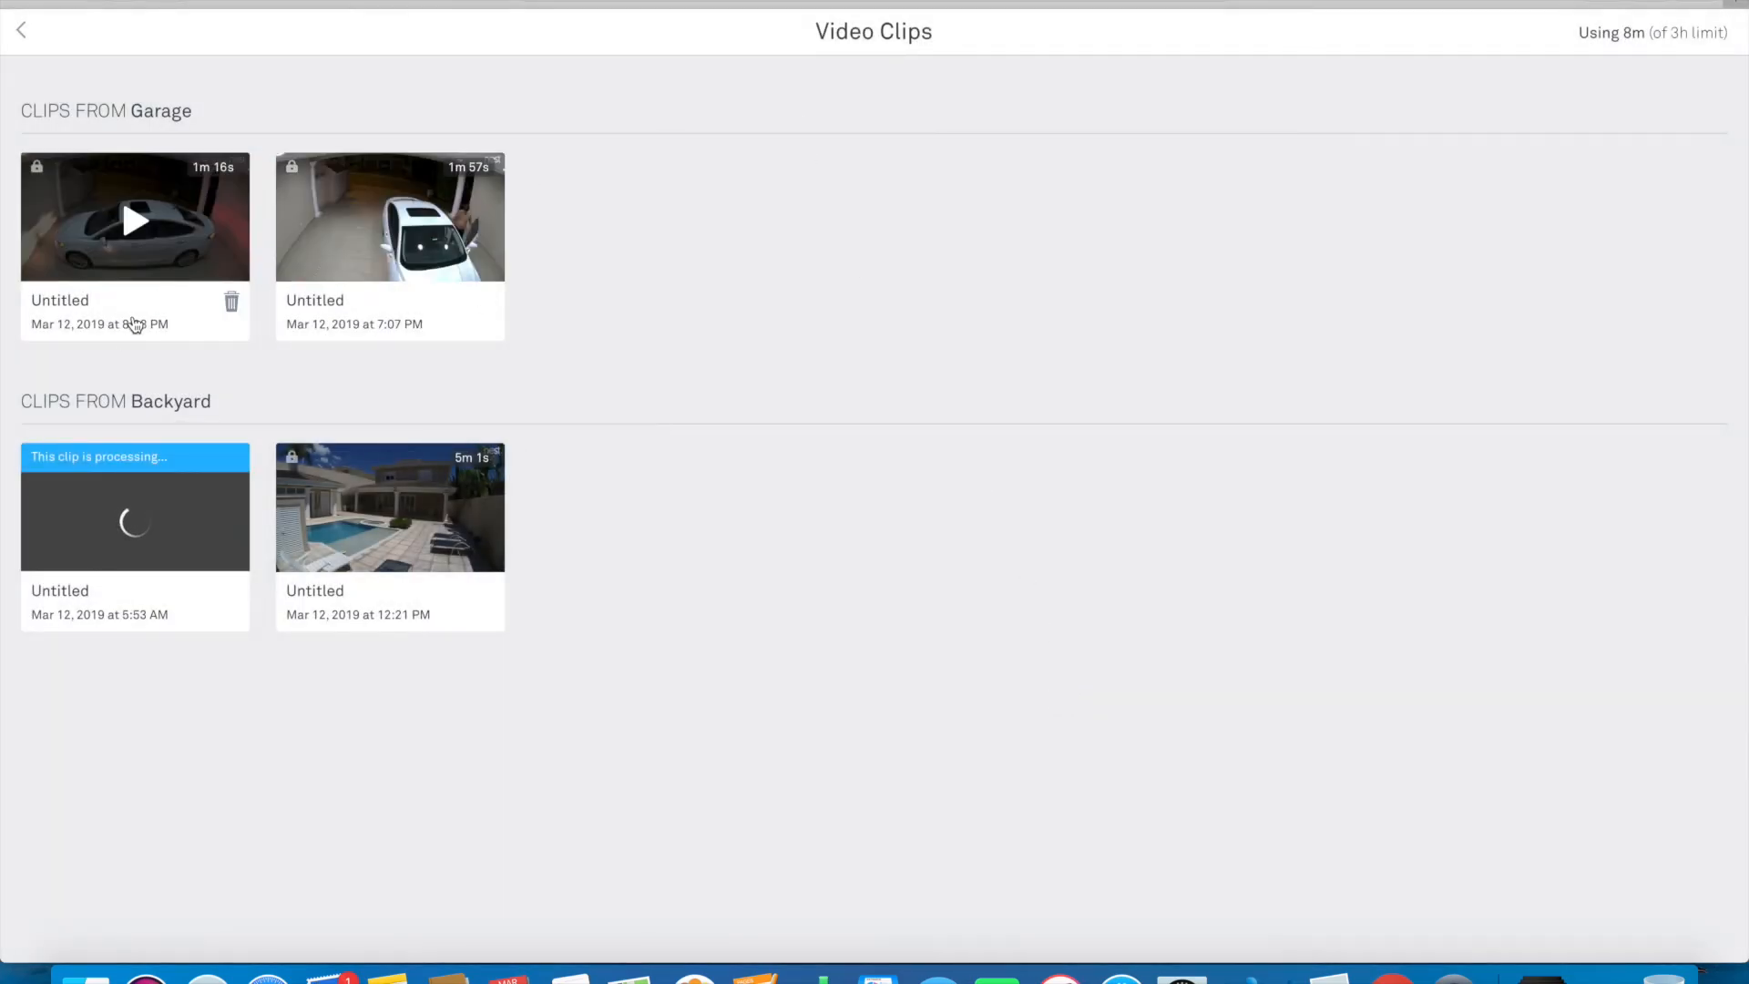
# Play the 1m 16s Garage clip, view it in full screen, and close its clip window
pyautogui.click(127, 221)
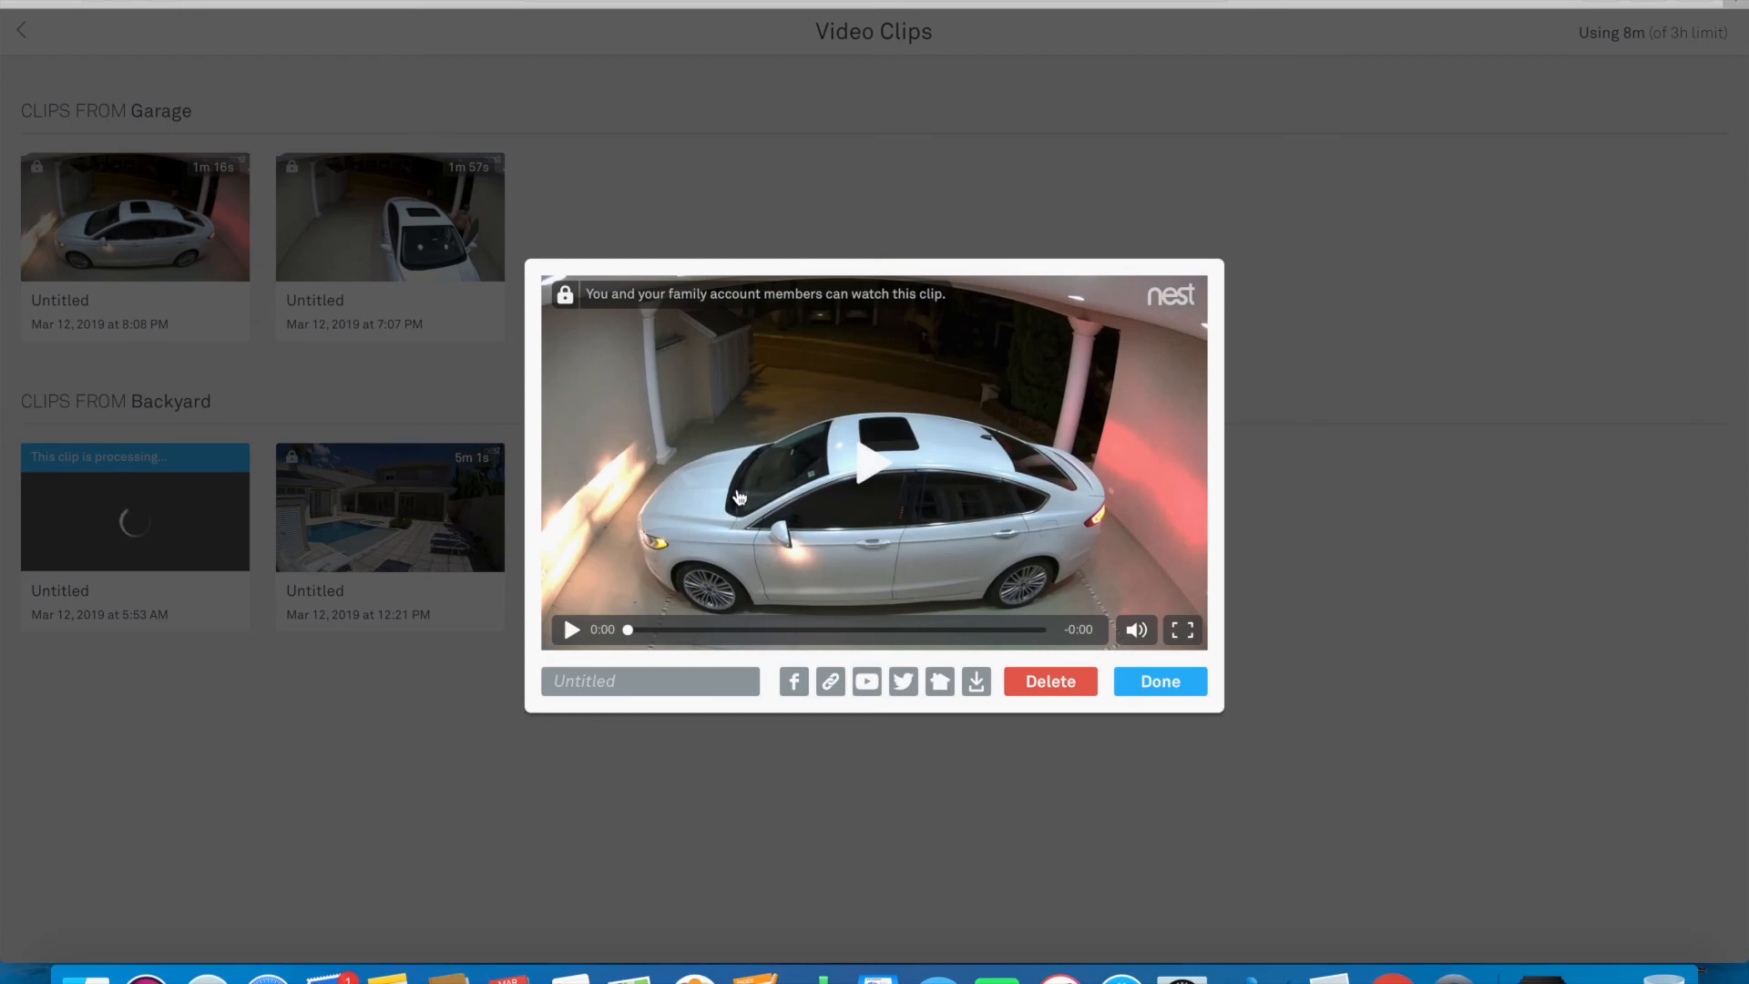
pyautogui.click(892, 471)
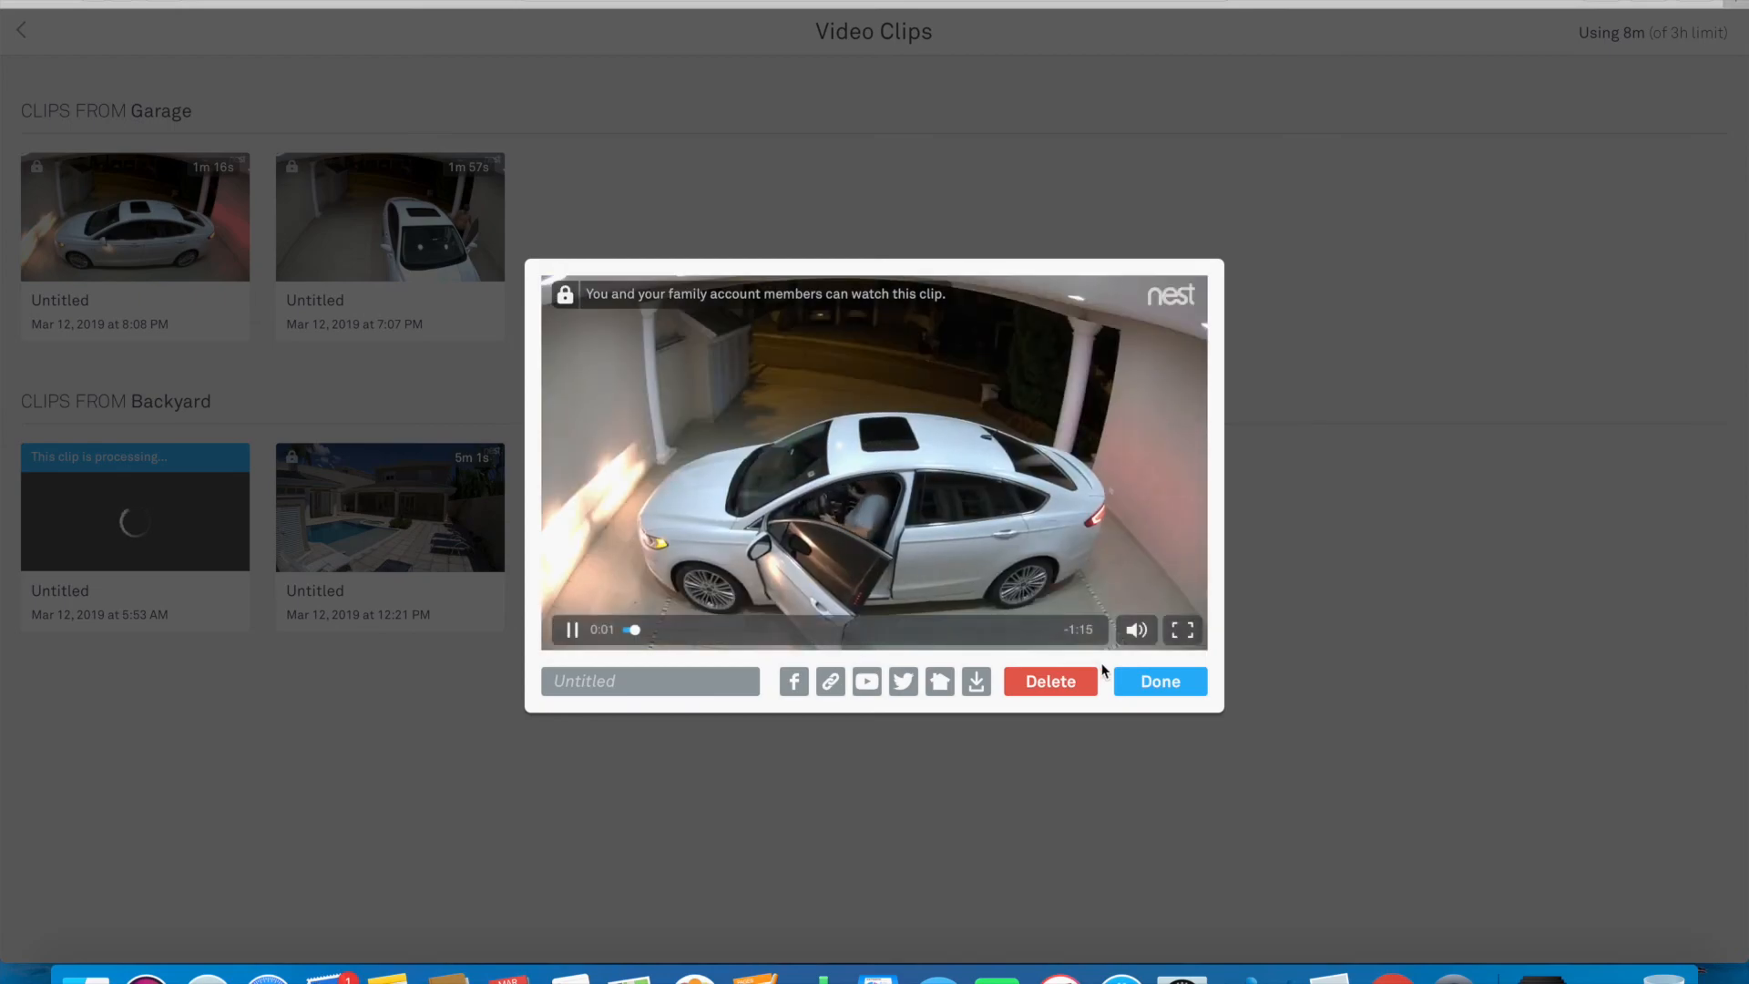
pyautogui.click(1182, 629)
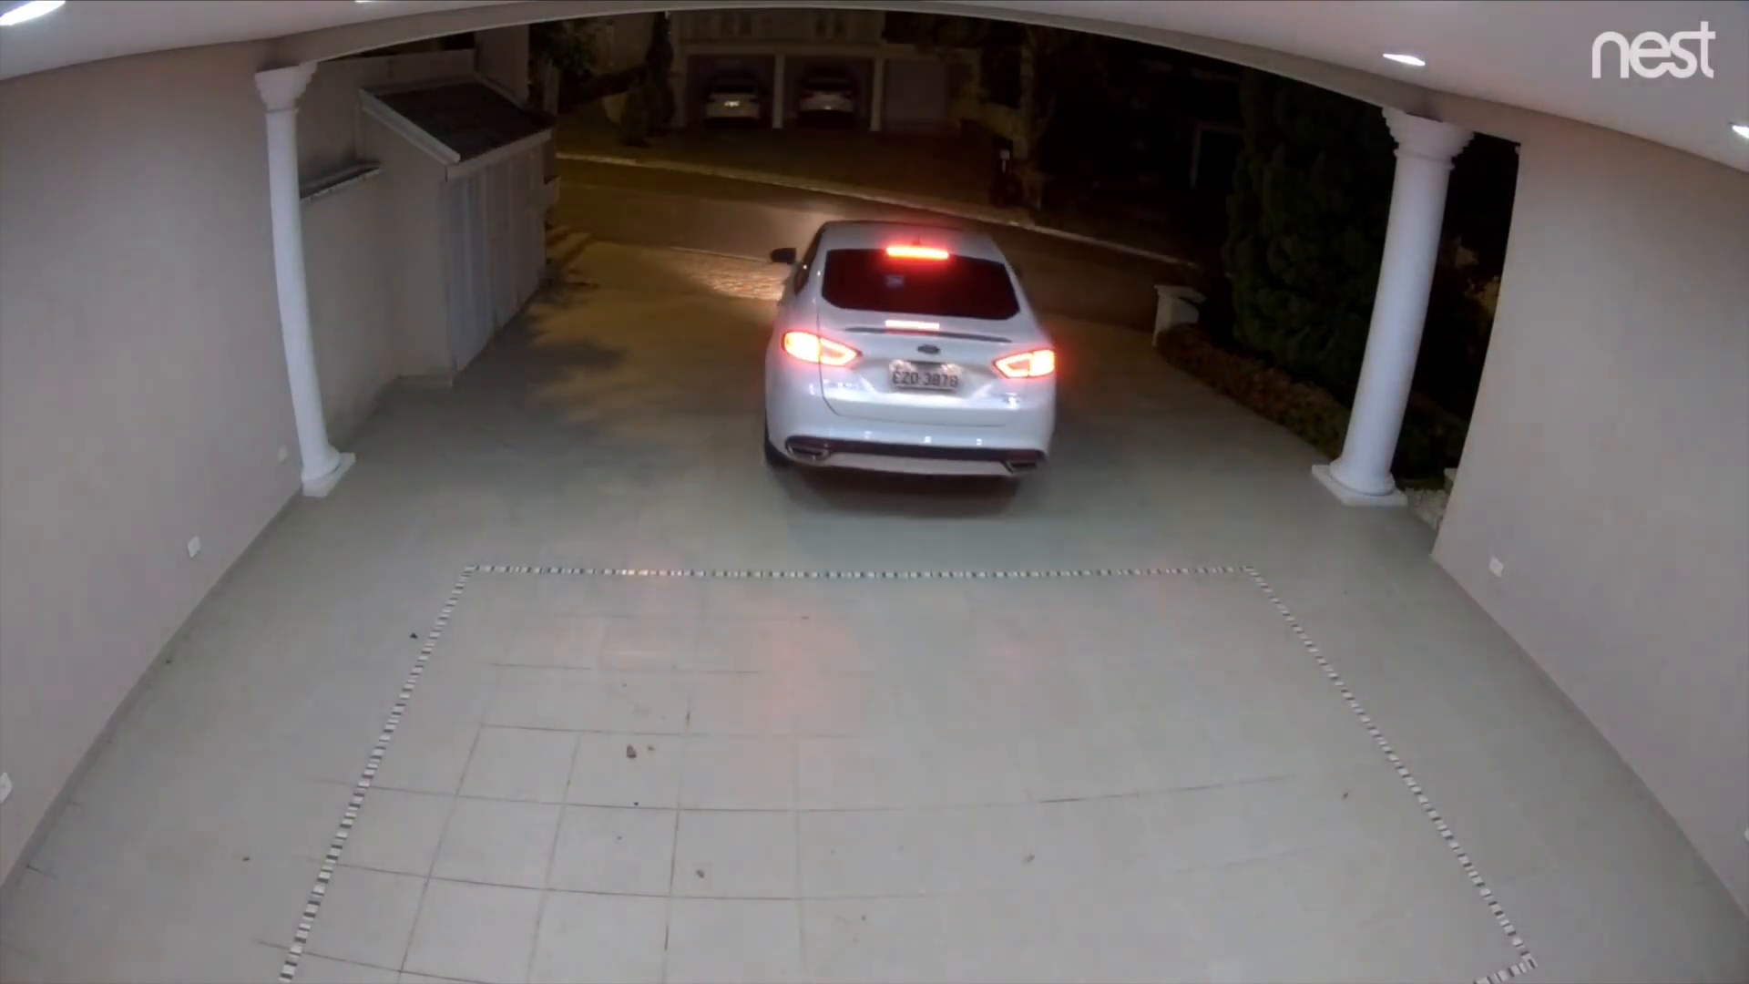
pyautogui.press('Escape')
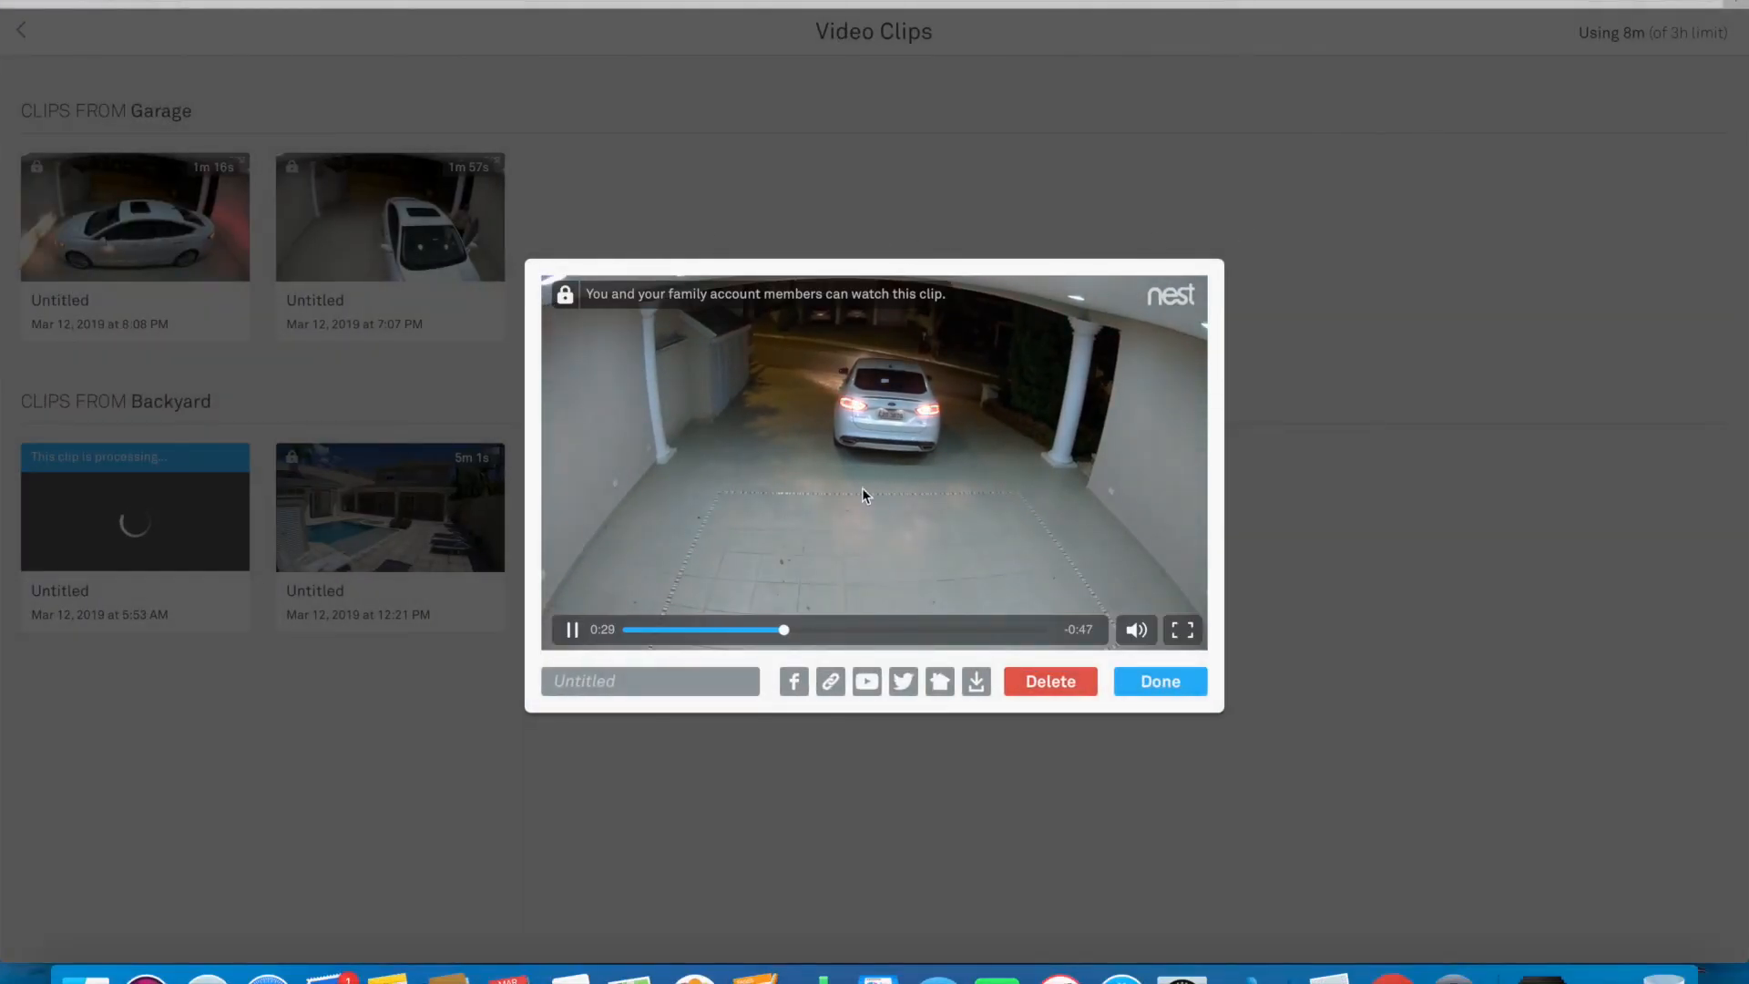
pyautogui.click(1161, 682)
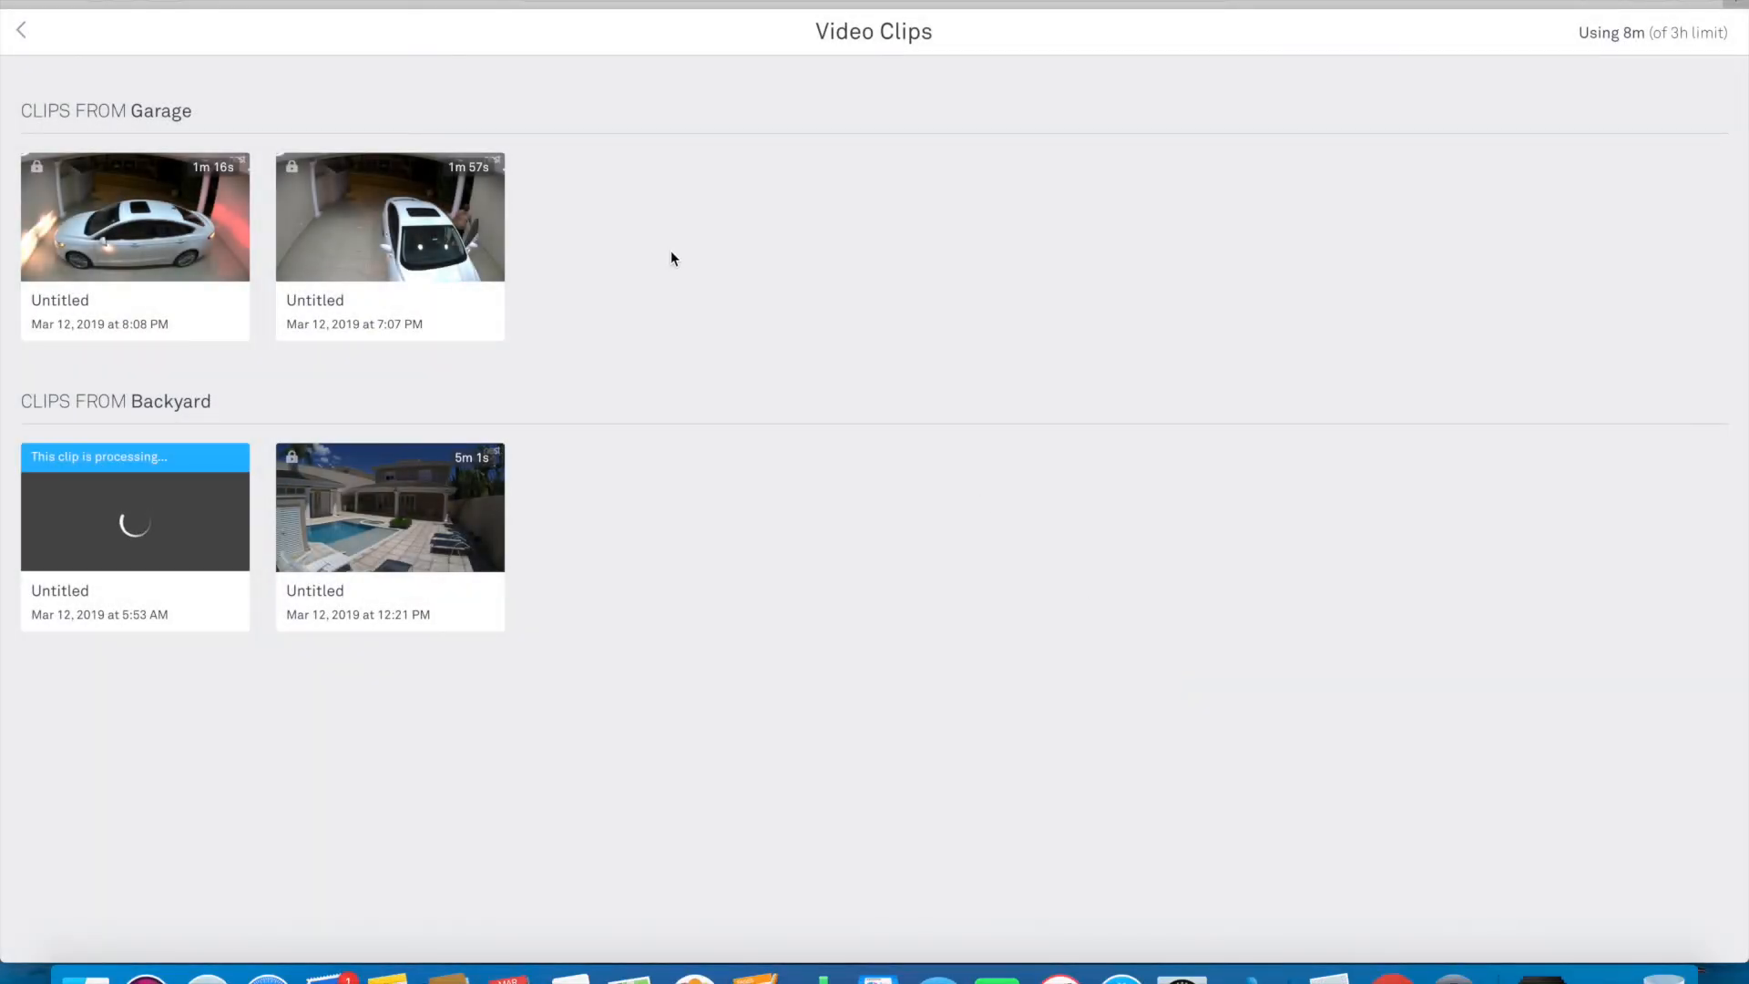
# Open the 1m 57s Garage clip, skip ahead in its playback to watch the car, and close the clip window
pyautogui.moveTo(137, 520)
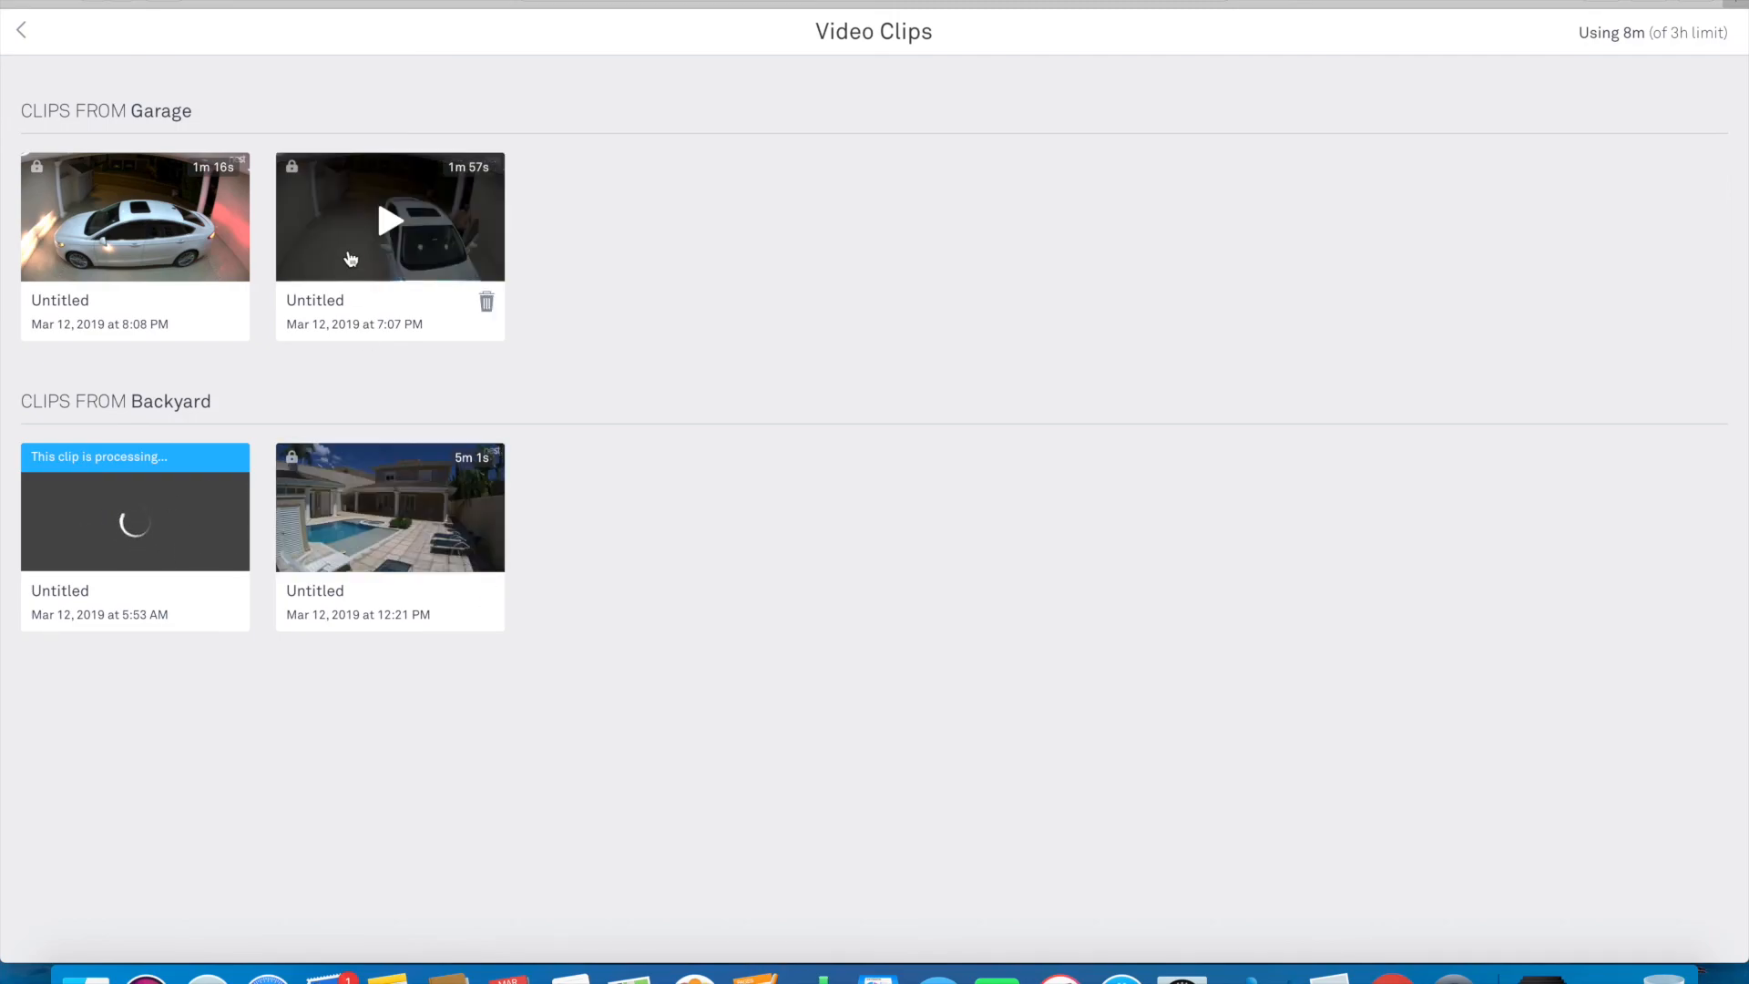
pyautogui.click(387, 222)
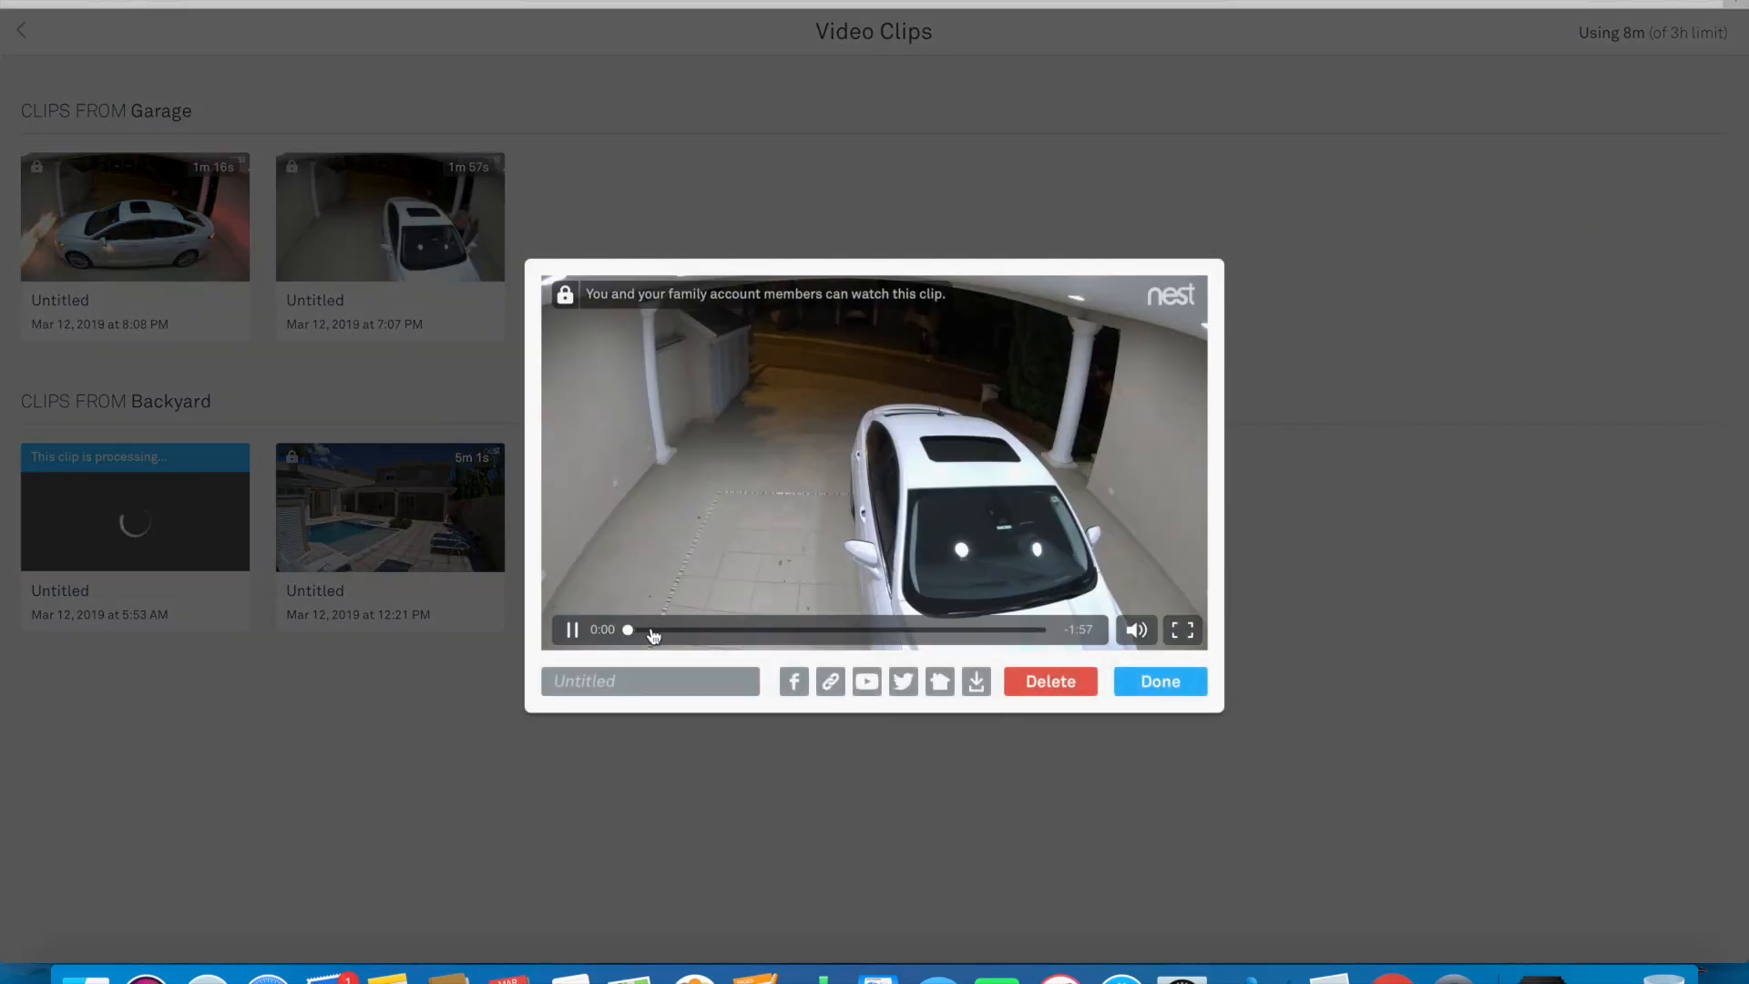
pyautogui.click(716, 630)
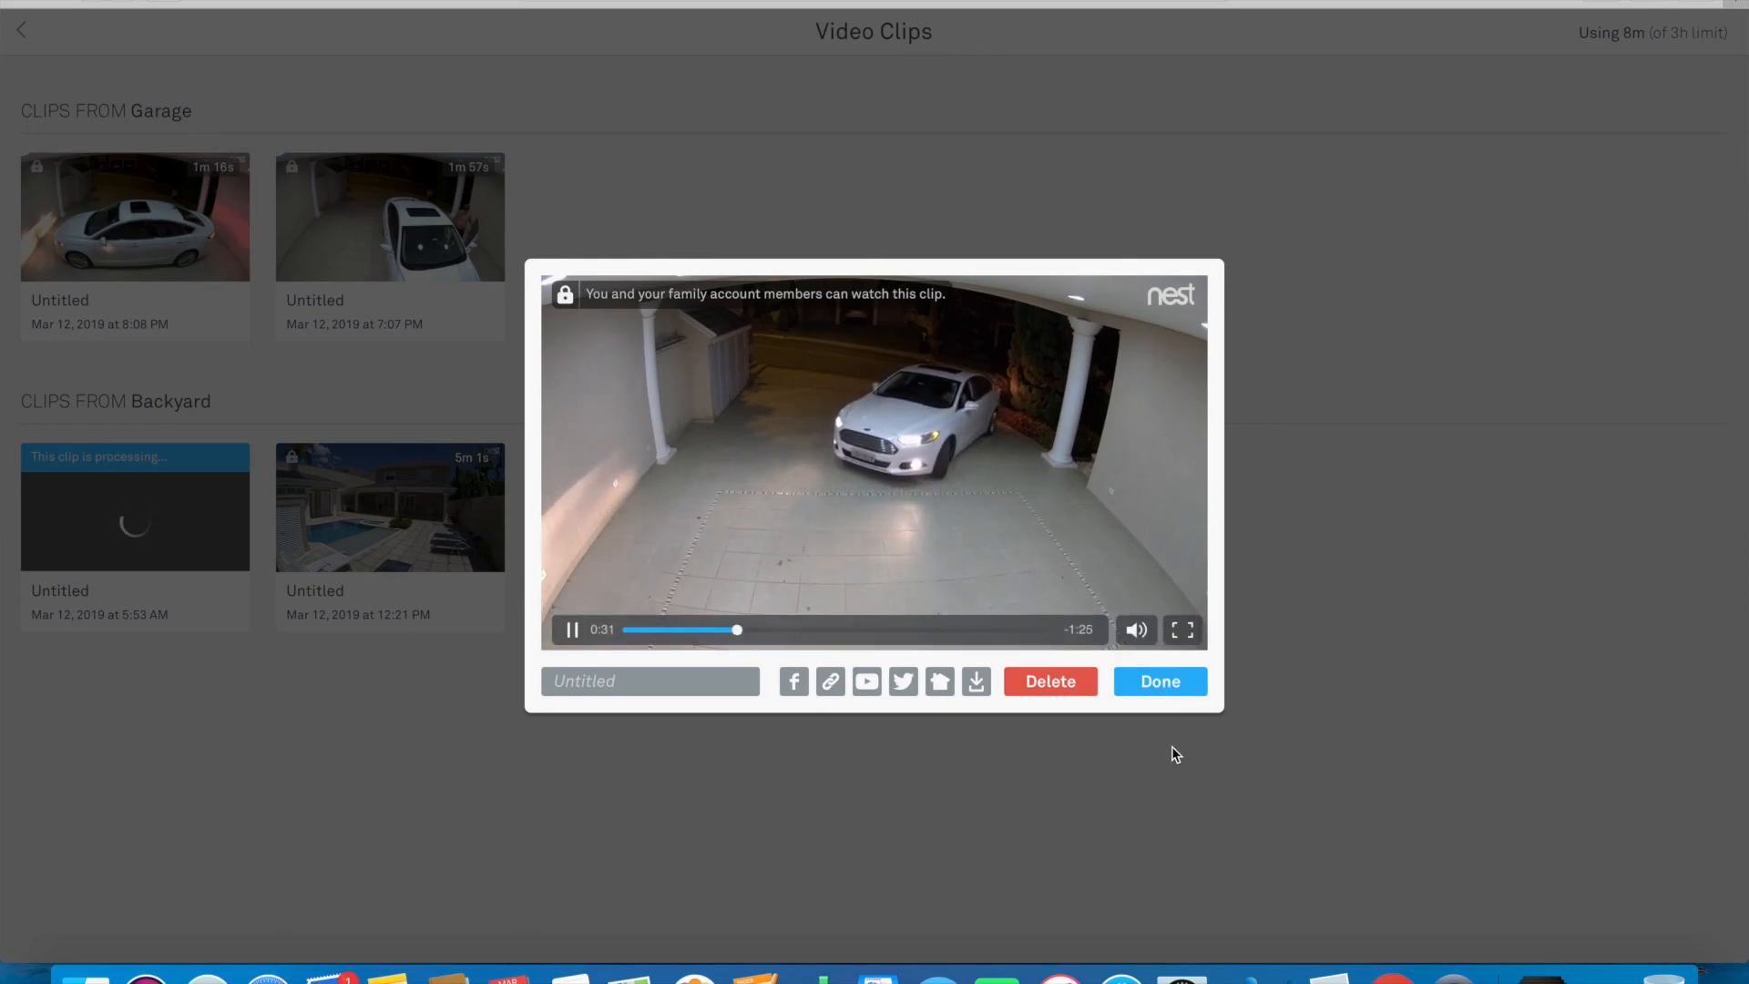
pyautogui.click(1184, 692)
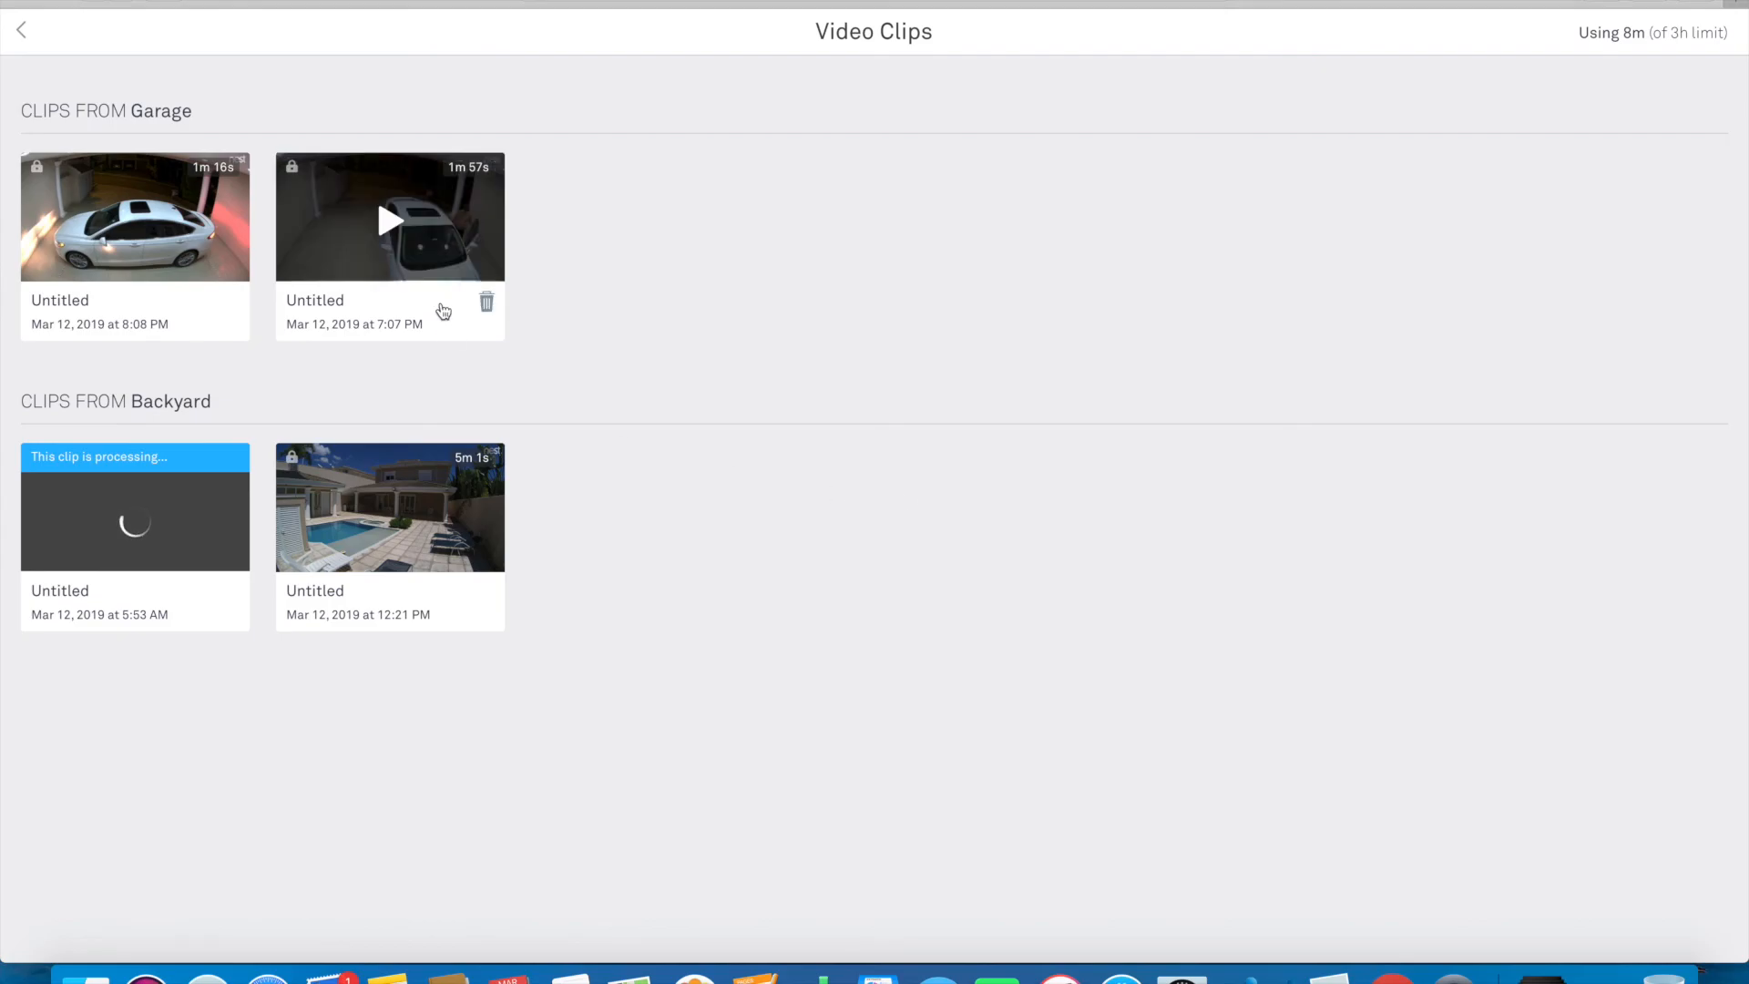
# Go back through the Garage camera to the home overview and look over its cameras and Protect detectors
pyautogui.click(17, 35)
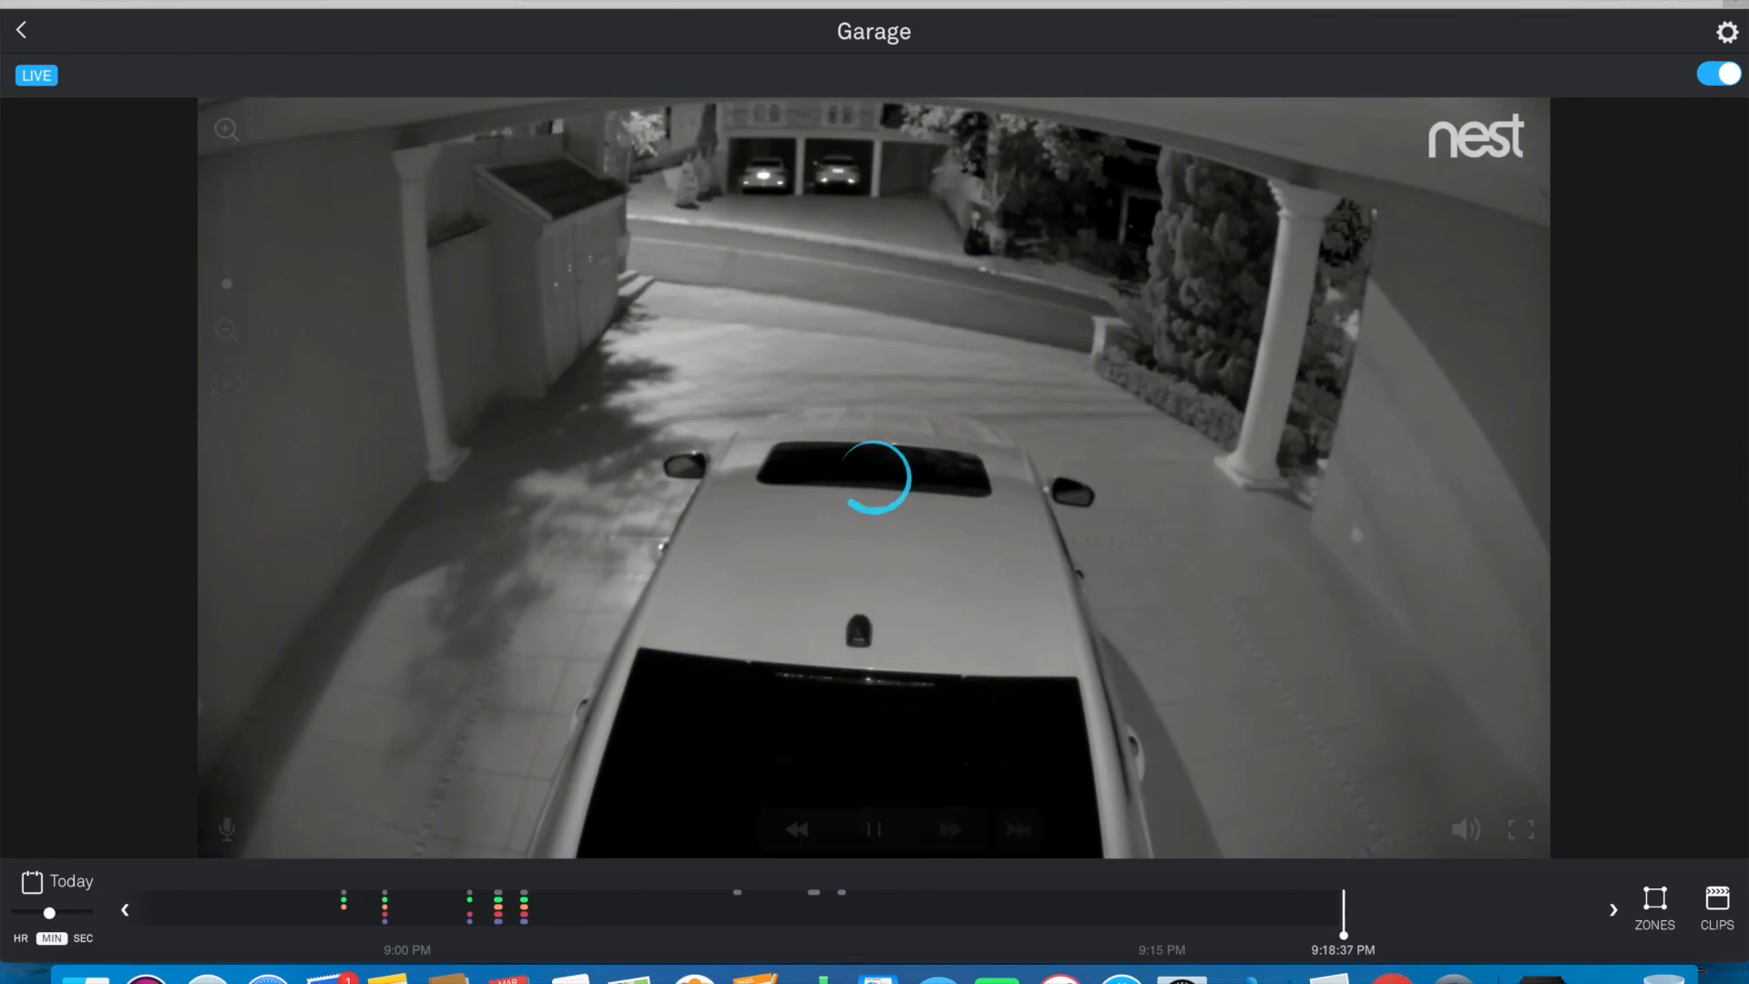
pyautogui.click(22, 37)
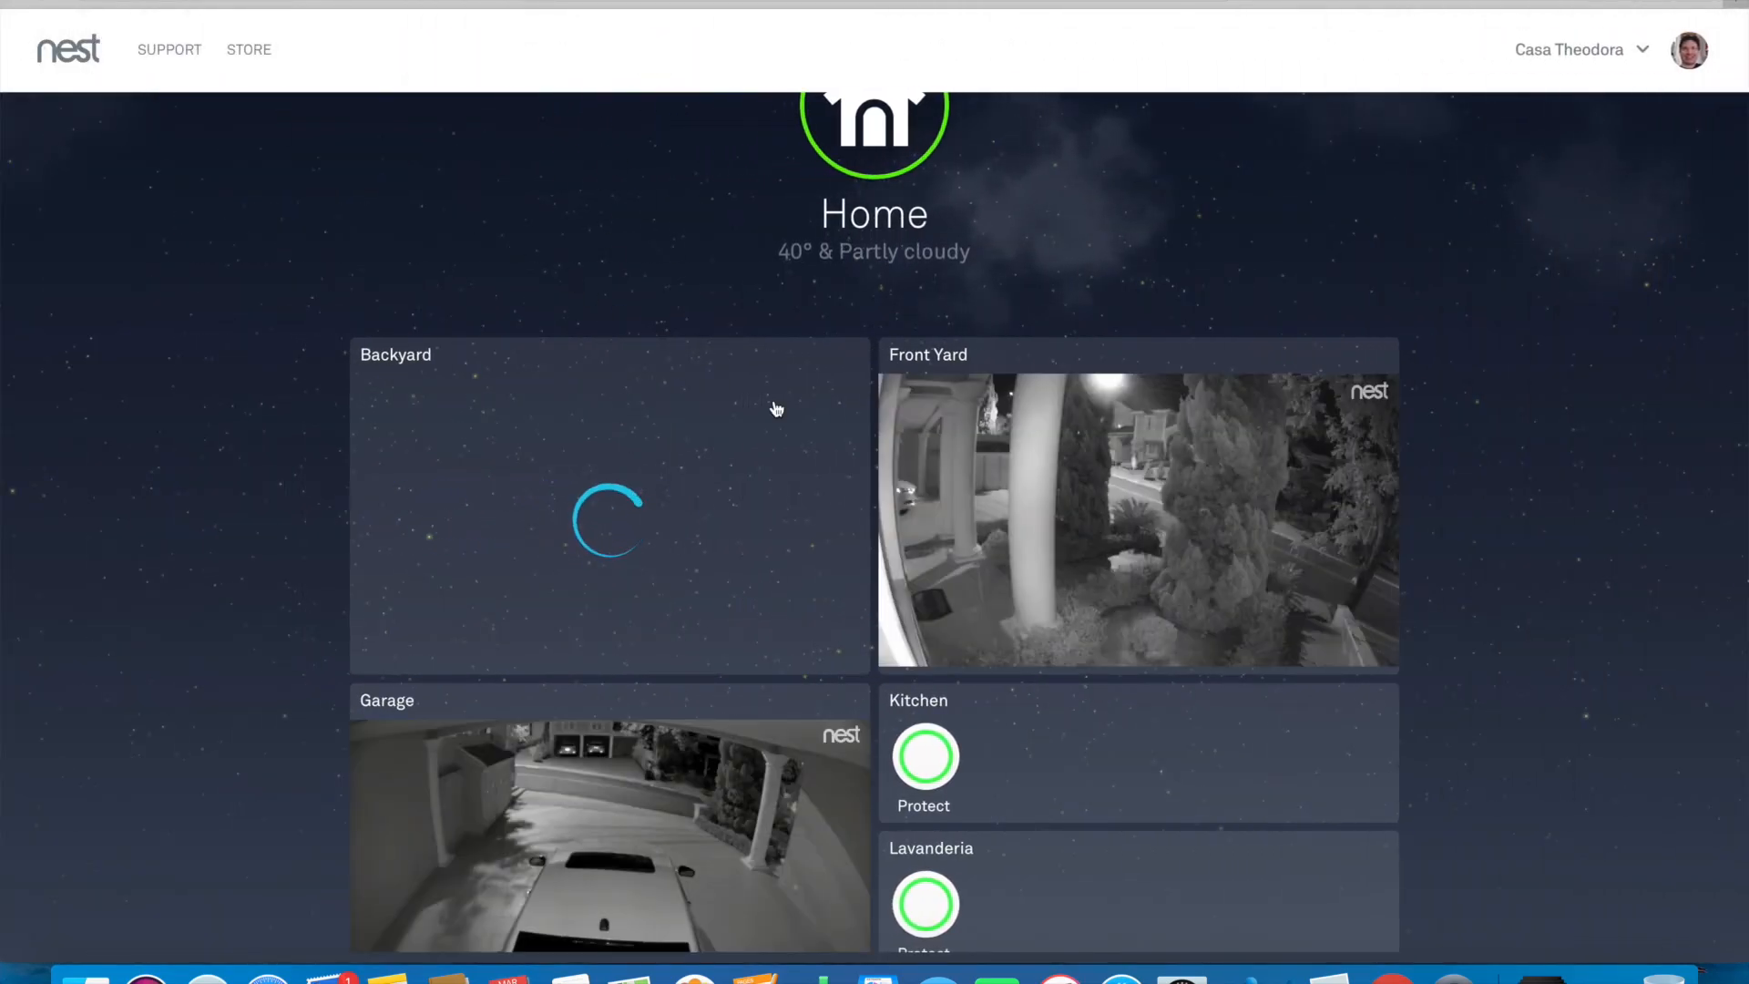
pyautogui.scroll(3, 775, 408)
pyautogui.scroll(-3, 776, 407)
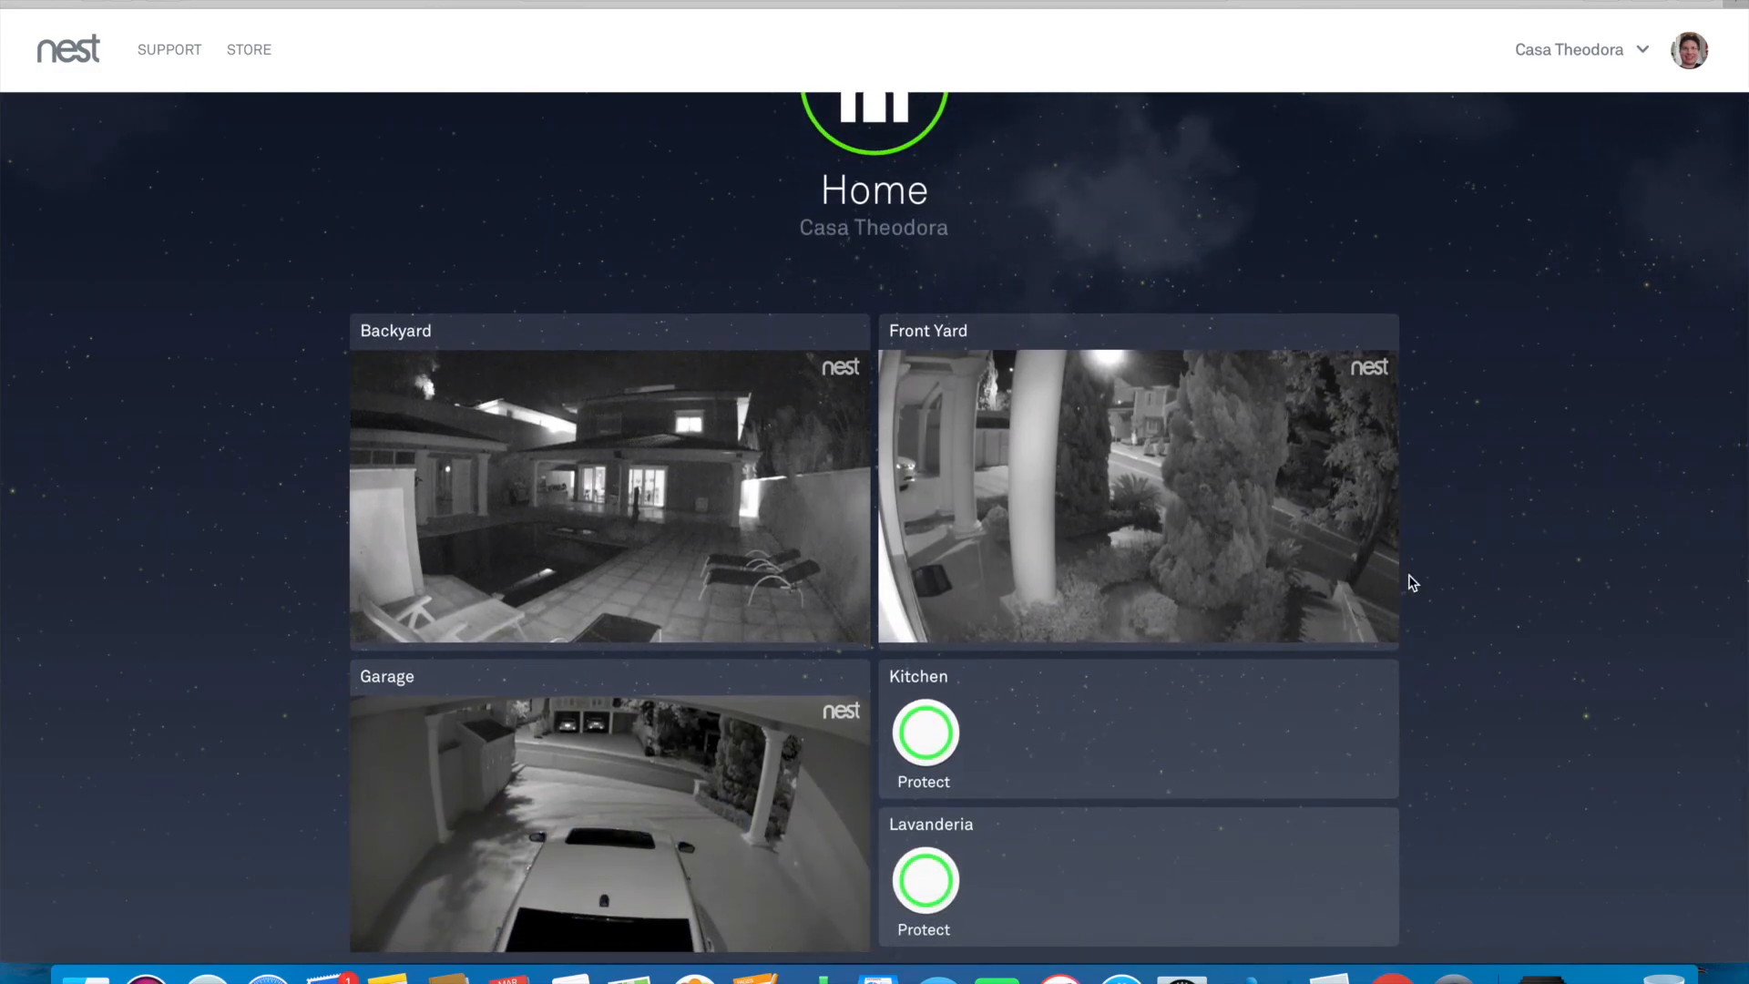
pyautogui.scroll(-1, 1478, 616)
pyautogui.scroll(-2, 1478, 616)
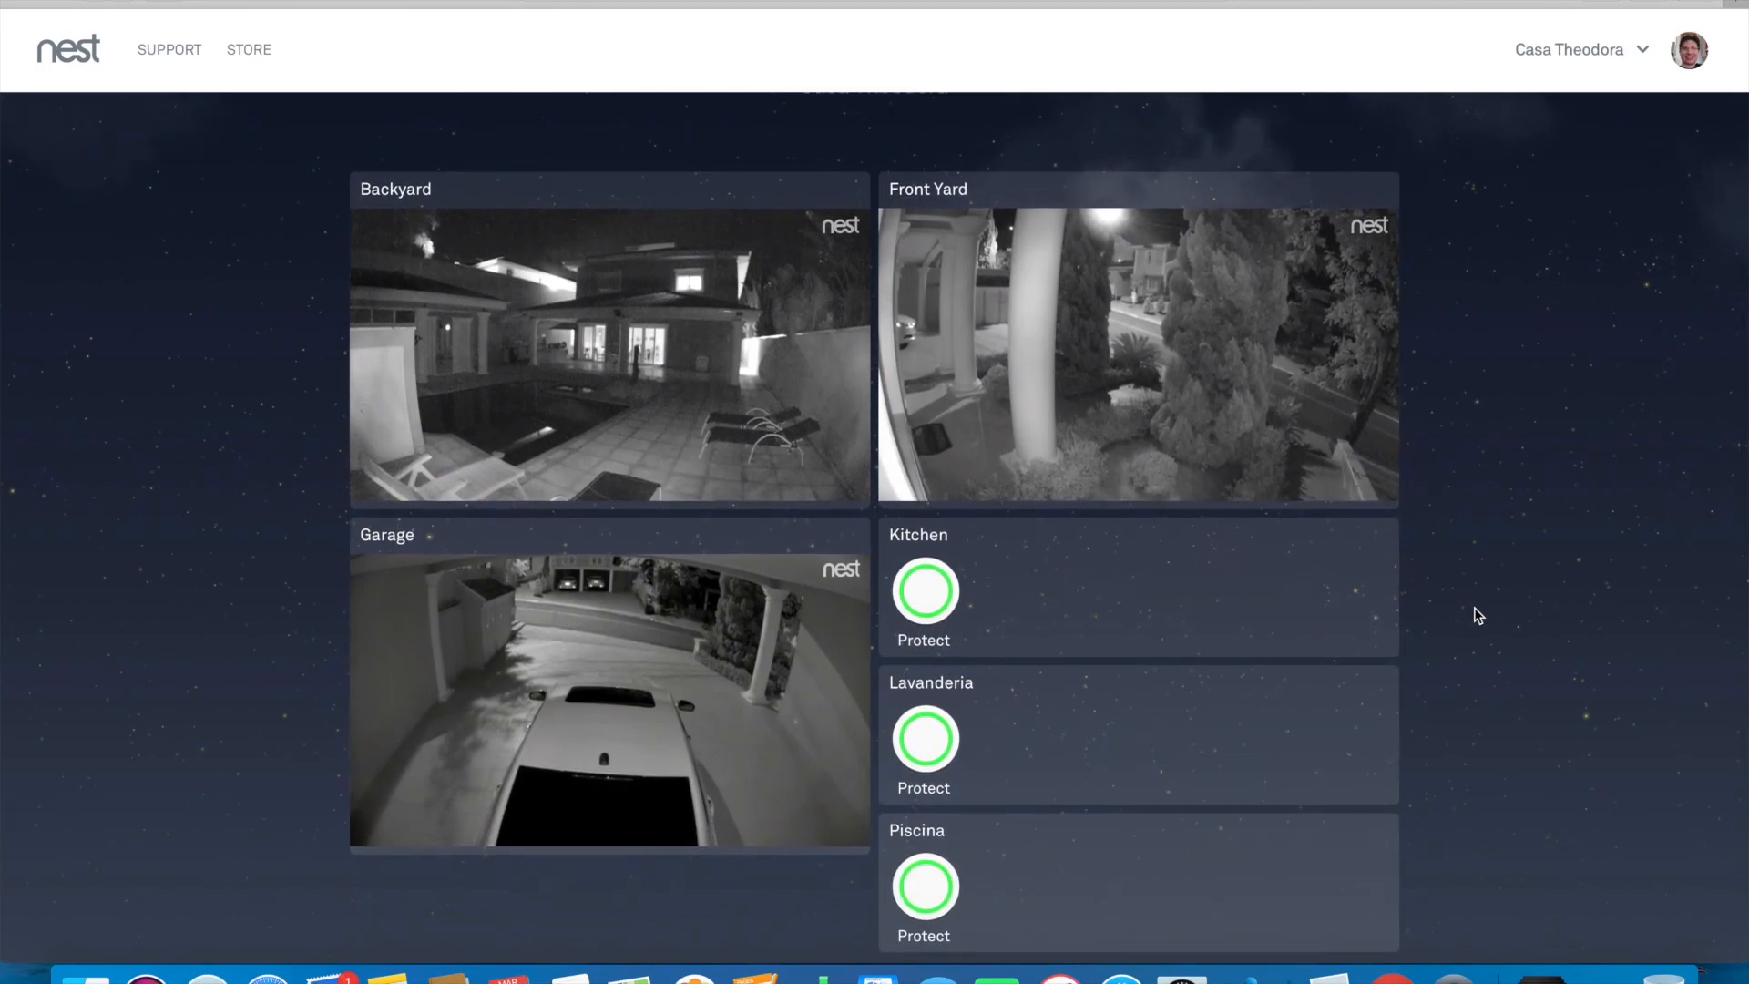
pyautogui.scroll(5, 1478, 616)
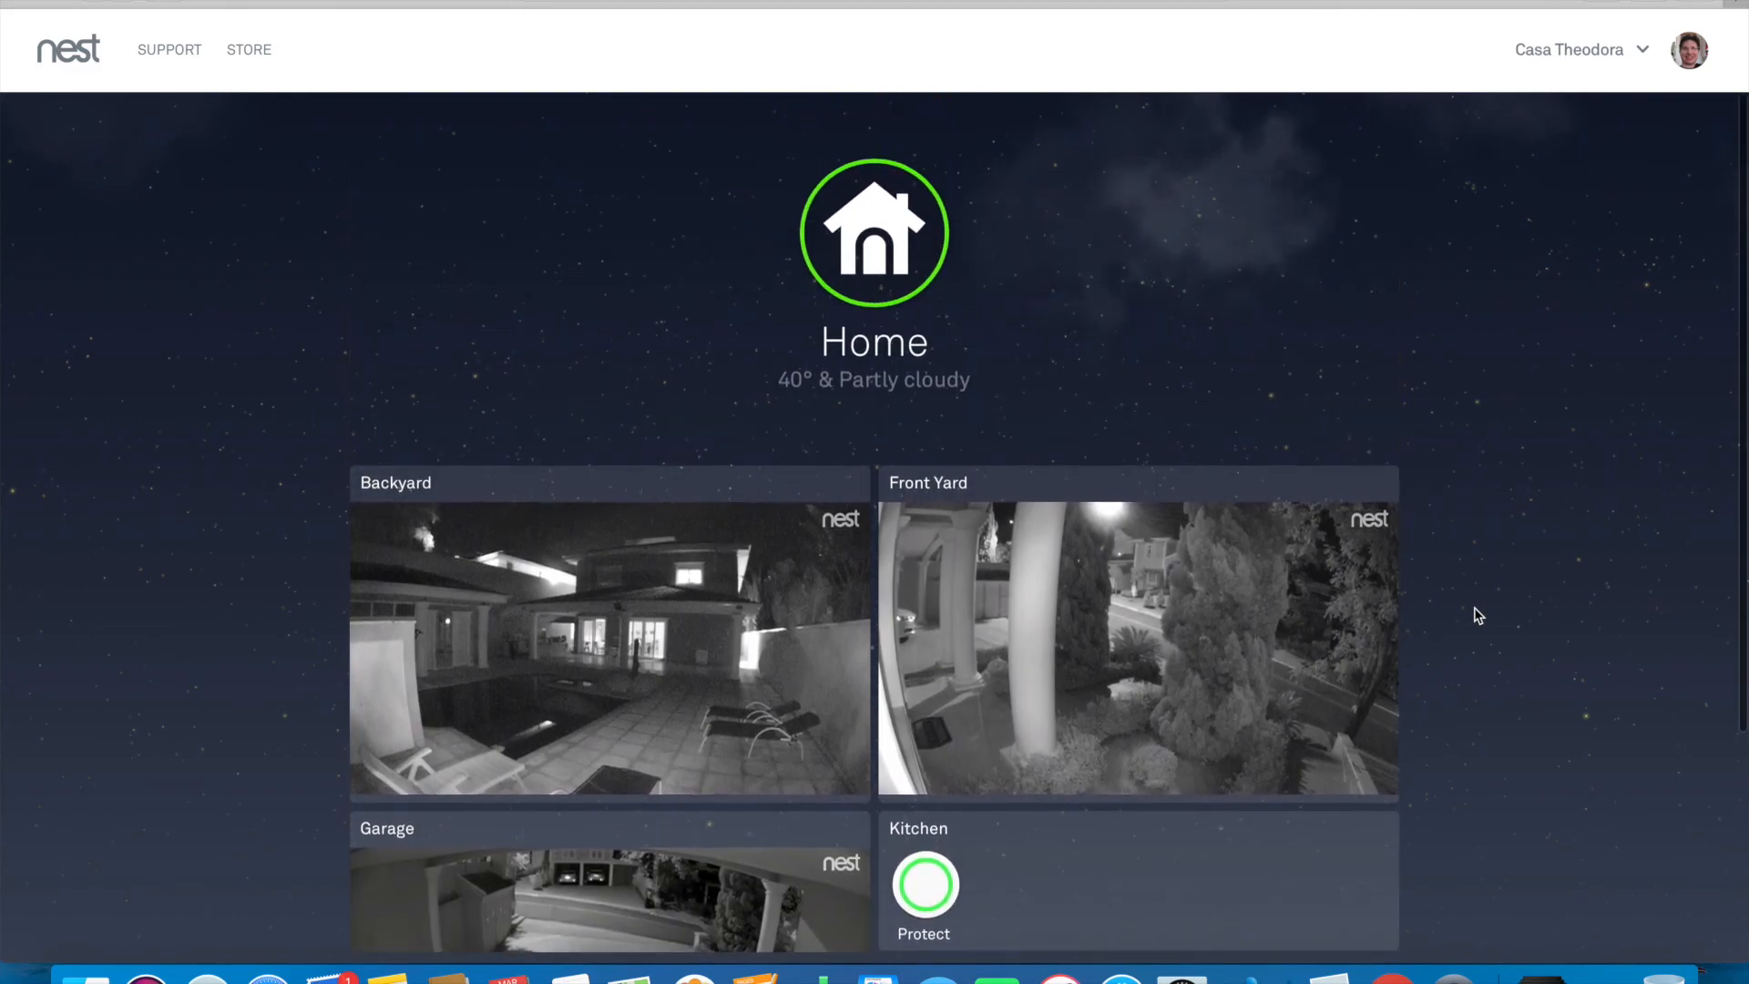
pyautogui.scroll(-5, 1478, 616)
pyautogui.scroll(5, 1478, 616)
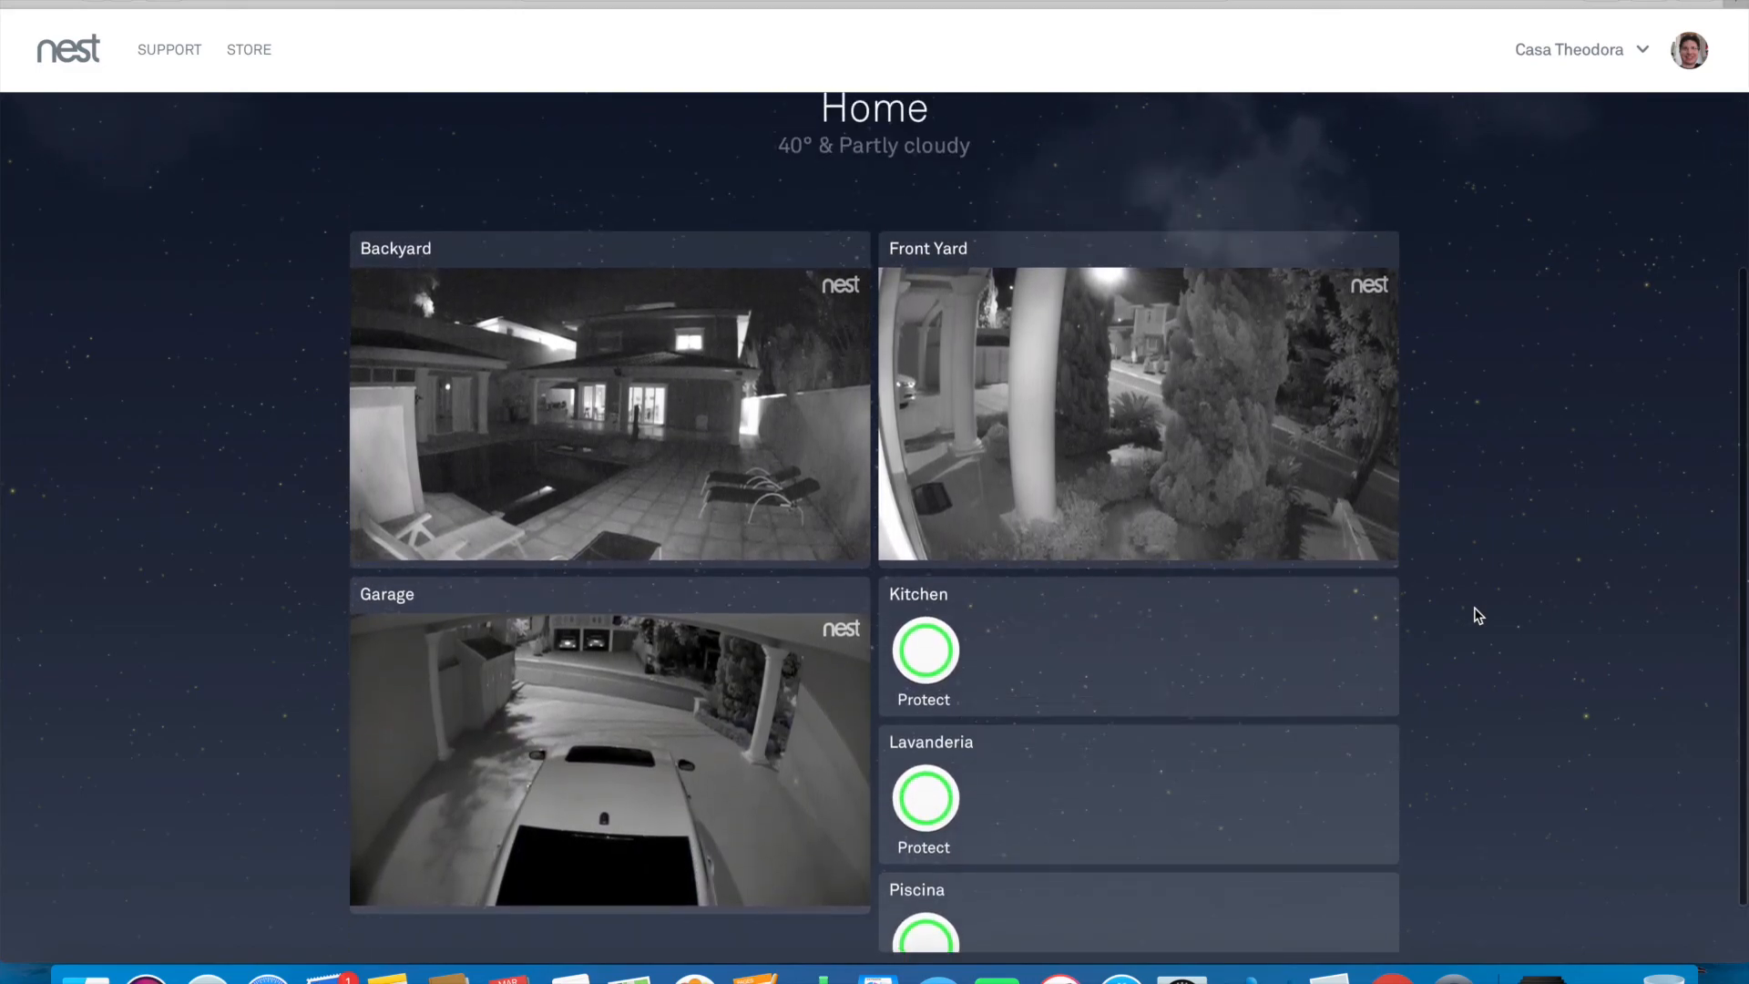